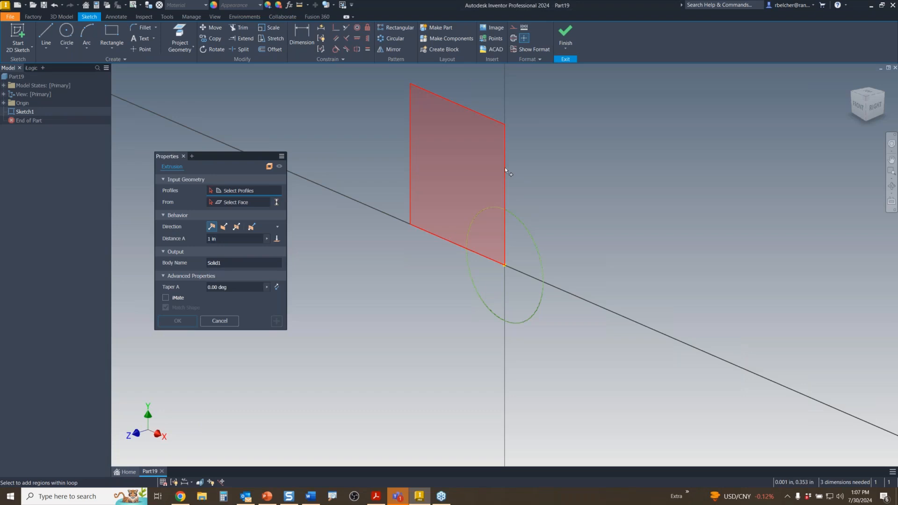
- Window-select the rectangle and circle profiles, then cancel the extrusion so nothing is created
mouse_move(504, 177)
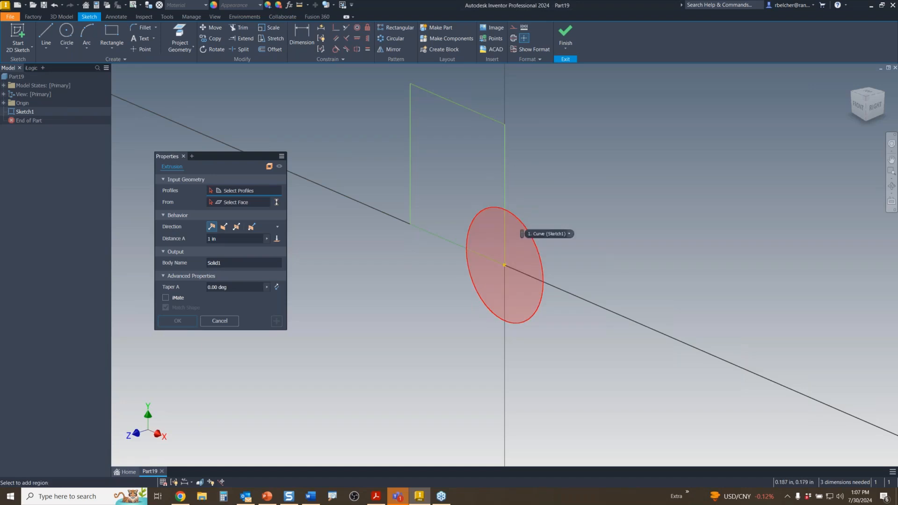
scroll(578, 186, "down", 3)
left_click_drag(602, 114, 510, 272)
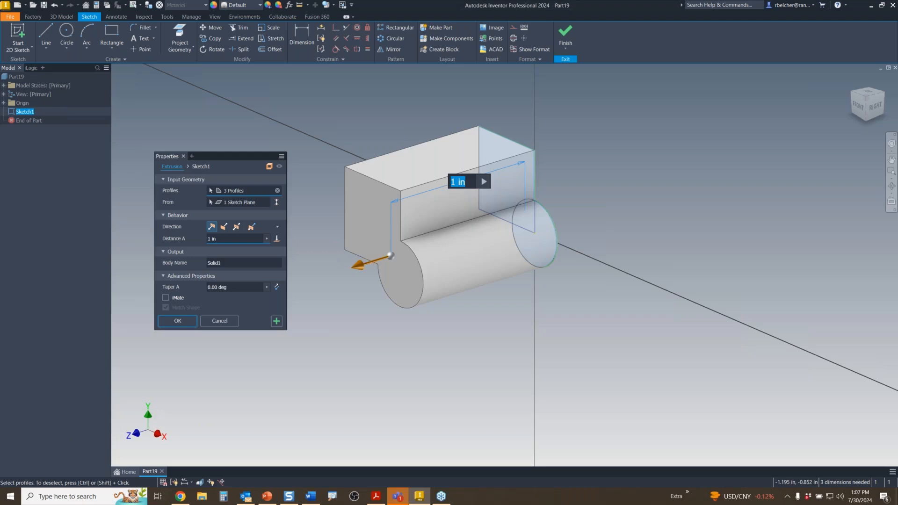
key("Escape")
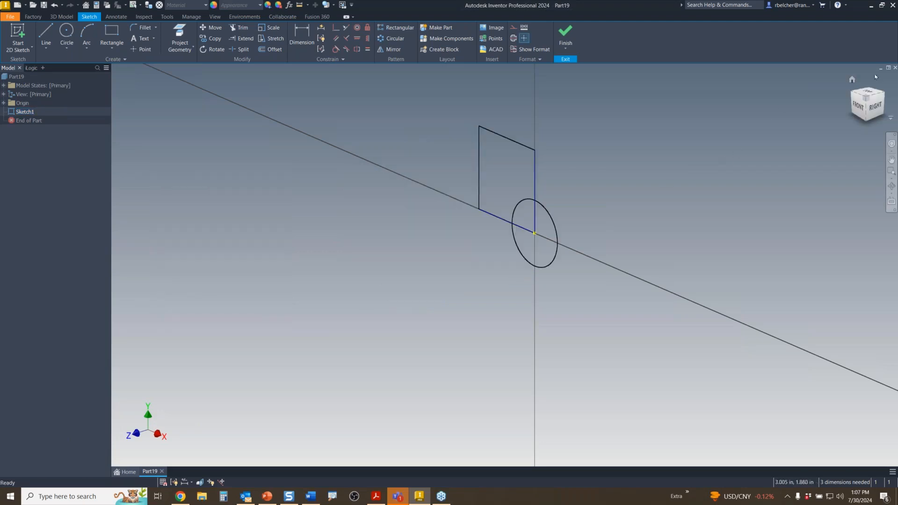
- Close Part19 without saving, then open Apply Profile Selection.ipt from the Home page
left_click(894, 68)
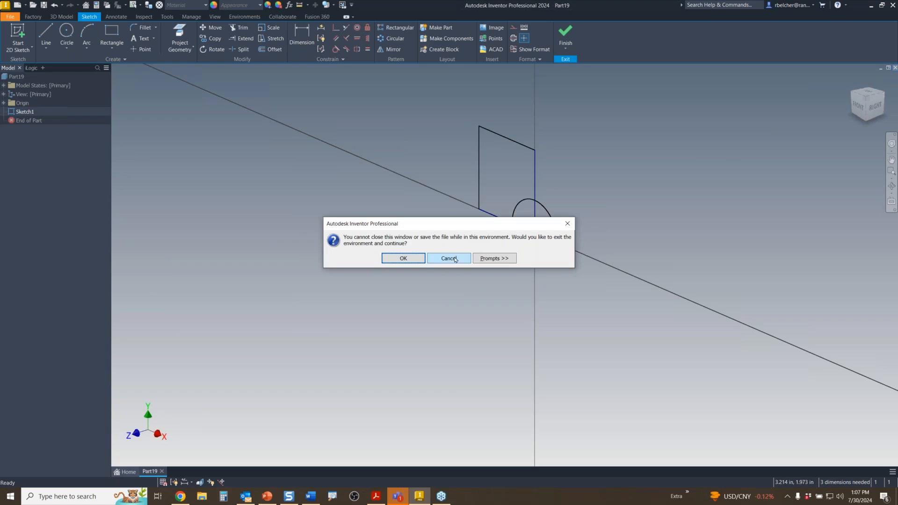
left_click(418, 260)
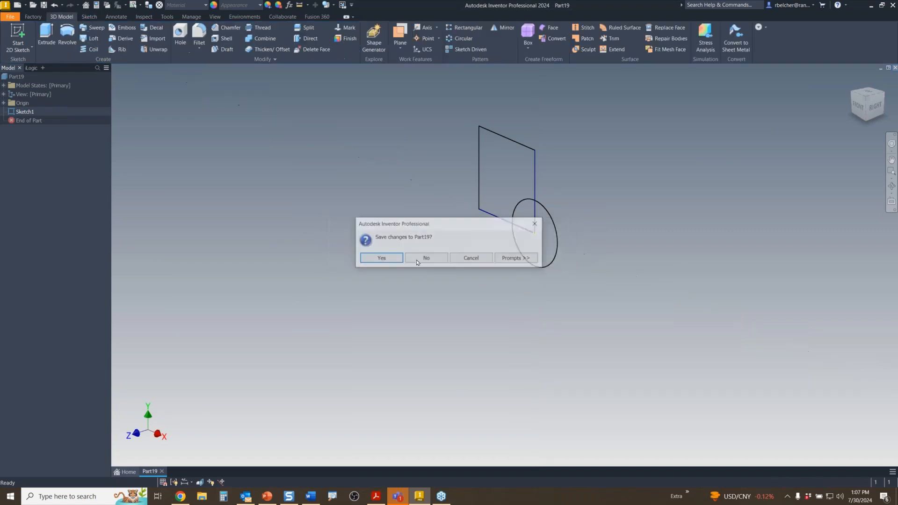
left_click(425, 260)
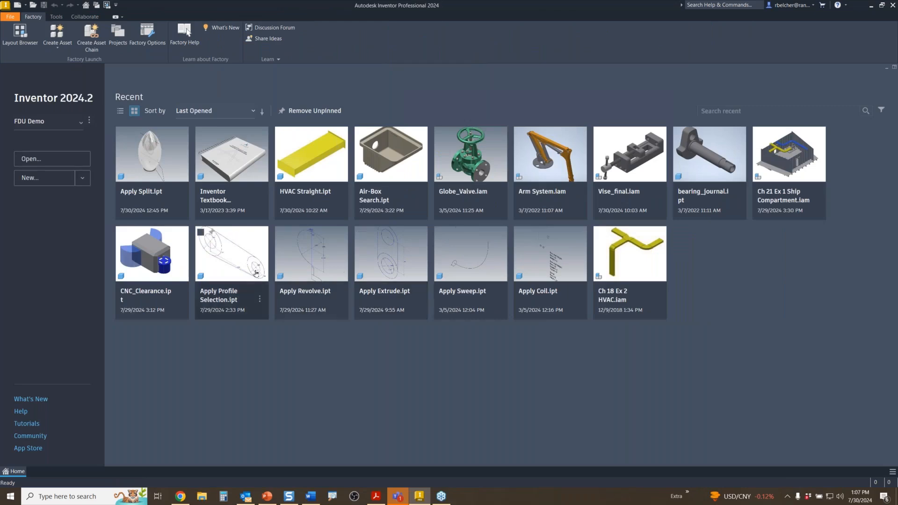
double_click(250, 267)
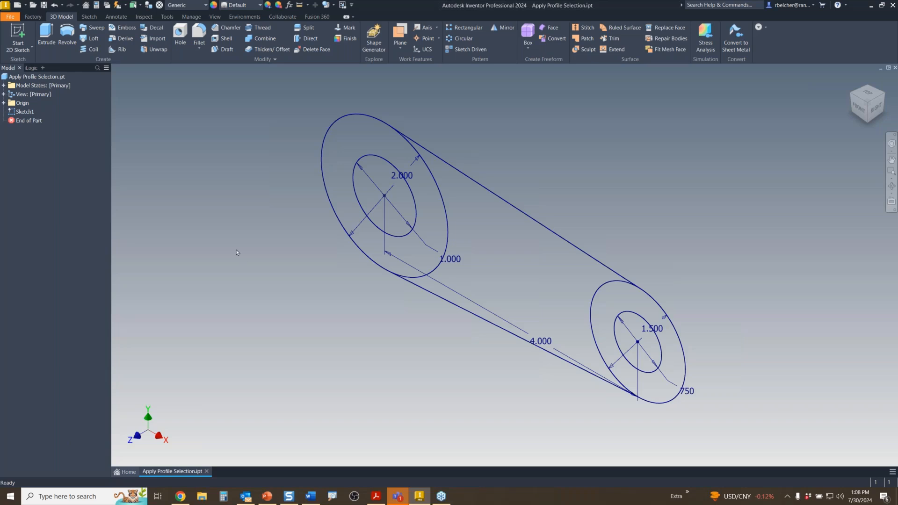
- Extrude both ring profiles symmetrically 1 in with a -10 degree taper
key("e")
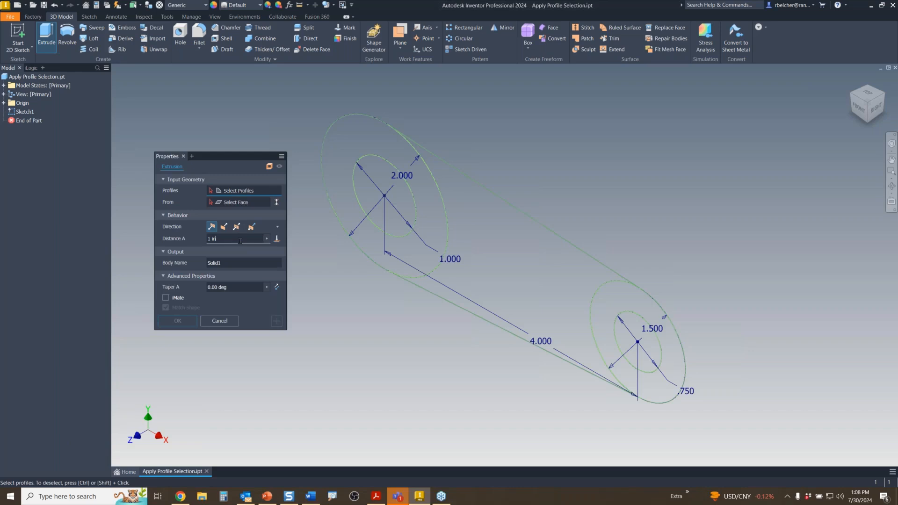
middle_click_drag(434, 331, 468, 311)
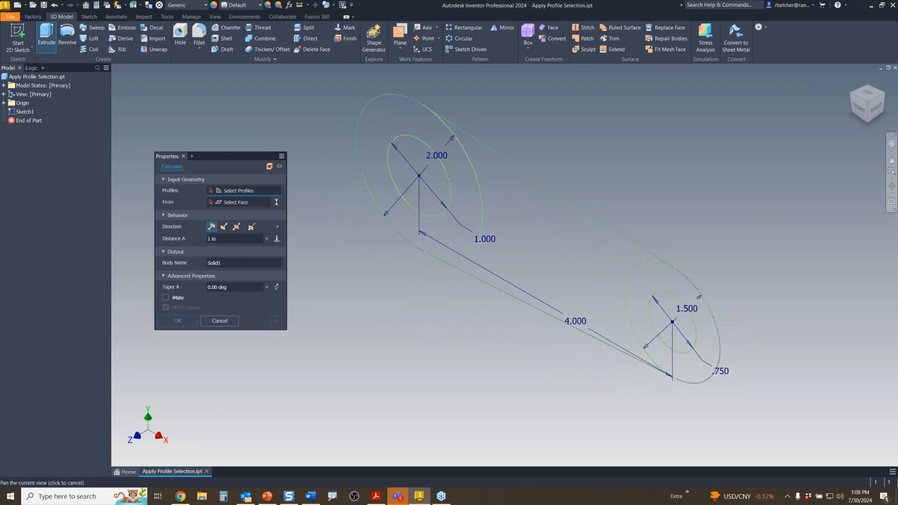
left_click(449, 230)
left_click(652, 368)
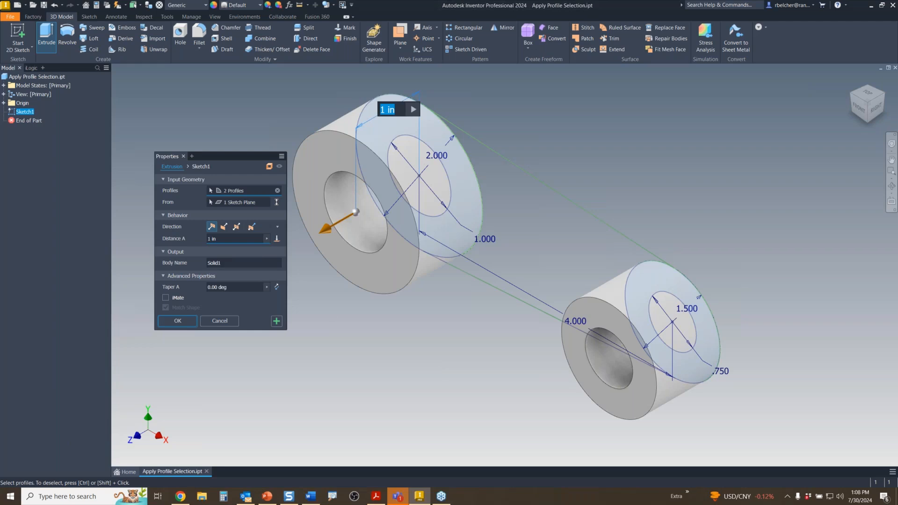
left_click(237, 227)
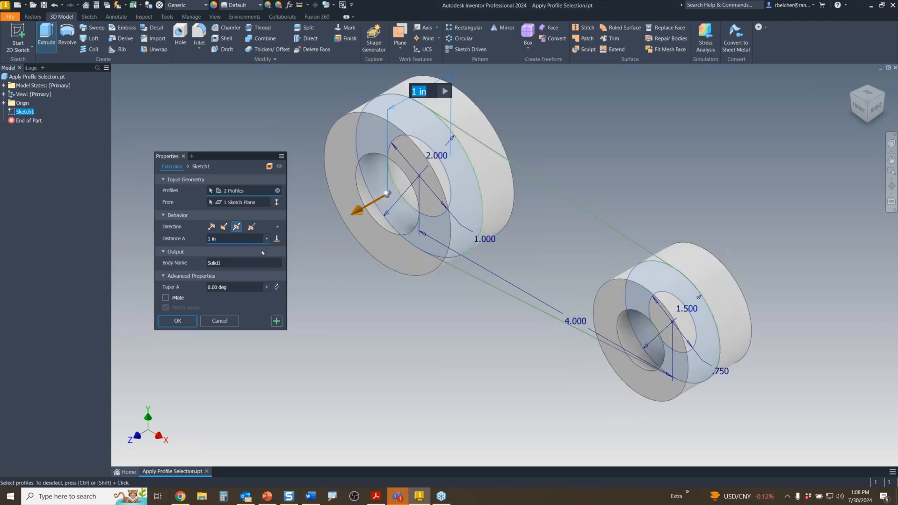
left_click(233, 286)
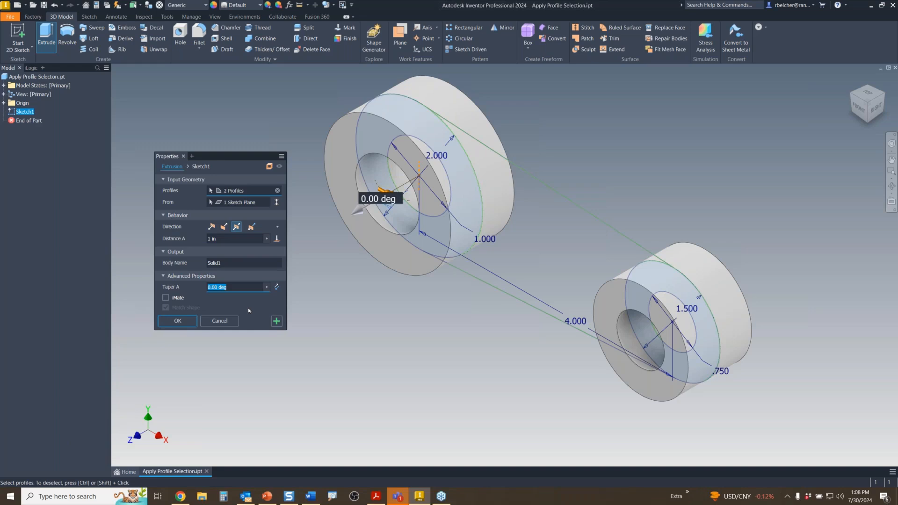
type("-10")
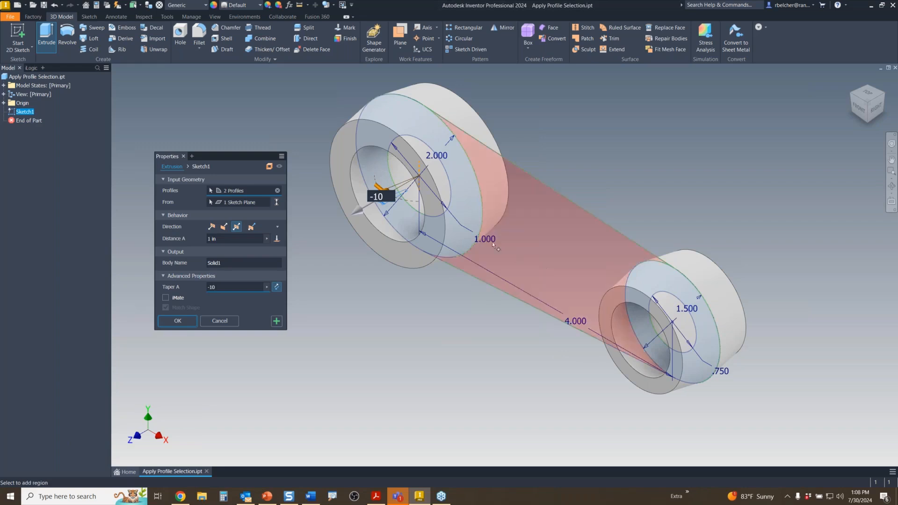
- Add both pulleys' inner circles to the profiles and apply the tapered pulley extrusion
mouse_move(438, 346)
middle_mouse_down("shift")
mouse_move(483, 311)
mouse_move(481, 330)
mouse_move(527, 331)
mouse_move(477, 315)
mouse_move(466, 334)
mouse_move(449, 332)
middle_mouse_up("shift")
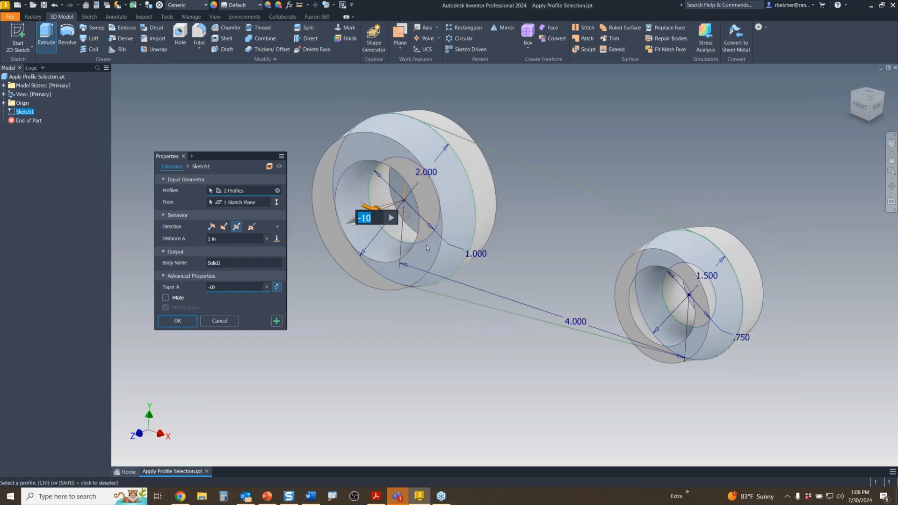
left_click(407, 209)
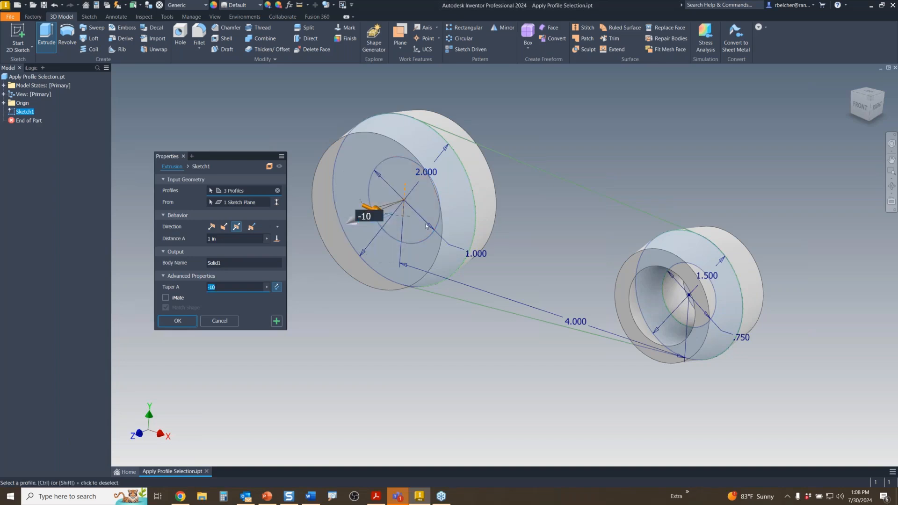
left_click(683, 295)
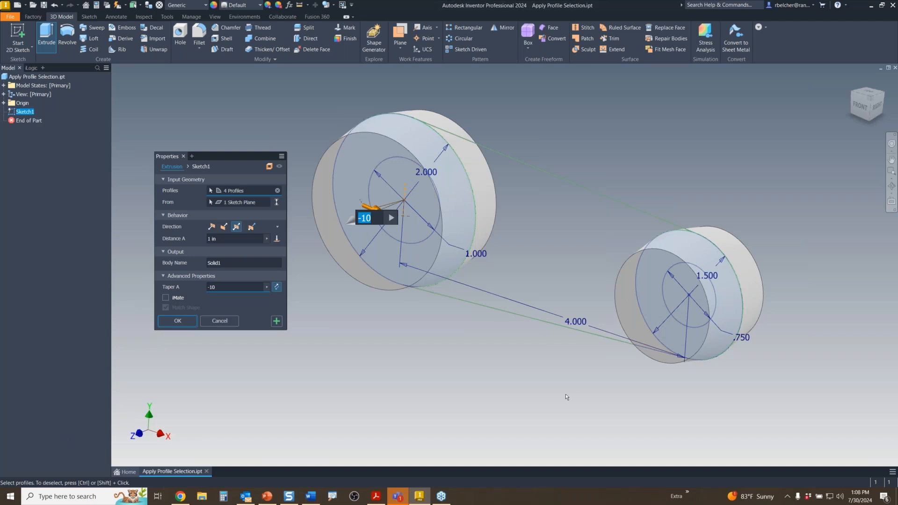
middle_click_drag(511, 381, 489, 385, "shift")
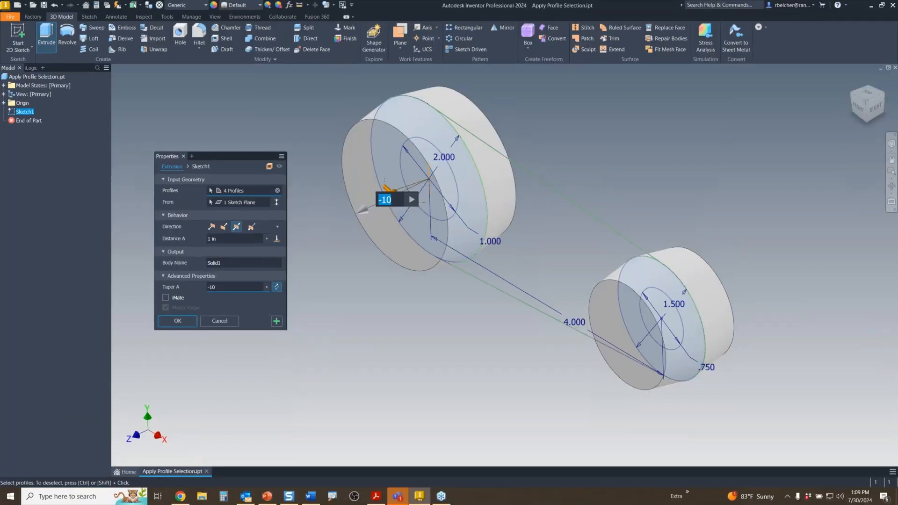
left_click(276, 322)
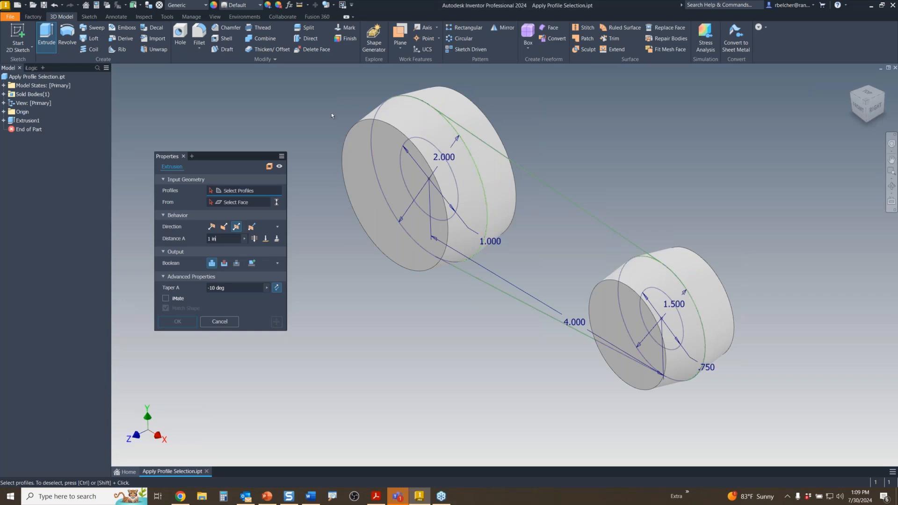
- Select all five sketch regions and apply a 0.250 in thick web extrusion
mouse_move(324, 81)
left_mouse_down()
mouse_move(336, 148)
mouse_move(497, 348)
mouse_move(767, 427)
left_mouse_up()
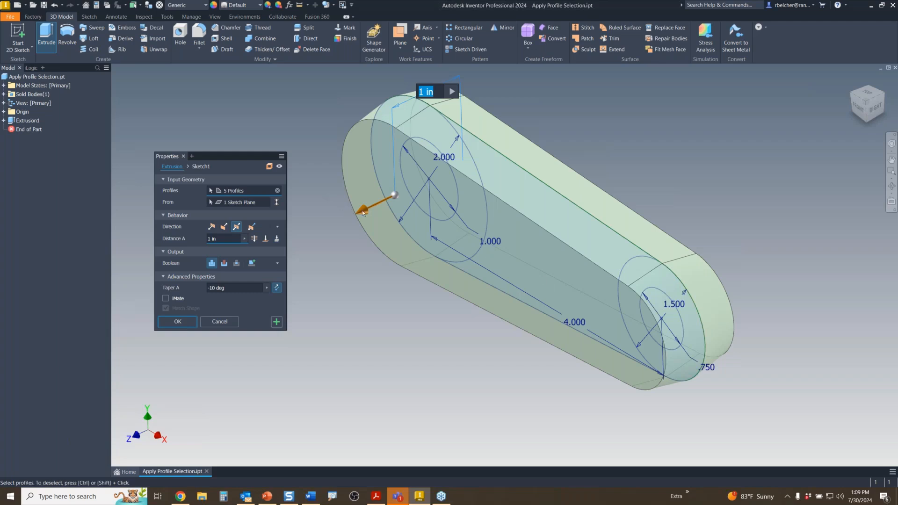
left_click_drag(362, 213, 387, 197)
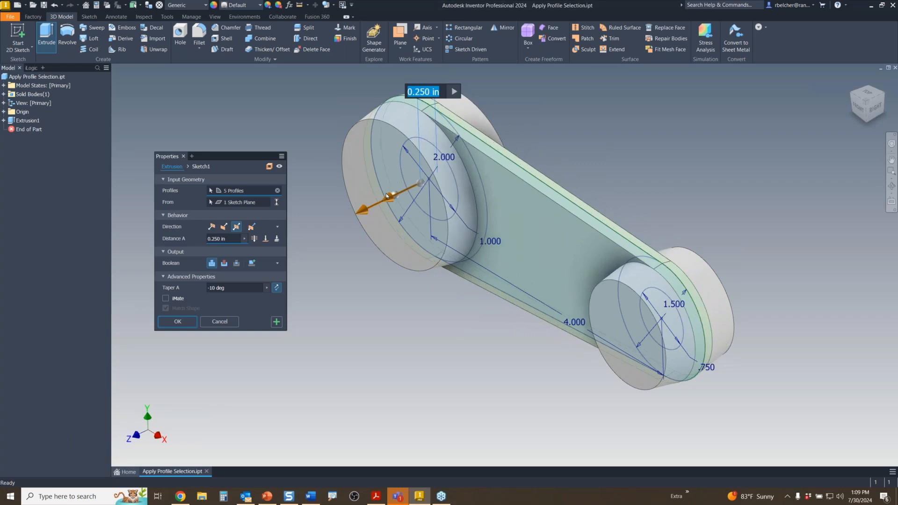
left_click_drag(387, 196, 386, 198)
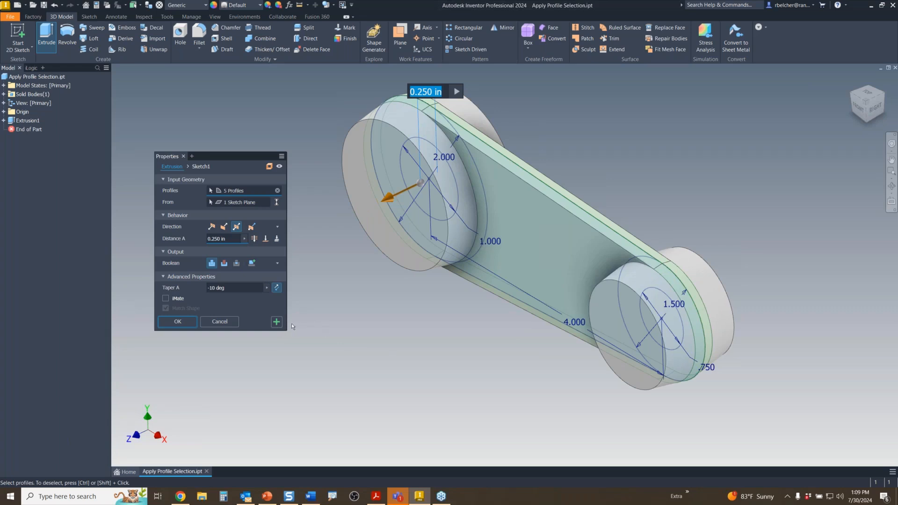
left_click(277, 322)
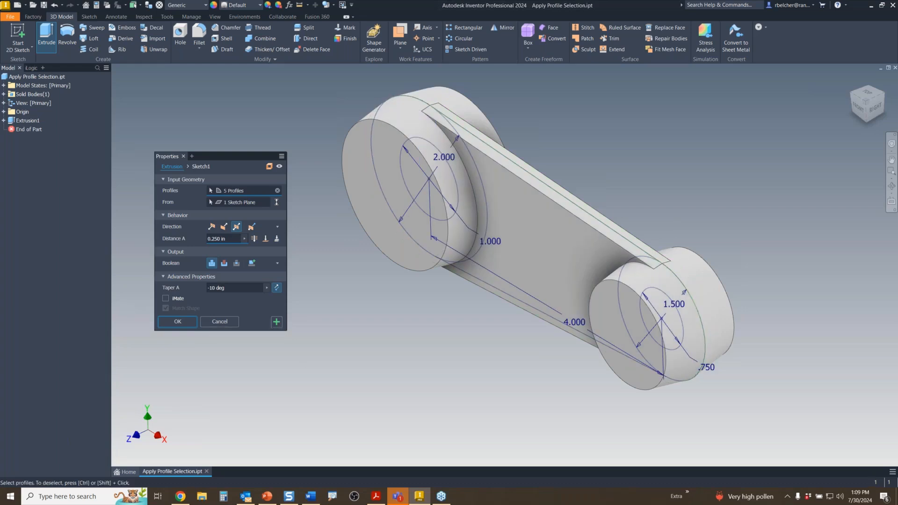
- Cut 2.5625 in deep, 0-taper holes through both pulleys' inner circles
left_click(423, 182)
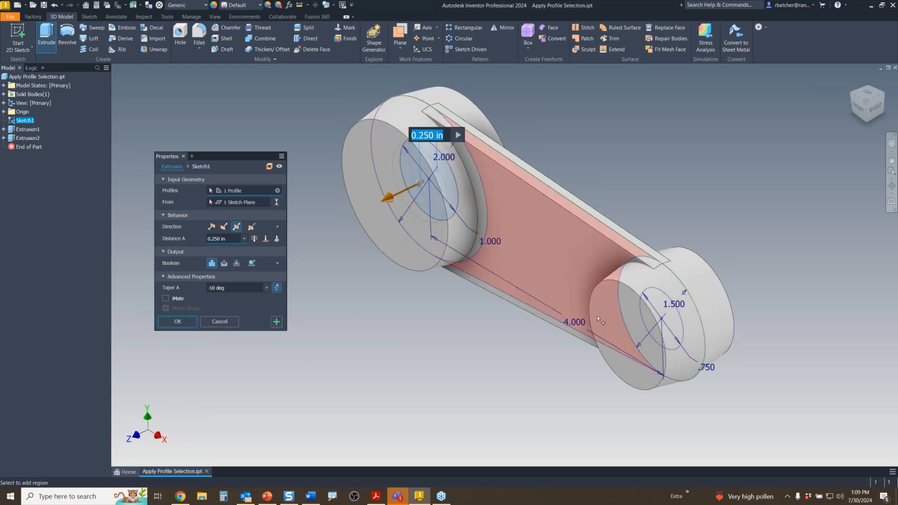
left_click(652, 322)
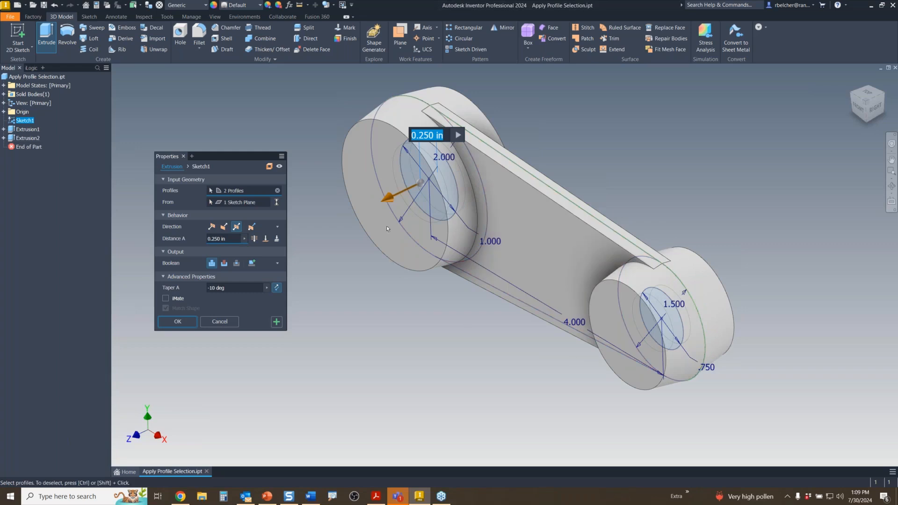
left_click_drag(388, 198, 315, 251)
left_click(213, 287)
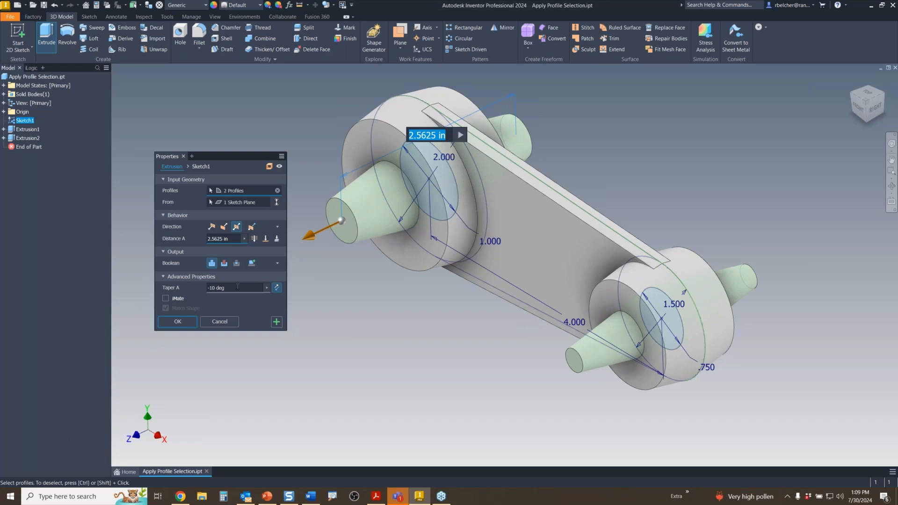
type("0")
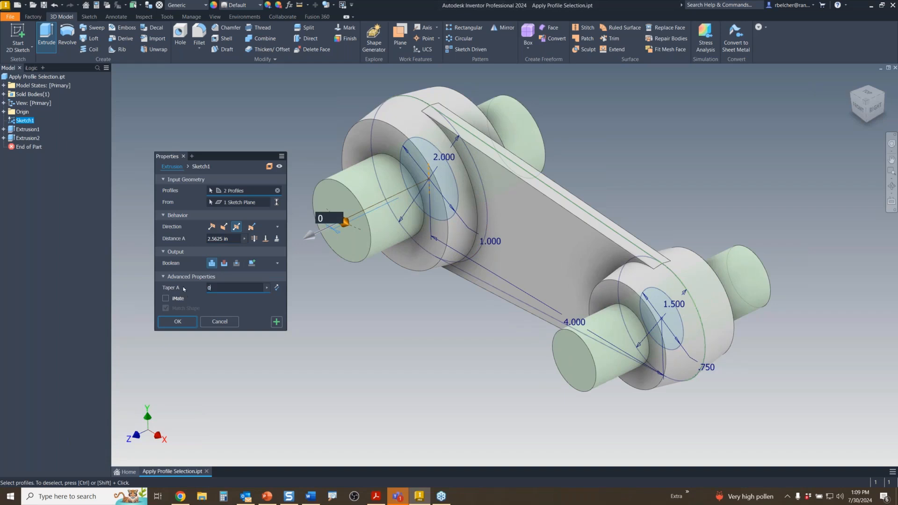
left_click(223, 263)
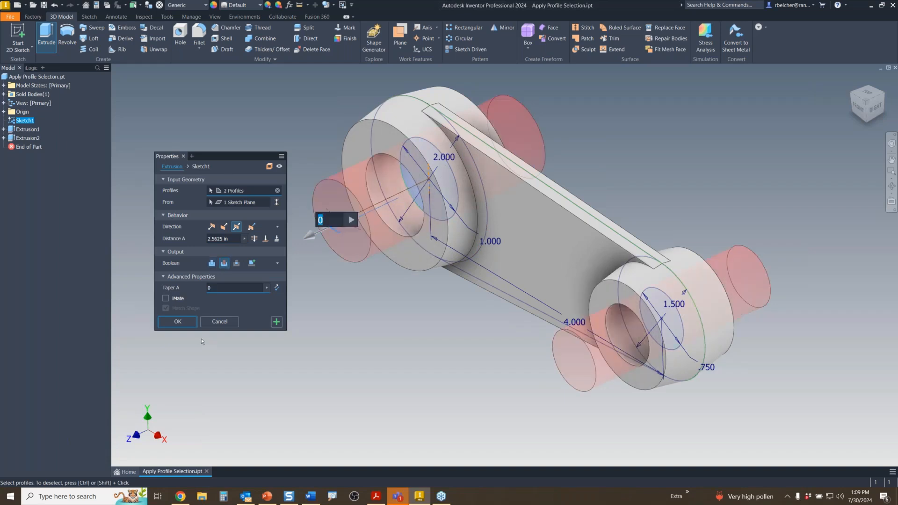
left_click(183, 324)
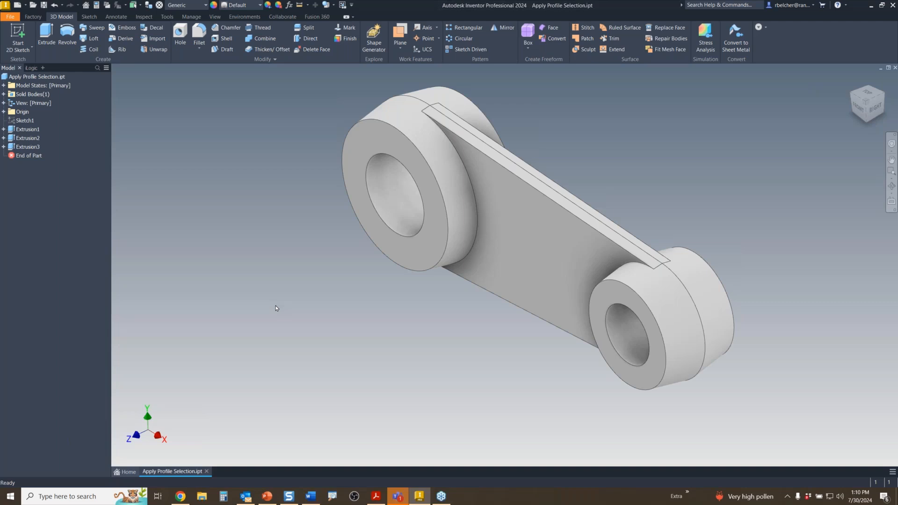
- Orbit and pan the link part to inspect it from the front and above
middle_click_drag(378, 325, 438, 263, "shift")
mouse_move(437, 259)
middle_mouse_down("shift")
mouse_move(421, 307)
mouse_move(402, 325)
middle_mouse_up("shift")
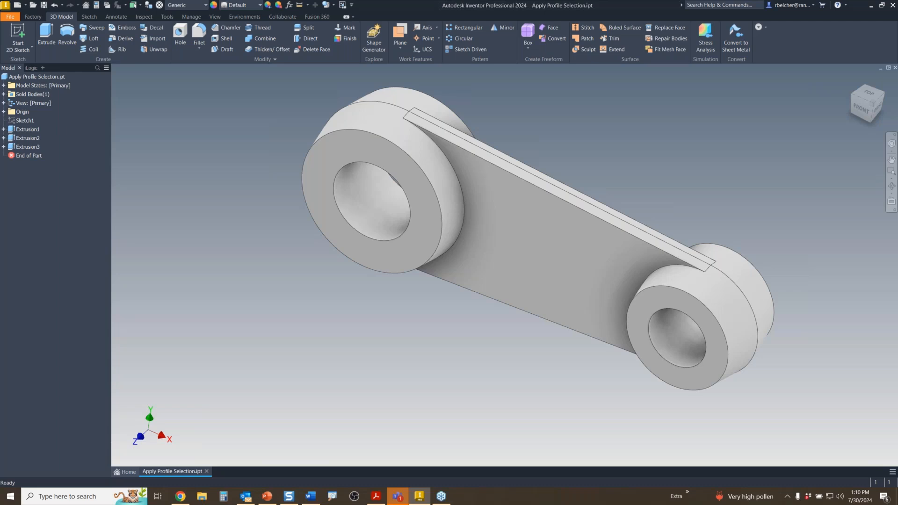
middle_click_drag(365, 307, 341, 324)
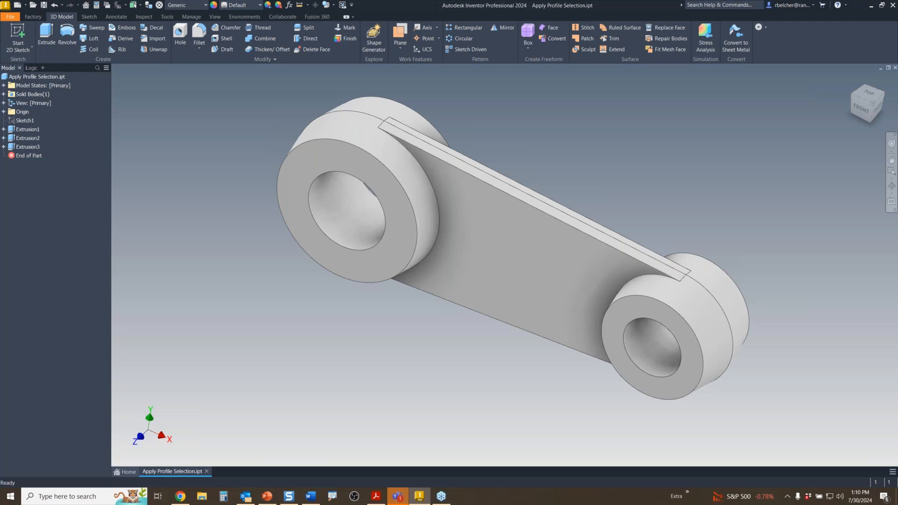
- Close the link part without saving and create a new part from Standard.ipt
left_click(895, 67)
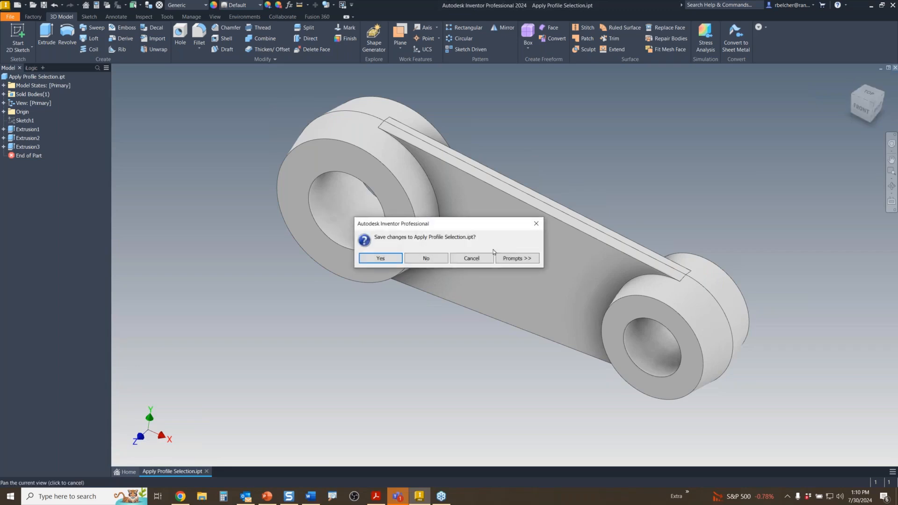
left_click(426, 258)
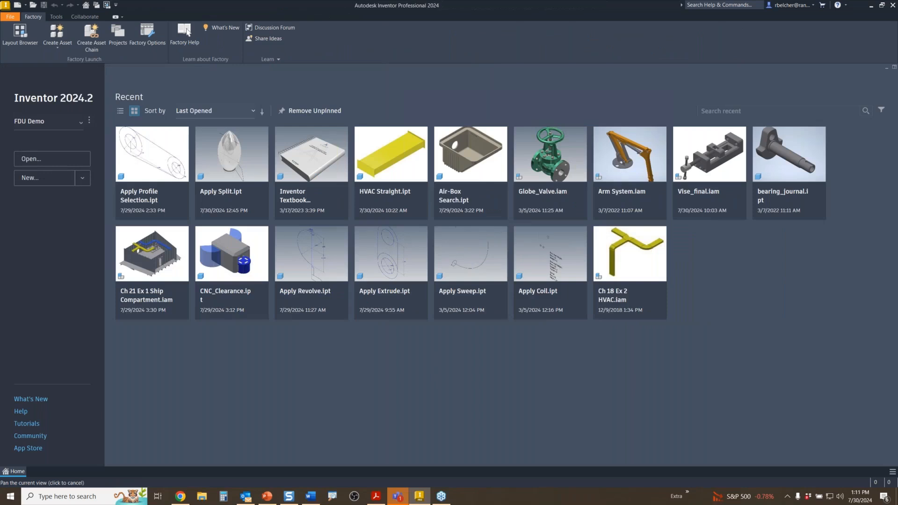
left_click(18, 5)
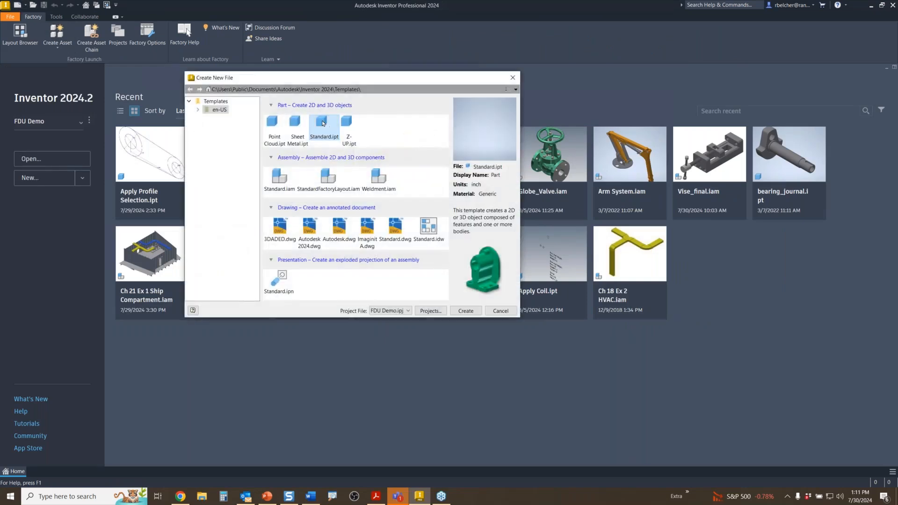
left_click(466, 311)
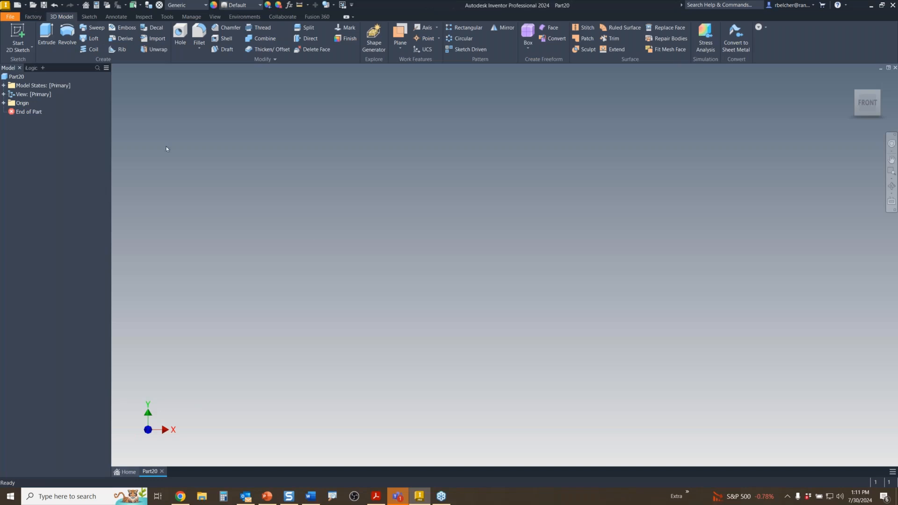
- Start a sketch on the XY plane and draw a small circle centred at the origin
left_click(18, 33)
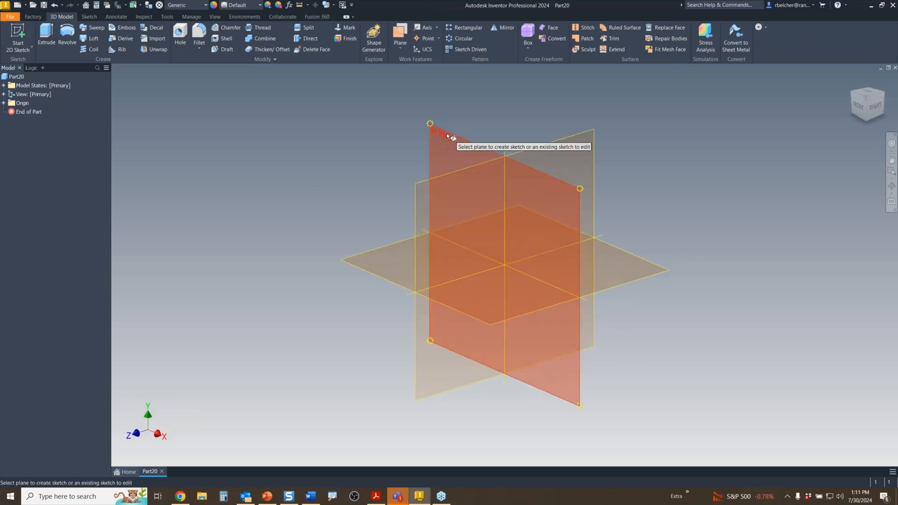
left_click(448, 136)
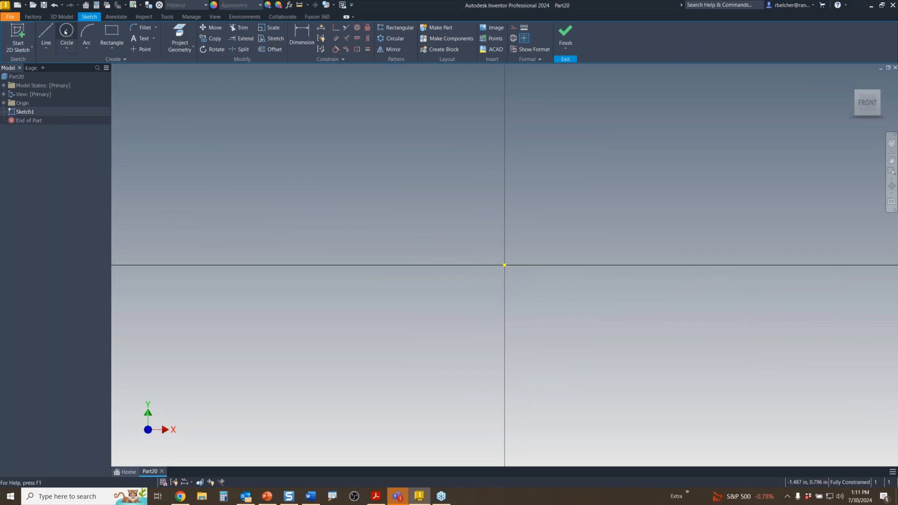
left_click(66, 32)
left_click(504, 265)
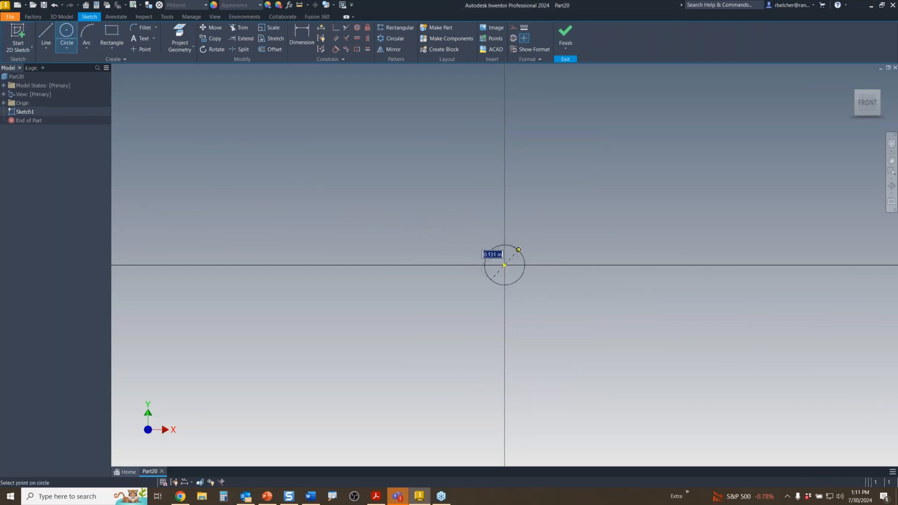
left_click(532, 238)
scroll(528, 271, "down", 3)
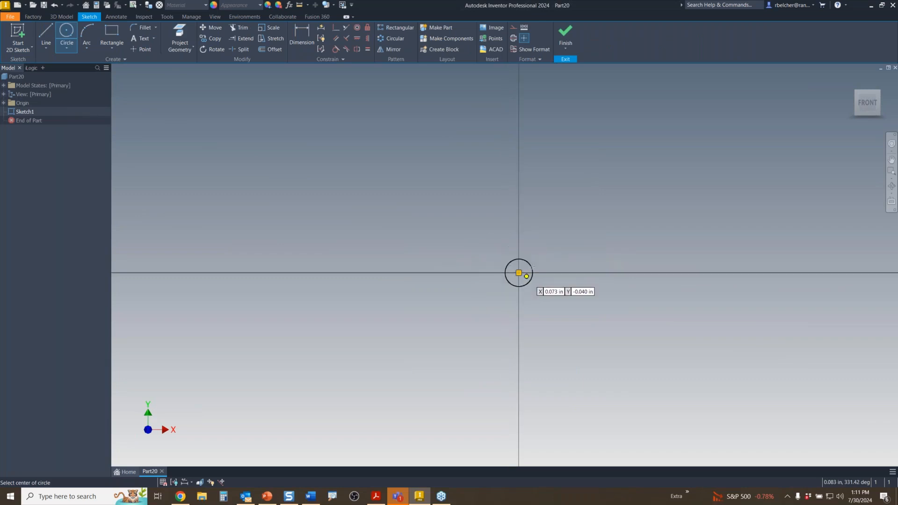
middle_click_drag(550, 217, 543, 237)
- Draw a three-point arc above the circle and a short line crossing it
left_click(87, 33)
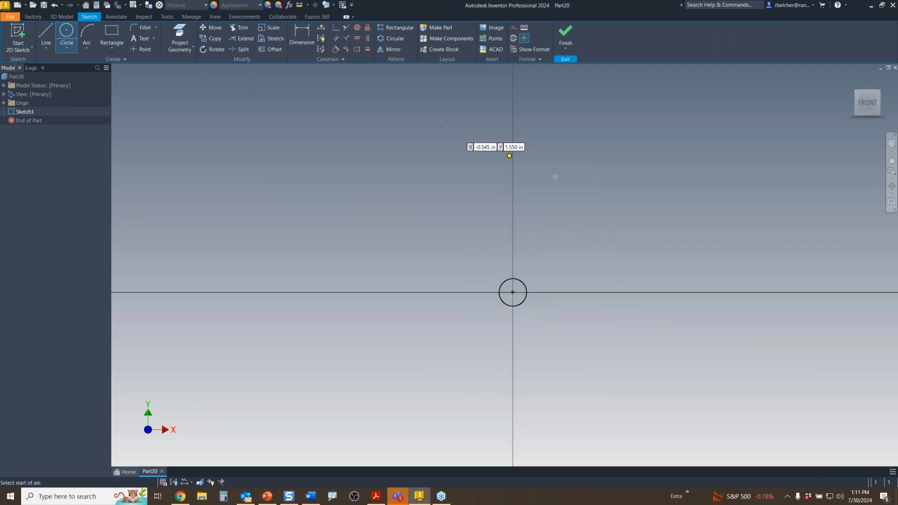
left_click(490, 204)
left_click(559, 169)
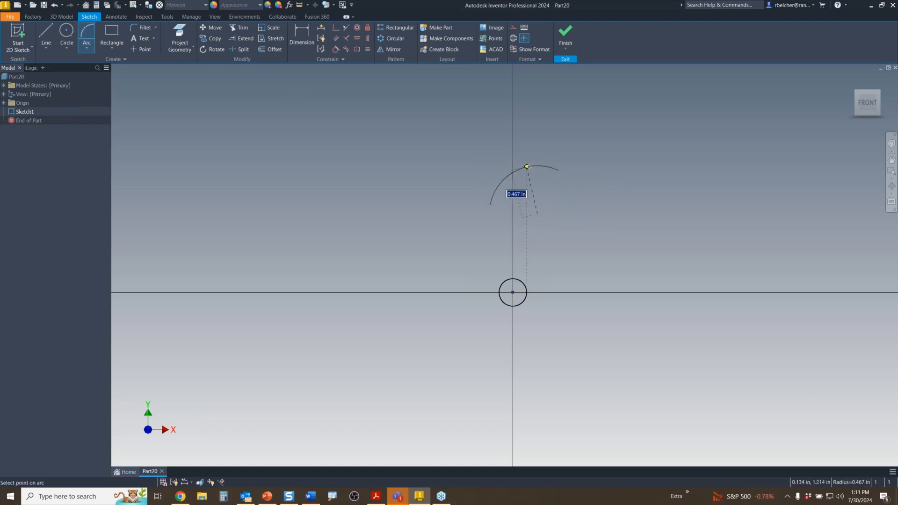
left_click(527, 173)
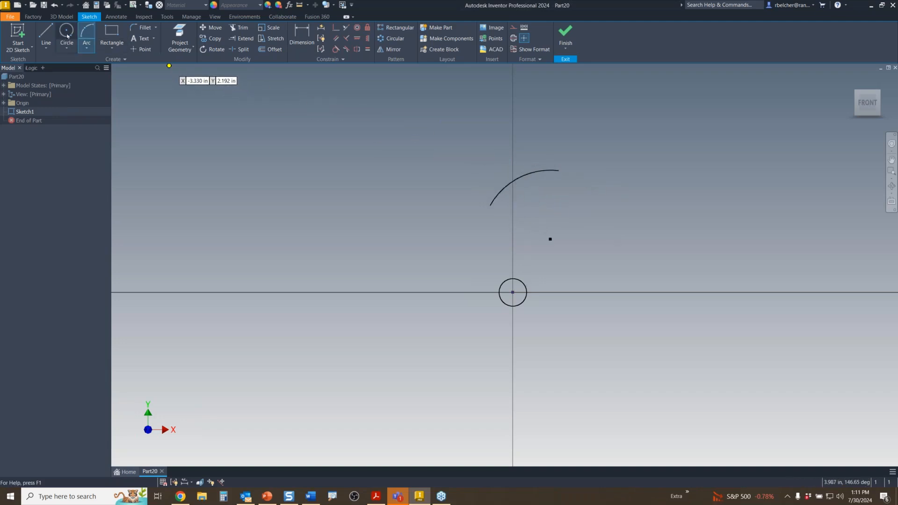
key("l")
left_click(530, 158)
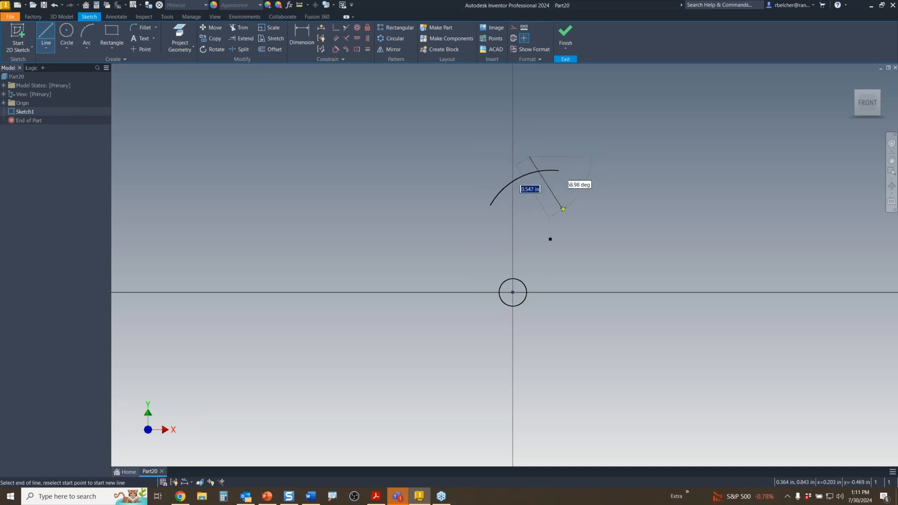
left_click(564, 209)
right_click(616, 176)
left_click(631, 178)
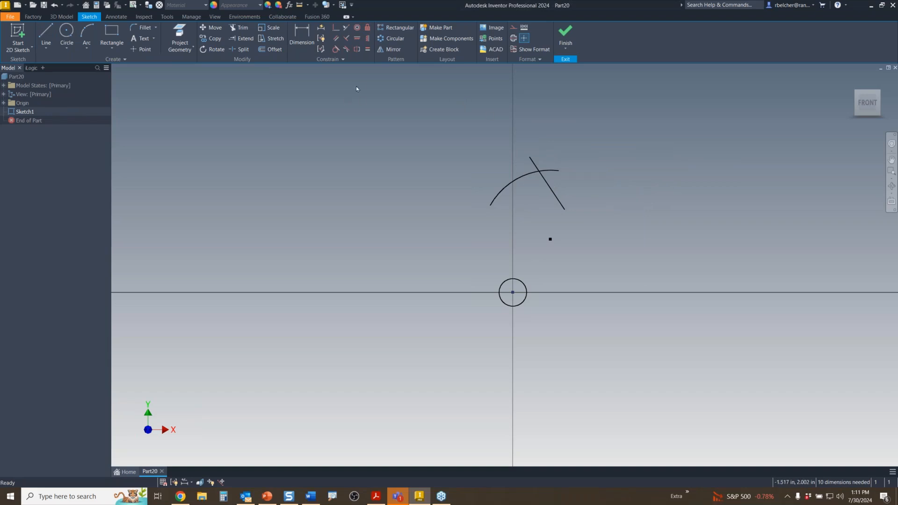
left_click(391, 38)
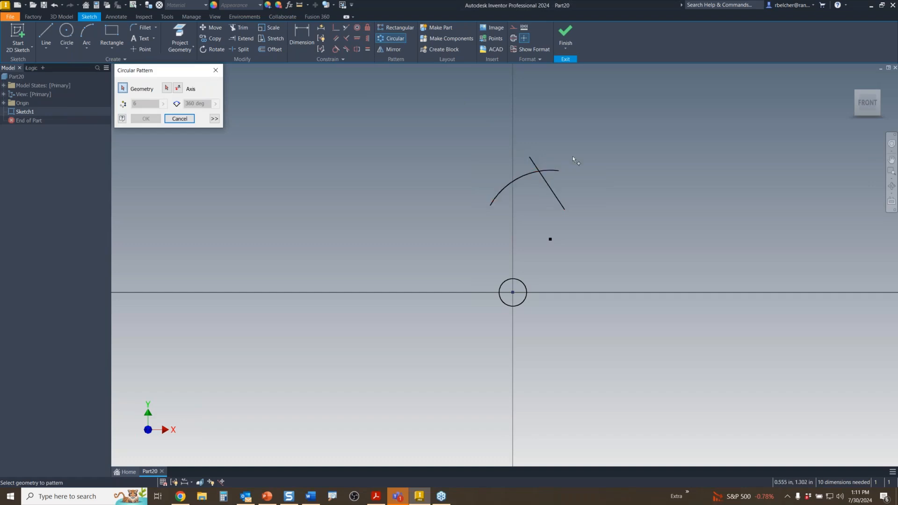
- Circular-pattern the arc and line 12 times over 360 degrees around the origin point
left_click_drag(574, 154, 525, 184)
left_click(166, 88)
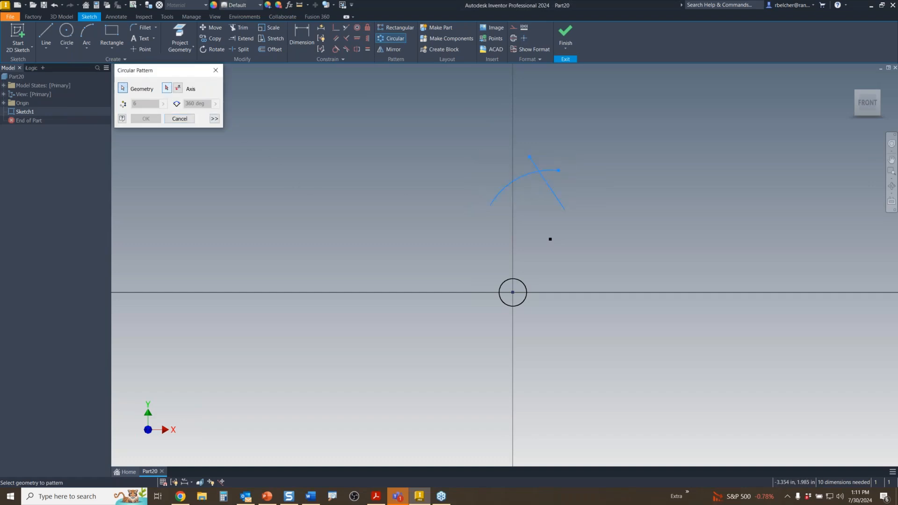
left_click(513, 292)
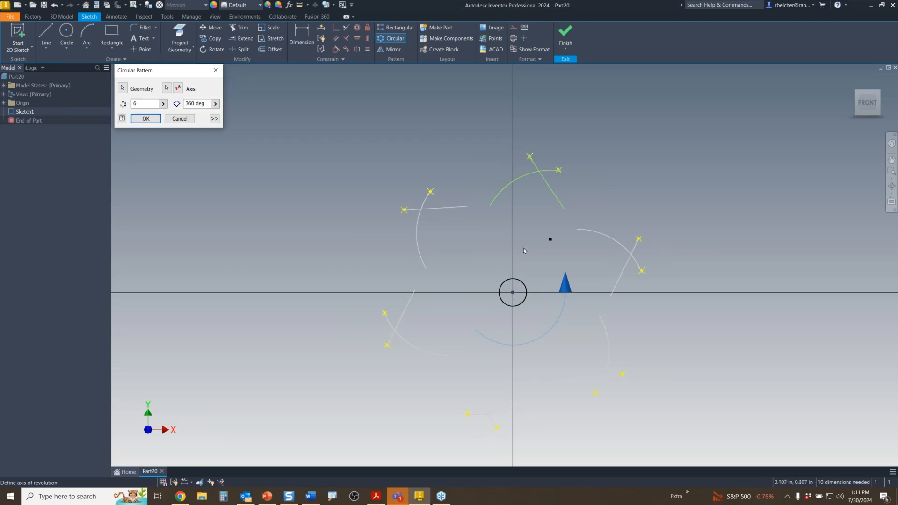
double_click(146, 104)
type("12")
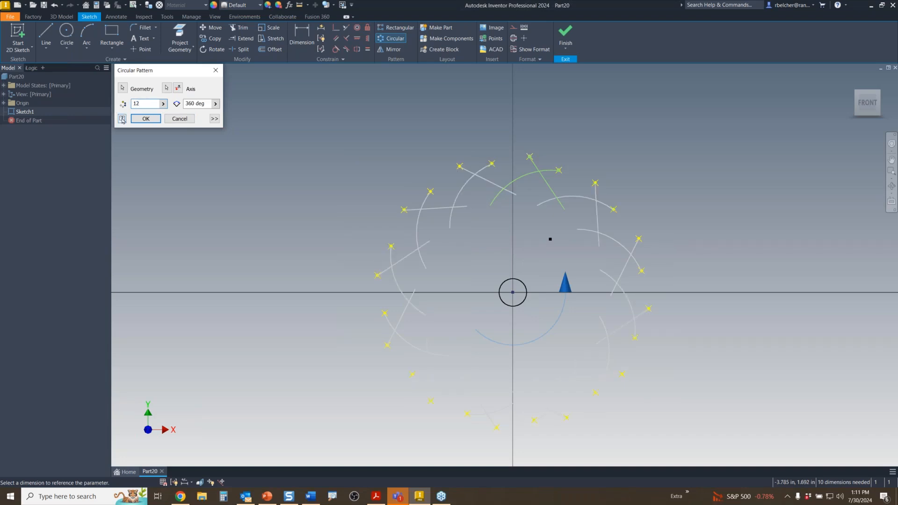
left_click(154, 119)
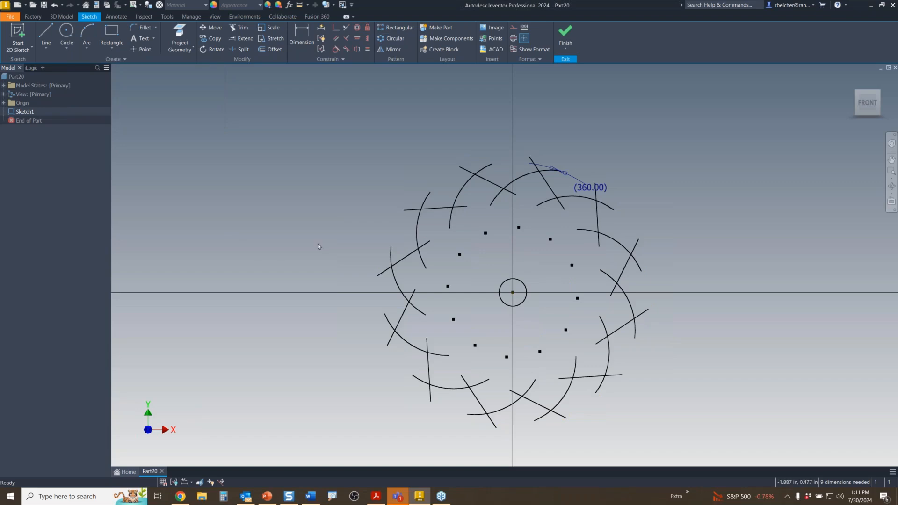
scroll(320, 247, "down", 3)
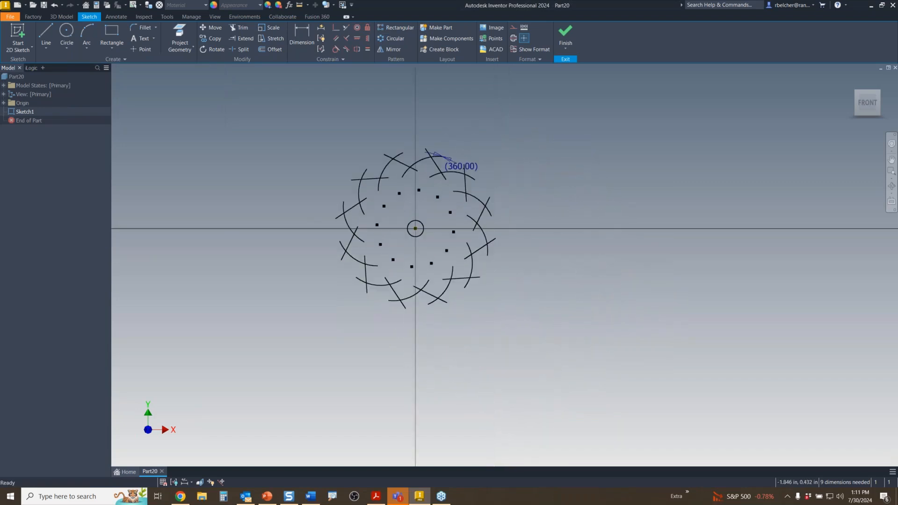
scroll(330, 259, "up", 3)
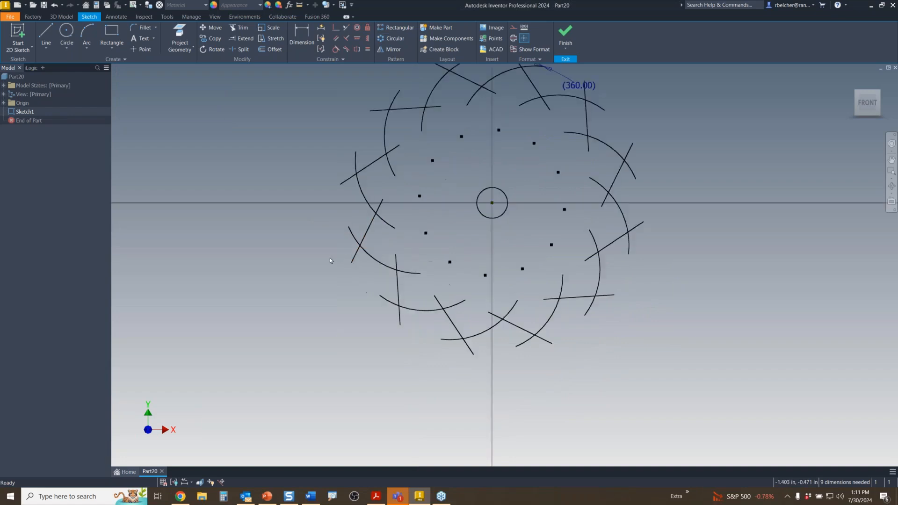
middle_click_drag(330, 270, 321, 310)
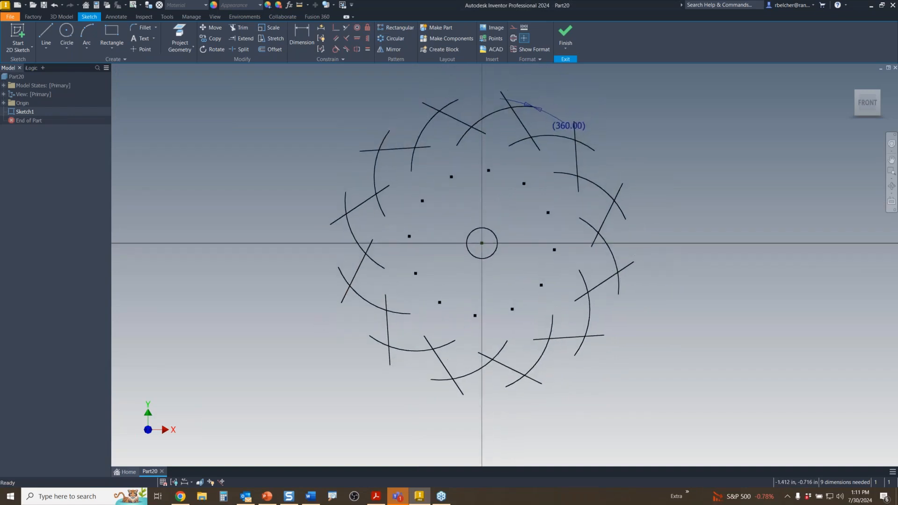
key("e")
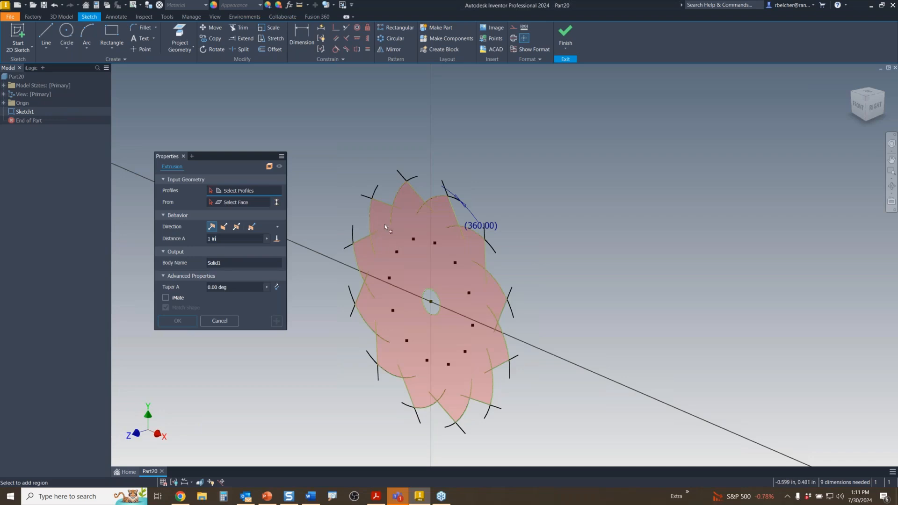
- Extrude the lobed region and centre hole symmetrically 0.5625 in with a -35° taper as Extrusion1
left_click(405, 274)
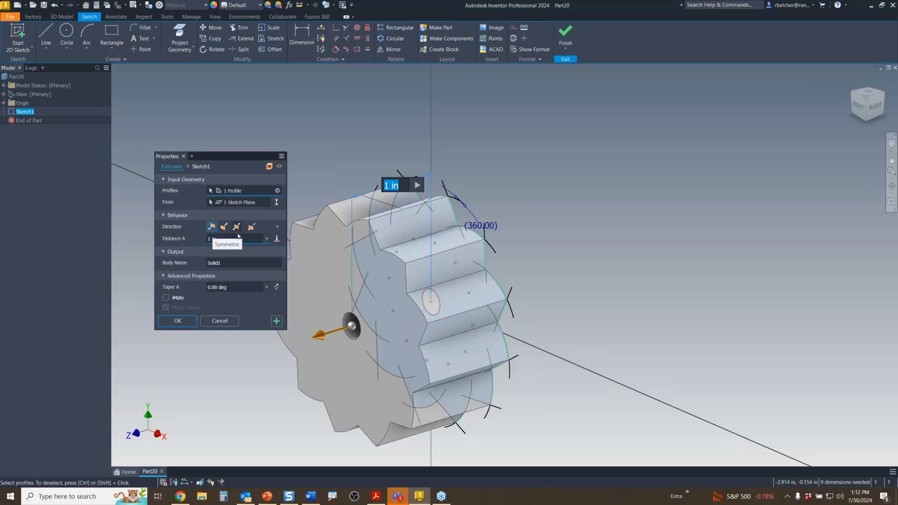
left_click(236, 228)
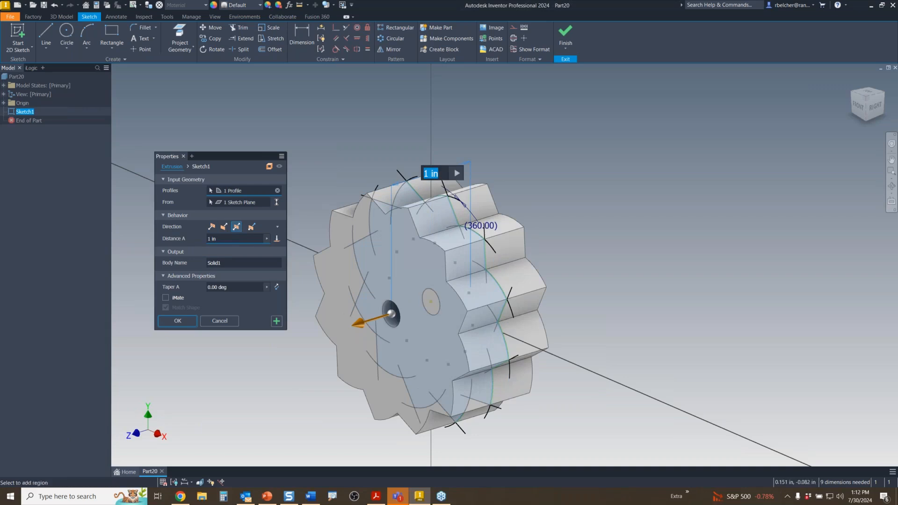
left_click_drag(354, 329, 401, 304)
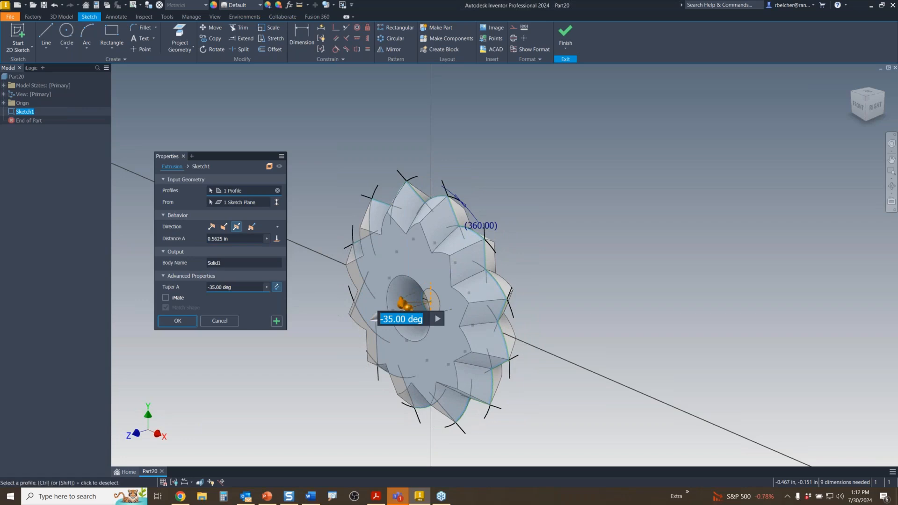
left_click(434, 292)
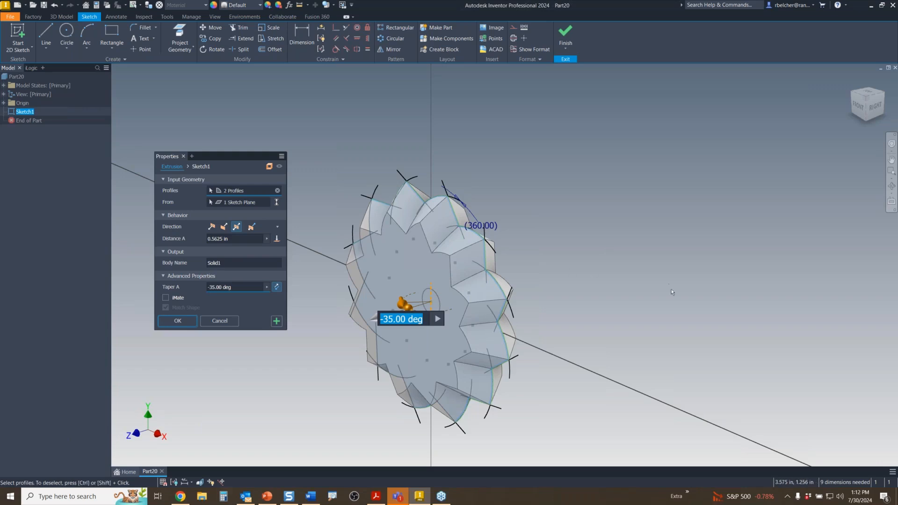
middle_click_drag(682, 297, 697, 277, "shift")
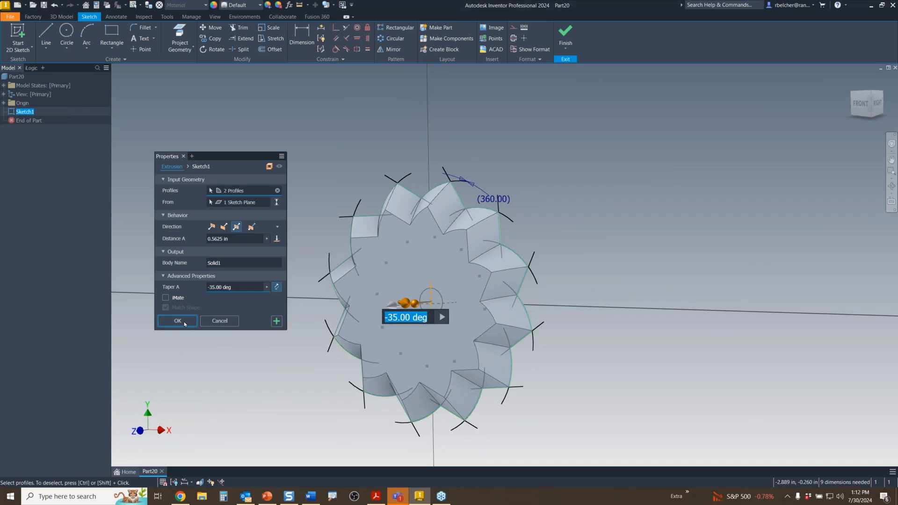
left_click(276, 324)
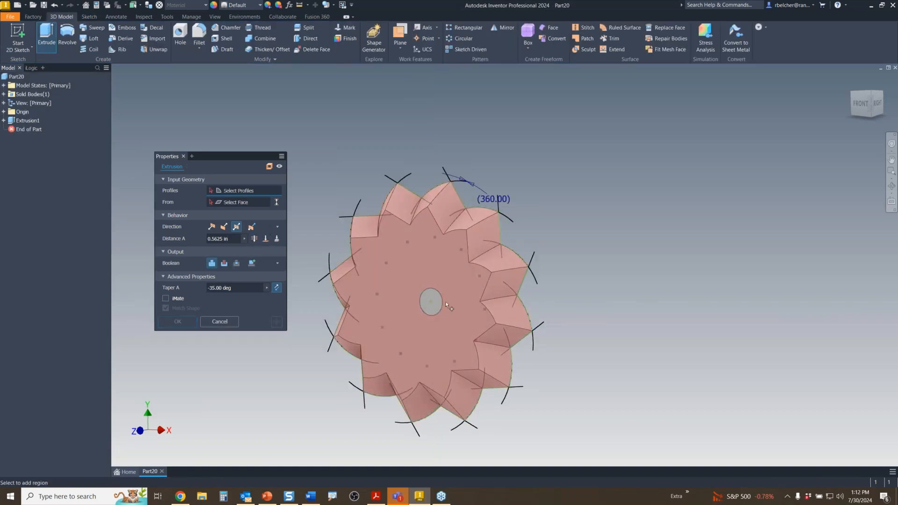
- Cut the centre profile into the gear face with 0 taper, deepened to 1.4375 in
left_click(433, 302)
key("Tab")
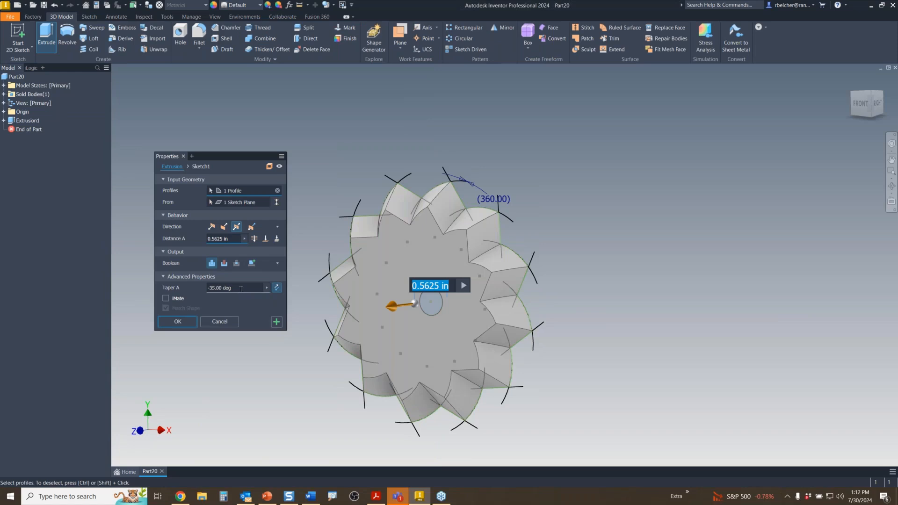
type("0")
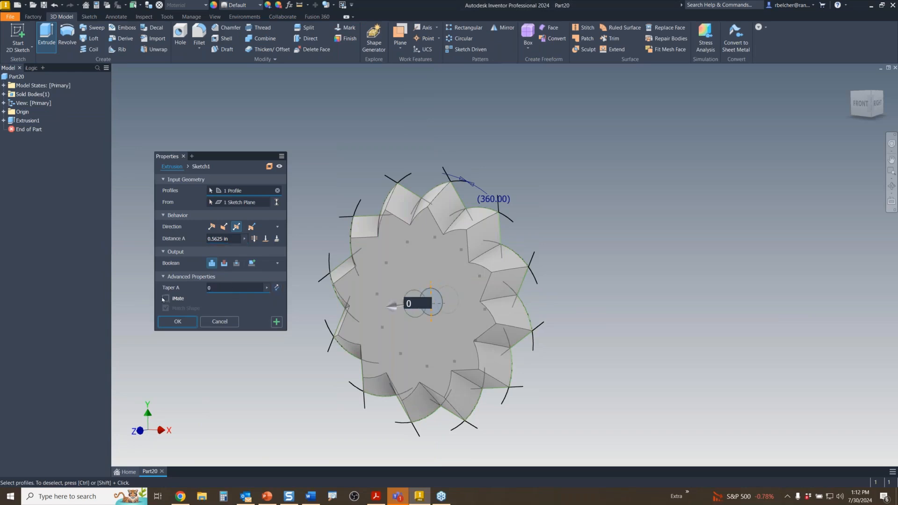
left_click(223, 264)
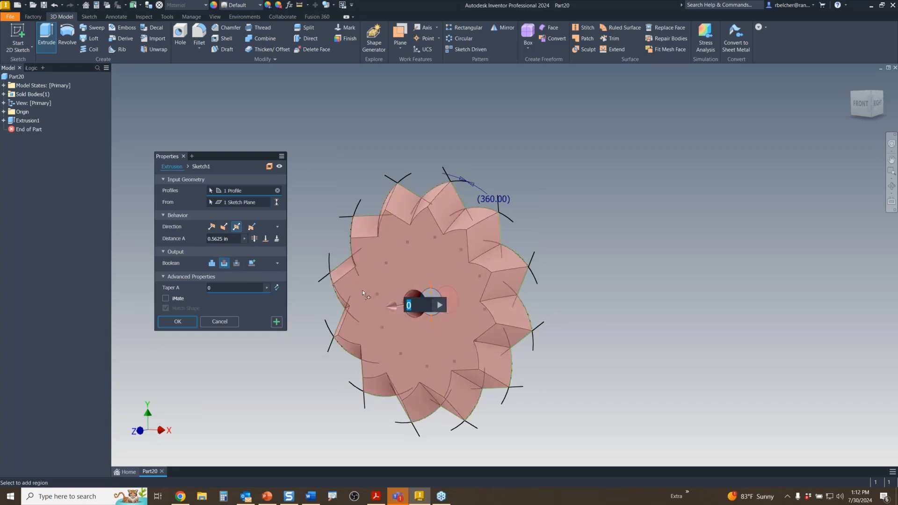
left_click_drag(390, 308, 358, 318)
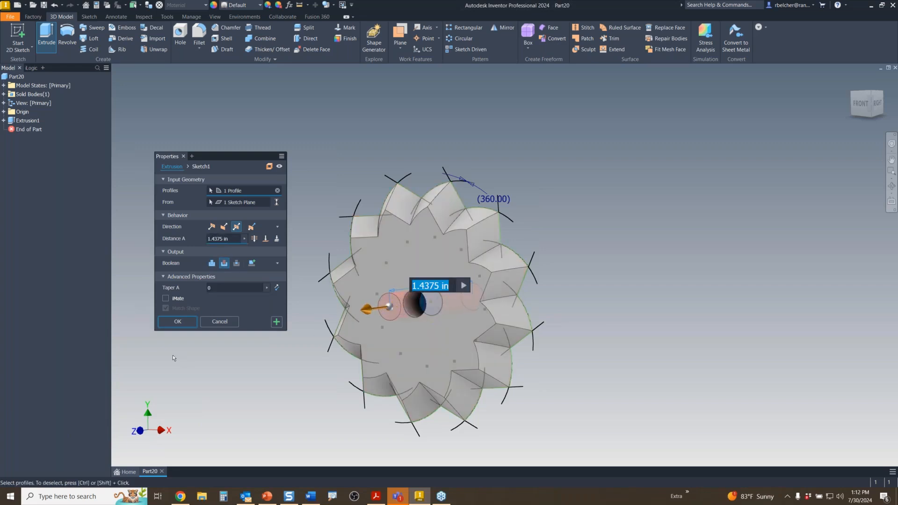
left_click(183, 323)
mouse_move(403, 328)
middle_mouse_down("shift")
mouse_move(449, 320)
mouse_move(476, 279)
mouse_move(280, 354)
mouse_move(555, 325)
mouse_move(493, 324)
mouse_move(487, 293)
mouse_move(465, 339)
mouse_move(338, 359)
mouse_move(405, 357)
mouse_move(467, 290)
mouse_move(465, 340)
mouse_move(456, 327)
middle_mouse_up("shift")
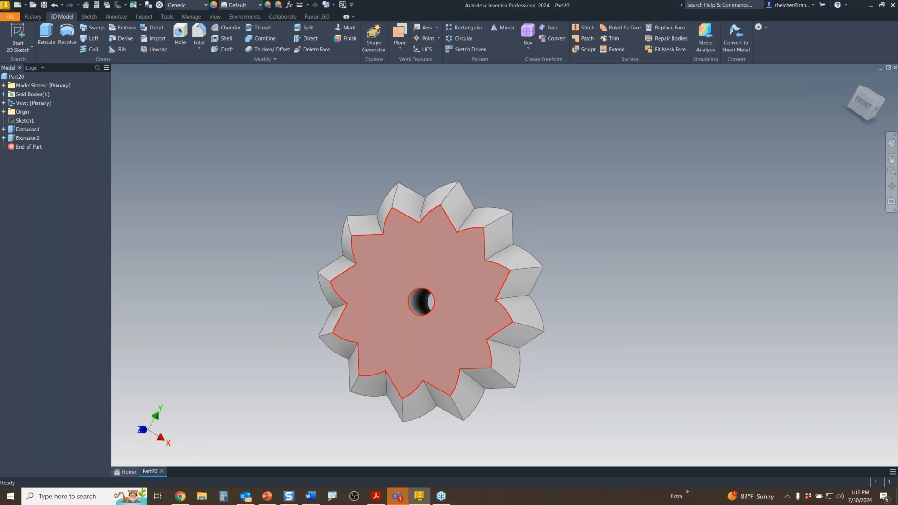
- Close Part20 without saving its changes
mouse_move(469, 348)
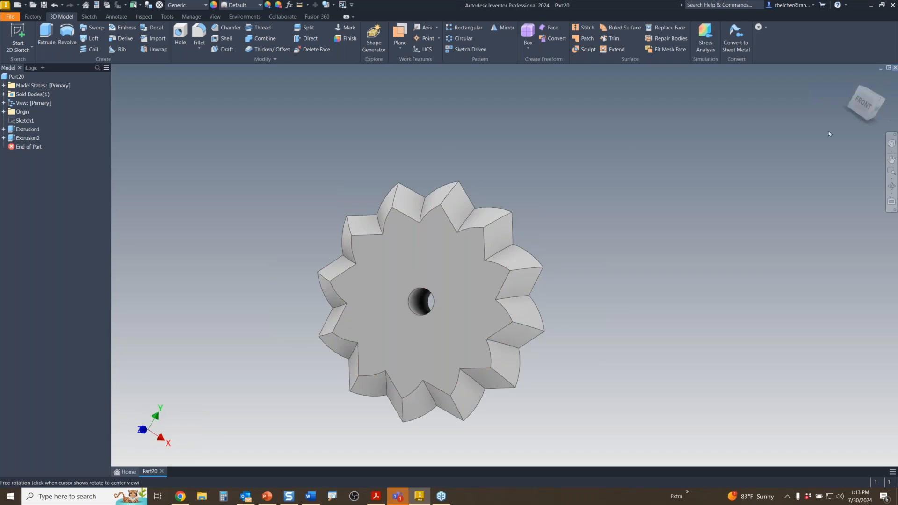
left_click(894, 67)
left_click(434, 261)
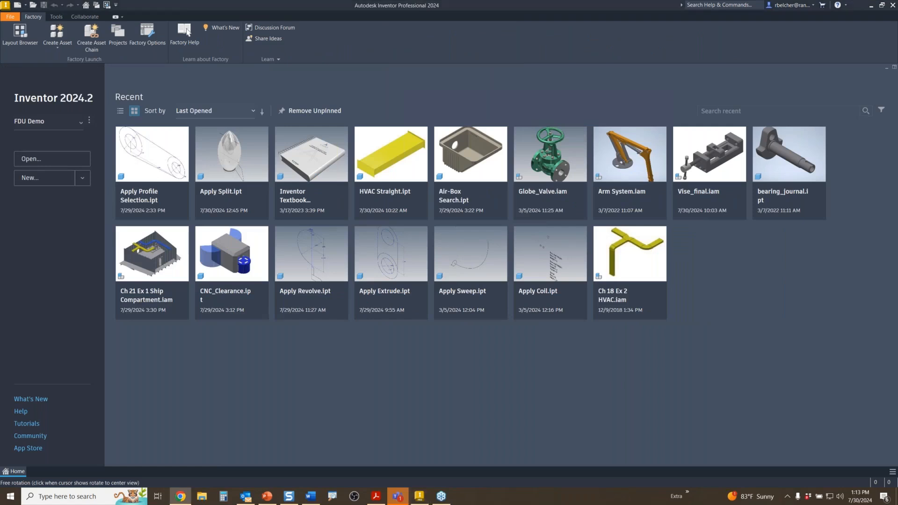
- Open Apply Extrude.ipt from the Recent list on the Home page
left_click(401, 260)
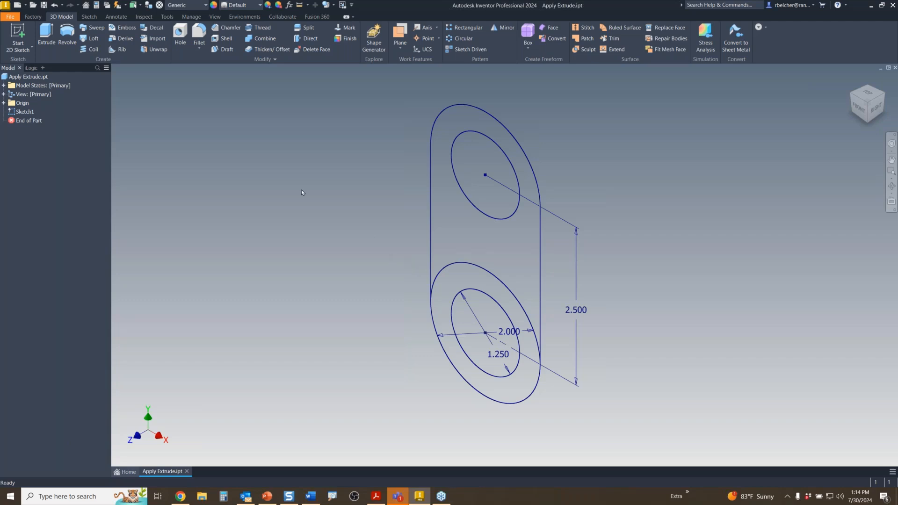
- Extrude the lower bored ring symmetrically 6 in into a hollow tube
left_click(46, 35)
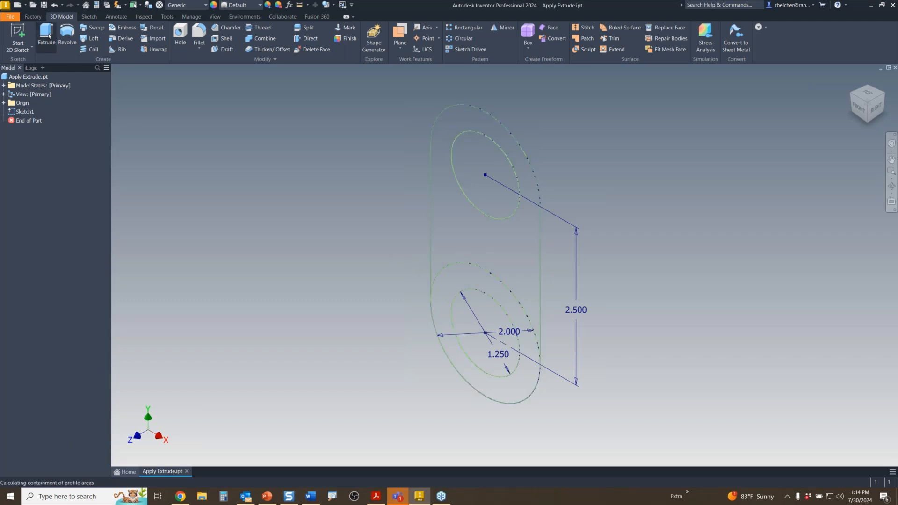
left_click(464, 282)
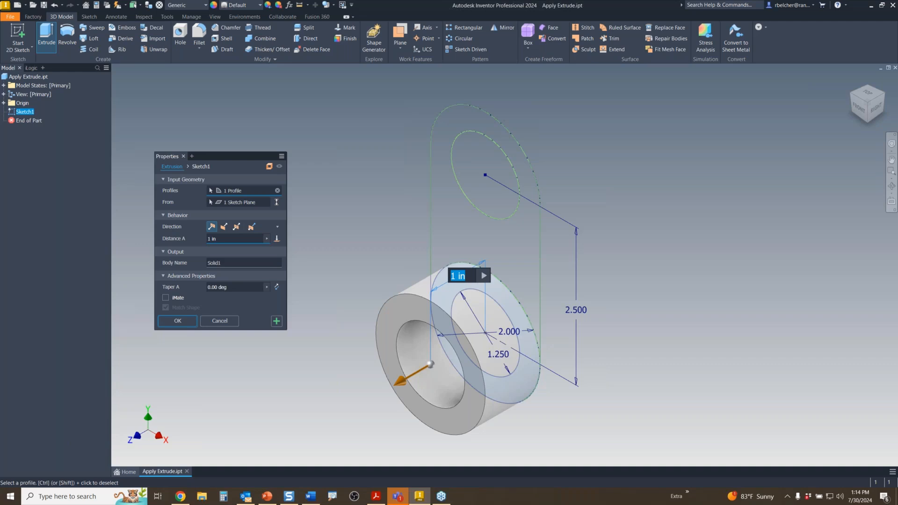
left_click(238, 230)
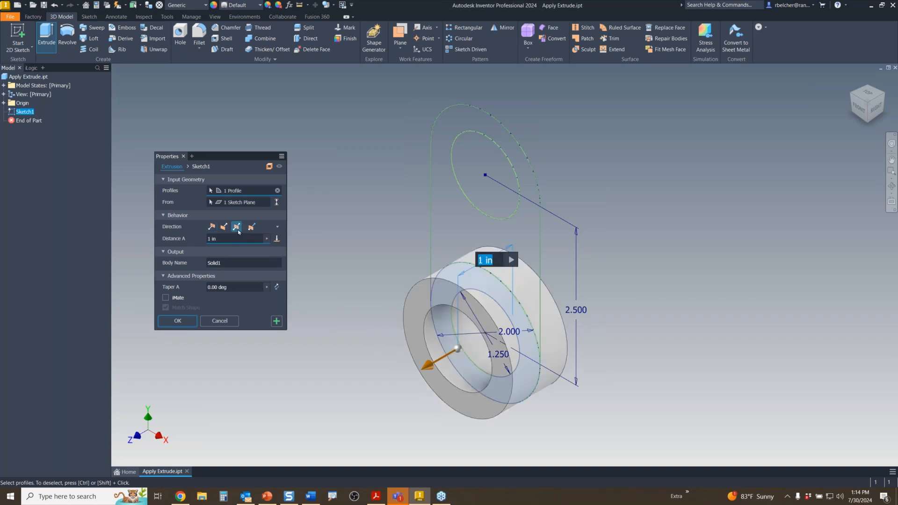
left_click(222, 239)
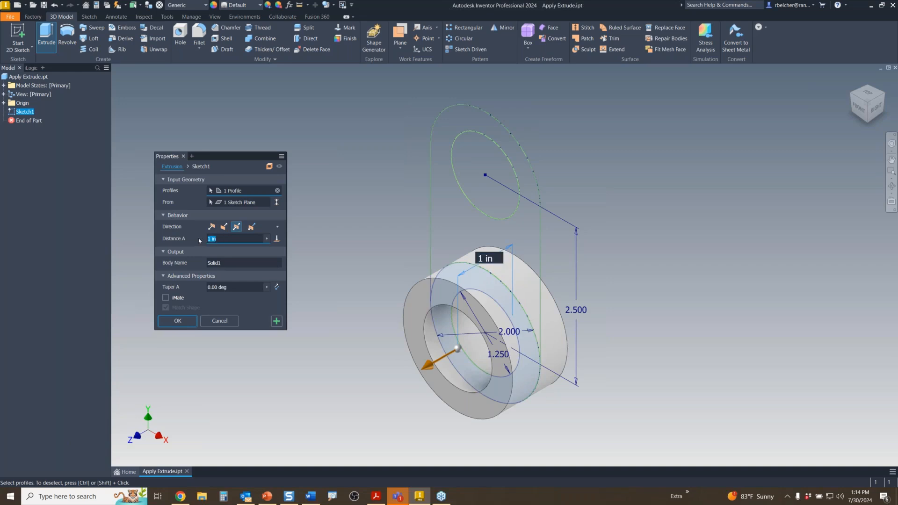
type("6")
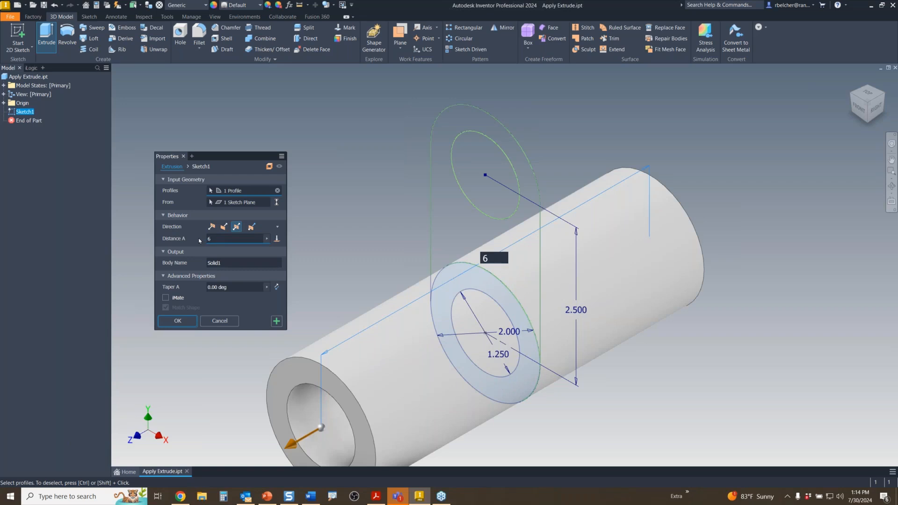
left_click(181, 321)
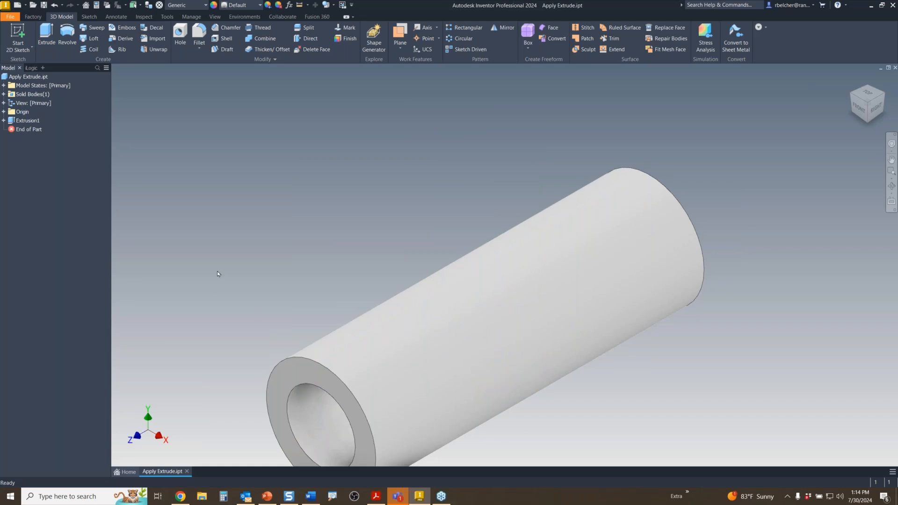
- Share Sketch1 from the tube extrusion so it can be reused
left_click(4, 120)
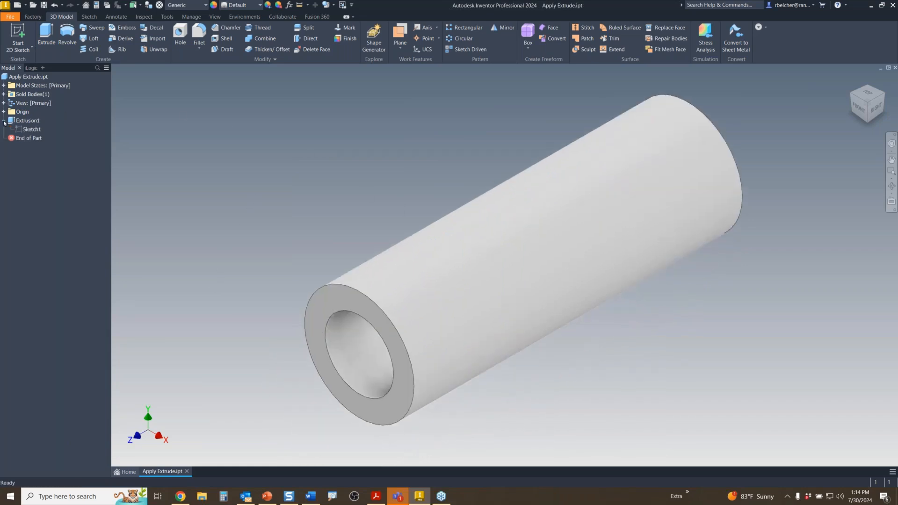
right_click(33, 130)
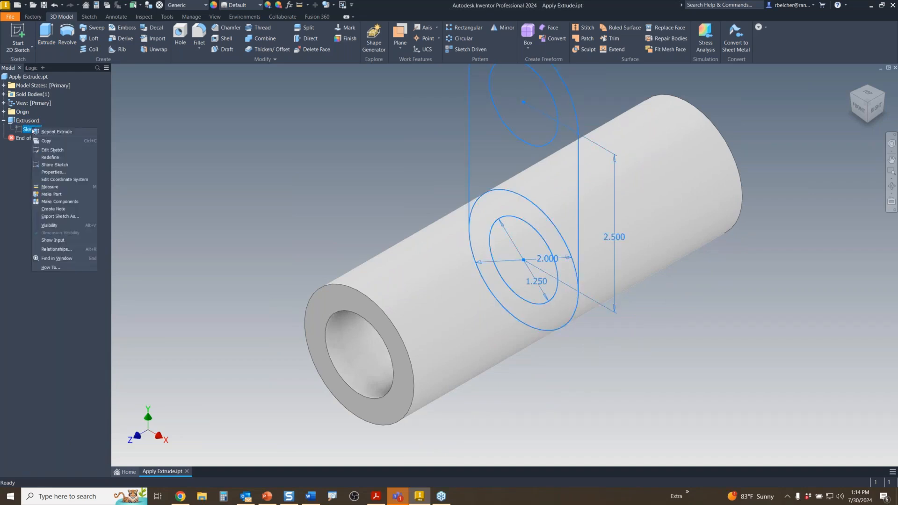
left_click(53, 166)
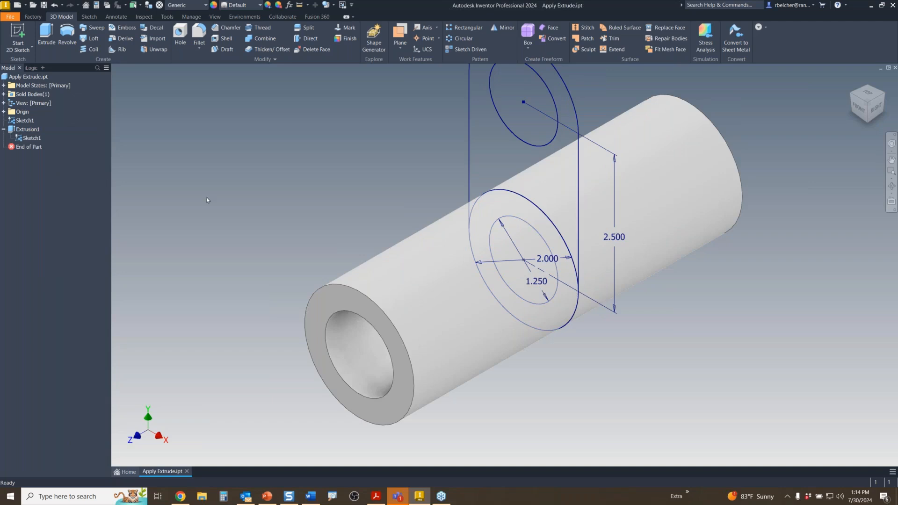
middle_click_drag(206, 199, 202, 234)
- Extrude the outer lug profile with its hole 0.750 in thick onto the tube
key("e")
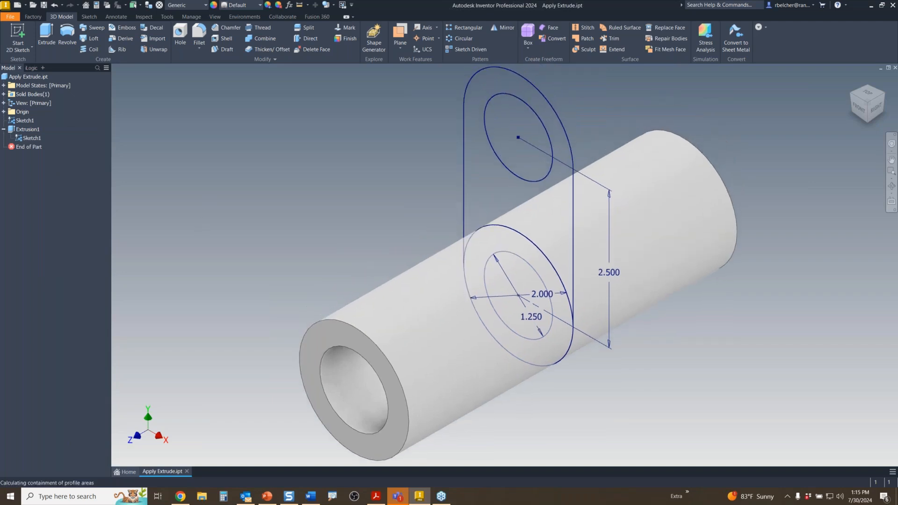
left_click(493, 195)
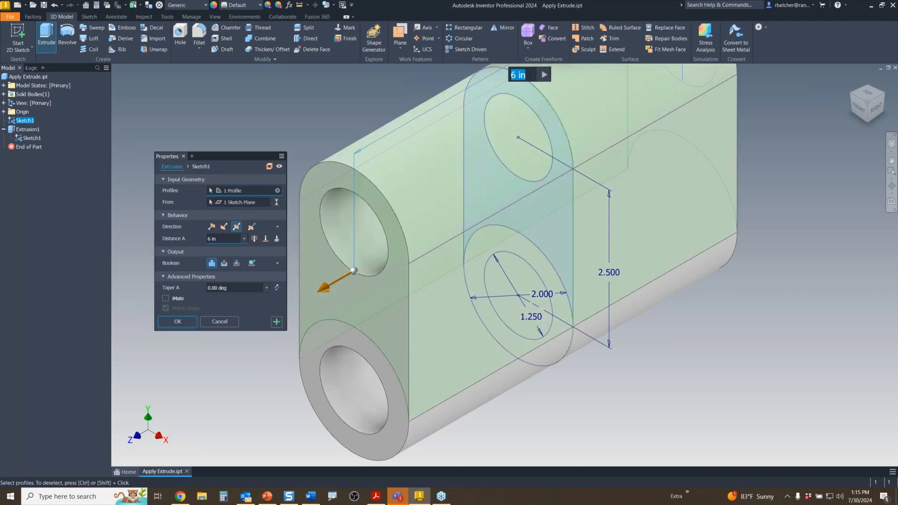
left_click_drag(316, 282, 465, 204)
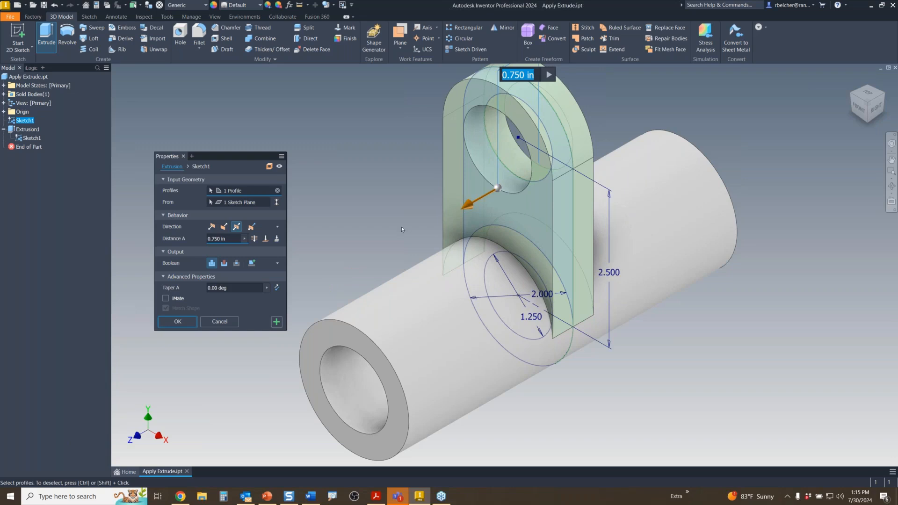
left_click(176, 321)
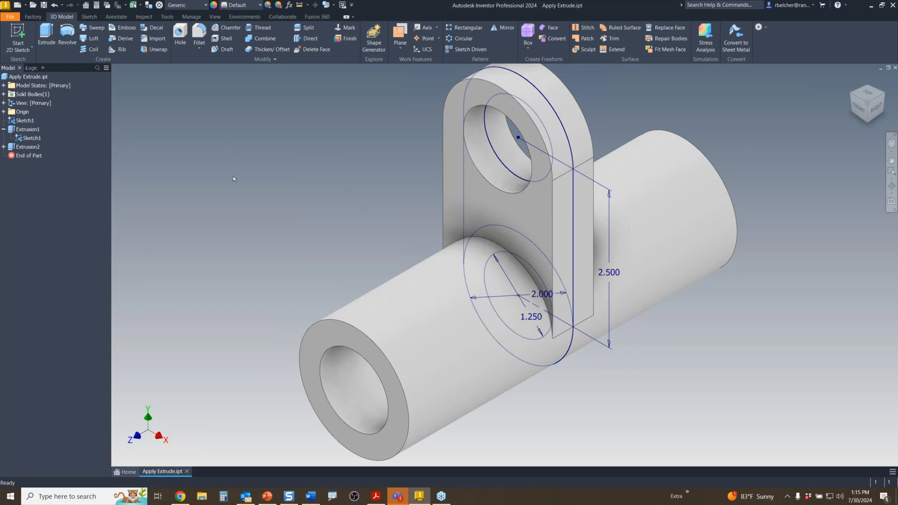
- Turn off the visibility of the shared Sketch1
left_click(32, 137)
right_click(32, 137)
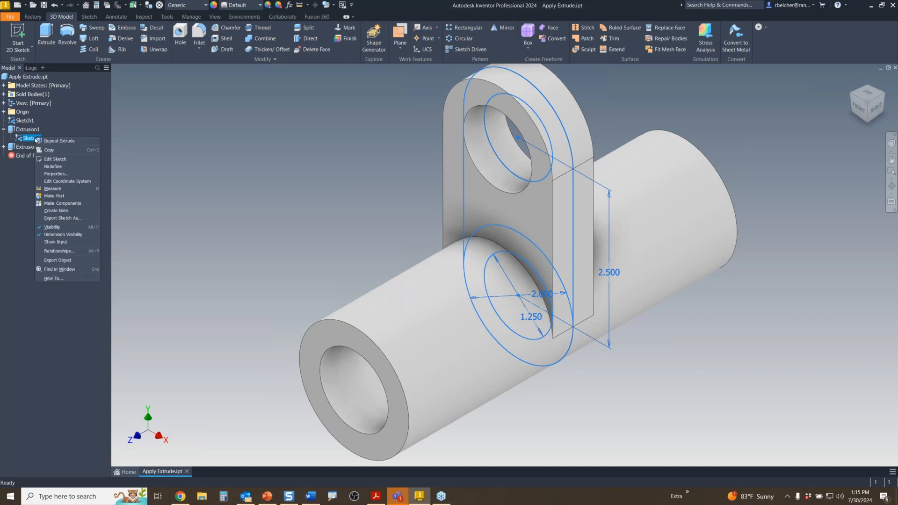
left_click(217, 215)
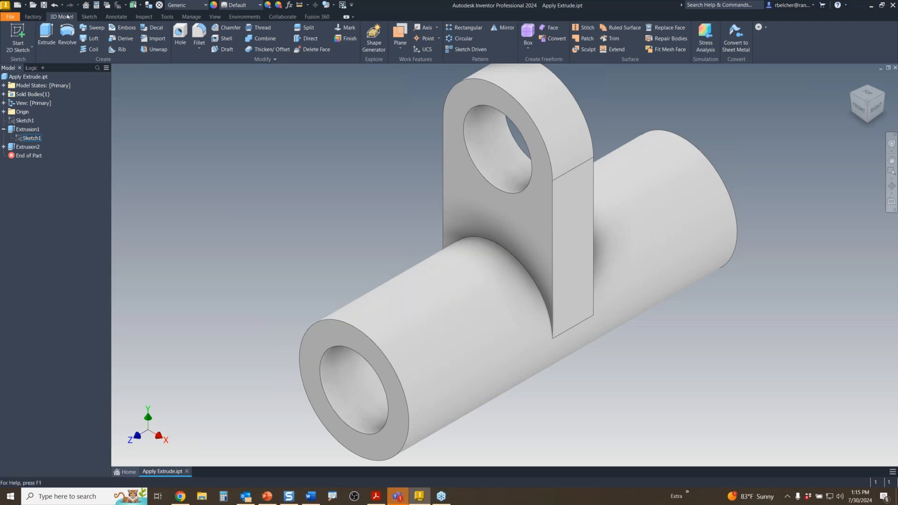
- Undo the sketch hiding, lug, sketch sharing and tube extrusion, leaving the bare sketch
left_click(55, 6)
left_click(55, 5)
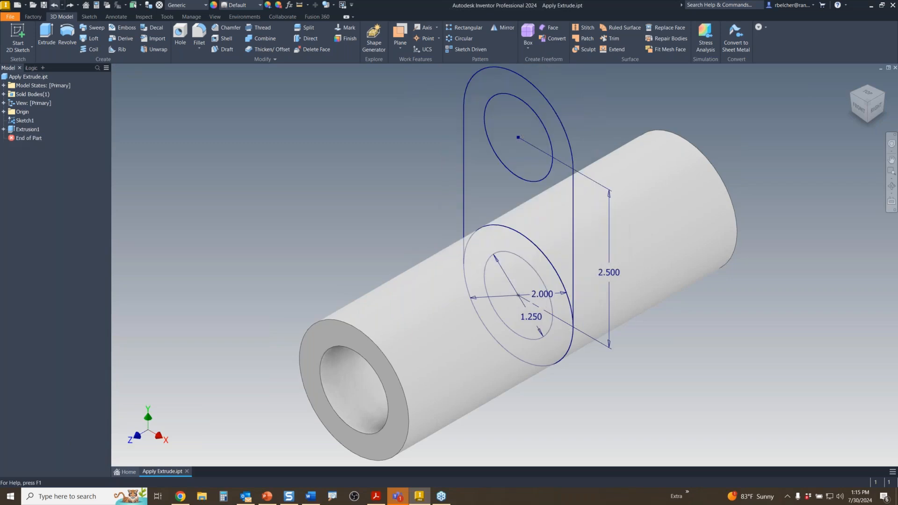
left_click(54, 5)
left_click(55, 6)
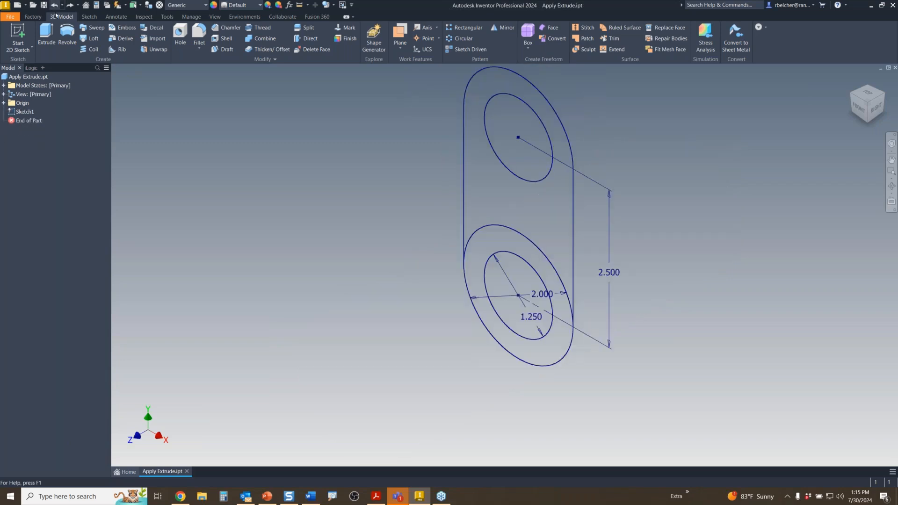
middle_click_drag(255, 216, 273, 241)
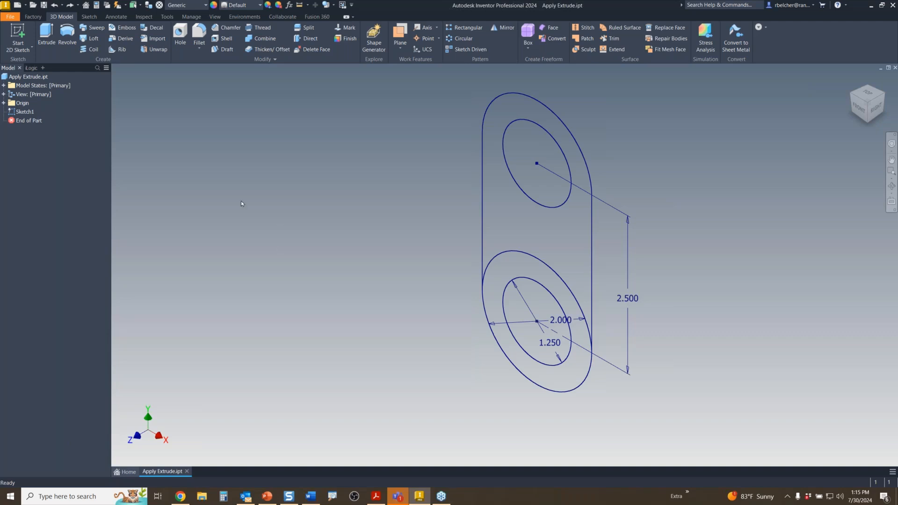
- Re-extrude the ring profile 6 in into a hollow tube
left_click(46, 34)
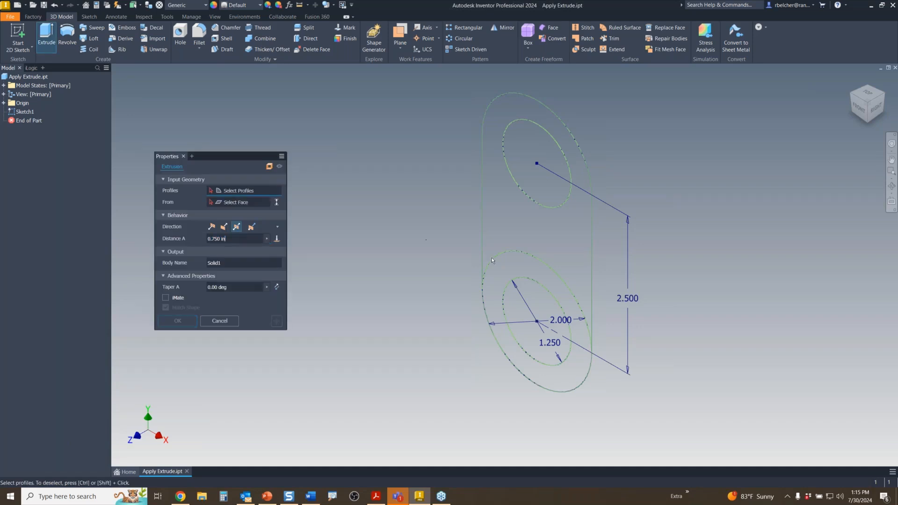
left_click(529, 266)
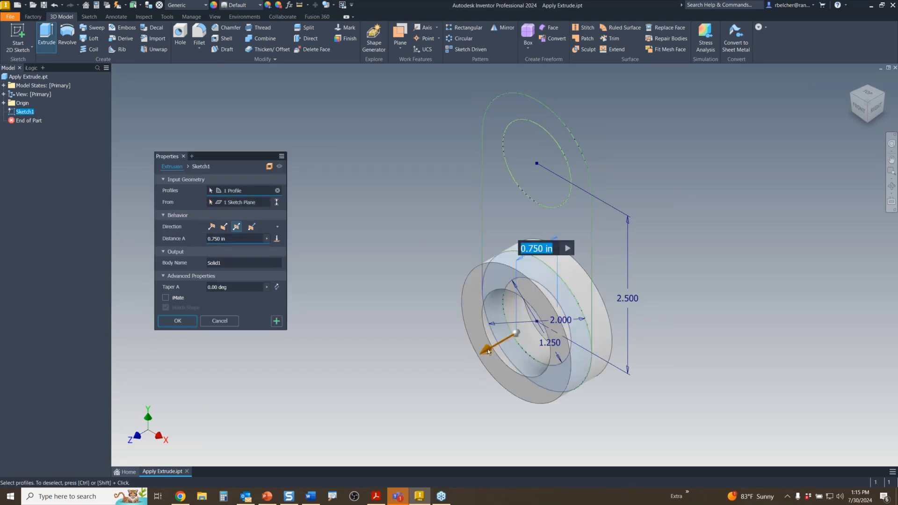
left_click_drag(488, 351, 362, 421)
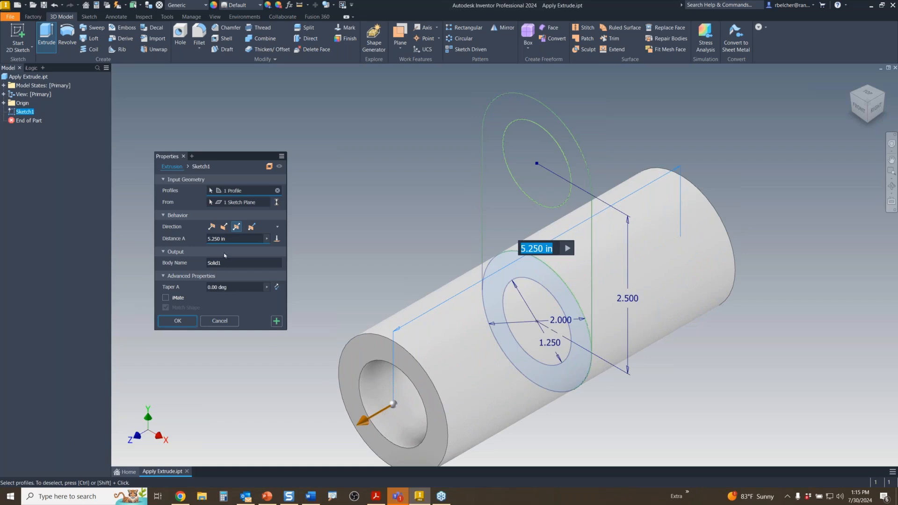
left_click_drag(231, 240, 190, 243)
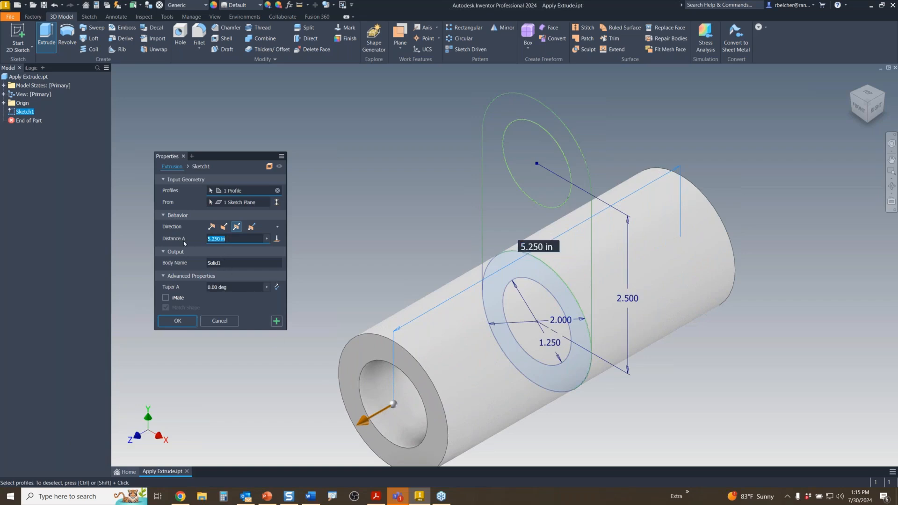
type("6")
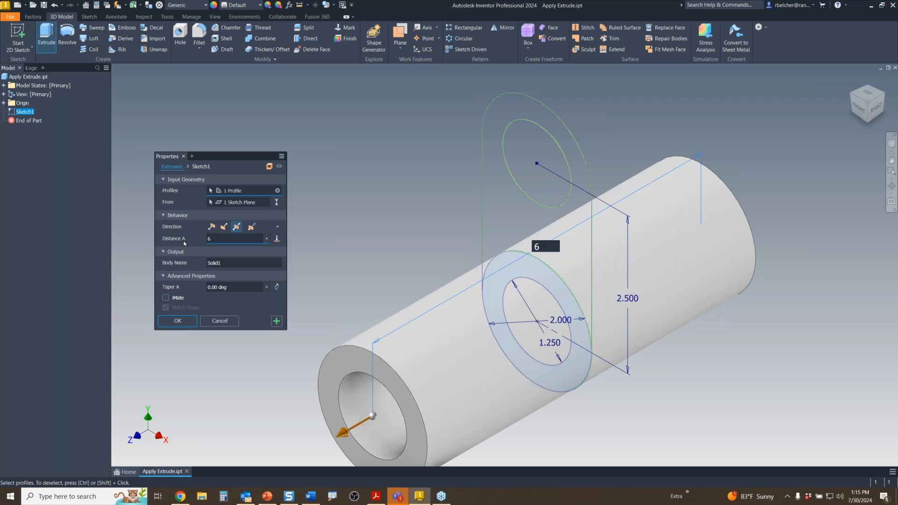
left_click(177, 321)
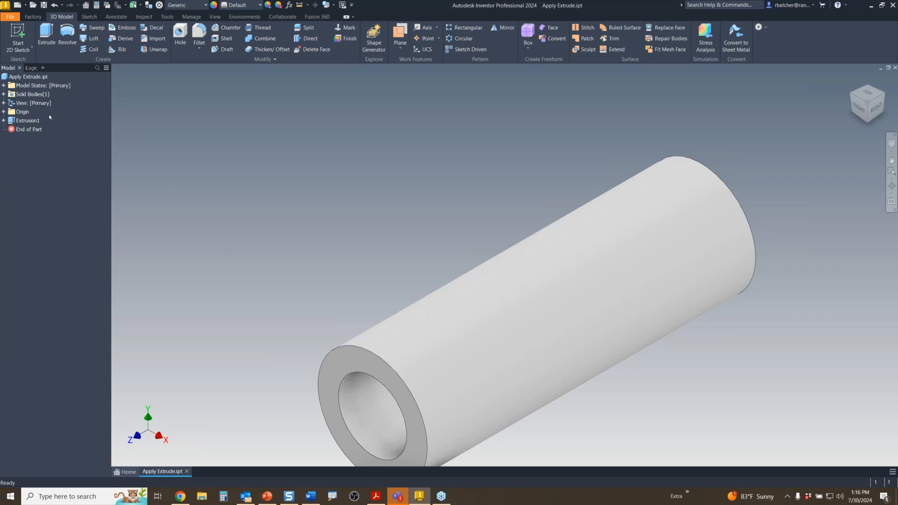
- Re-apply the 6 in Extrusion1 tube and start a new extrusion
double_click(14, 123)
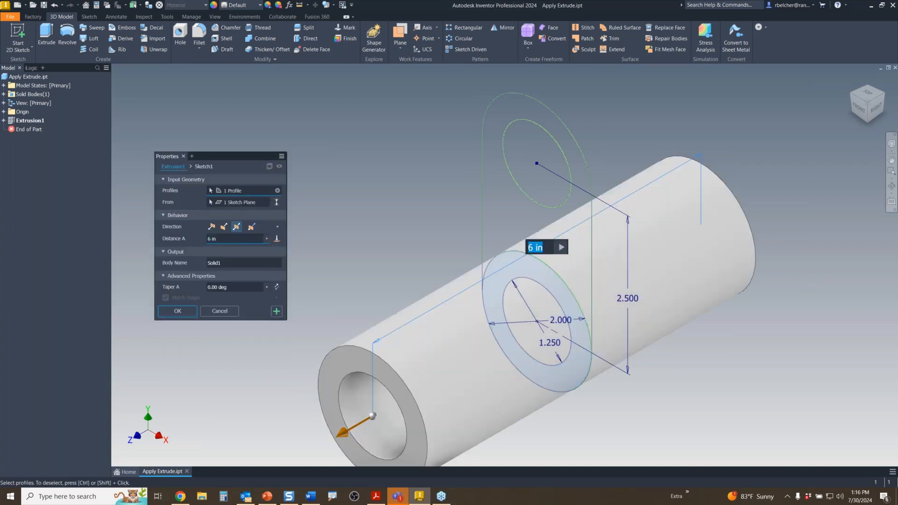
left_click(277, 313)
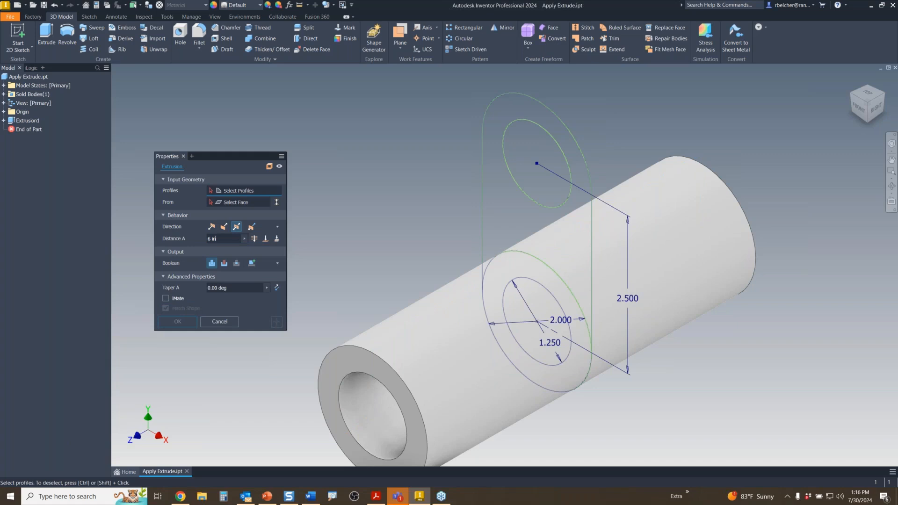
- Extrude the rounded tab with its hole 0.750 in thick on top of the tube
left_click(520, 225)
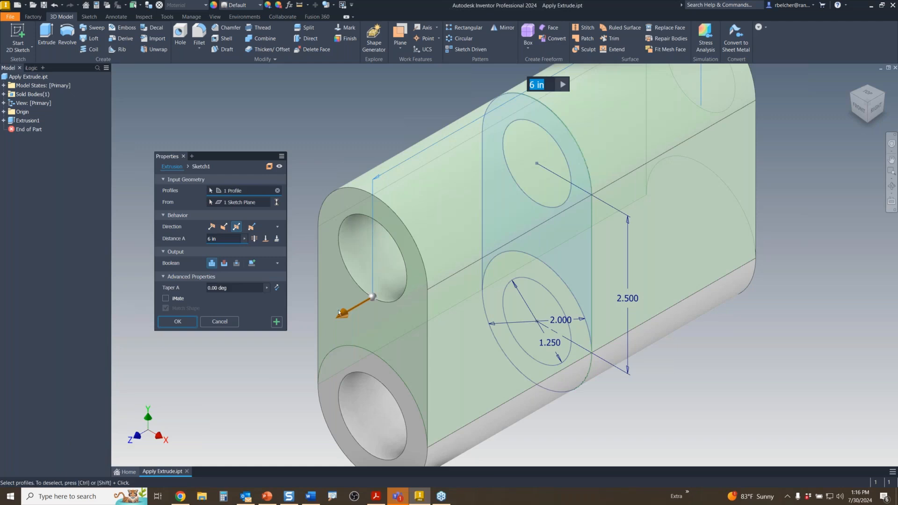
left_click_drag(344, 313, 474, 218)
left_click_drag(477, 215, 478, 214)
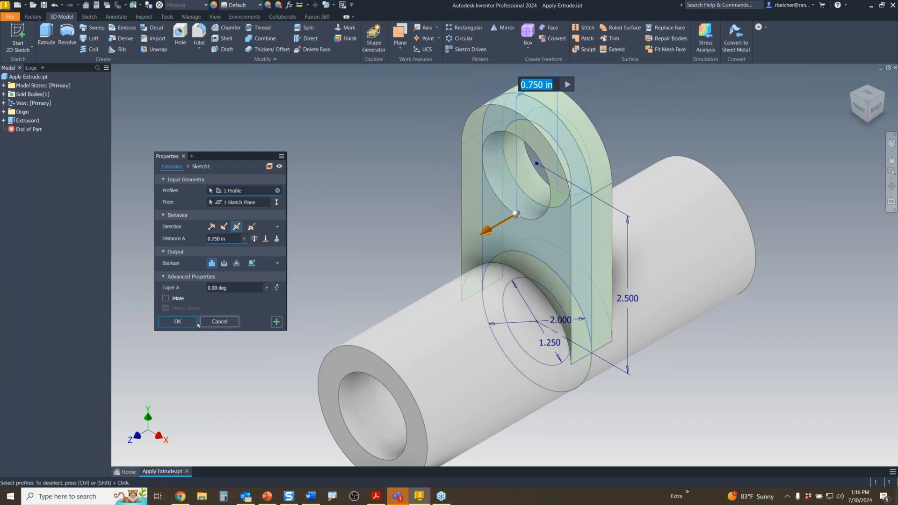
left_click(178, 321)
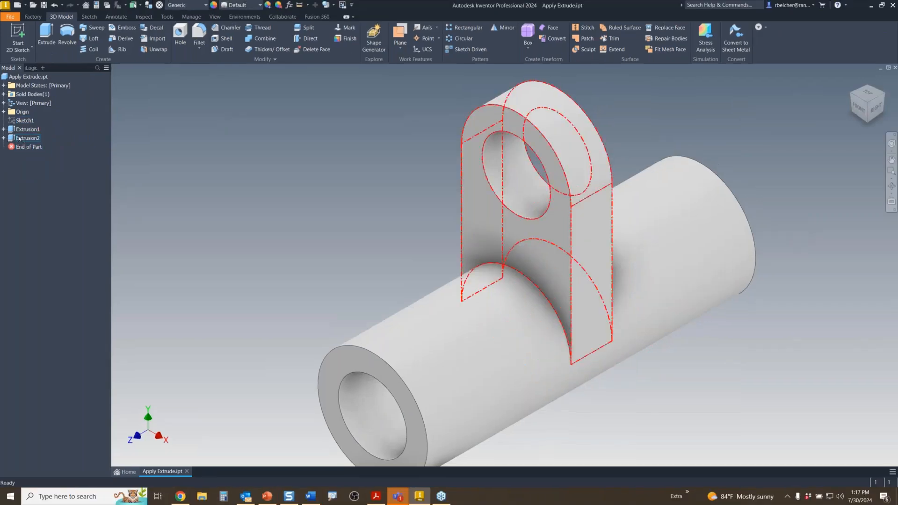
- Expand Extrusion1 and Extrusion2 in the Model browser to reveal Sketch1 under each
left_click(8, 137)
left_click(4, 147)
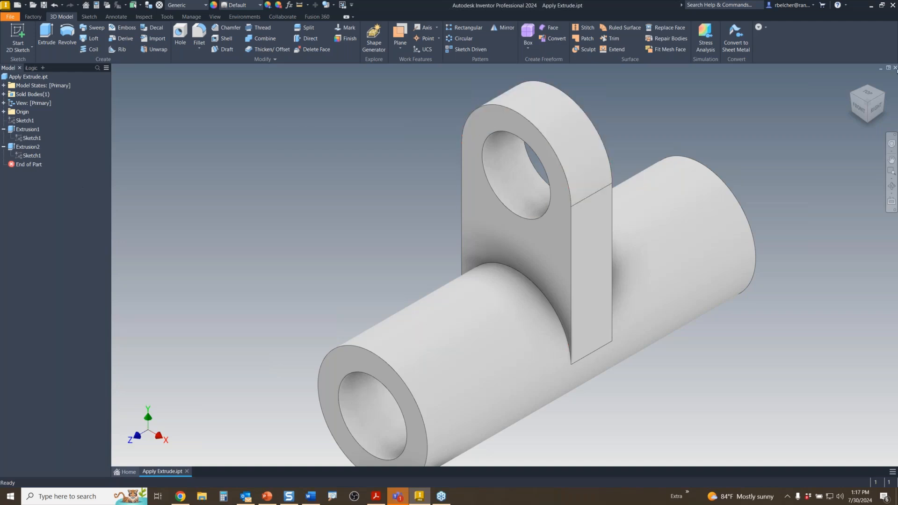
- Close Apply Extrude.ipt without saving and open Apply Revolve.ipt from the Home screen
left_click(895, 68)
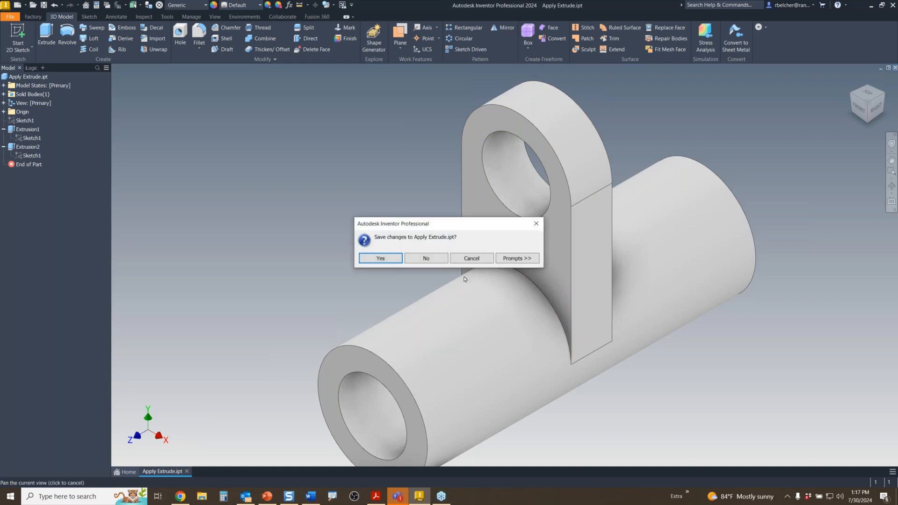
left_click(427, 258)
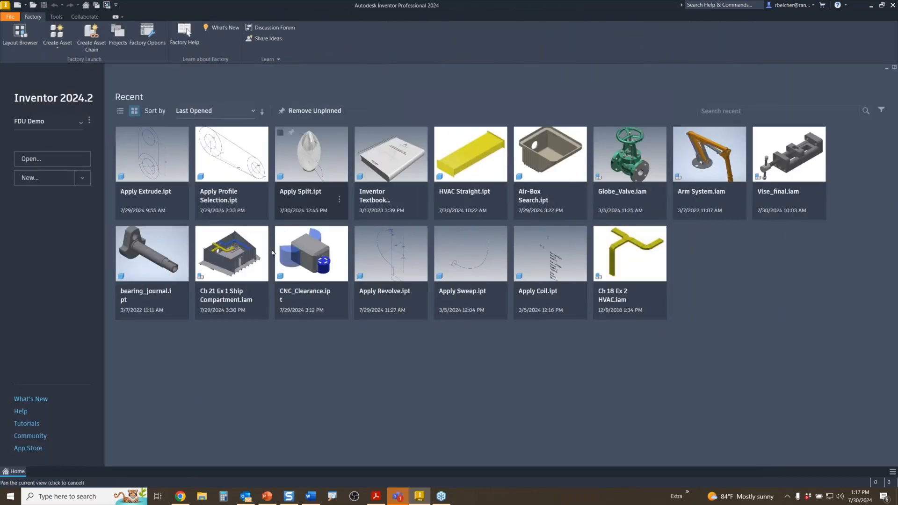
left_click(404, 267)
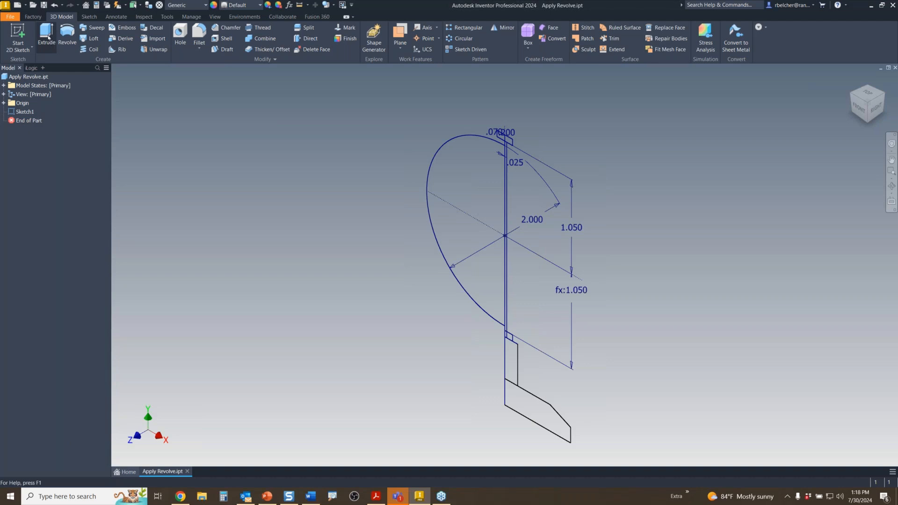
- Revolve the meridian ring profiles 180° about the vertical sketch line, reversing the direction
left_click(66, 37)
scroll(496, 131, "up", 3)
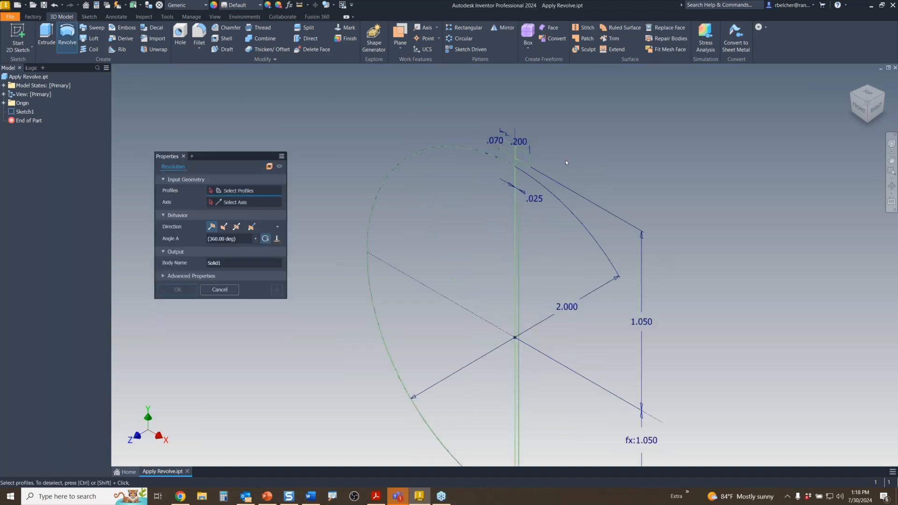
left_click(530, 159)
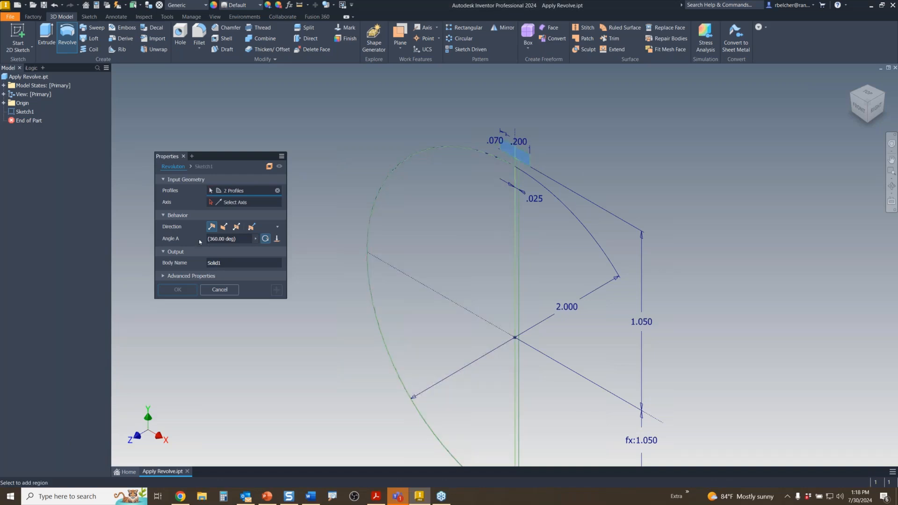
left_click(229, 203)
left_click(439, 292)
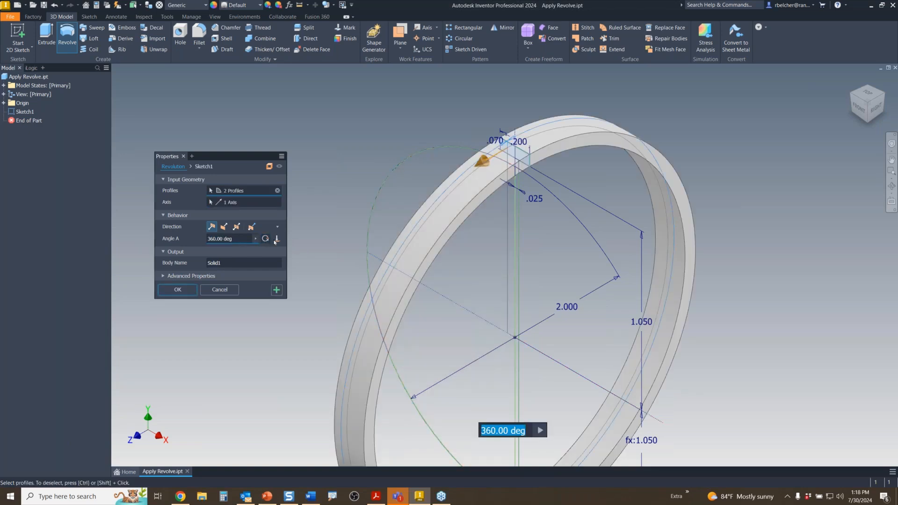
left_click_drag(481, 165, 351, 397)
left_click(236, 239)
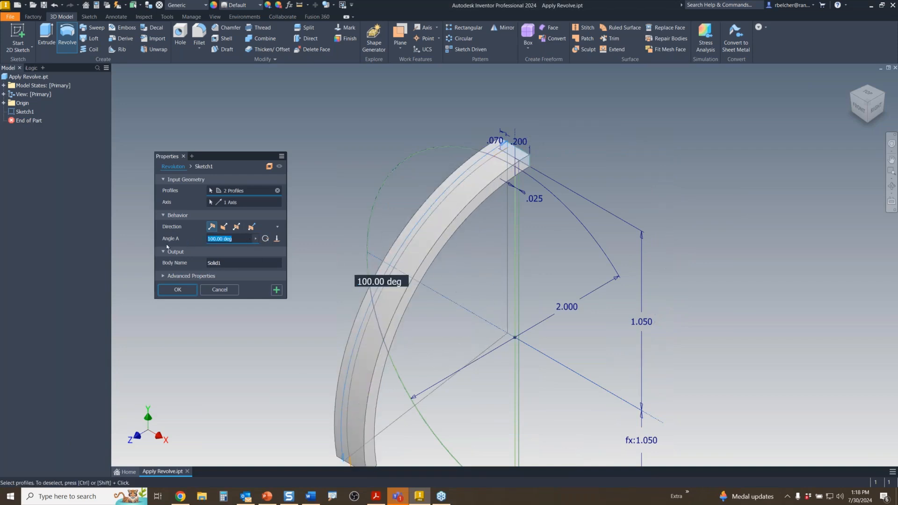
type("180")
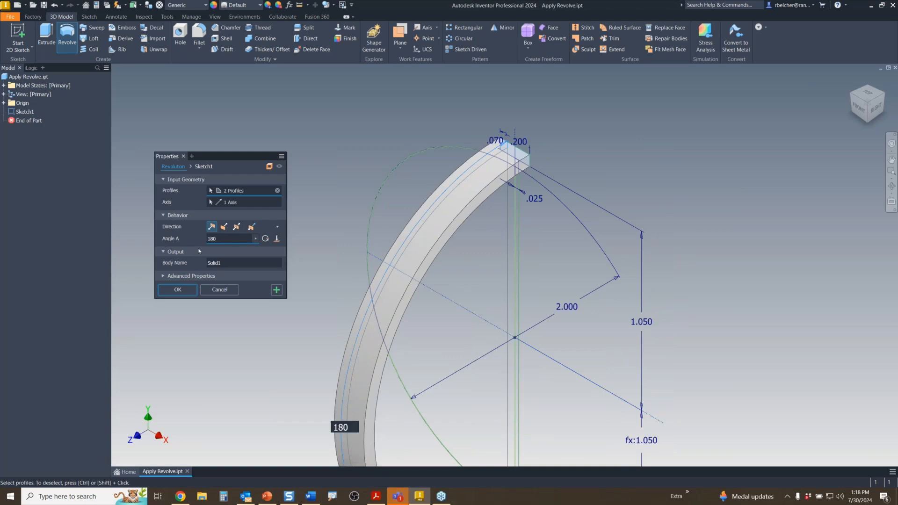
left_click(225, 226)
scroll(421, 163, "down", 3)
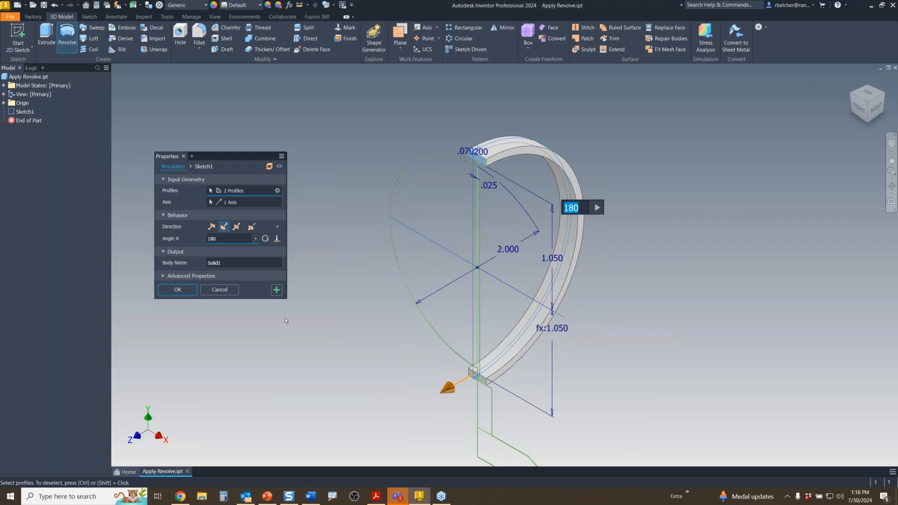
left_click(276, 290)
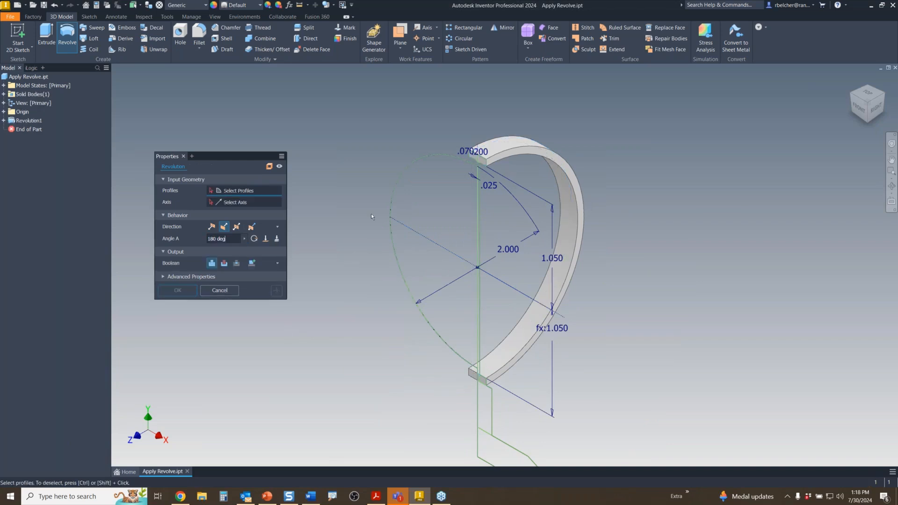
- Revolve the rod and small collar profiles about the vertical sketch line
scroll(543, 113, "up", 5)
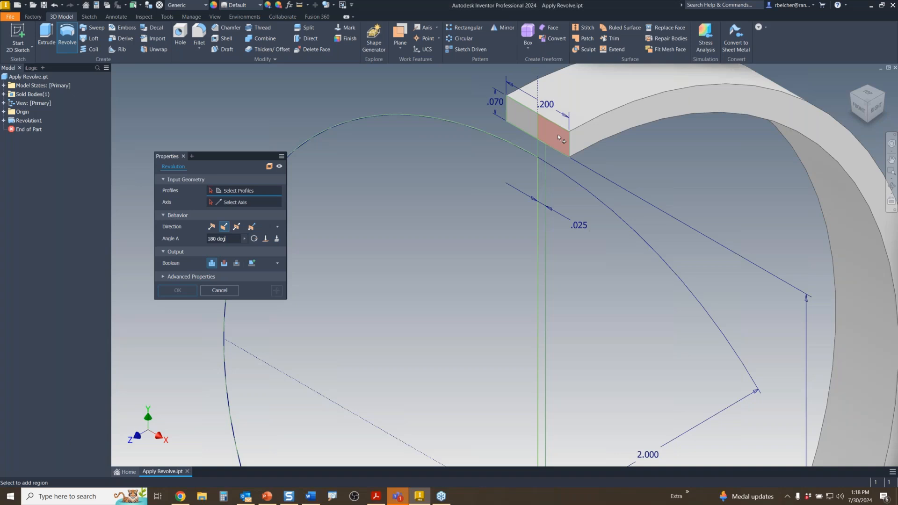
left_click(557, 136)
left_click(545, 150)
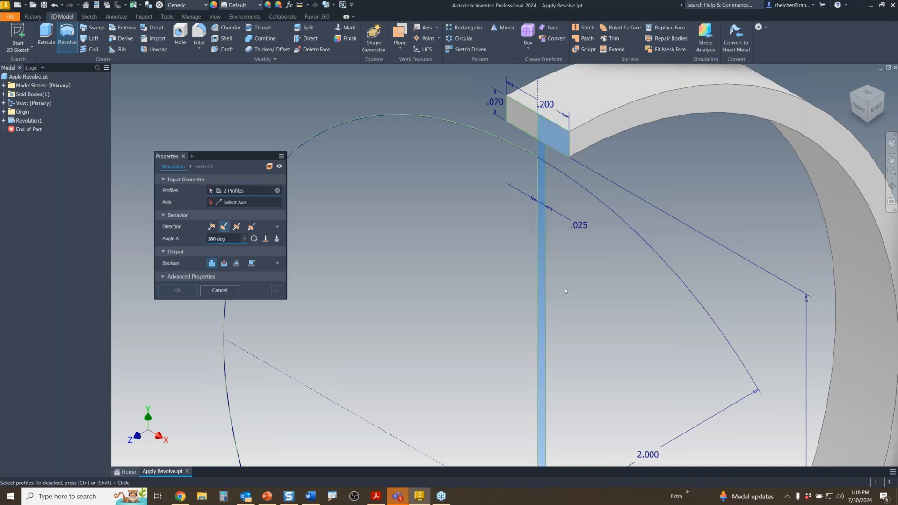
scroll(564, 288, "down", 5)
middle_click_drag(572, 392, 561, 201)
scroll(549, 299, "up", 6)
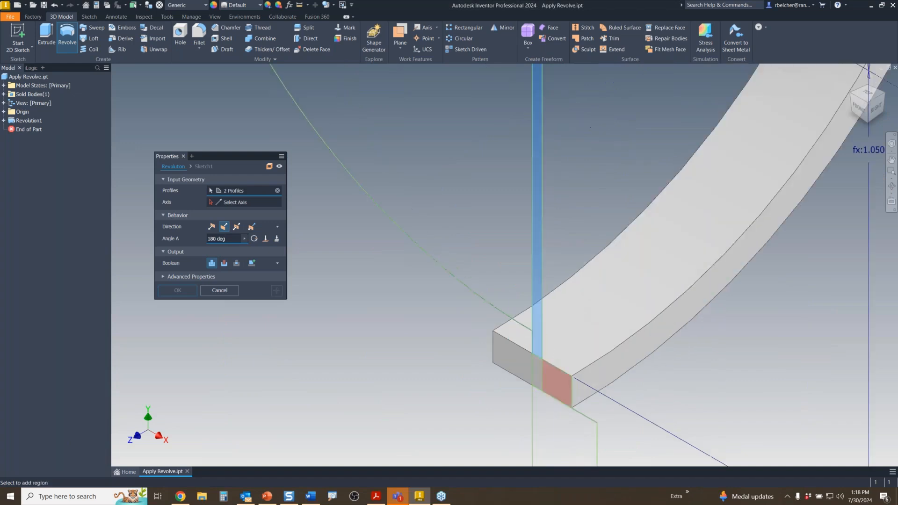
left_click(555, 375)
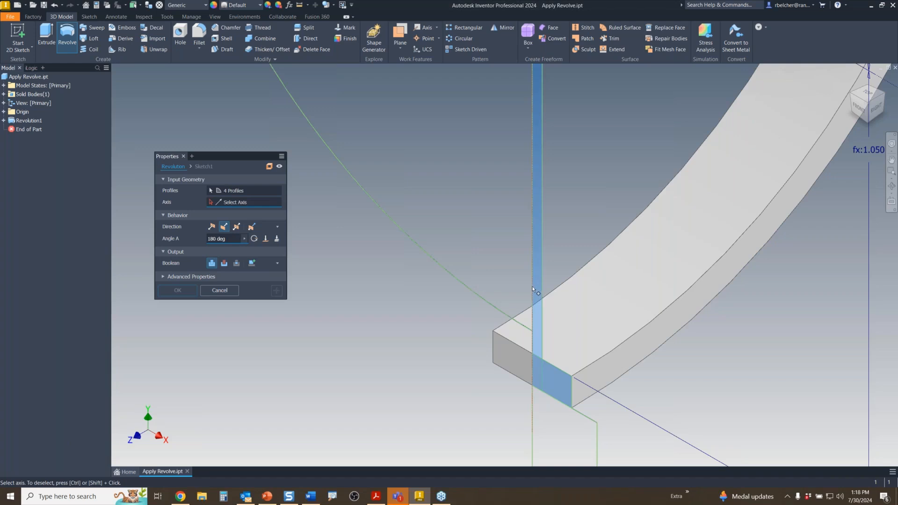
left_click(533, 330)
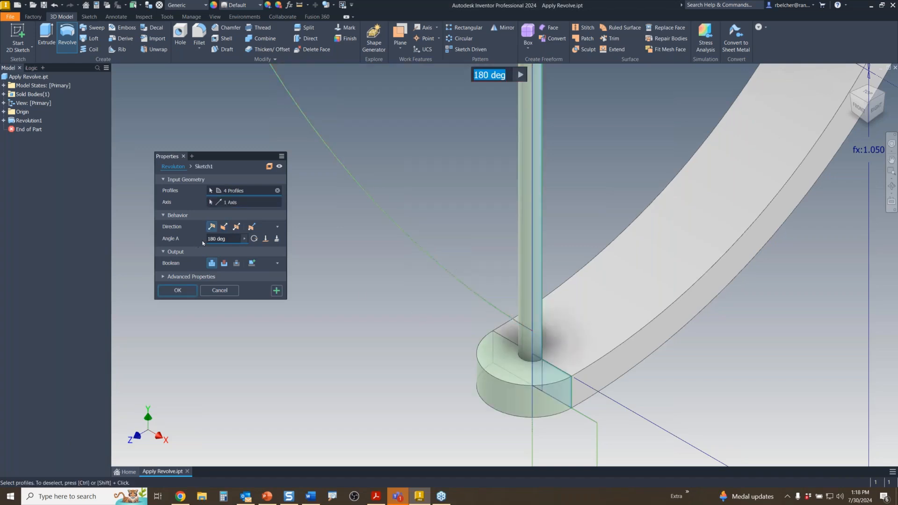
scroll(404, 294, "down", 3)
middle_click_drag(484, 258, 512, 361)
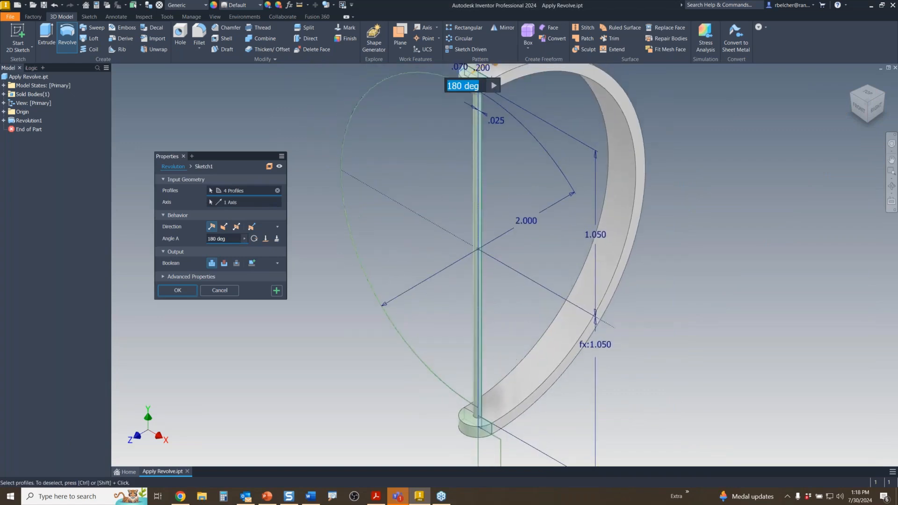
left_click(276, 294)
middle_click_drag(491, 465, 503, 338)
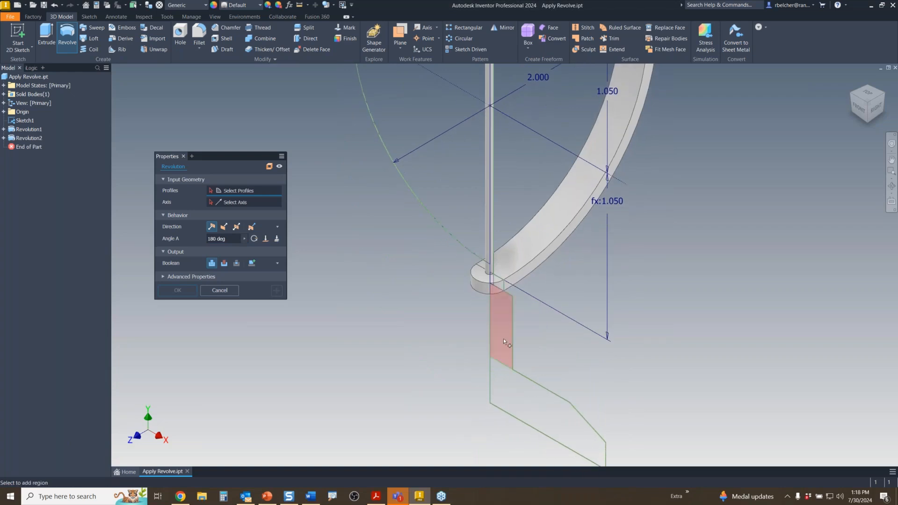
- Revolve the upper and lower base profiles a Full 360° about the vertical edge
left_click(503, 338)
left_click(500, 369)
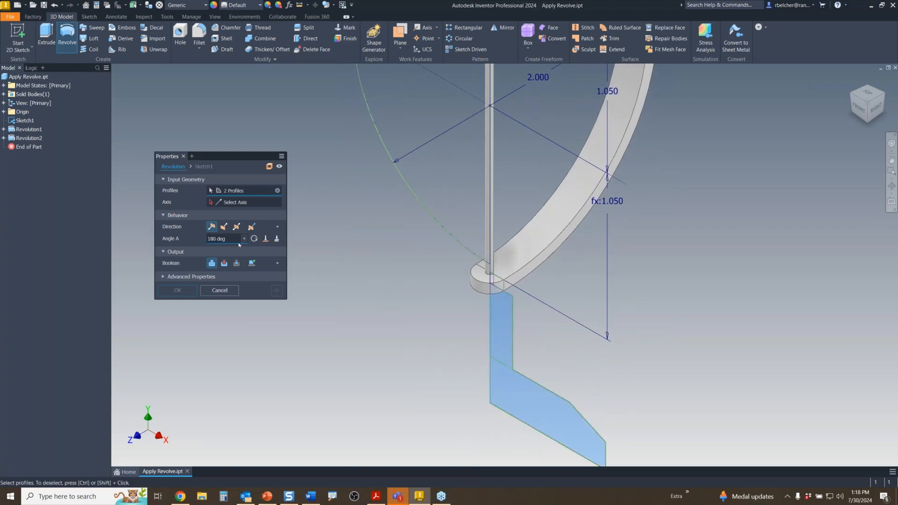
left_click(237, 202)
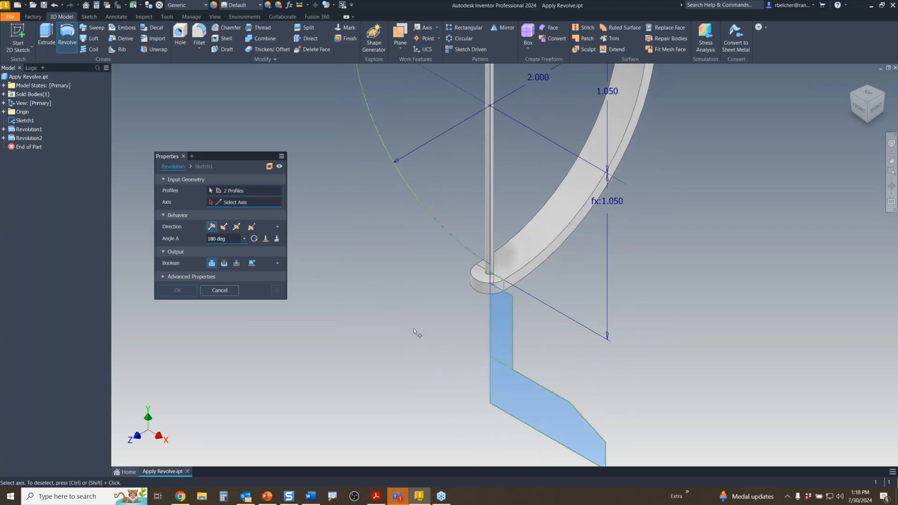
left_click(491, 332)
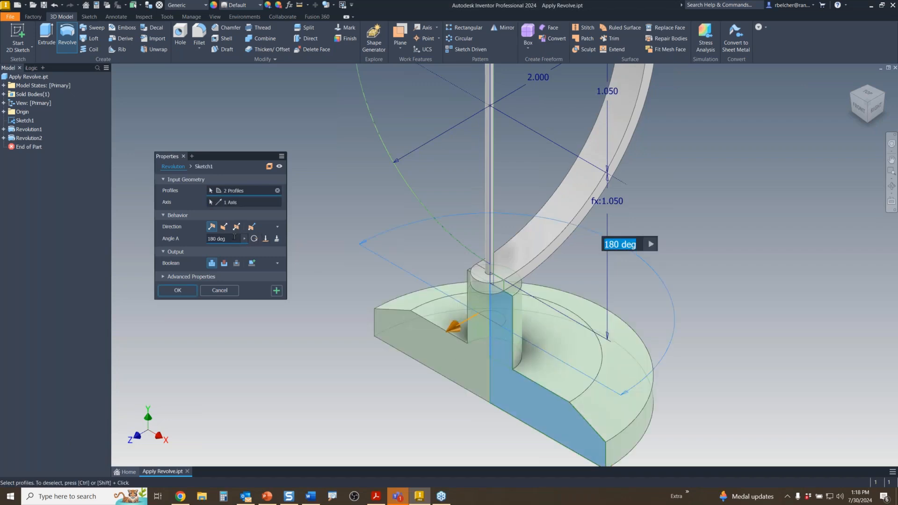
left_click(254, 239)
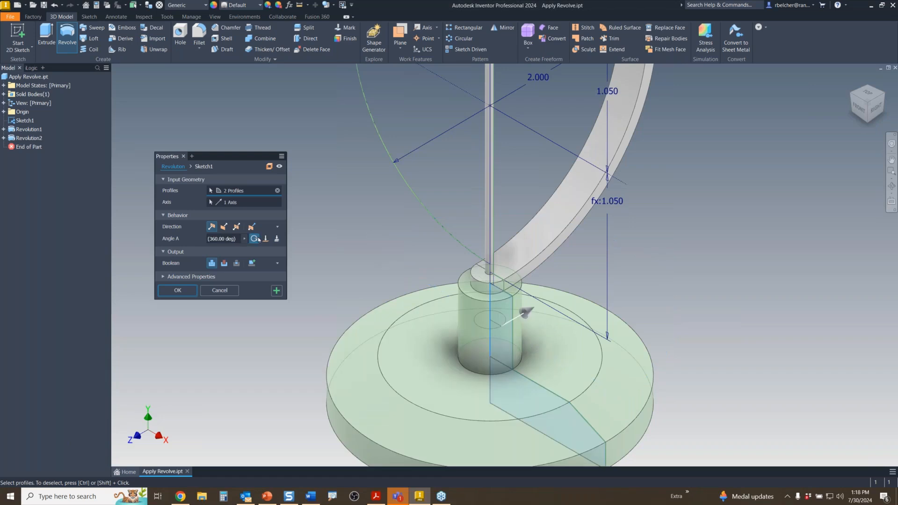
left_click(277, 290)
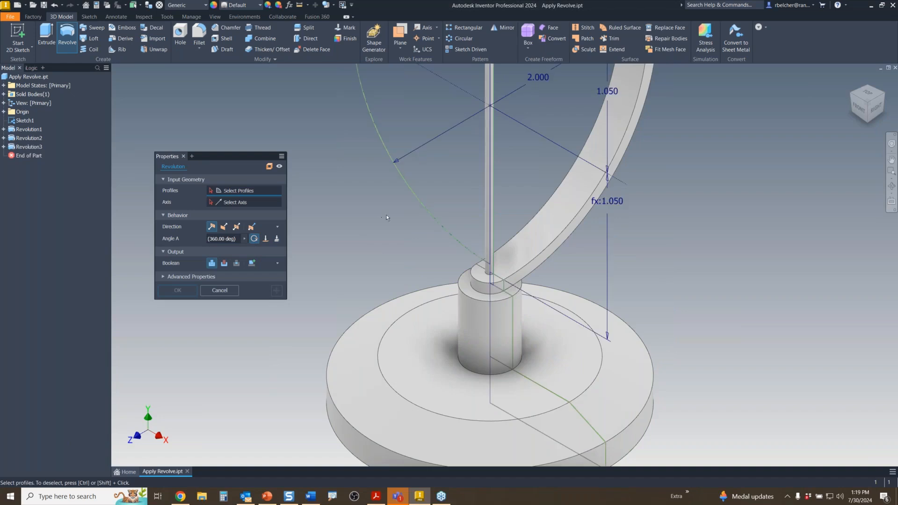
middle_click_drag(386, 215, 412, 333)
- Revolve the half-circle profile 360° as a new separate body about the vertical line
left_click(411, 260)
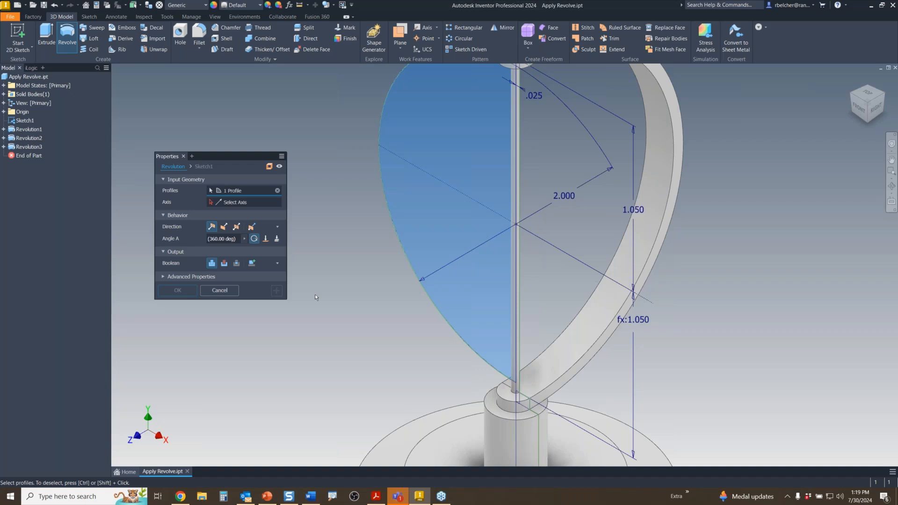
left_click(252, 264)
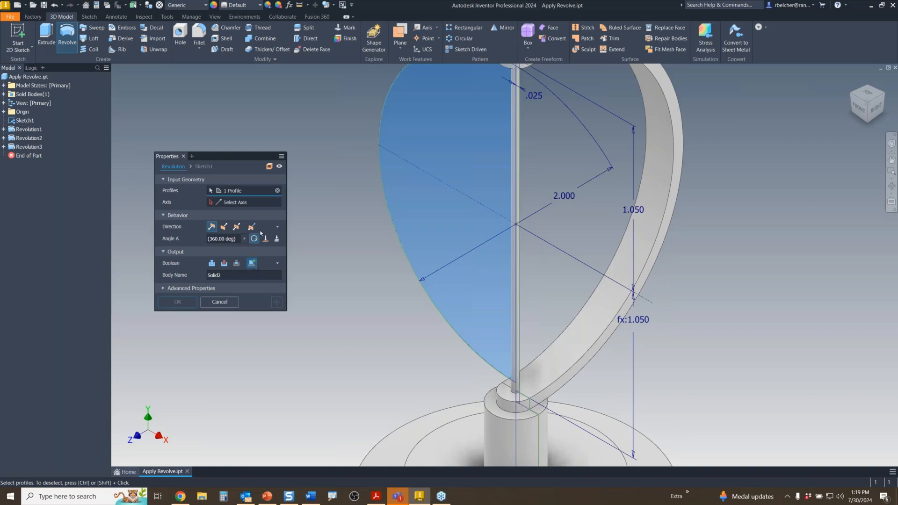
scroll(471, 369, "up", 3)
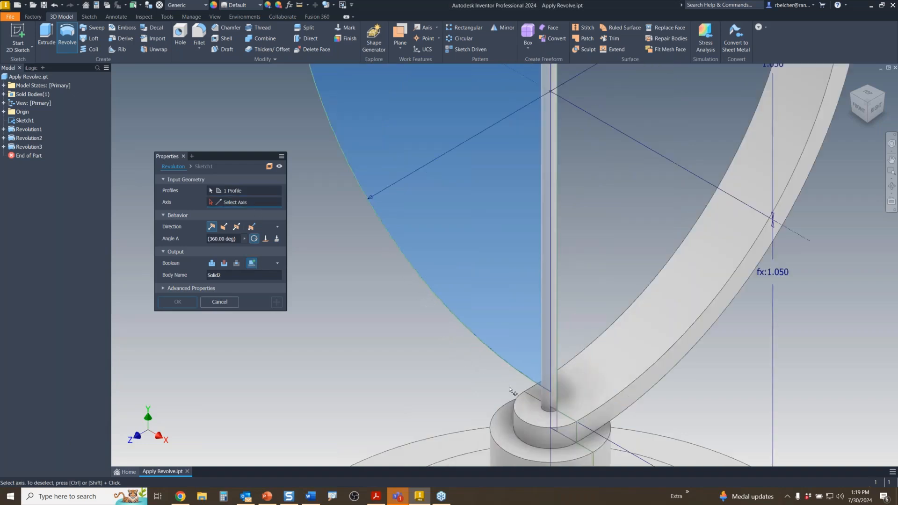
left_click(548, 399)
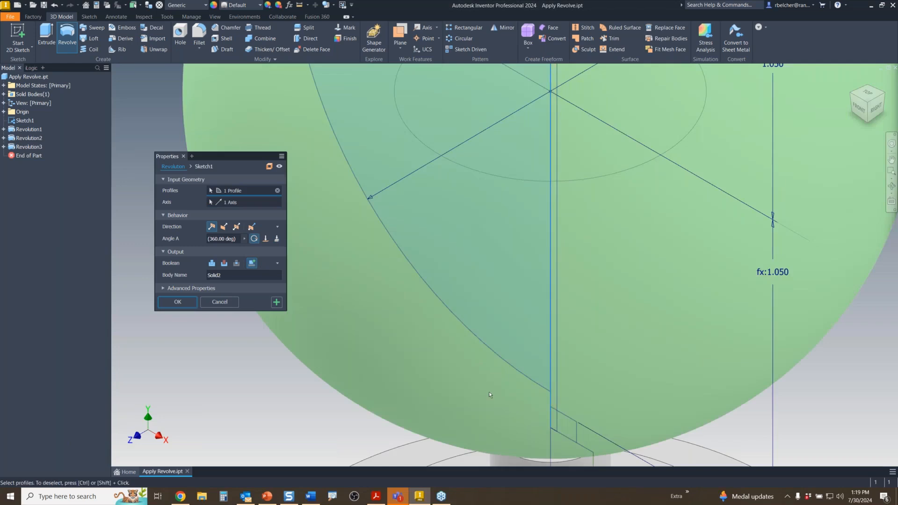
scroll(489, 391, "down", 3)
scroll(488, 391, "up", 3)
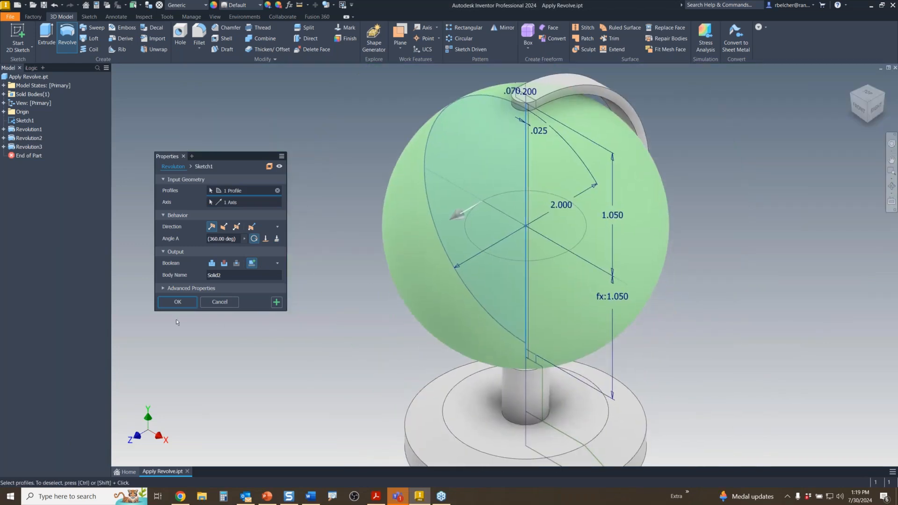
left_click(182, 301)
scroll(228, 298, "down", 3)
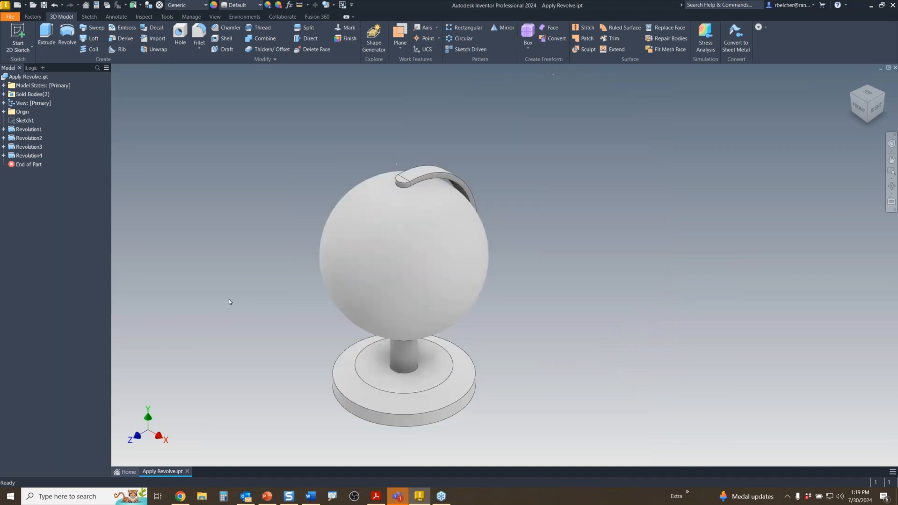
- Orbit the globe to a side view and open the Appearance Browser
mouse_move(234, 317)
middle_mouse_down("shift")
mouse_move(254, 286)
mouse_move(496, 287)
mouse_move(267, 287)
mouse_move(247, 300)
mouse_move(241, 288)
mouse_move(237, 301)
middle_mouse_up("shift")
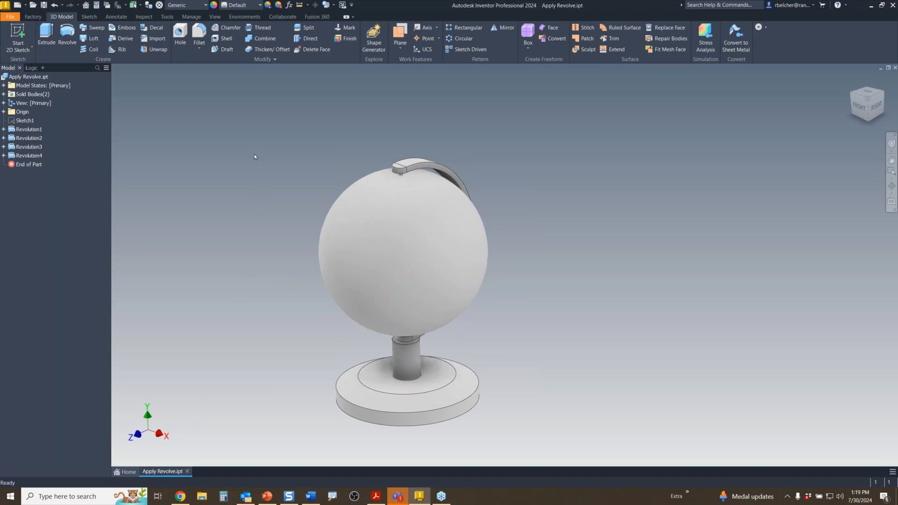
left_click(214, 6)
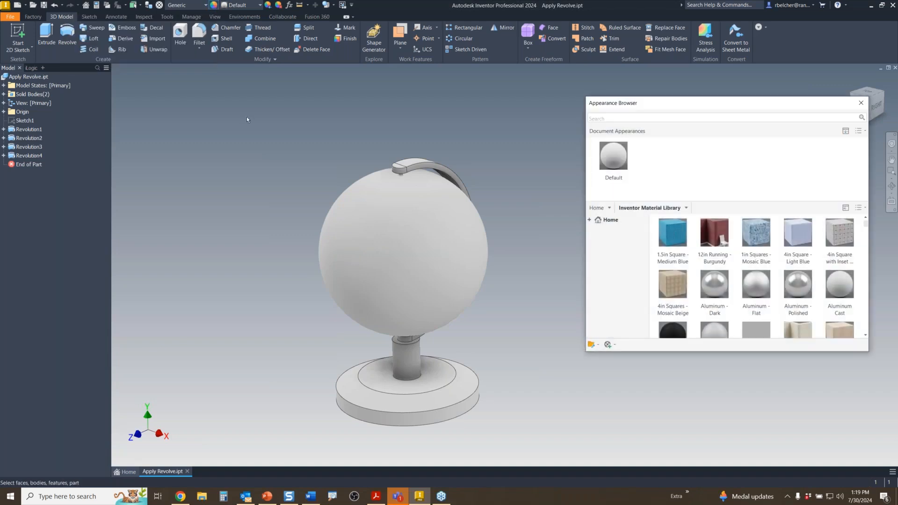
- Assign the Favorites EarthPic appearance to the globe sphere and close the Appearance Browser
left_click(608, 209)
left_click(576, 221)
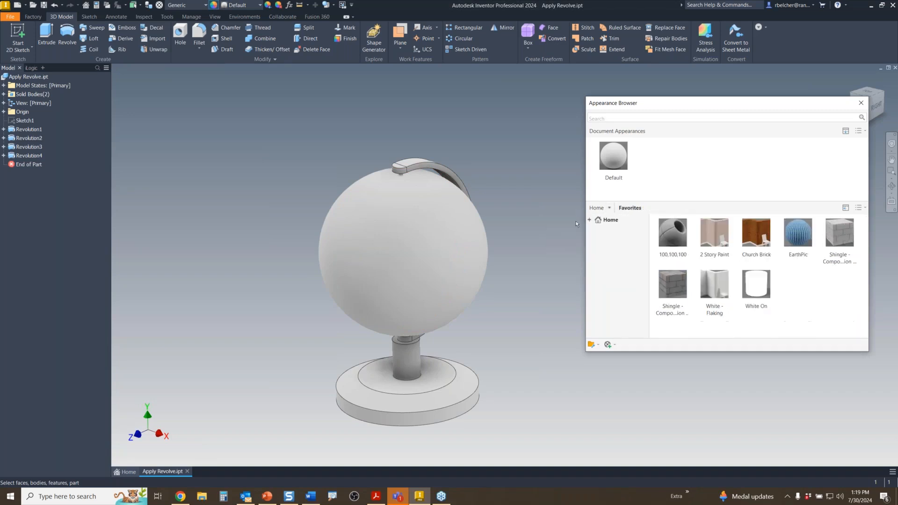
left_click(343, 250)
left_click(794, 236)
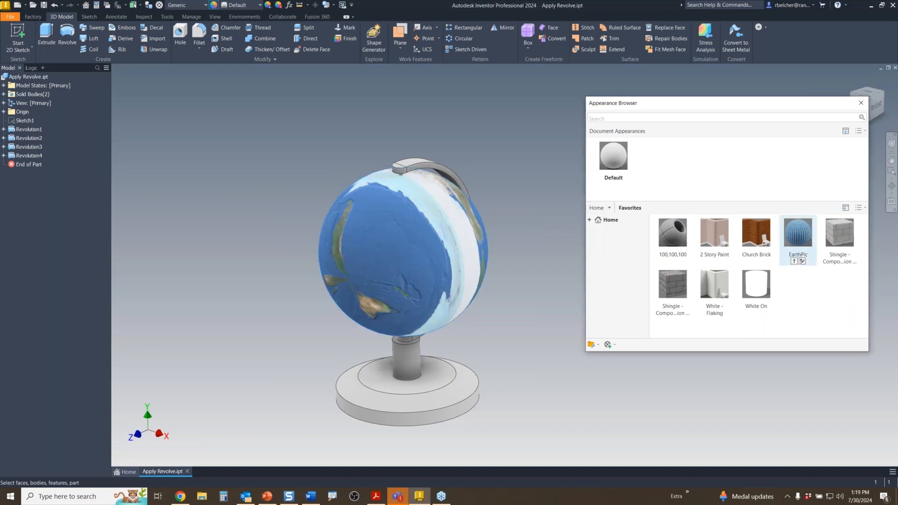
right_click(795, 233)
left_click(805, 239)
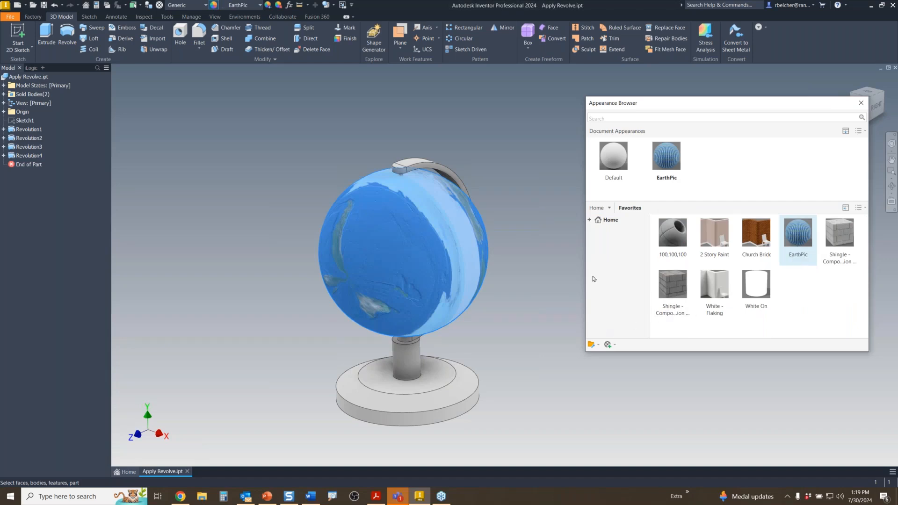
left_click(857, 105)
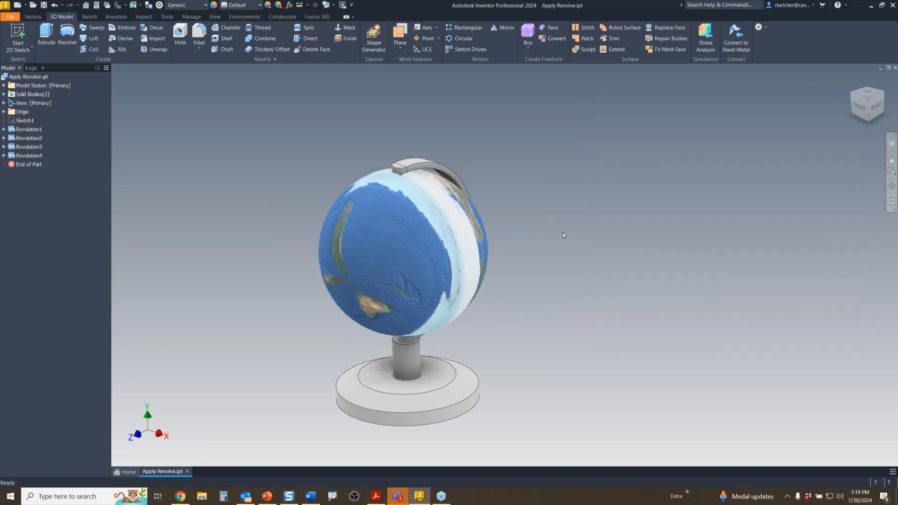
mouse_move(408, 279)
middle_mouse_down("shift")
mouse_move(339, 195)
mouse_move(595, 217)
mouse_move(371, 188)
mouse_move(583, 248)
mouse_move(521, 249)
mouse_move(543, 246)
mouse_move(544, 255)
middle_mouse_up("shift")
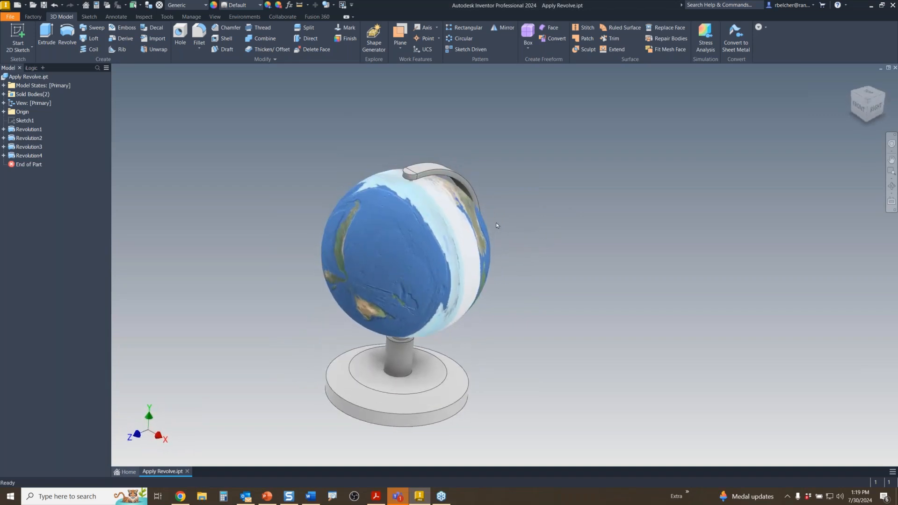
scroll(496, 225, "down", 3)
middle_click_drag(581, 223, 639, 204)
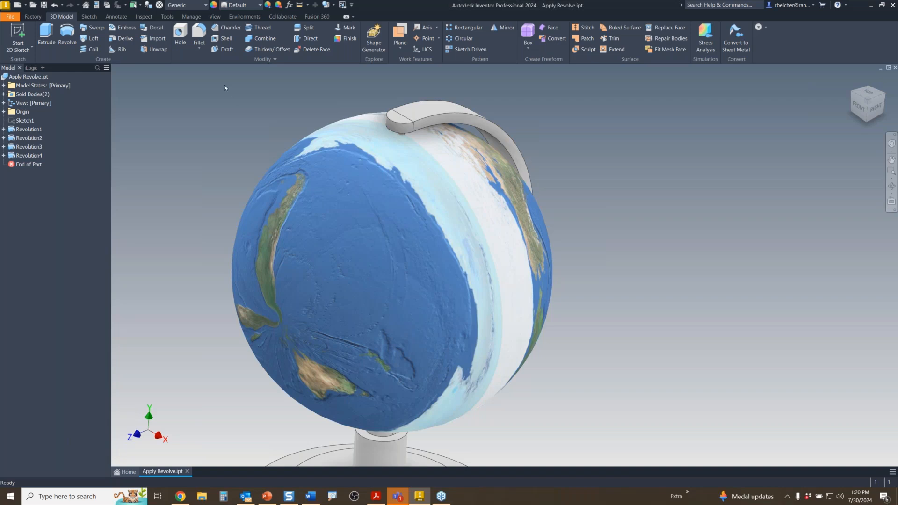
- Switch the visual style to Realistic, orbit the globe, then open and cancel the Open dialog
left_click(210, 19)
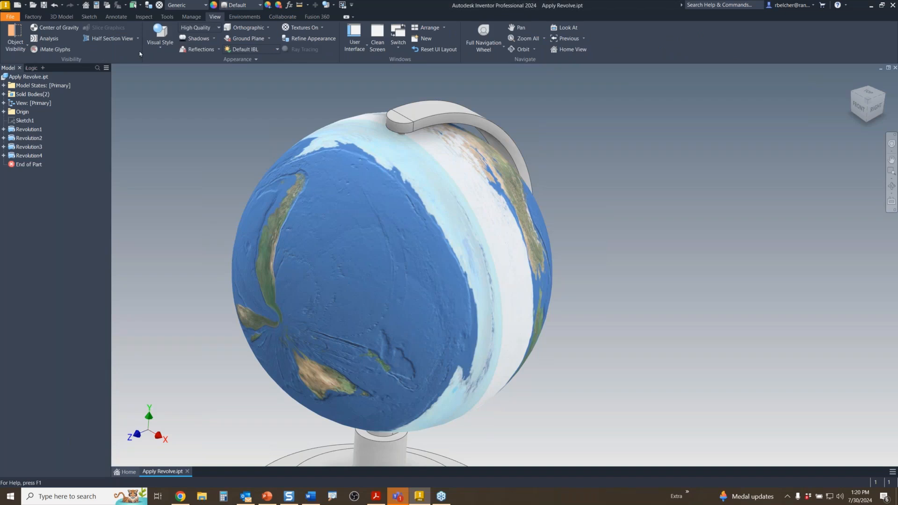
left_click(155, 44)
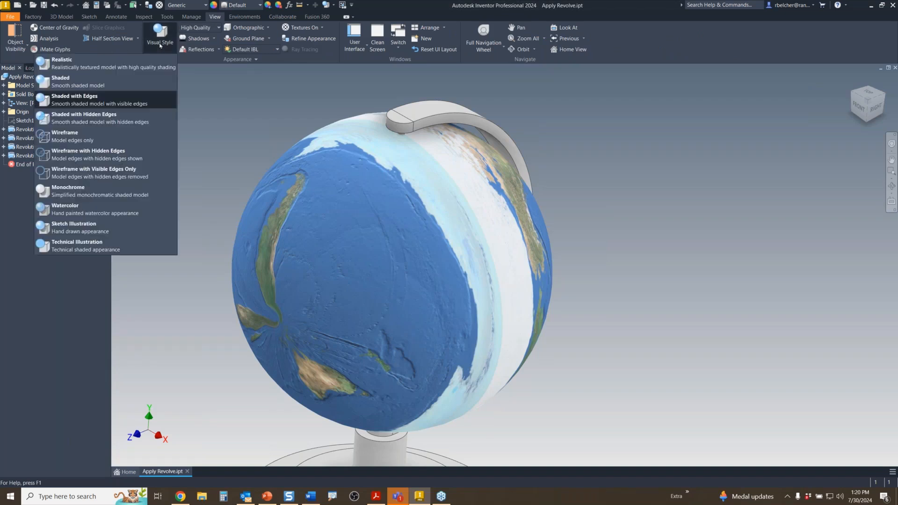
left_click(81, 65)
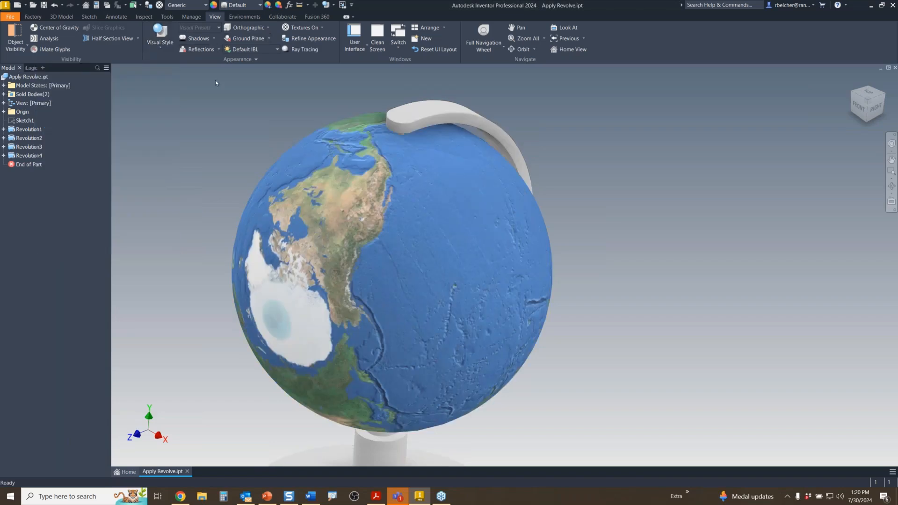
scroll(661, 271, "down", 3)
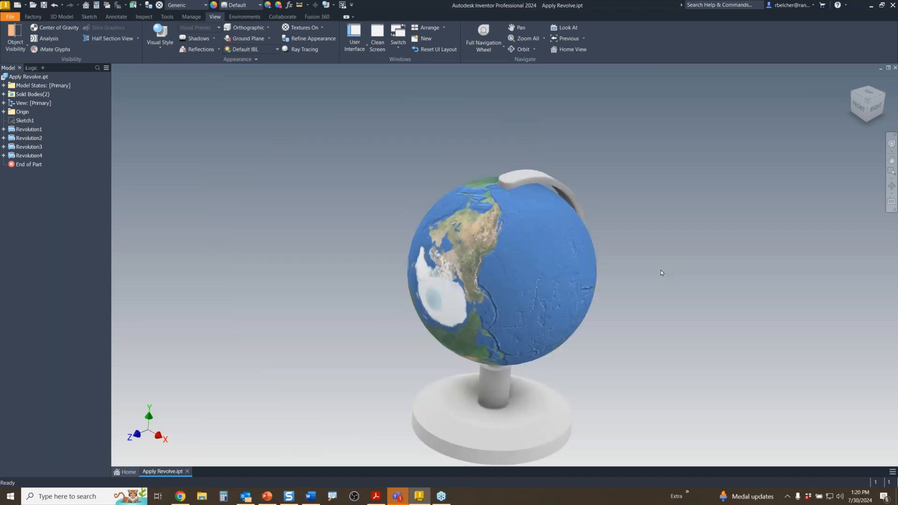
mouse_move(653, 274)
middle_mouse_down("shift")
mouse_move(608, 256)
mouse_move(528, 250)
mouse_move(652, 253)
mouse_move(658, 217)
mouse_move(637, 220)
mouse_move(680, 243)
mouse_move(658, 235)
mouse_move(623, 310)
mouse_move(649, 234)
mouse_move(611, 216)
mouse_move(619, 252)
mouse_move(581, 269)
mouse_move(530, 239)
middle_mouse_up("shift")
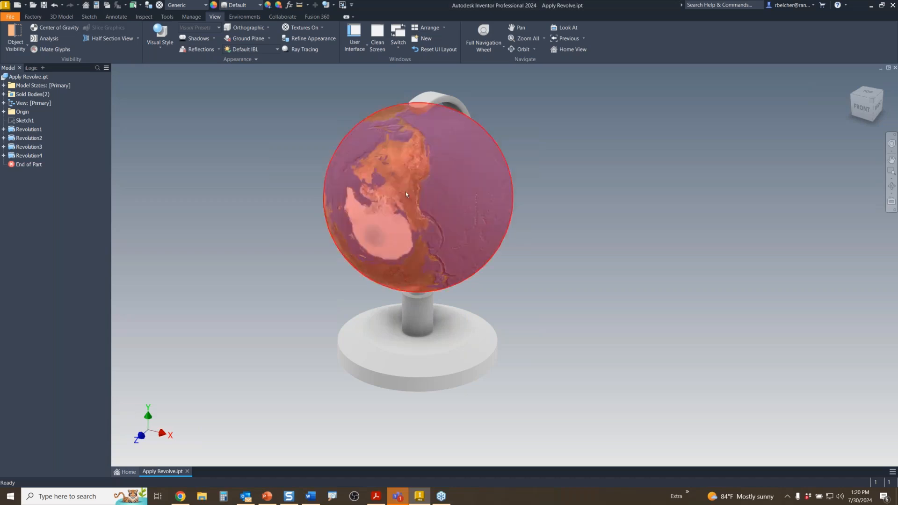
left_click(34, 6)
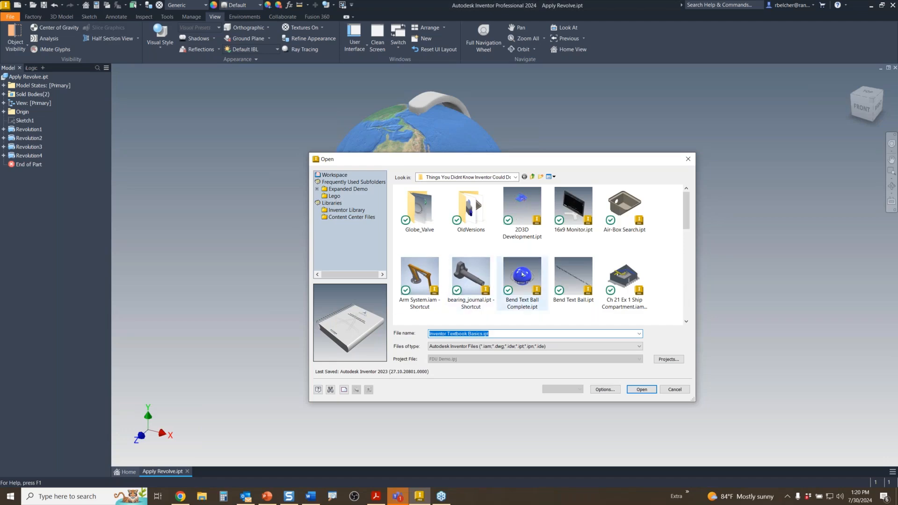
left_click(687, 159)
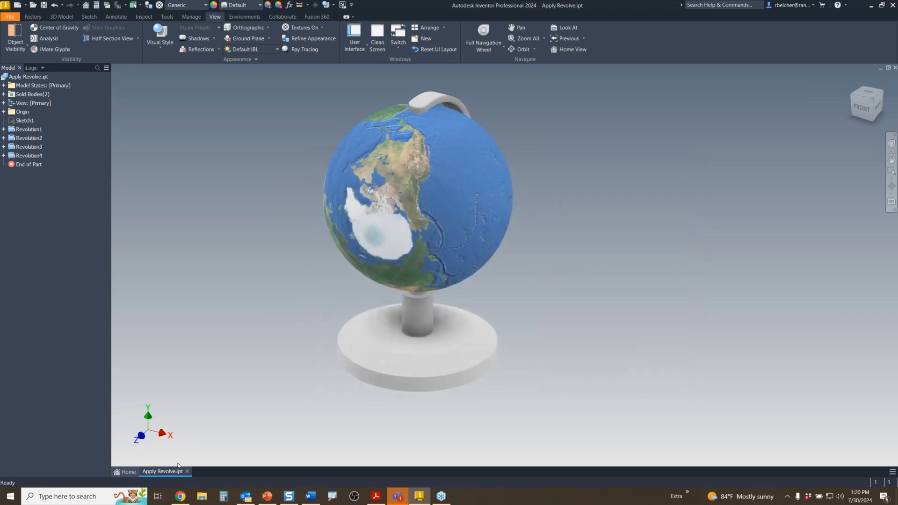
- Open Apply Coil.ipt from the Home screen
left_click(126, 471)
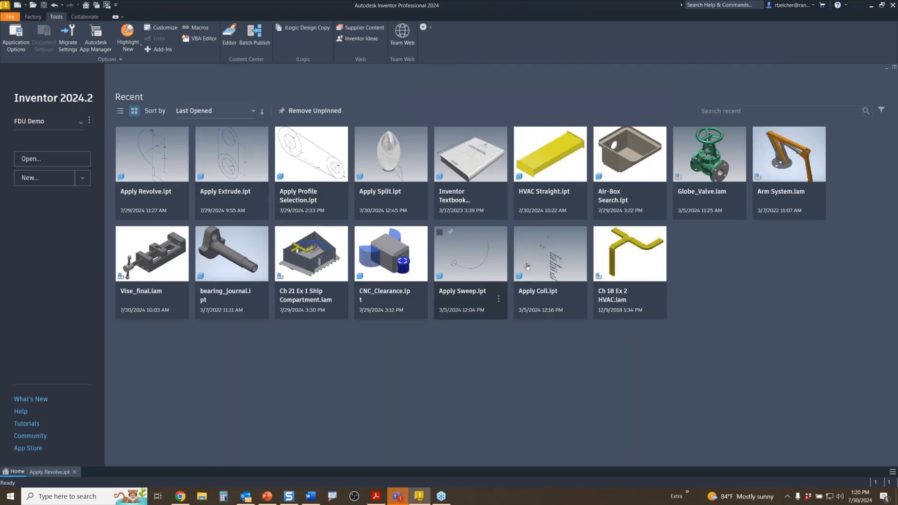
double_click(545, 262)
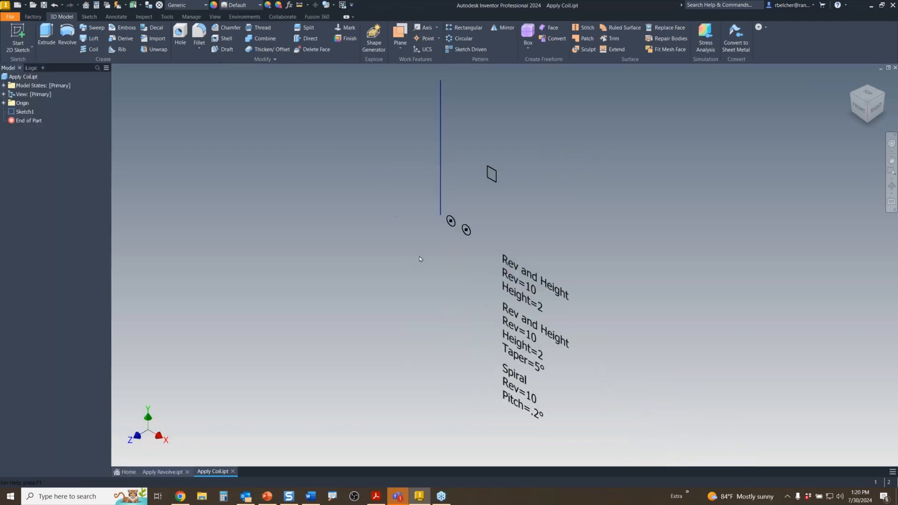
middle_click_drag(401, 185, 368, 324)
scroll(373, 349, "up", 3)
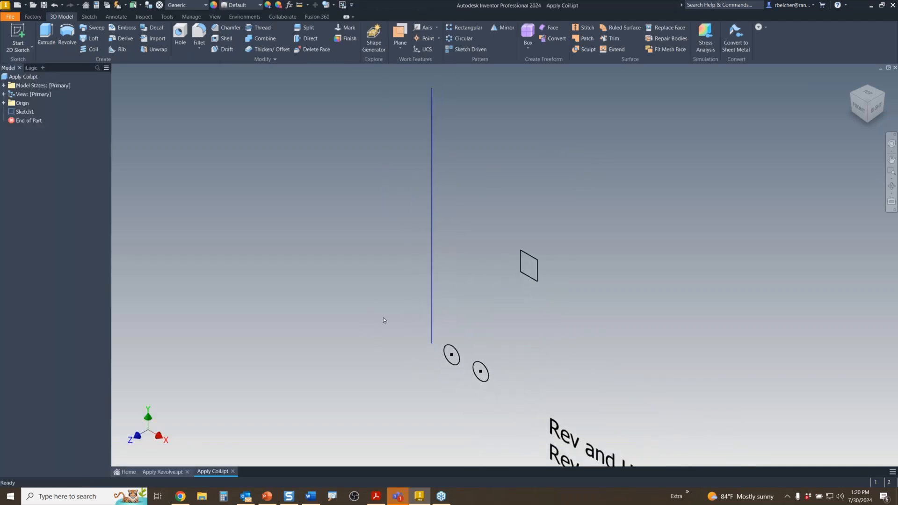
- Coil the small circle about the vertical line using Revolution and Height, height 2
left_click(90, 49)
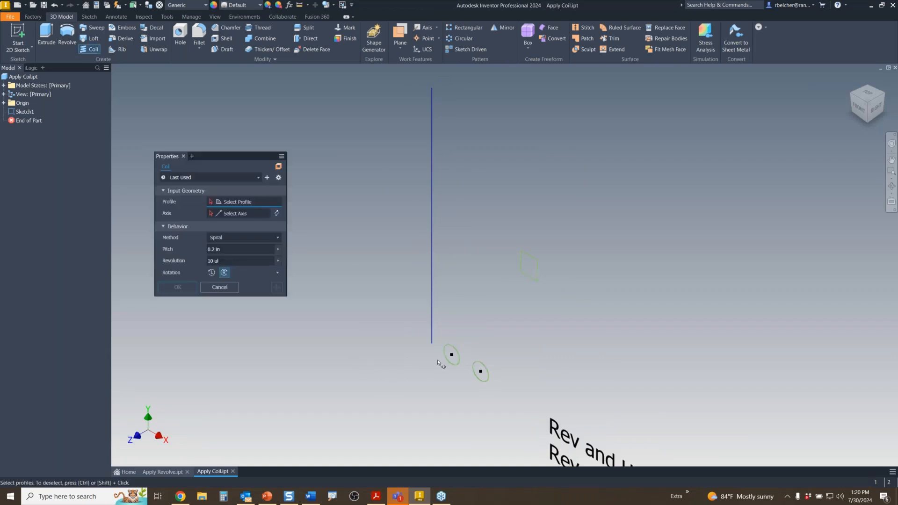
left_click(451, 356)
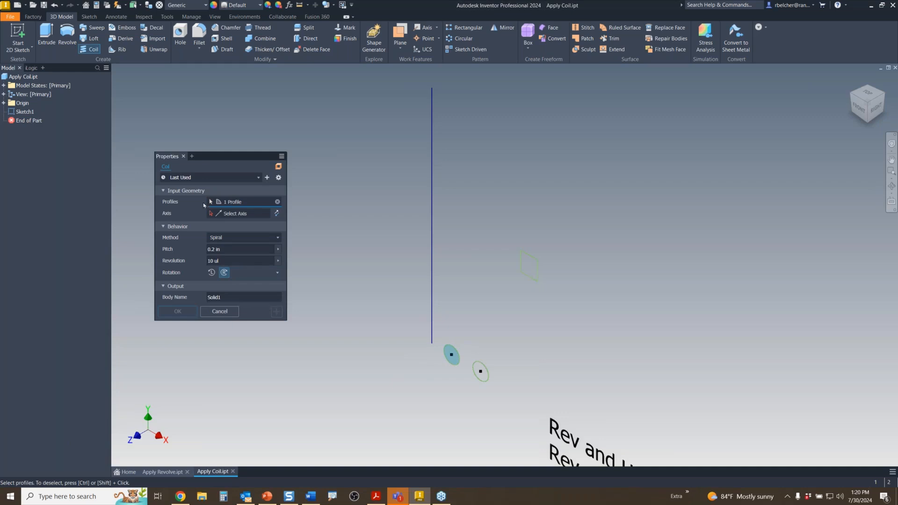
left_click(431, 285)
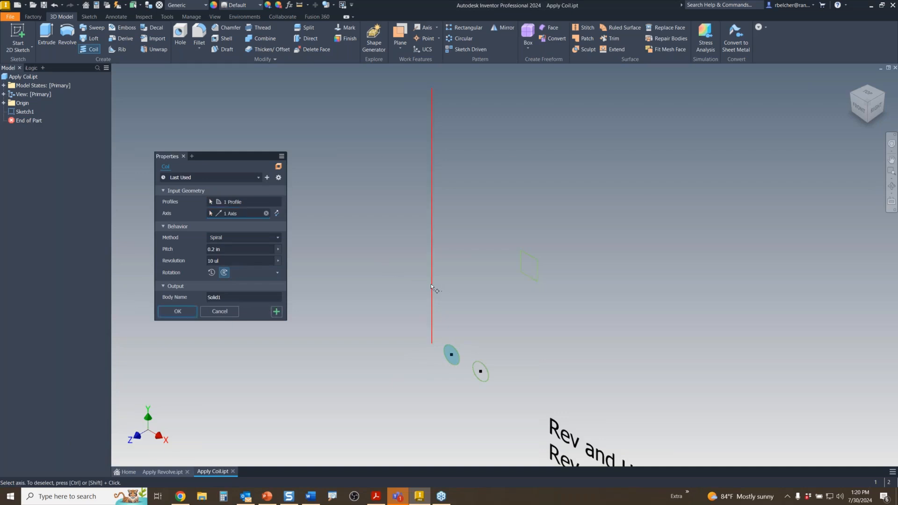
scroll(354, 290, "down", 5)
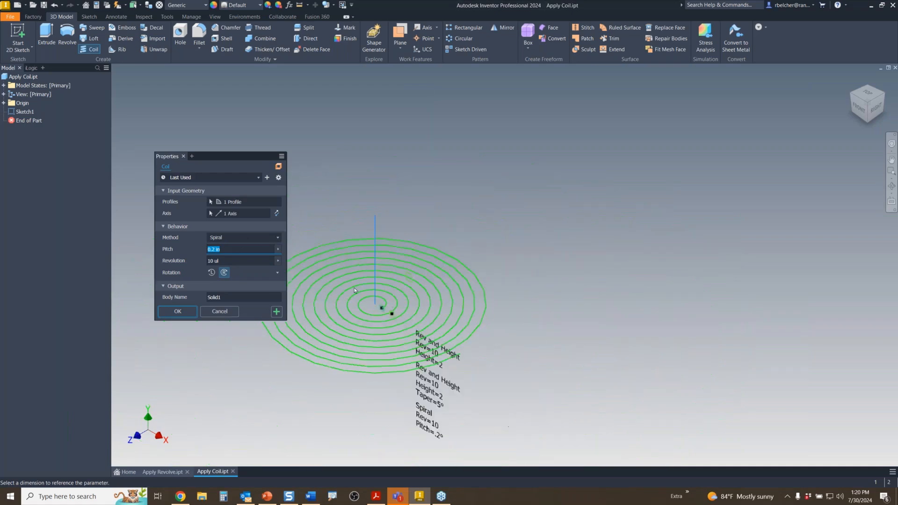
middle_click_drag(354, 290, 391, 254)
left_click(232, 238)
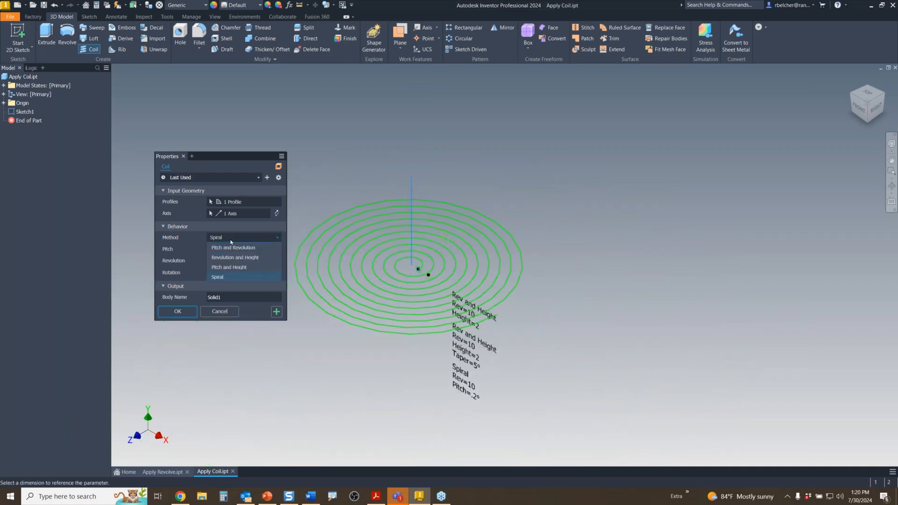
left_click(229, 257)
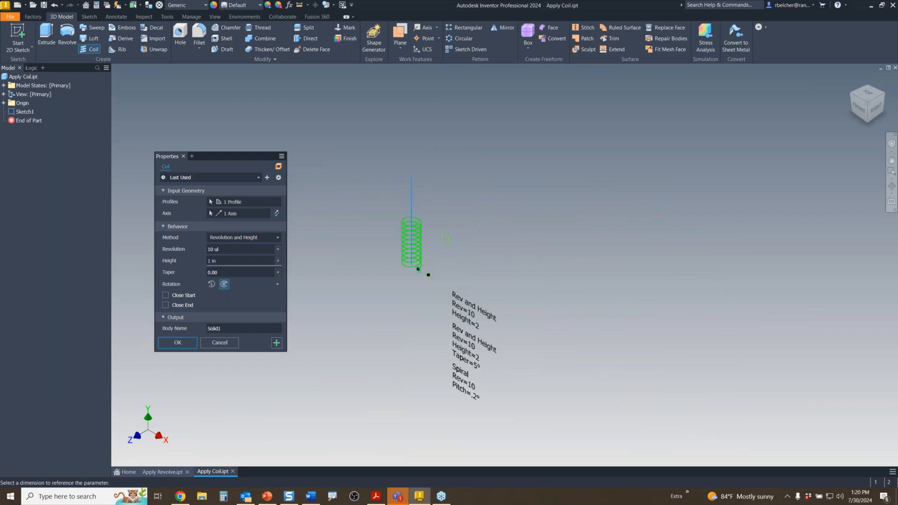
left_click(230, 261)
type("1")
key("BackSpace")
type("2")
left_click(277, 344)
- Add a second coil on the next circle about the vertical axis with taper 10
scroll(391, 265, "down", 3)
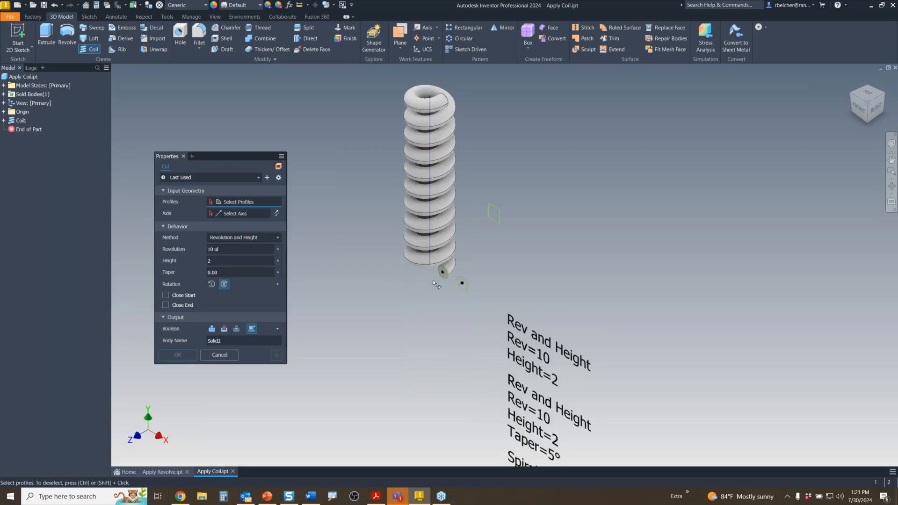
left_click(461, 285)
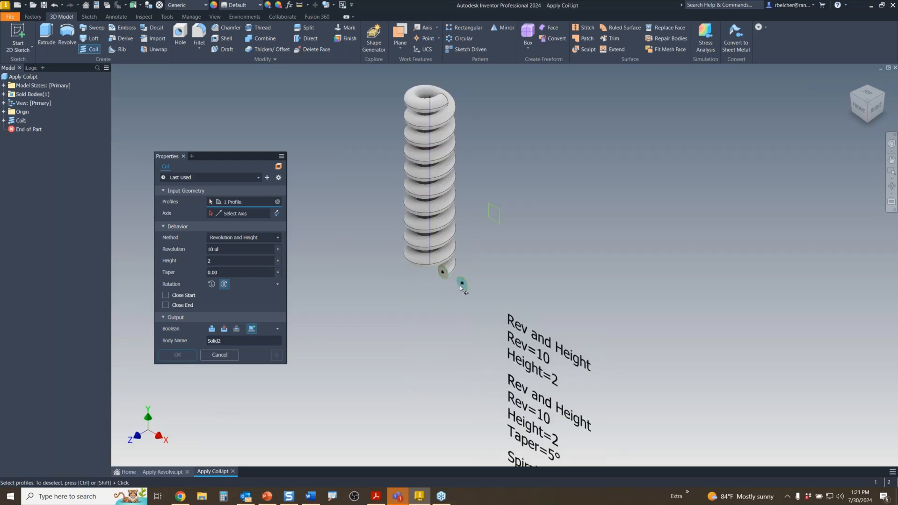
left_click(430, 243)
key("Tab")
key("Tab")
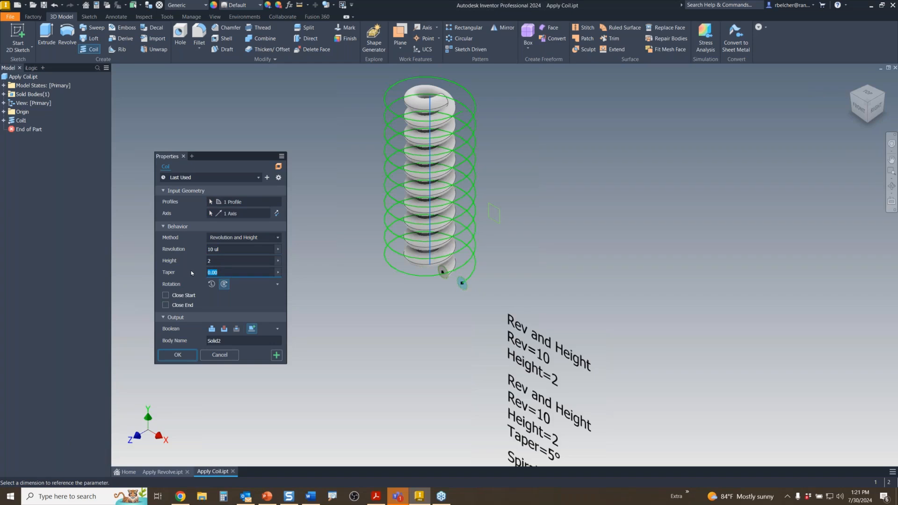
type("10")
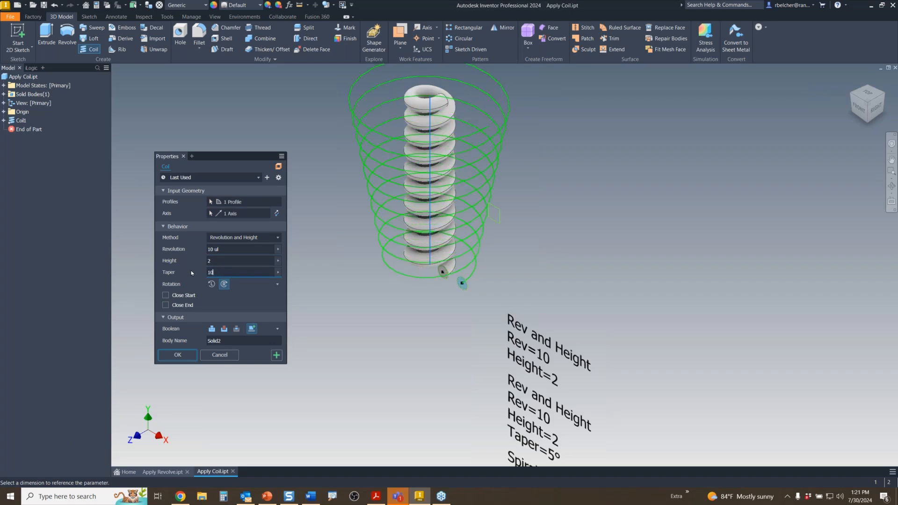
left_click(277, 355)
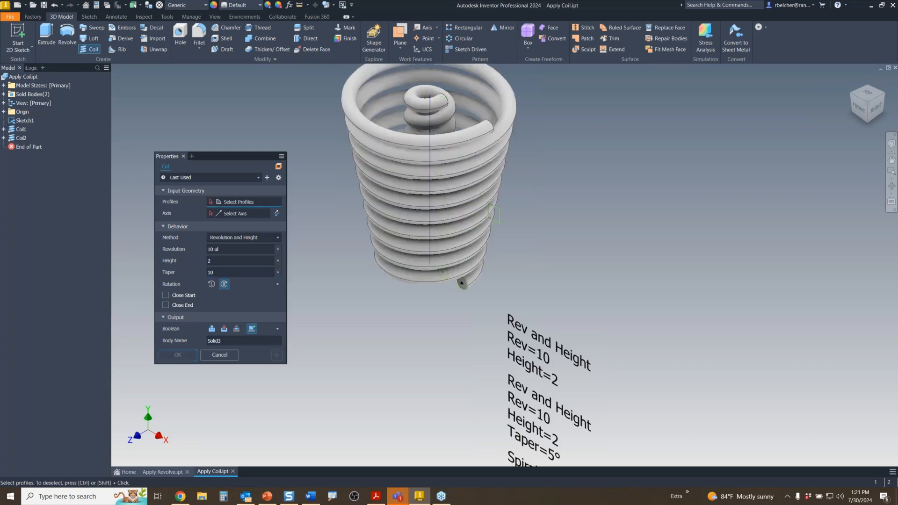
- Add a flat Spiral coil on another profile, then return to the Home screen
left_click(497, 216)
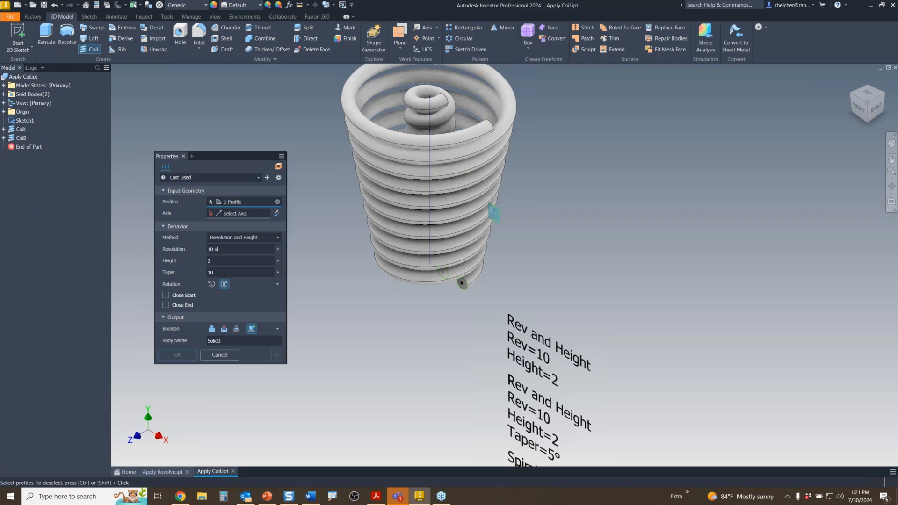
left_click(429, 203)
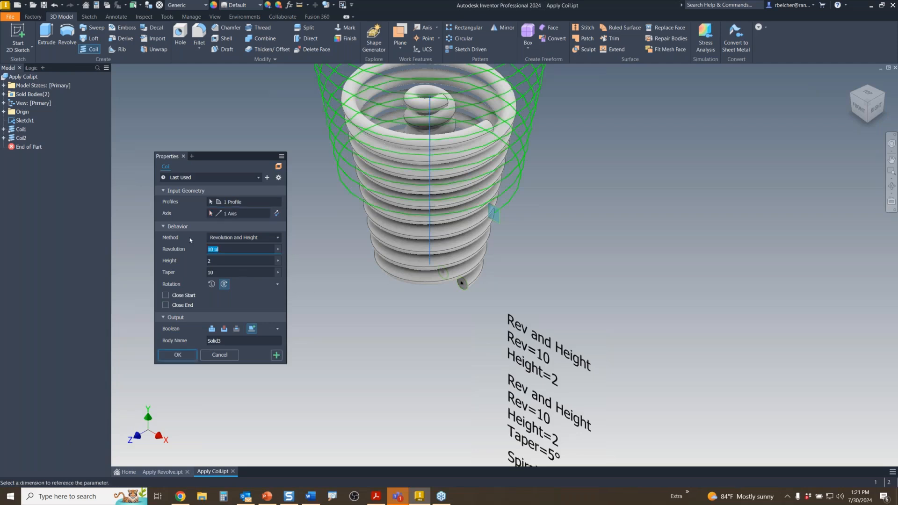
left_click(244, 237)
left_click(218, 282)
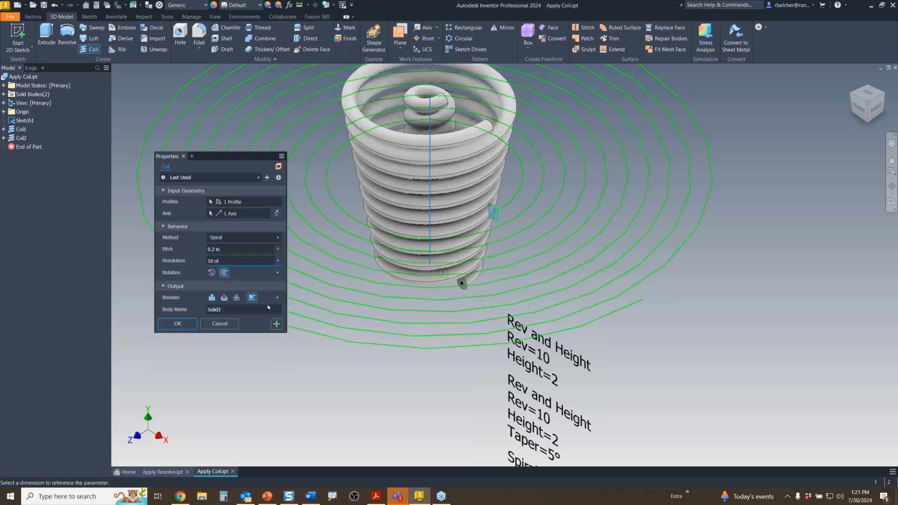
left_click(184, 325)
scroll(358, 365, "down", 3)
middle_click_drag(358, 366, 445, 324)
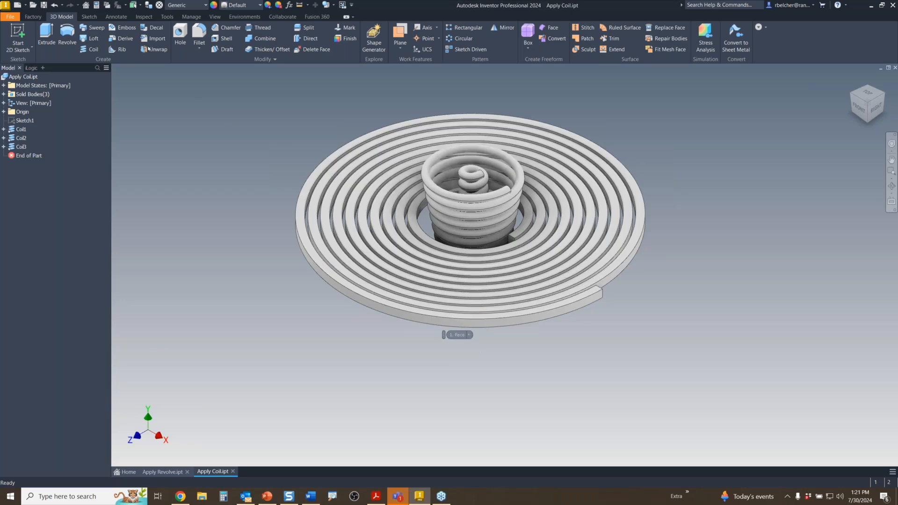
left_click(125, 472)
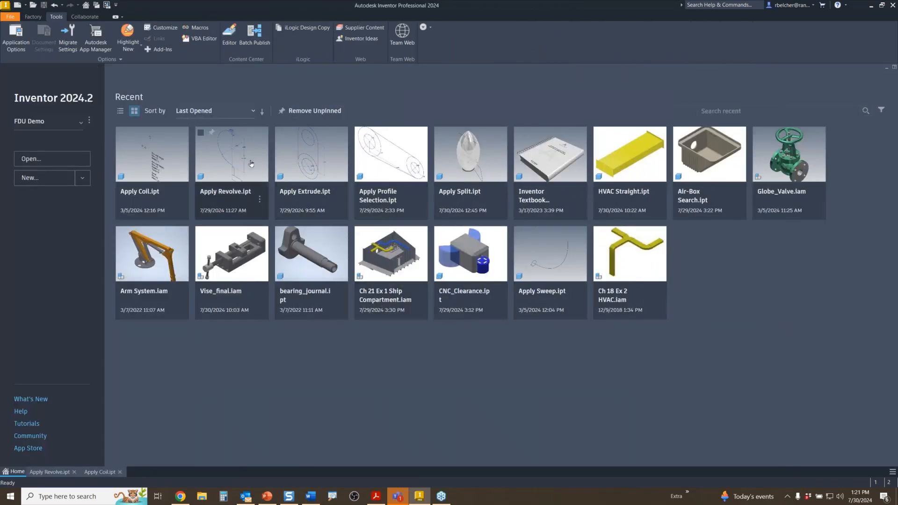
- Open Apply Sweep.ipt and sweep the circle along the curve with 0 twist
double_click(547, 270)
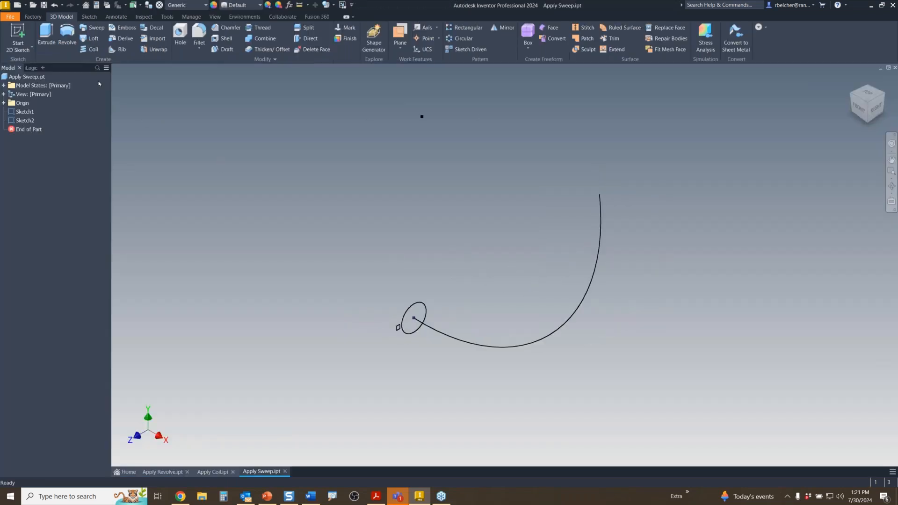
left_click(93, 27)
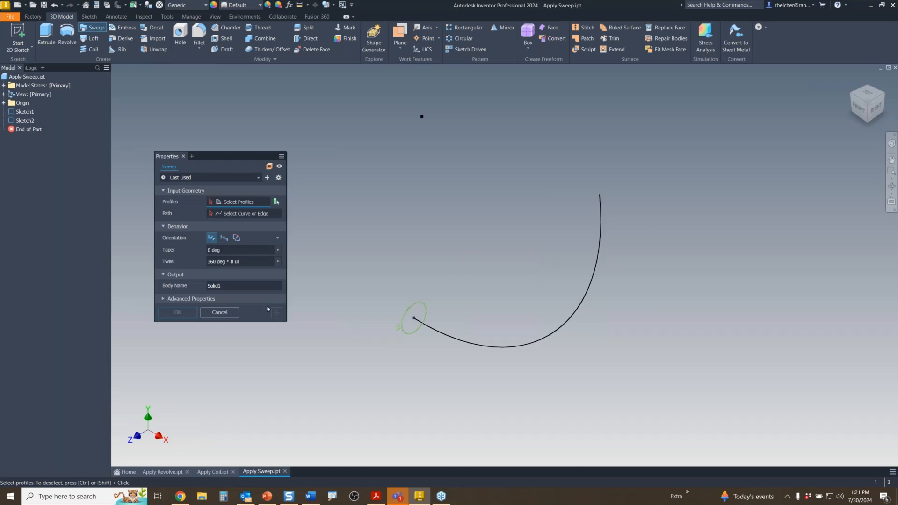
left_click(414, 324)
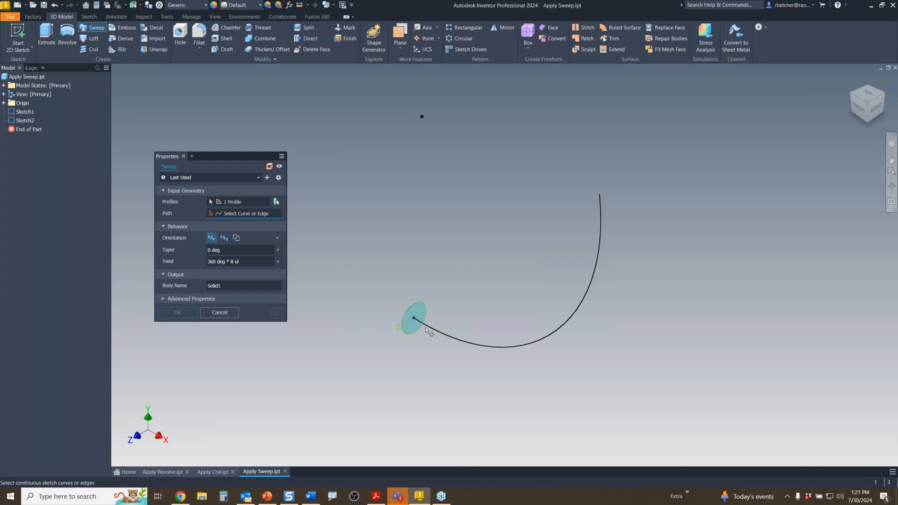
left_click(432, 329)
left_click(252, 263)
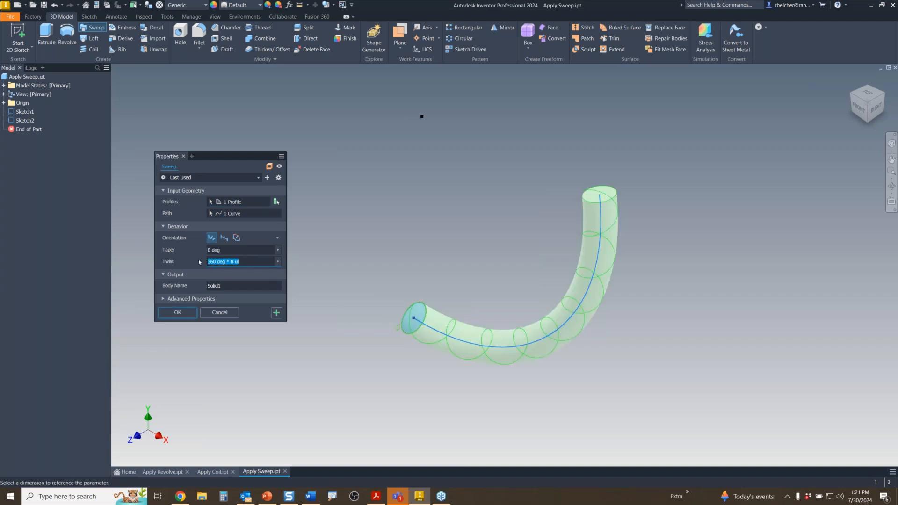
type("0")
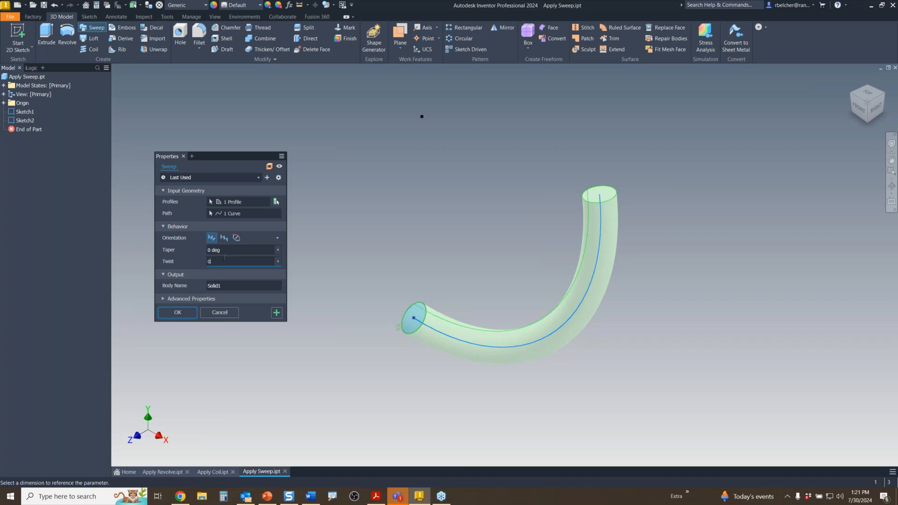
left_click(226, 251)
left_click(276, 312)
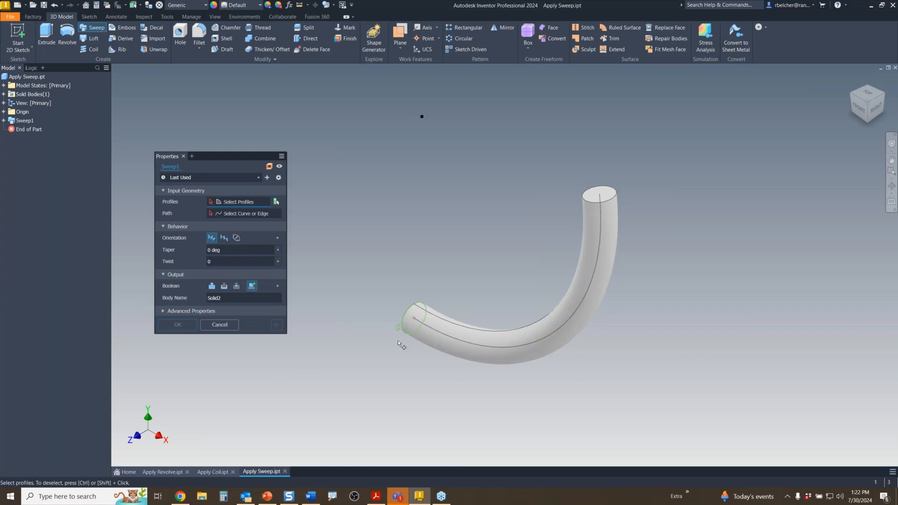
- Sweep the small profile along the same curve with a 360*8 twist, then bring PowerPoint forward
scroll(397, 340, "up", 5)
left_click(398, 299)
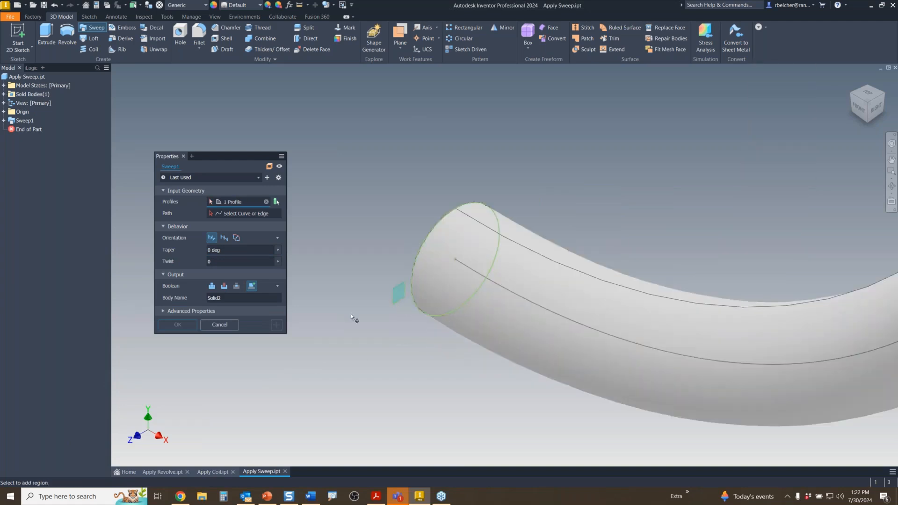
left_click(244, 215)
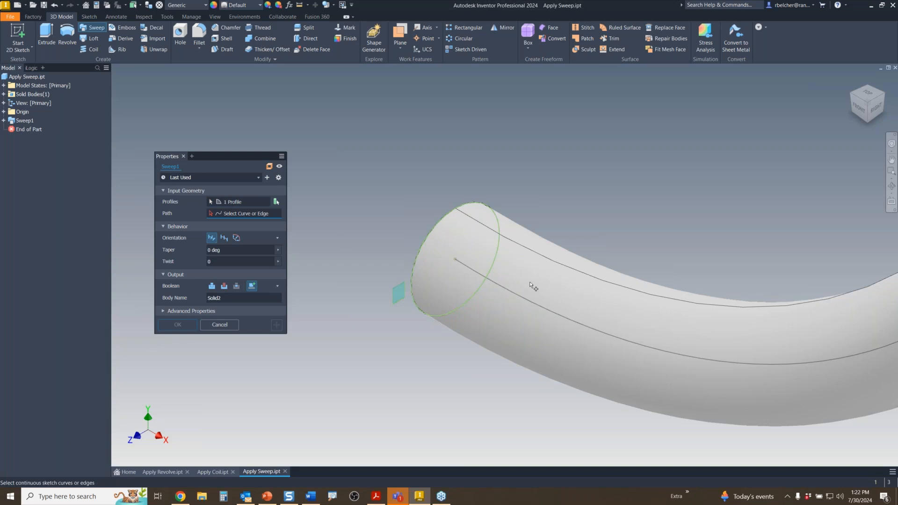
left_click(503, 288)
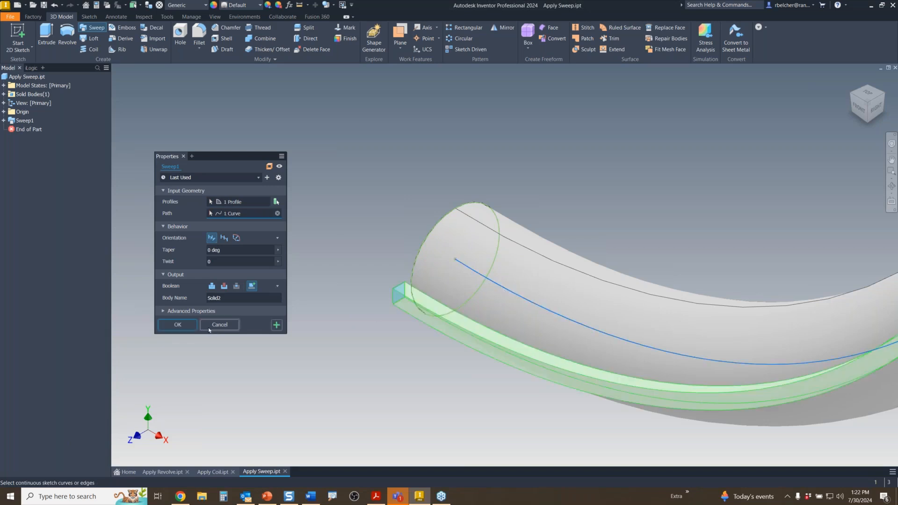
left_click(219, 262)
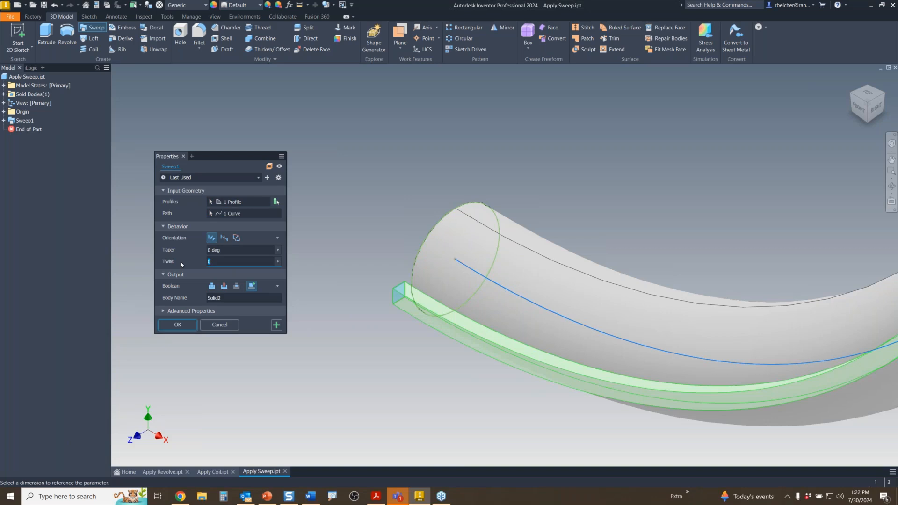
type("360*8")
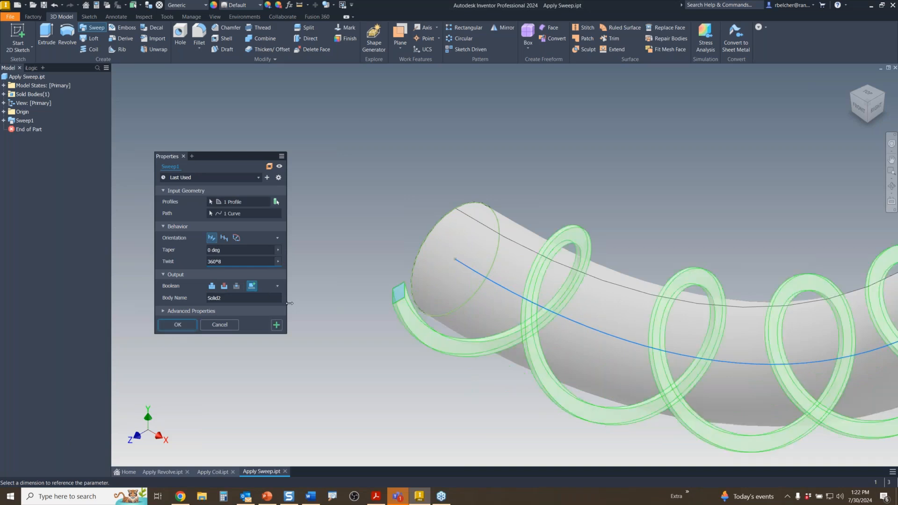
scroll(355, 304, "down", 5)
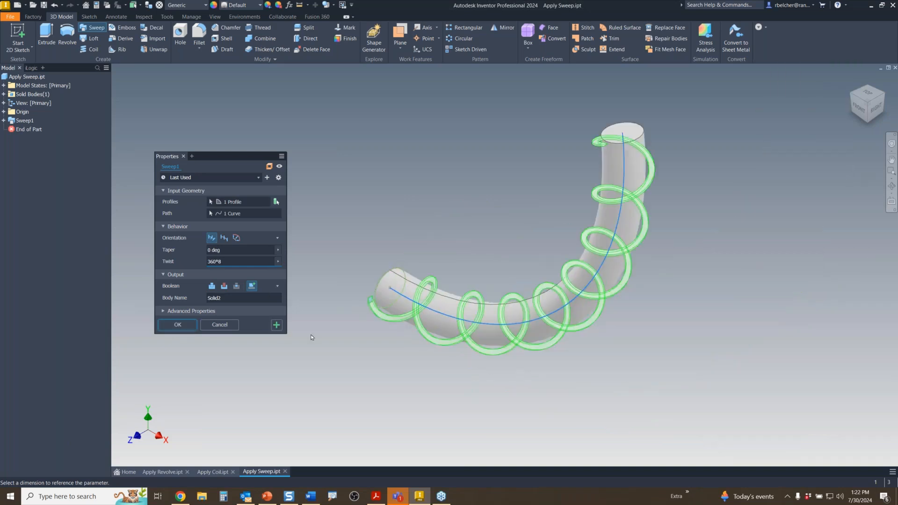
left_click(177, 324)
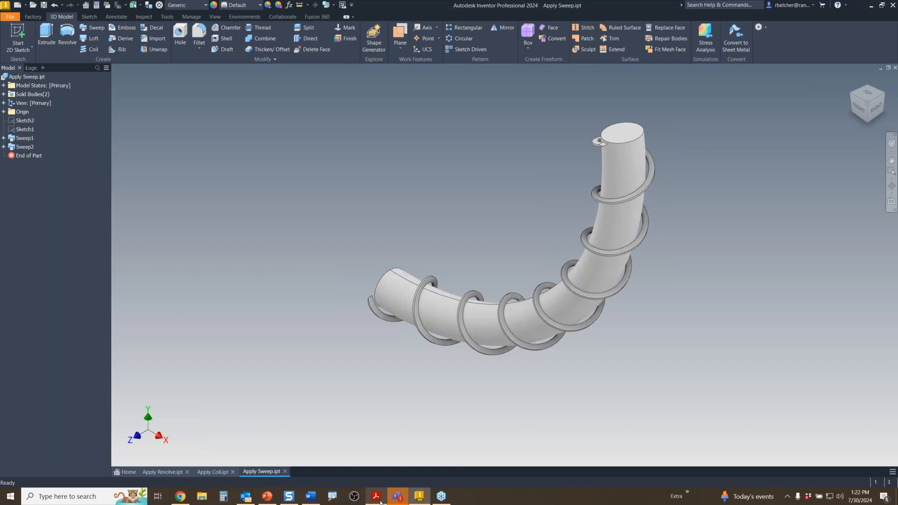
left_click(267, 496)
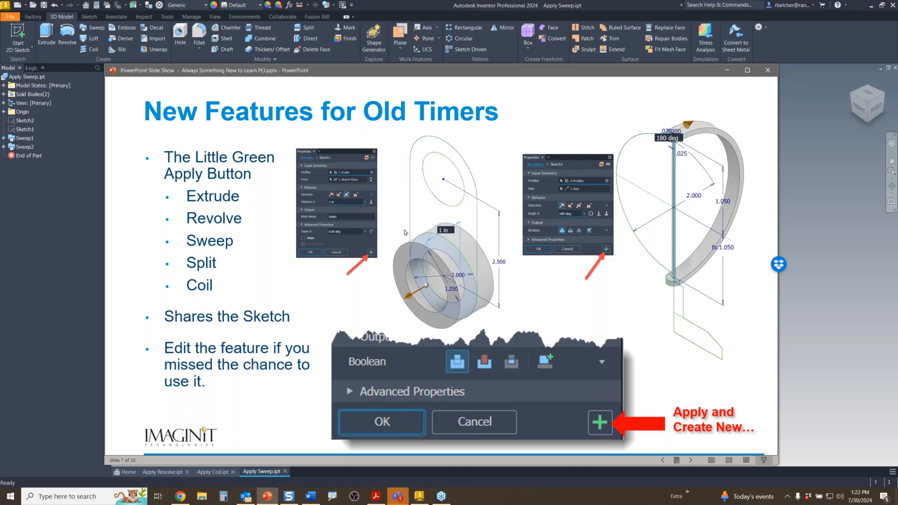
- Advance to the 'Old Features for New Users' slide, then return to the Inventor model
key("Right")
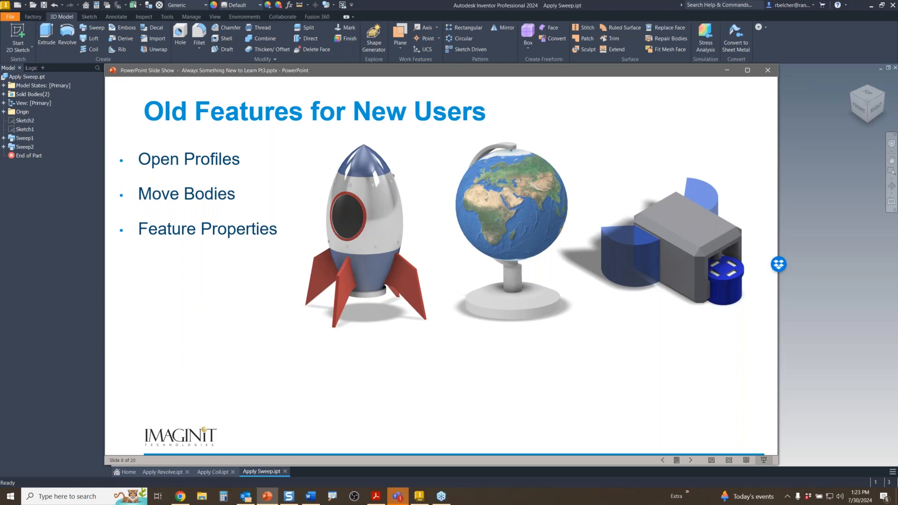
left_click(795, 313)
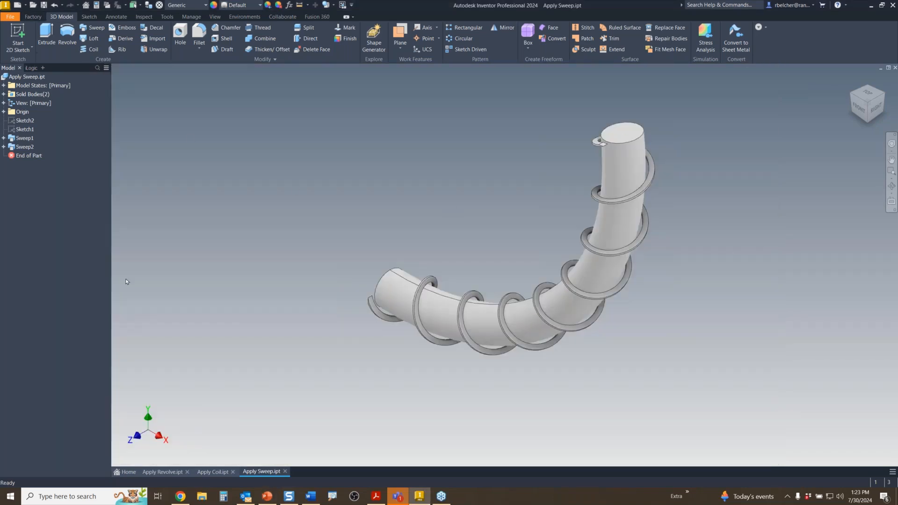
- Go back to the Home page and open Apply Split.ipt from Recent
left_click(127, 471)
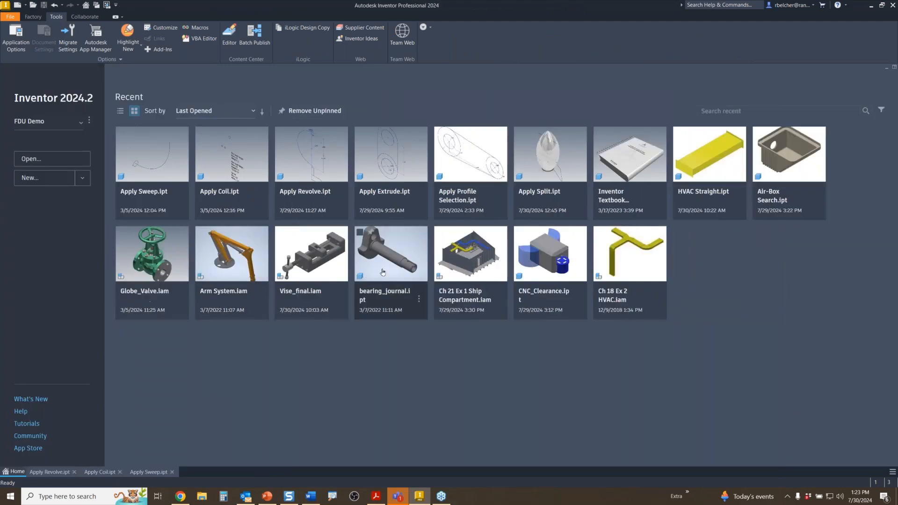
left_click(551, 166)
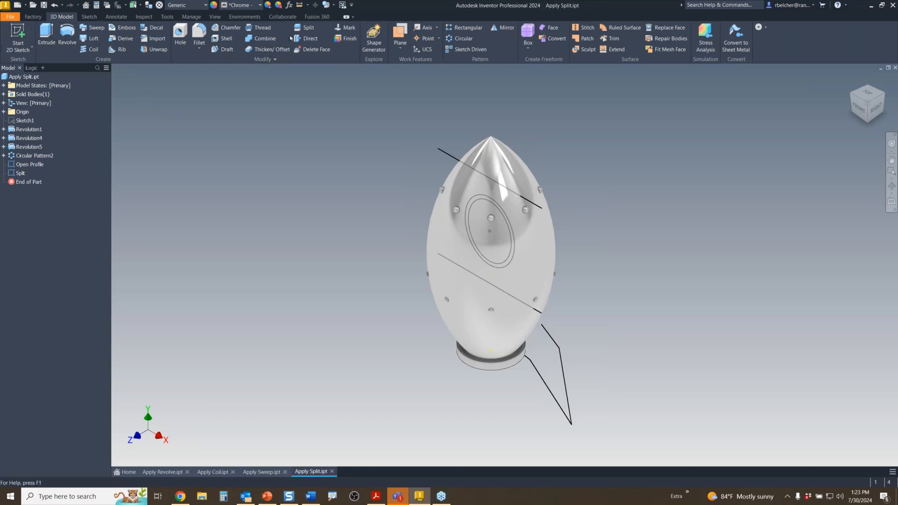
- Split the egg body's faces along the sketch line and the diagonal sketch line
left_click(308, 29)
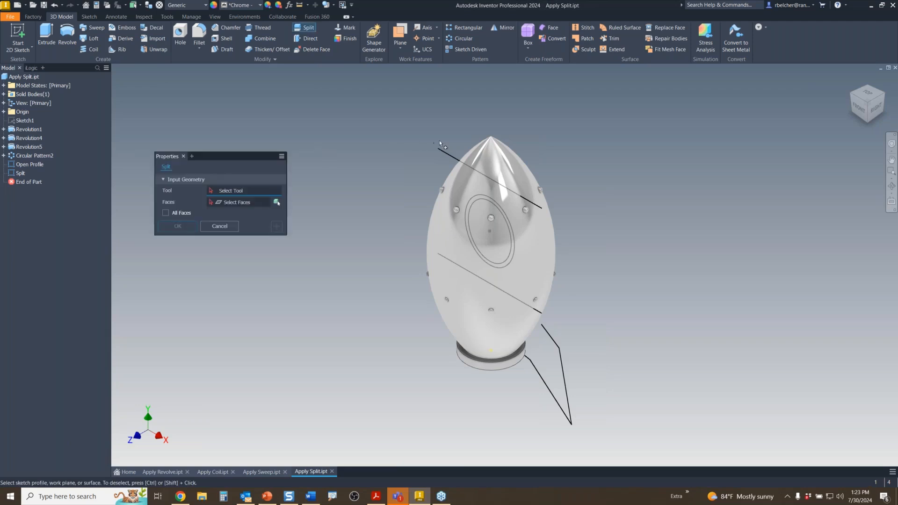
left_click(444, 153)
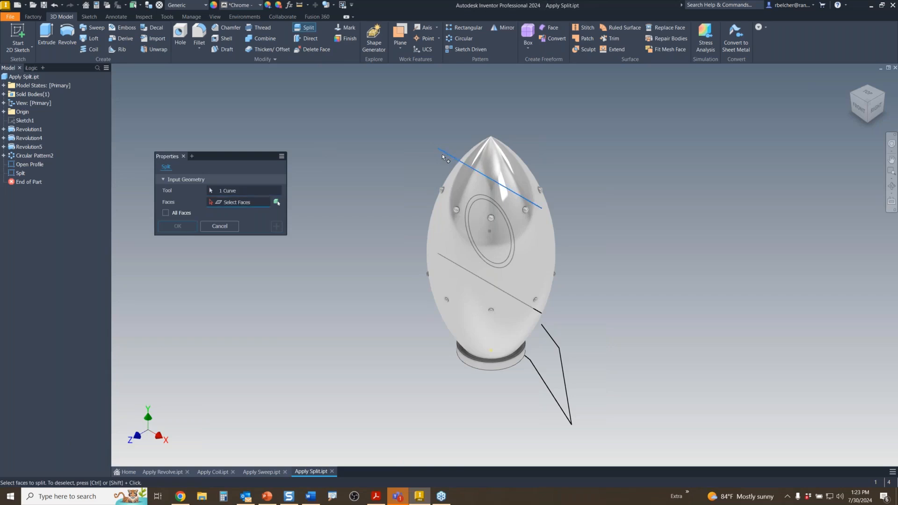
left_click(464, 178)
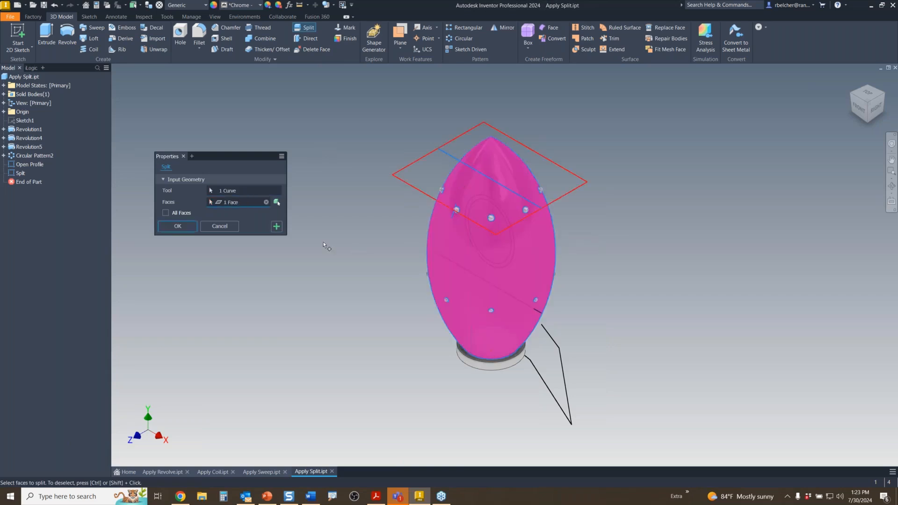
left_click(276, 226)
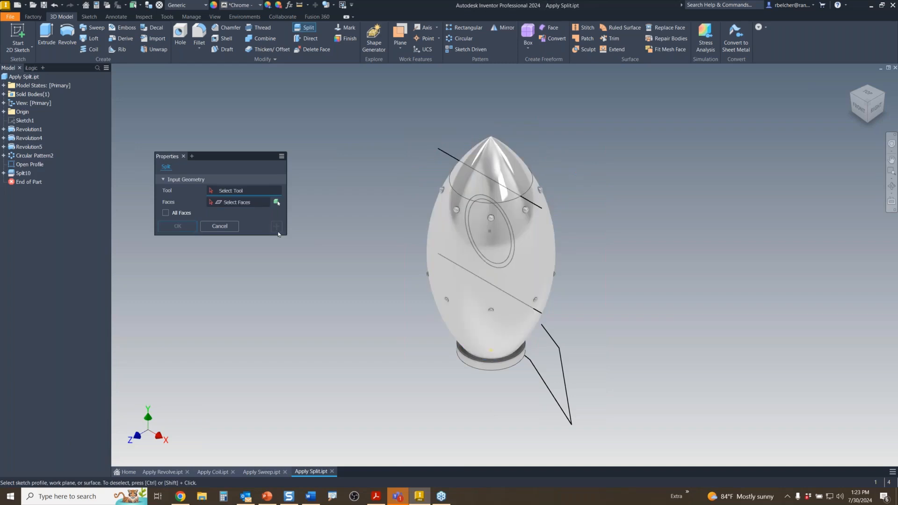
left_click(451, 261)
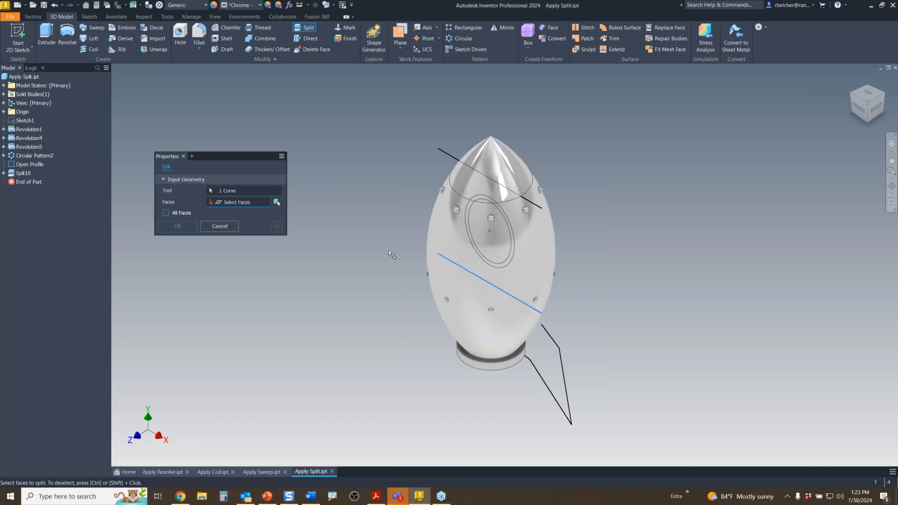
left_click(433, 241)
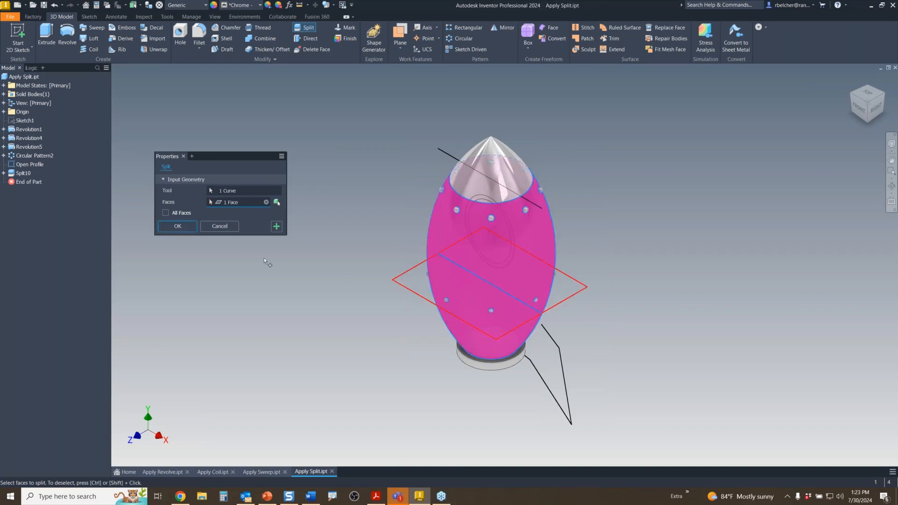
left_click(277, 227)
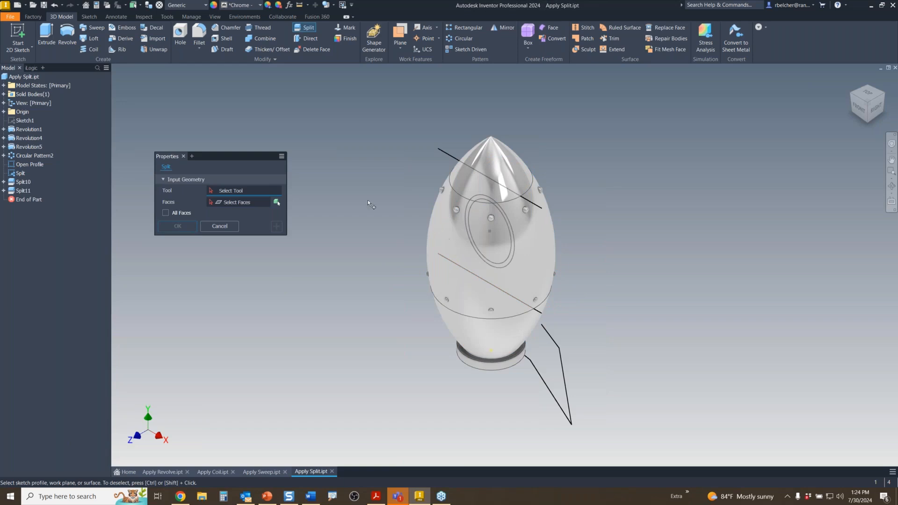
- Split the egg's upper face along the origin XY Plane
left_click(5, 112)
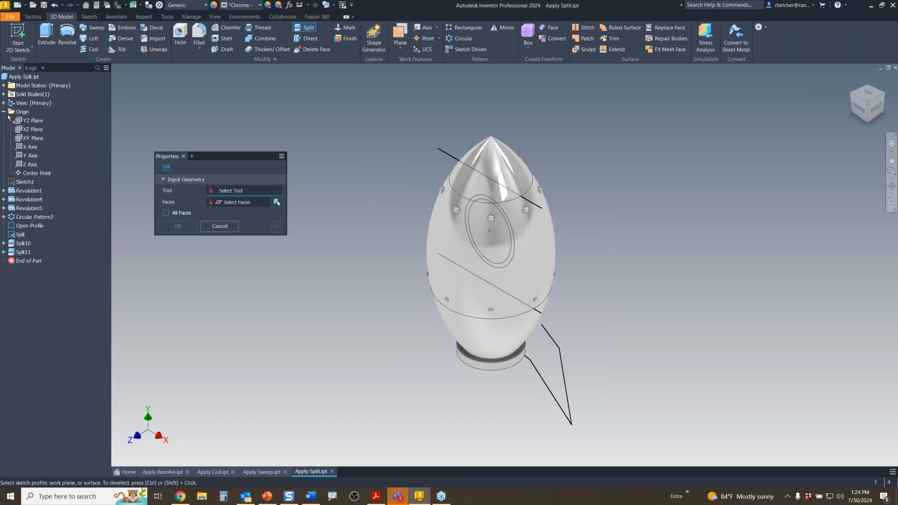
left_click(31, 138)
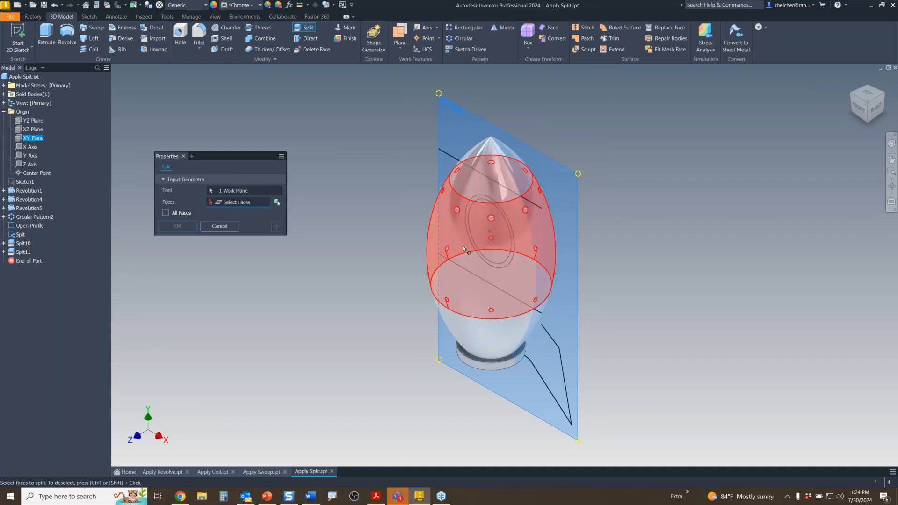
left_click(449, 254)
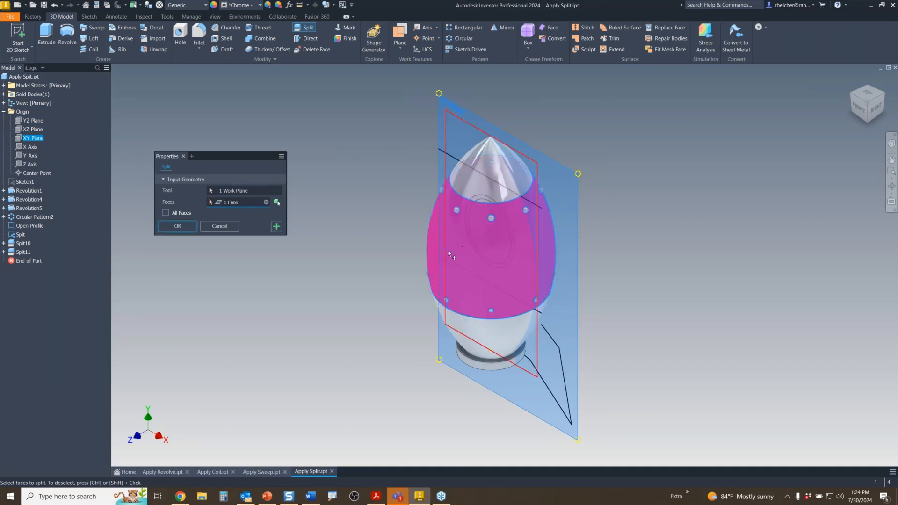
left_click(276, 227)
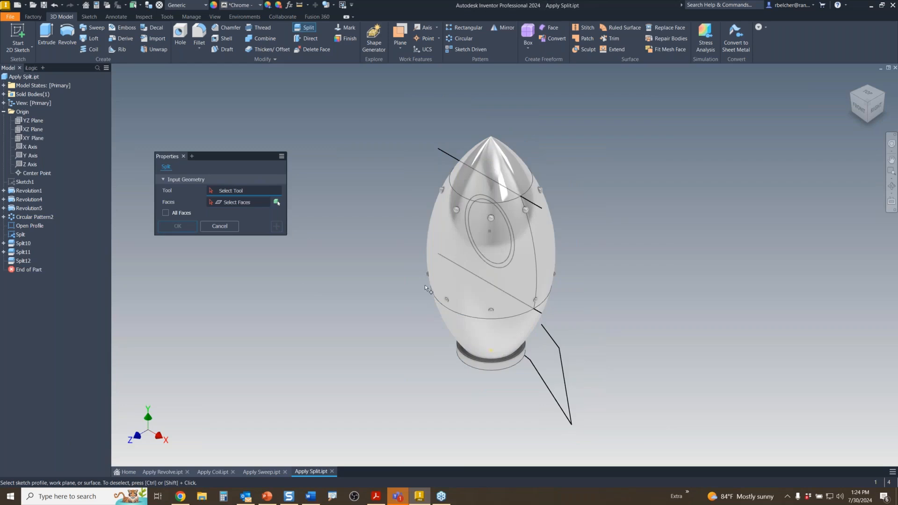
- Split the faces around the porthole twice with the window ellipse, then orbit to the porthole side
scroll(424, 284, "up", 3)
left_click(525, 226)
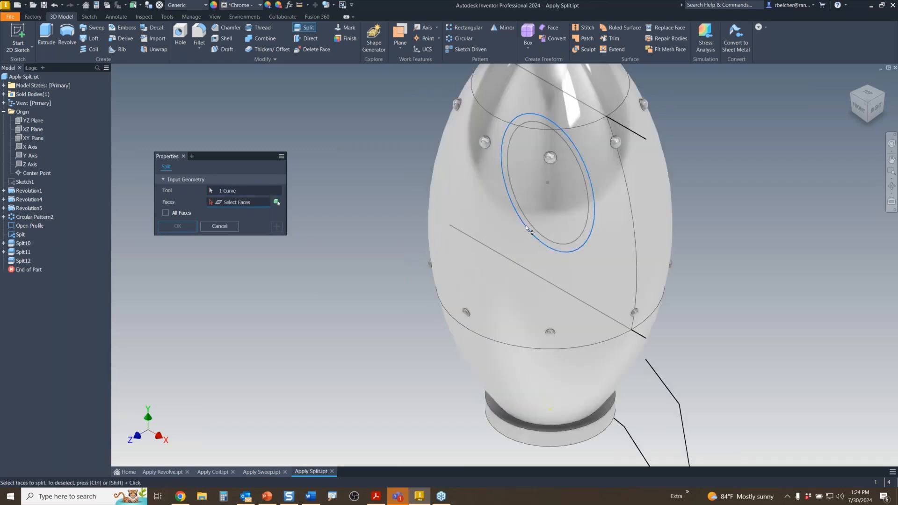
left_click(525, 225)
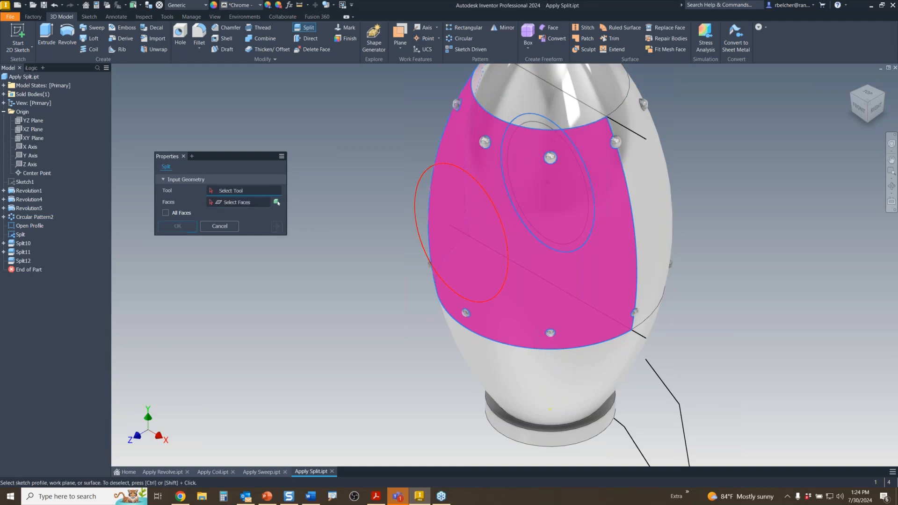
left_click(274, 227)
left_click(518, 205)
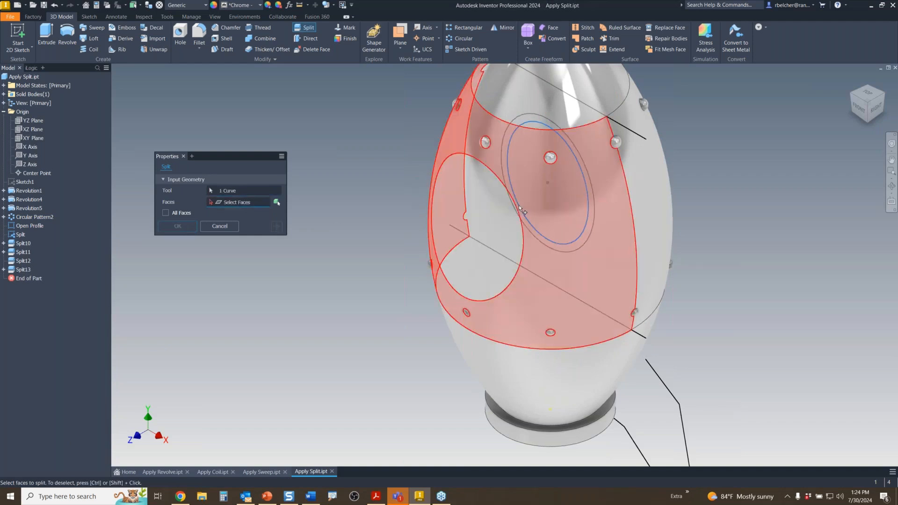
left_click(449, 226)
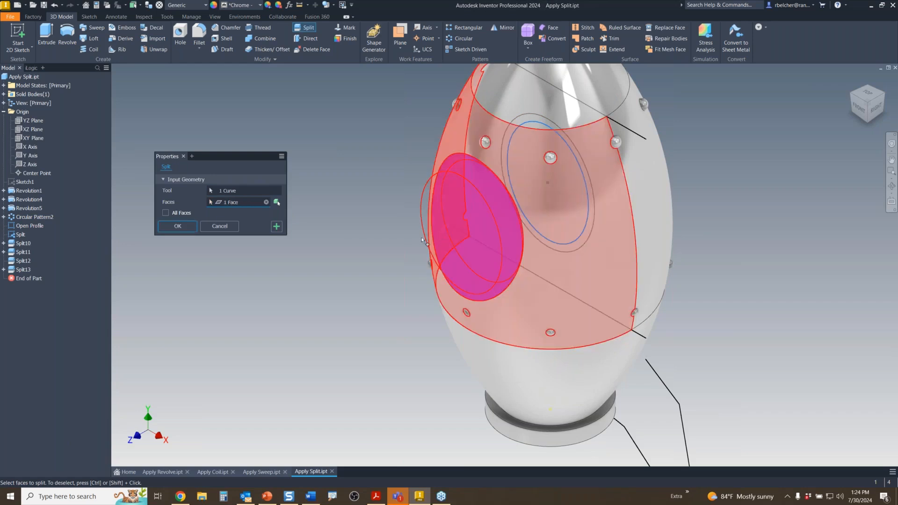
left_click(186, 228)
scroll(364, 263, "down", 3)
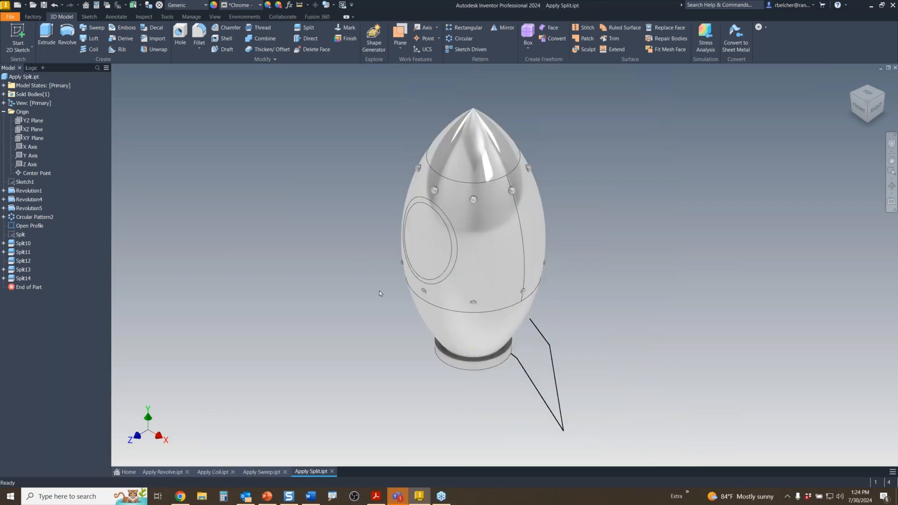
mouse_move(380, 295)
middle_mouse_down("shift")
mouse_move(425, 274)
mouse_move(491, 272)
mouse_move(371, 270)
mouse_move(366, 248)
mouse_move(370, 266)
mouse_move(431, 273)
mouse_move(417, 285)
middle_mouse_up("shift")
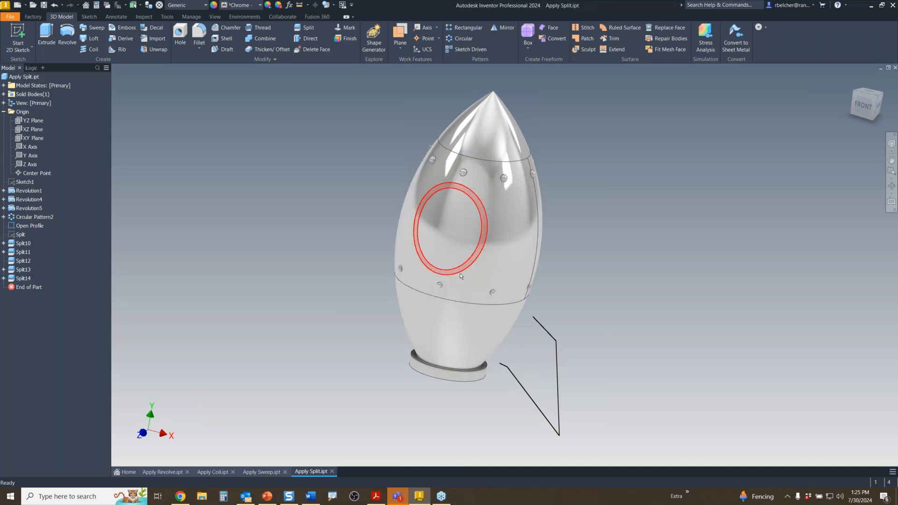
- Launch Extrude from the 3D Model tab, defaulting to 1 in and awaiting a profile
left_click(46, 34)
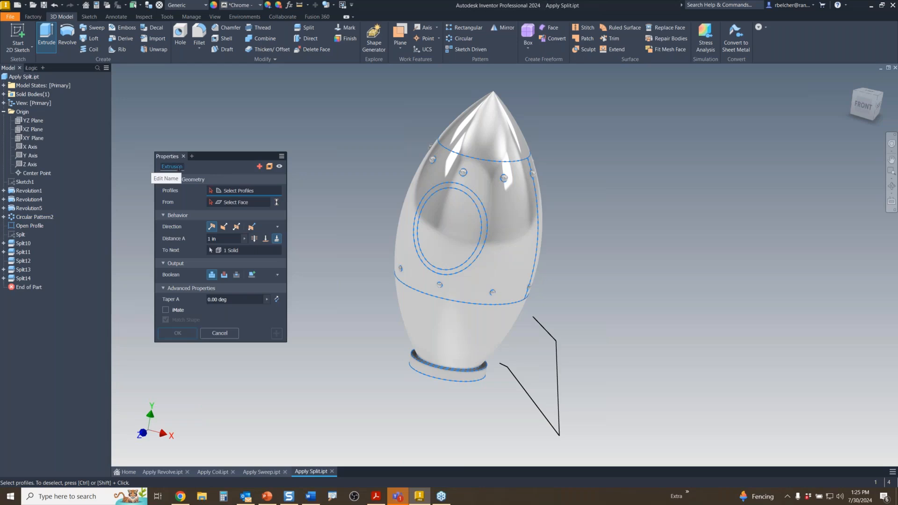
- Extrude the open fin profile with Match Shape, Symmetric, 0.125 in thick, then recentre the rocket
left_click(558, 373)
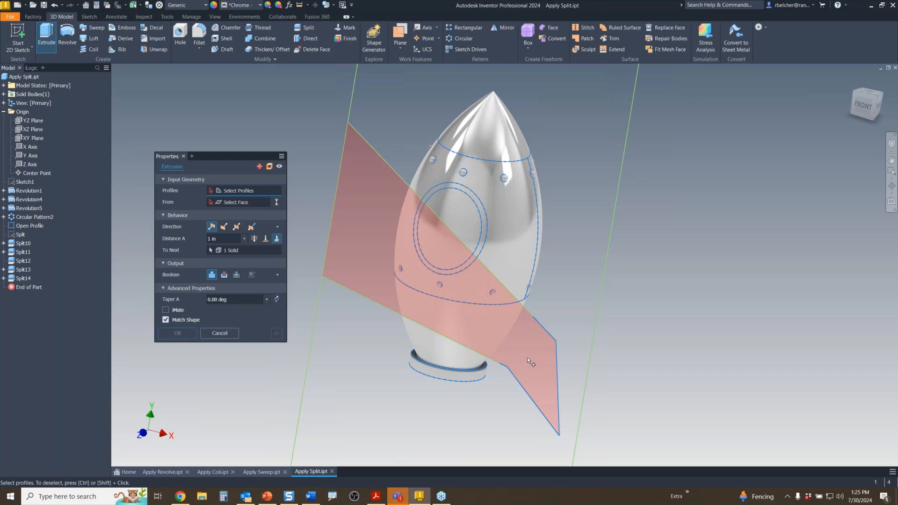
left_click(526, 357)
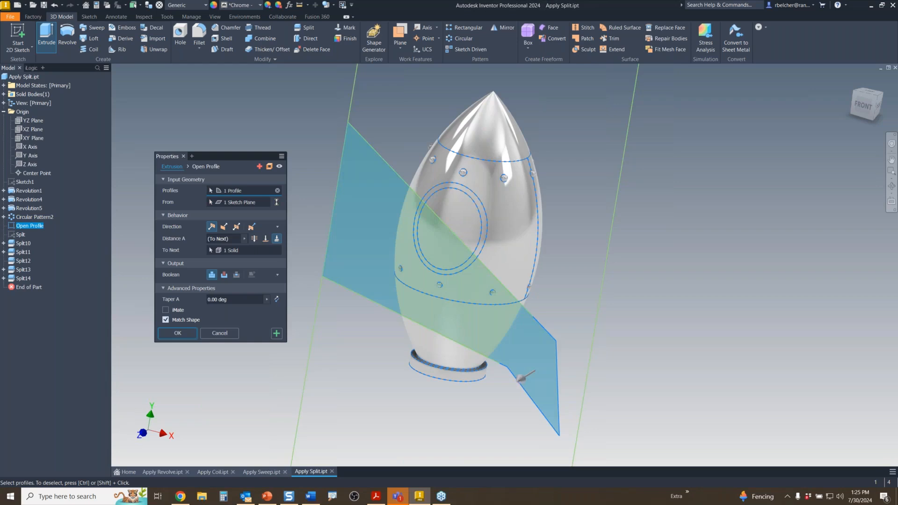
middle_click_drag(487, 370, 470, 376, "shift")
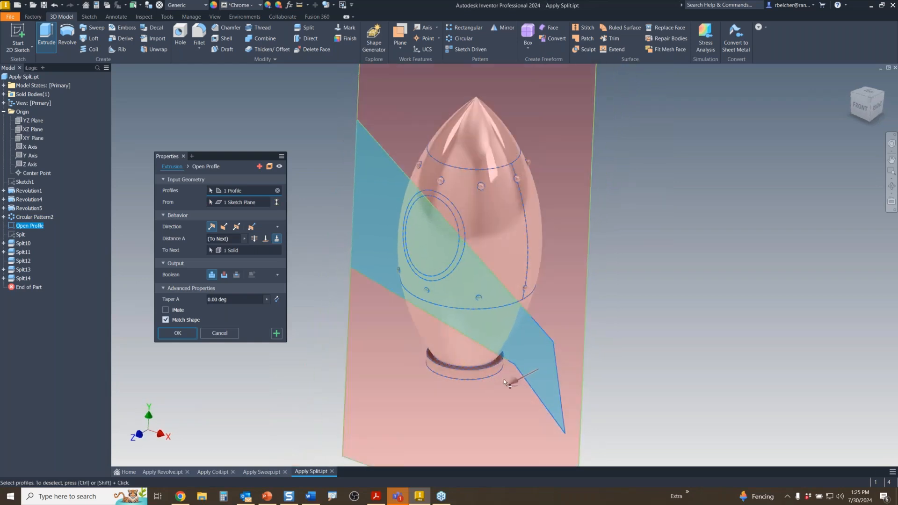
left_click_drag(515, 381, 498, 391)
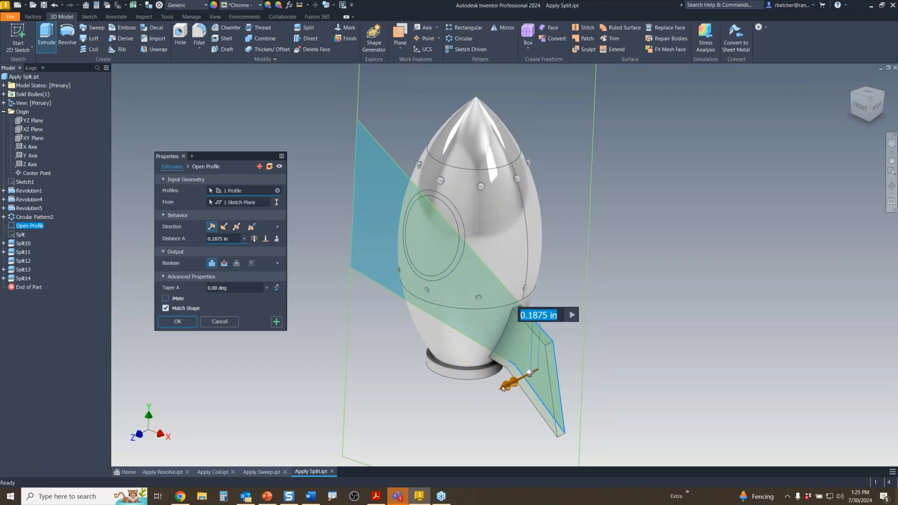
left_click(236, 226)
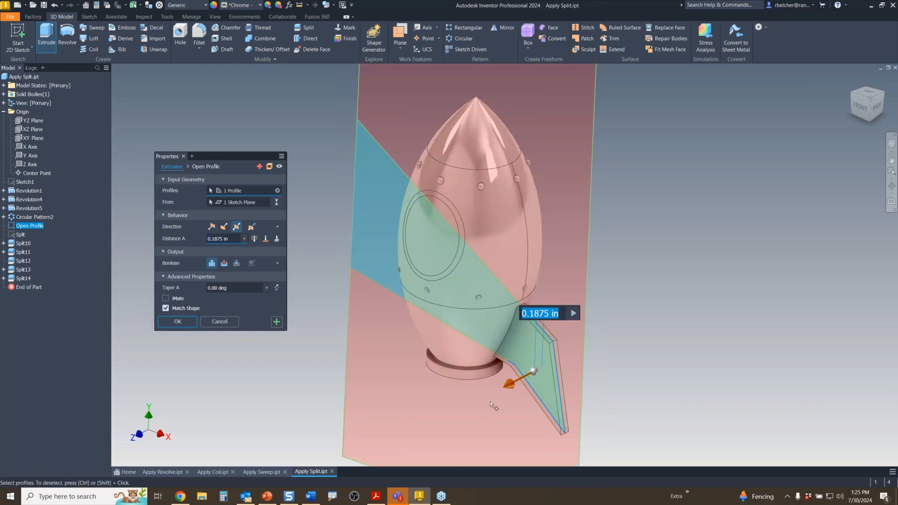
left_click_drag(514, 389, 507, 387)
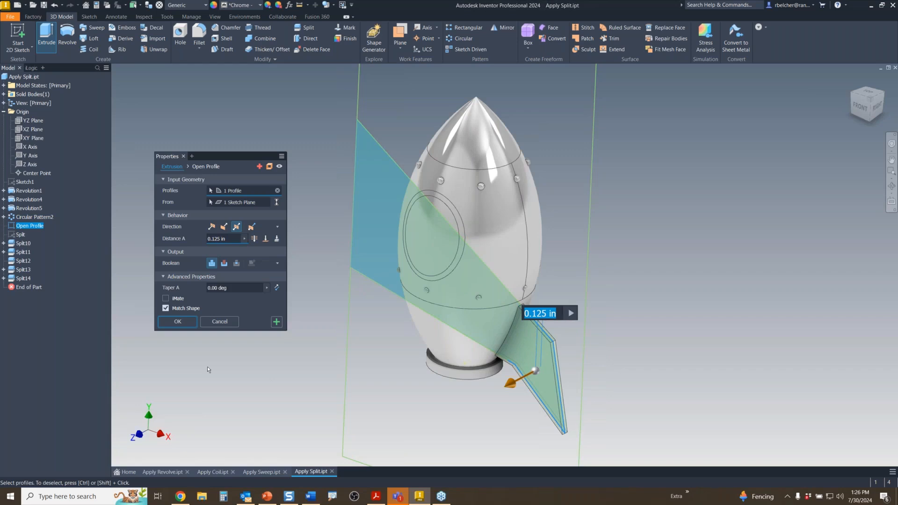
scroll(582, 305, "down", 3)
middle_click_drag(524, 361, 526, 306)
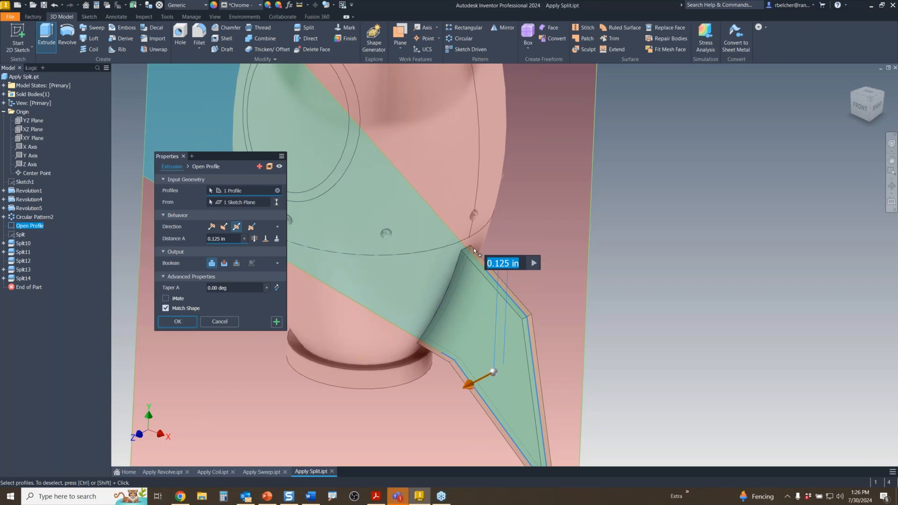
left_click(184, 324)
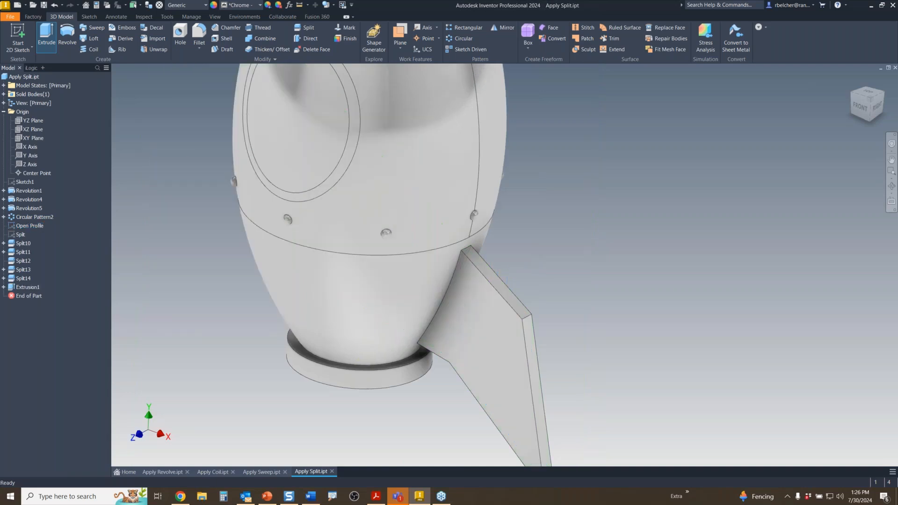
middle_click_drag(275, 354, 341, 296)
scroll(341, 296, "down", 3)
middle_click_drag(377, 336, 424, 374)
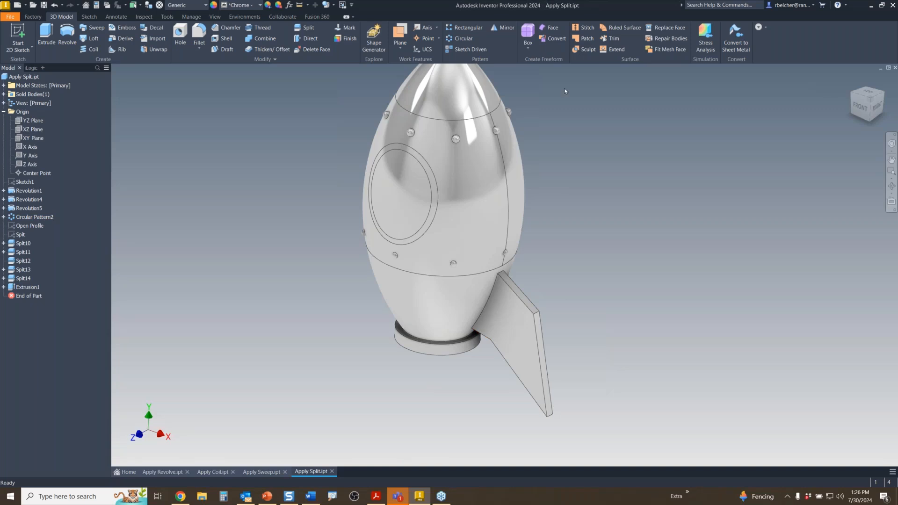
- Circular-pattern the fin around the rocket's central axis
left_click(461, 38)
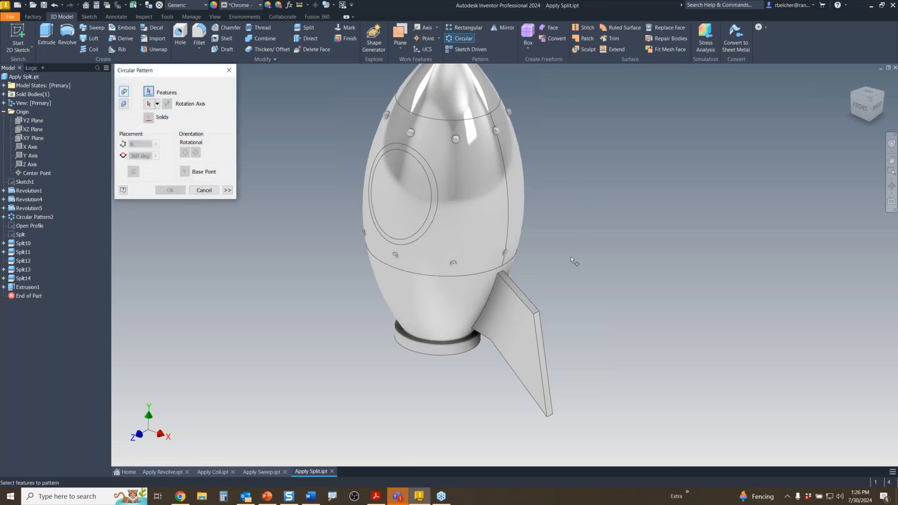
left_click(531, 332)
left_click(149, 103)
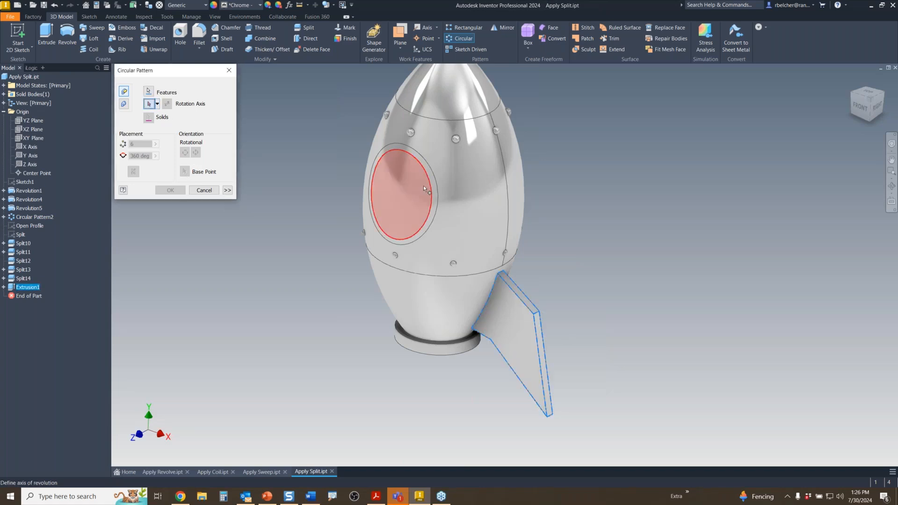
left_click(446, 92)
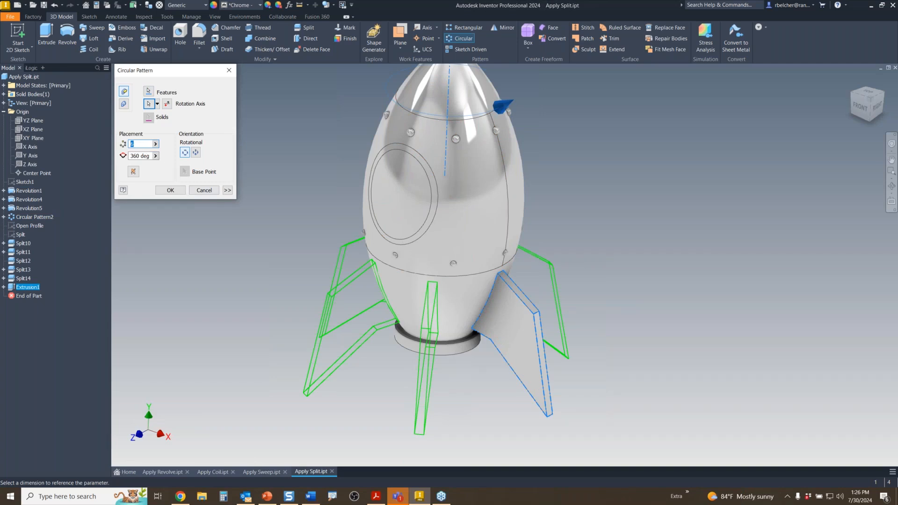
left_click(170, 189)
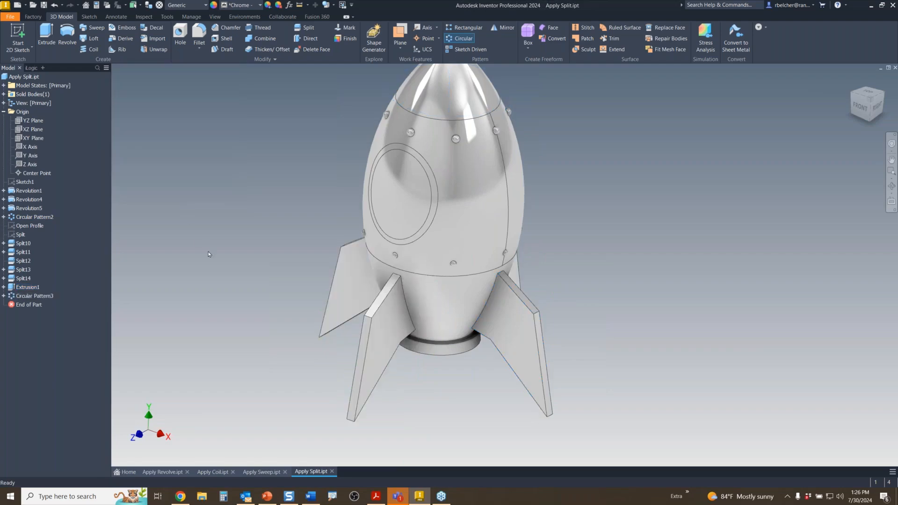
- Orbit to review the patterned fins, then flip to the slideshow and back to the rocket
middle_click_drag(248, 280, 326, 289, "shift")
left_click_drag(391, 302, 410, 300)
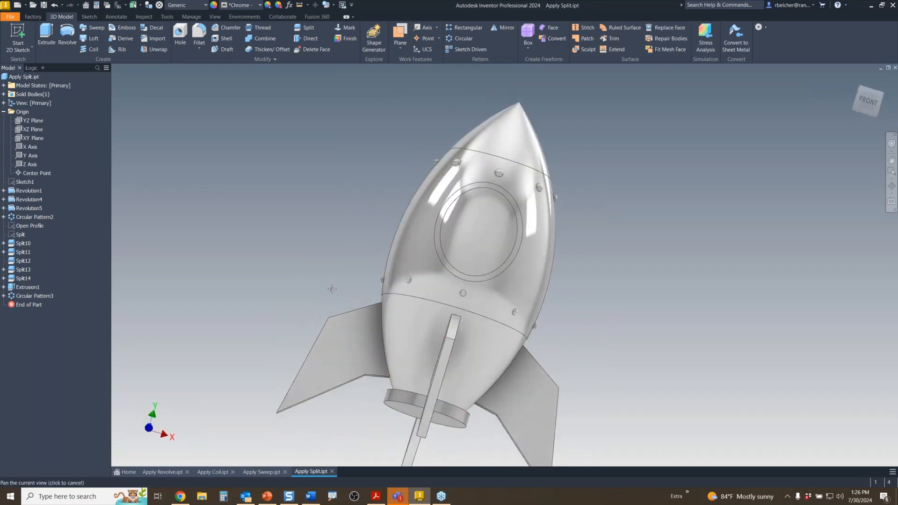
middle_click_drag(332, 288, 325, 252)
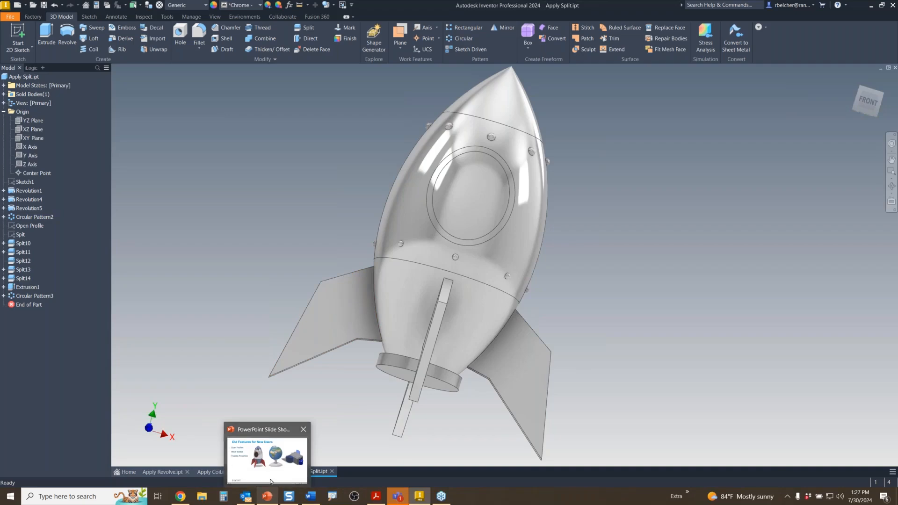
left_click(269, 454)
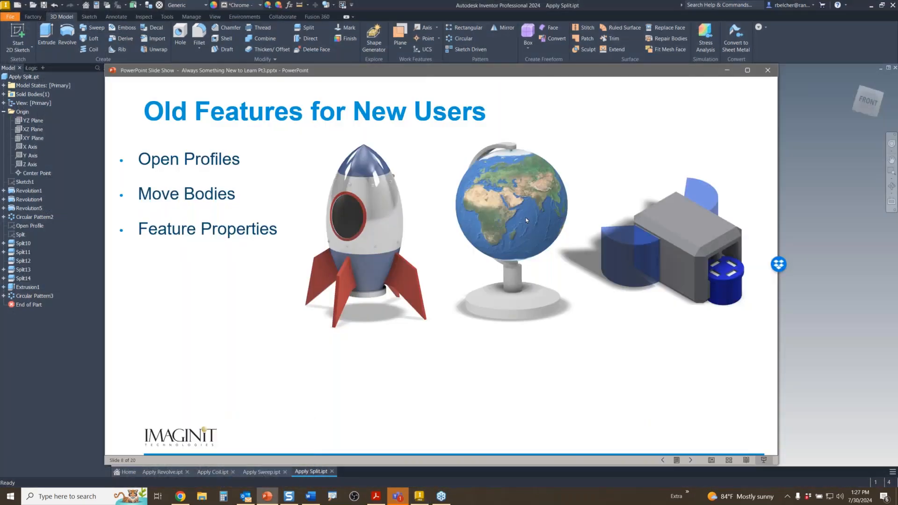
left_click(794, 319)
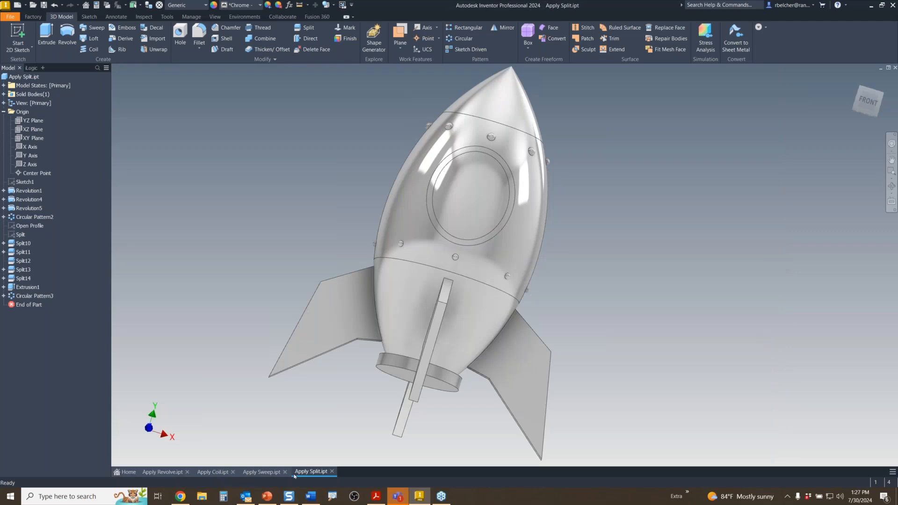
- Switch to the Apply Revolve.ipt globe, orbit it, and show the 3D Model tools
left_click(177, 471)
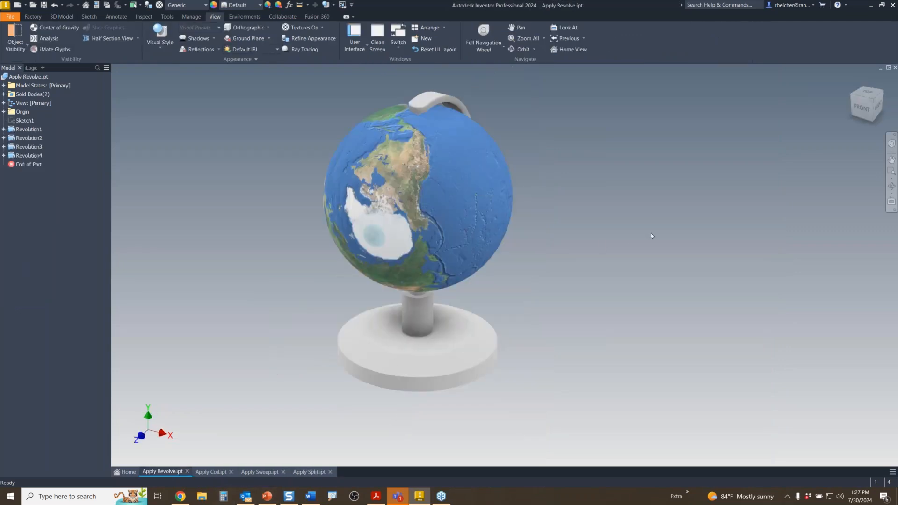
mouse_move(617, 243)
middle_mouse_down("shift")
mouse_move(519, 240)
mouse_move(580, 249)
mouse_move(587, 222)
mouse_move(588, 252)
mouse_move(603, 235)
mouse_move(695, 230)
mouse_move(671, 232)
mouse_move(710, 209)
mouse_move(749, 208)
mouse_move(683, 207)
mouse_move(770, 190)
mouse_move(604, 225)
mouse_move(595, 252)
mouse_move(594, 222)
mouse_move(601, 248)
mouse_move(583, 244)
middle_mouse_up("shift")
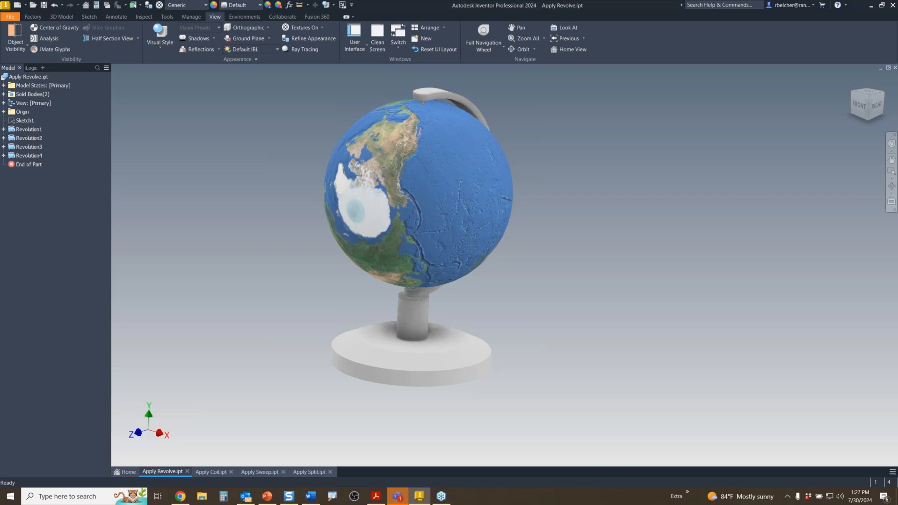
left_click(61, 17)
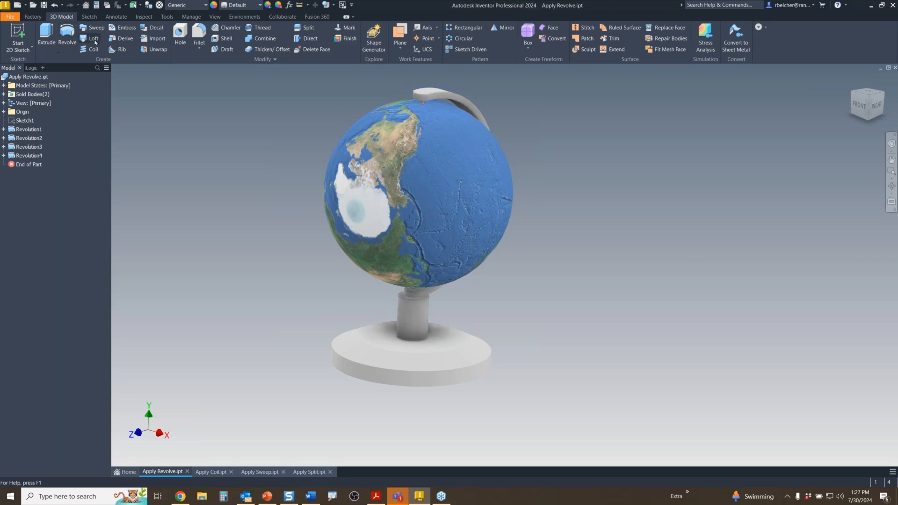
- Move Bodies: rotate the globe 90 deg about the X Axis with reversed direction
left_click(272, 60)
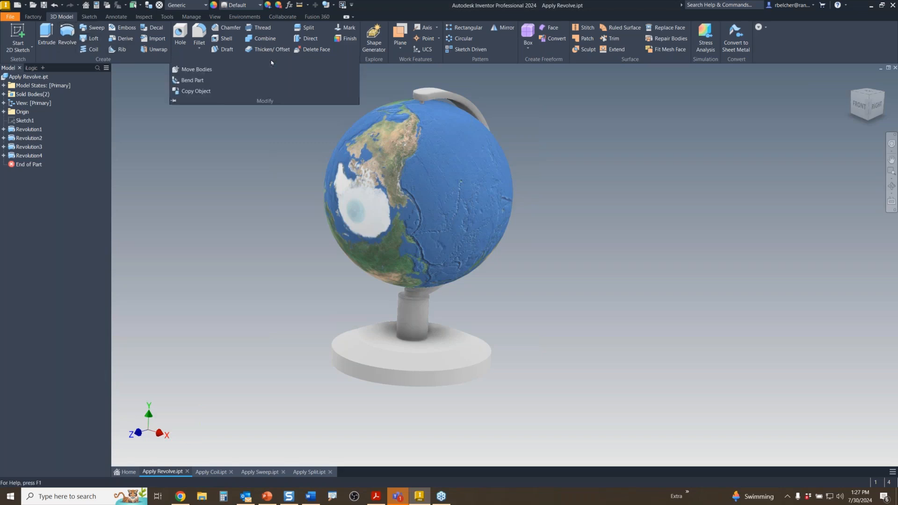
left_click(206, 70)
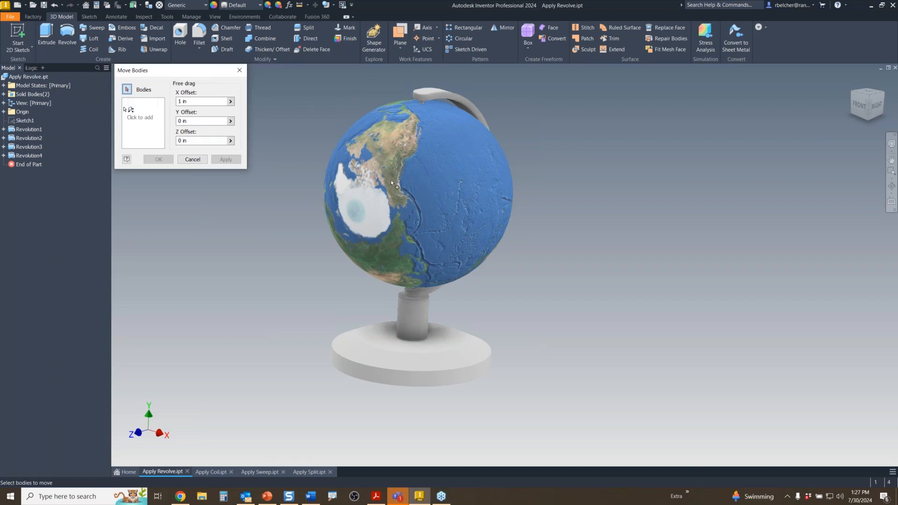
left_click(379, 150)
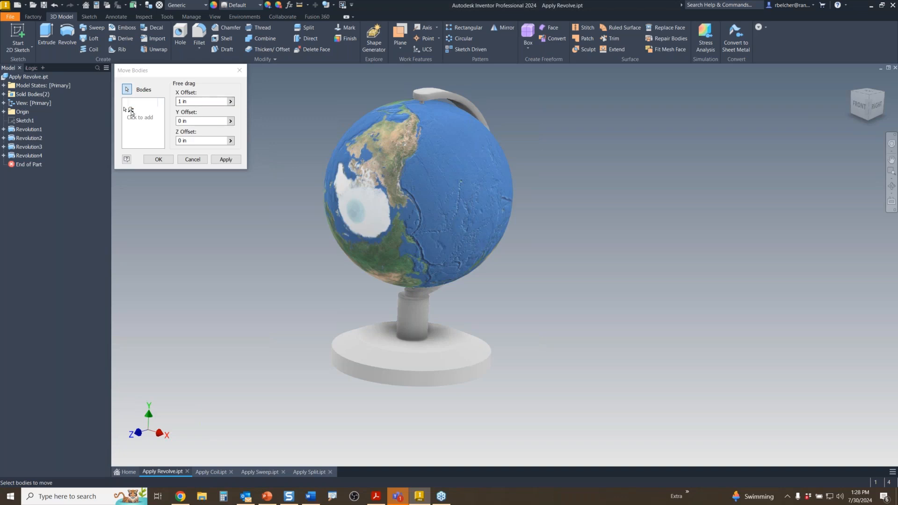
left_click(143, 110)
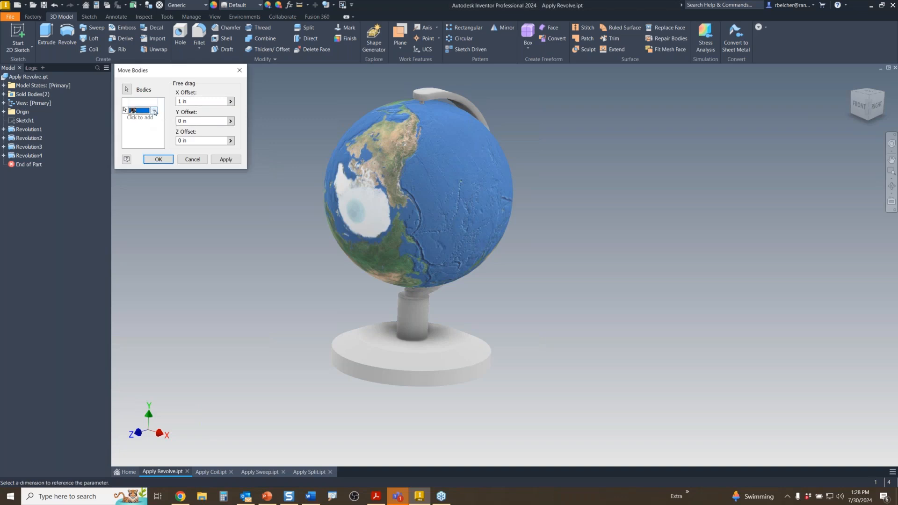
left_click(152, 111)
left_click(140, 129)
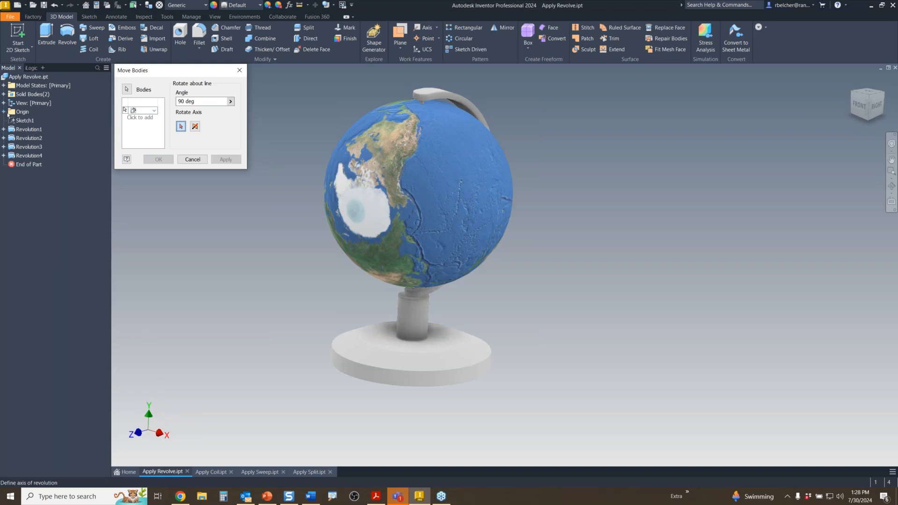
left_click(3, 112)
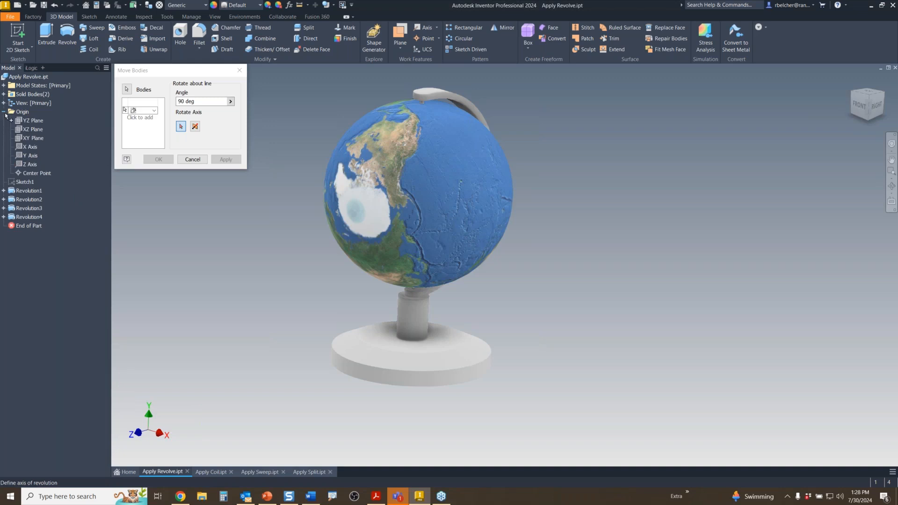
left_click(33, 148)
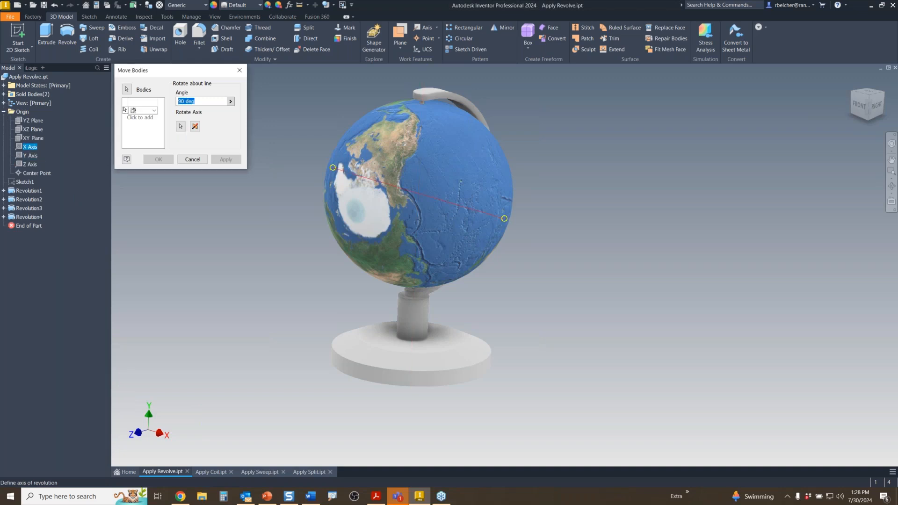
left_click(195, 128)
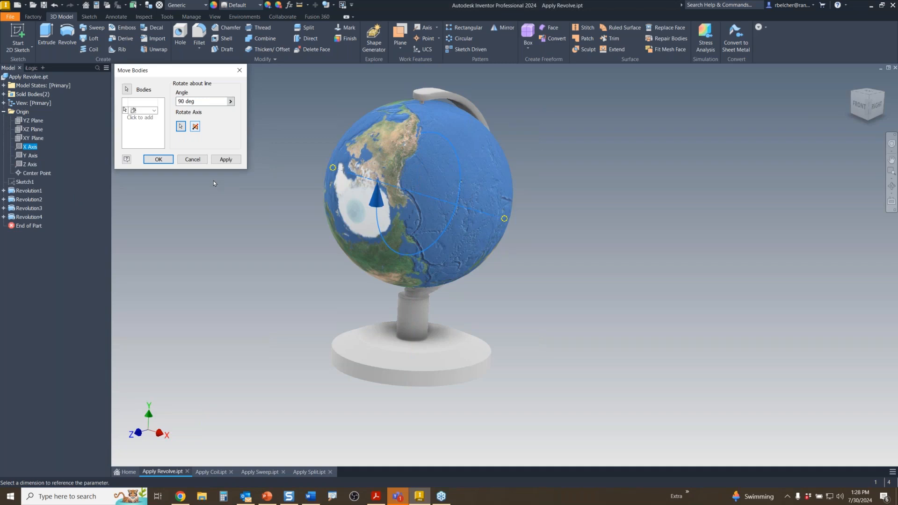
left_click(158, 160)
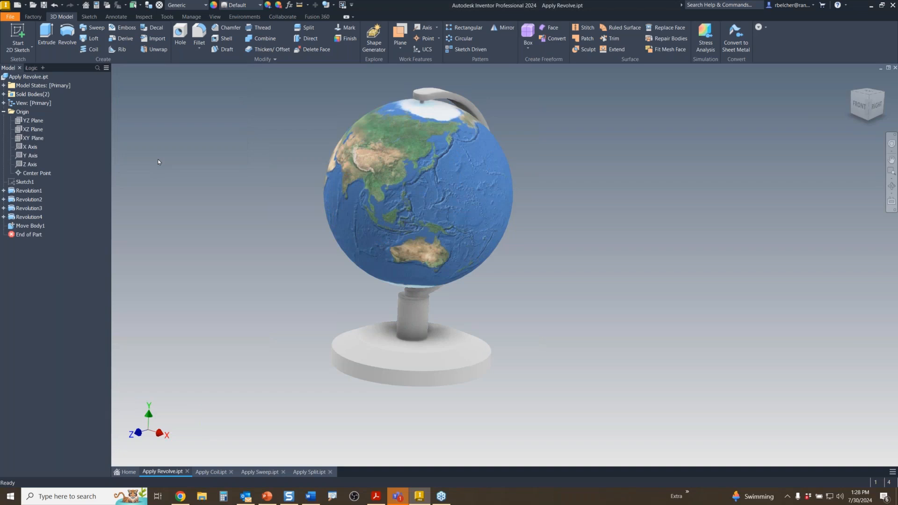
- Orbit the globe to inspect the rotated map from the Africa side
middle_click_drag(296, 235, 567, 343, "shift")
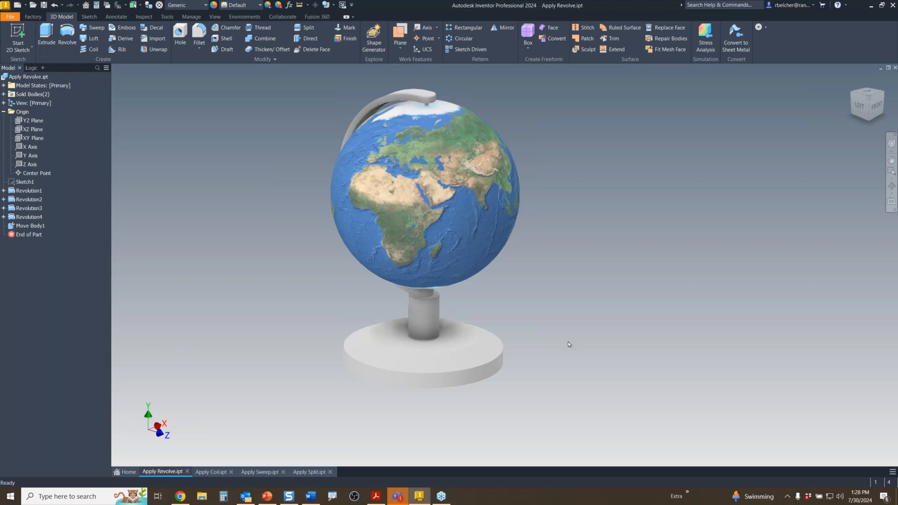
mouse_move(567, 341)
middle_mouse_down("shift")
mouse_move(579, 333)
mouse_move(688, 333)
mouse_move(535, 334)
mouse_move(561, 347)
middle_mouse_up("shift")
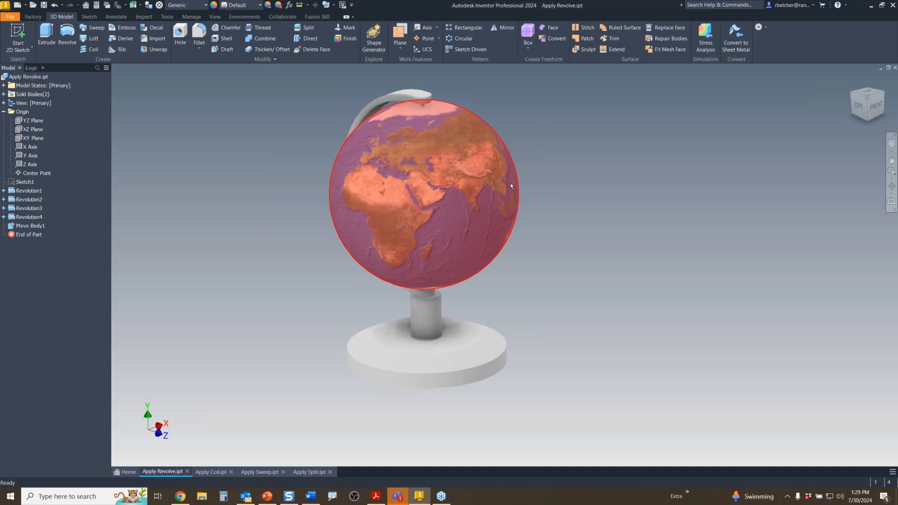
mouse_move(510, 186)
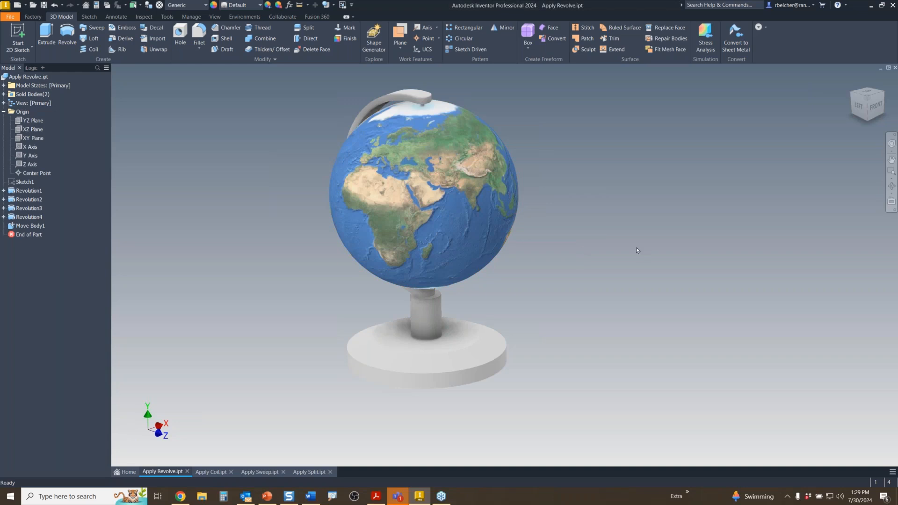
left_click(214, 18)
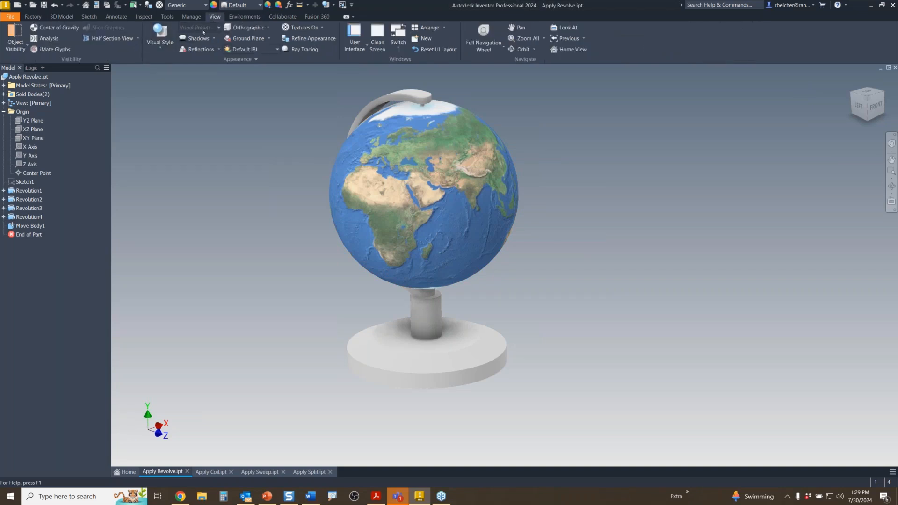
left_click(160, 37)
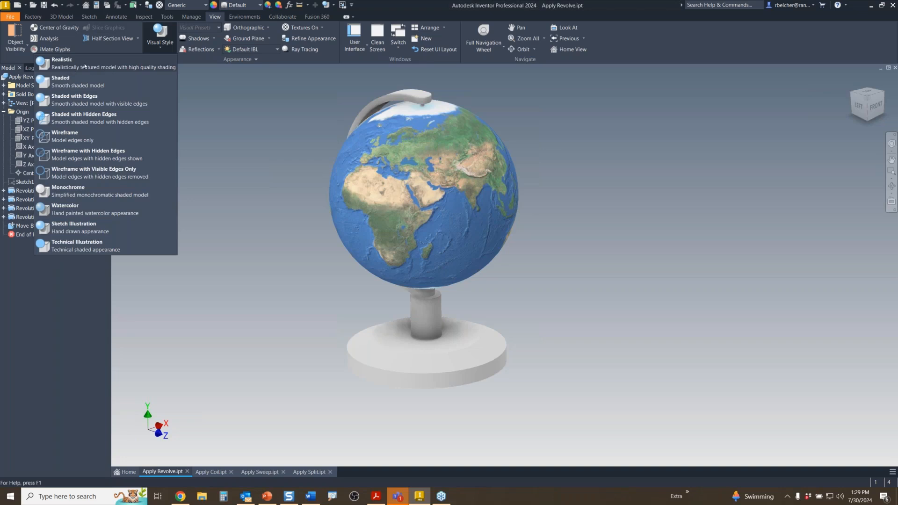
left_click(268, 334)
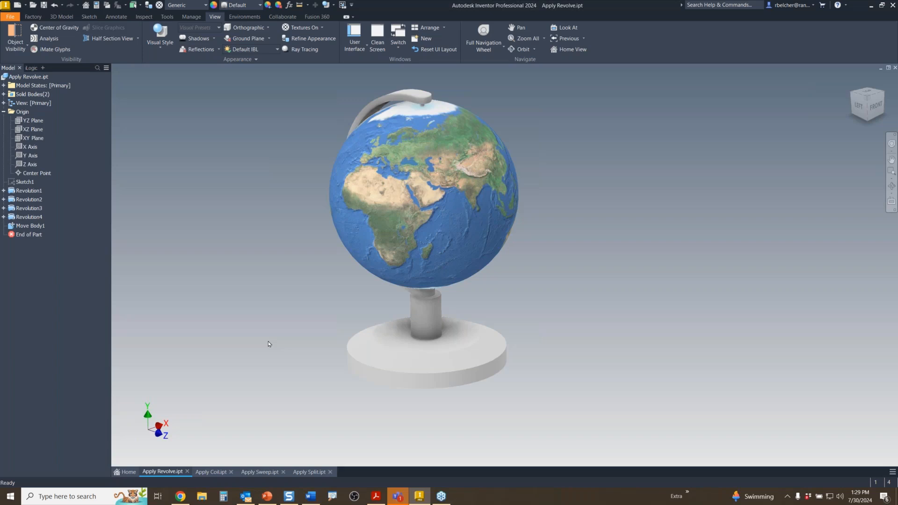
middle_click_drag(295, 330, 336, 328)
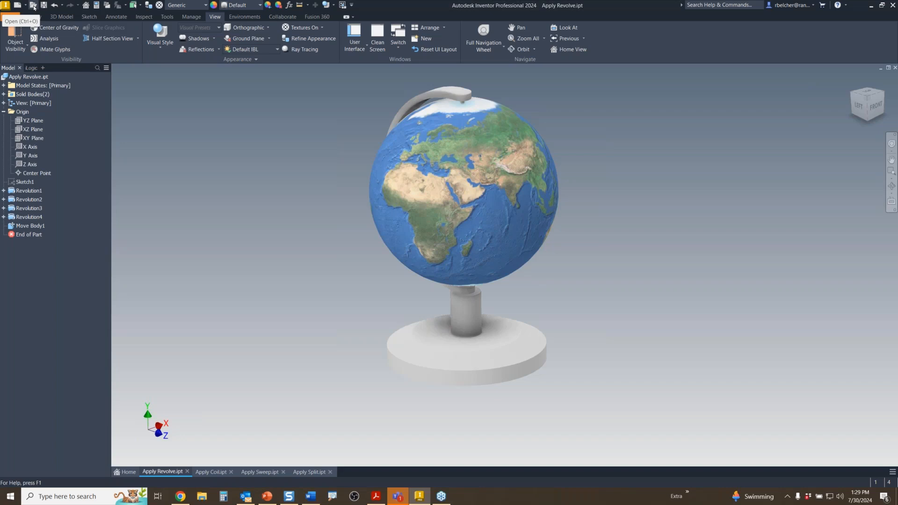
- Open the CNC_Clearance.ipt part file from the Open dialog
left_click(33, 7)
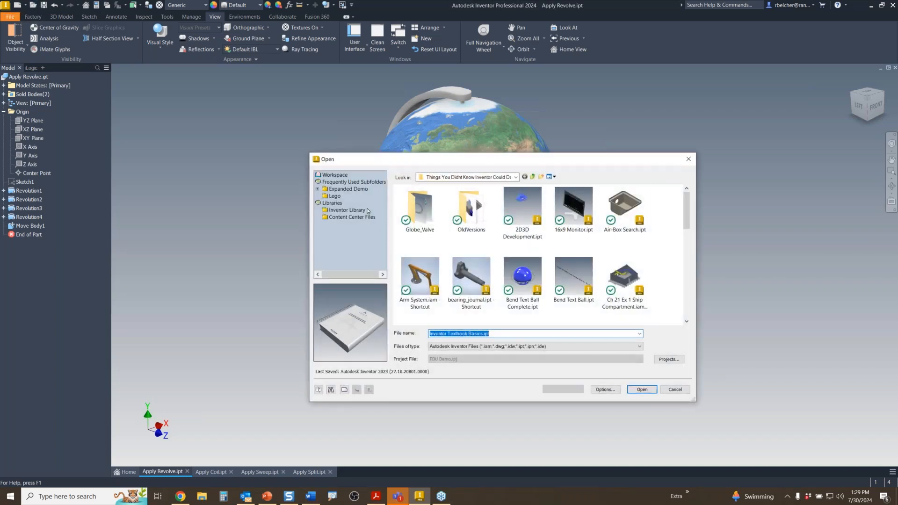
scroll(597, 275, "down", 3)
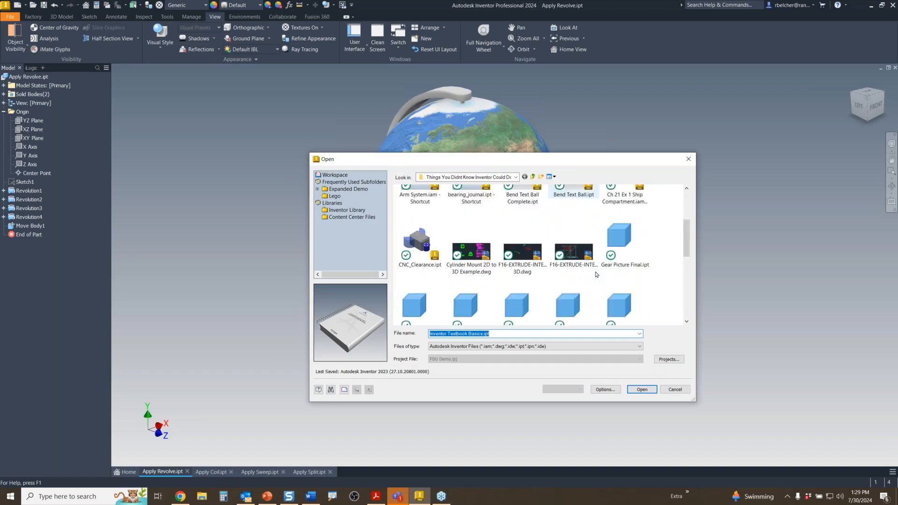
left_click(413, 242)
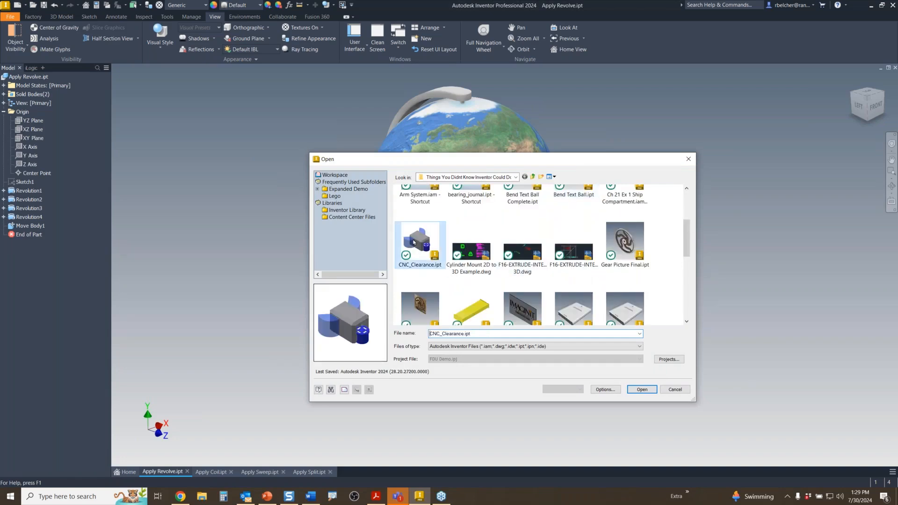
double_click(414, 242)
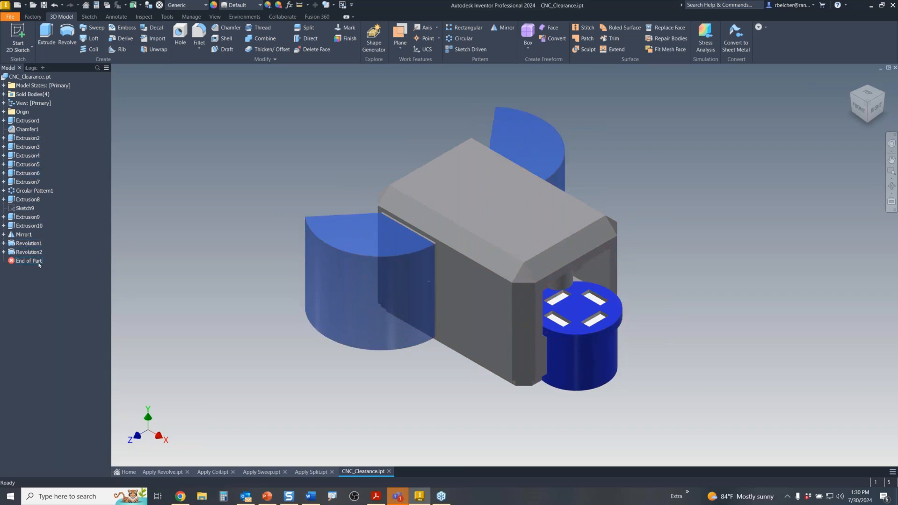
scroll(420, 336, "up", 3)
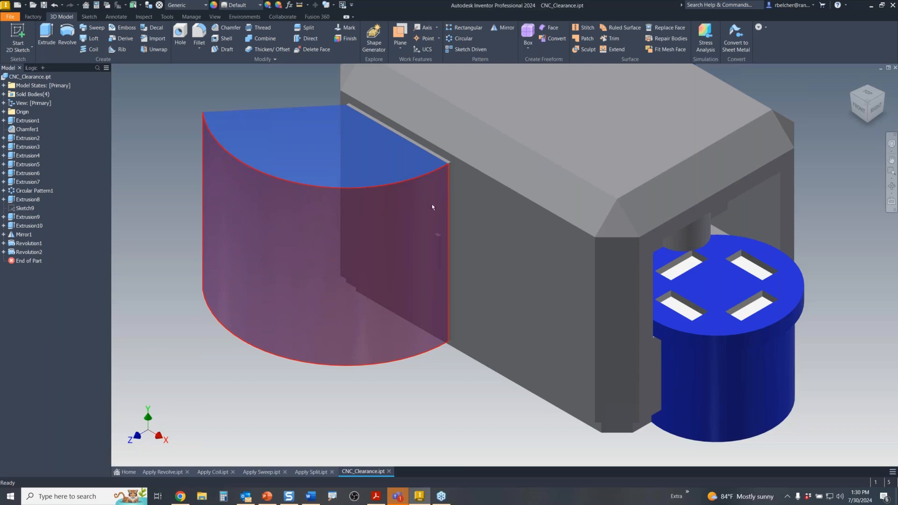
scroll(366, 225, "down", 3)
middle_click_drag(403, 266, 413, 325)
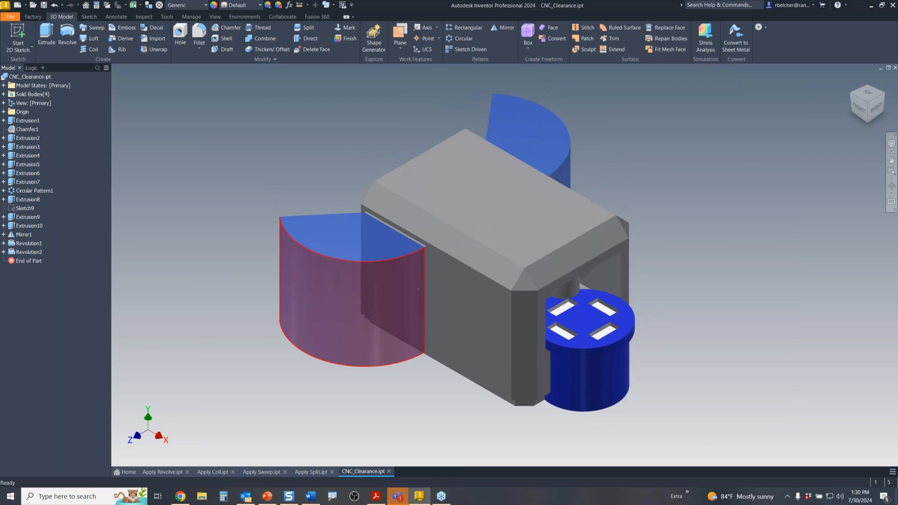
mouse_move(424, 328)
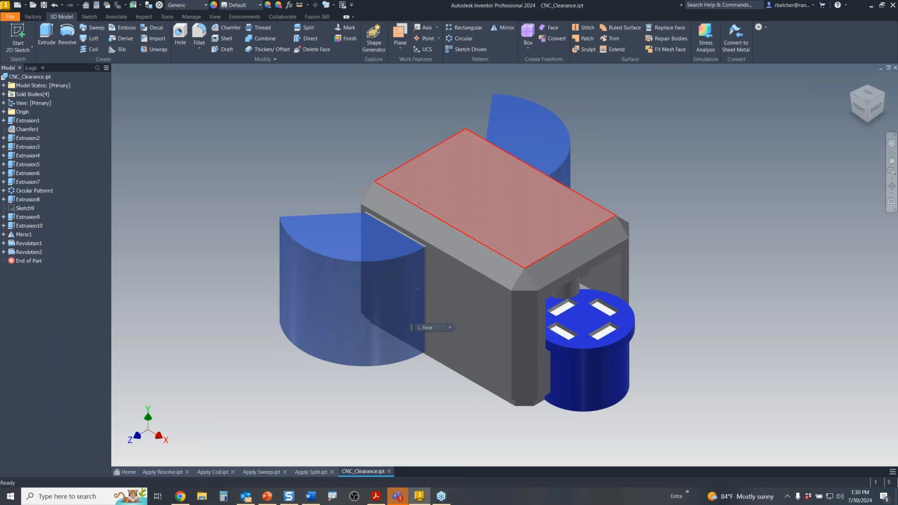
- Leave the Clearance user parameter at 0 ul in the Parameters table and close it
left_click(289, 6)
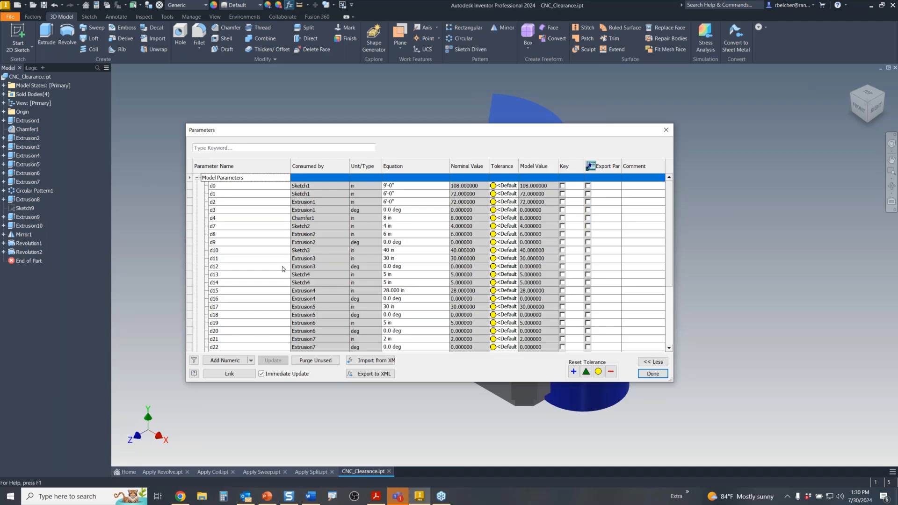
scroll(274, 255, "down", 5)
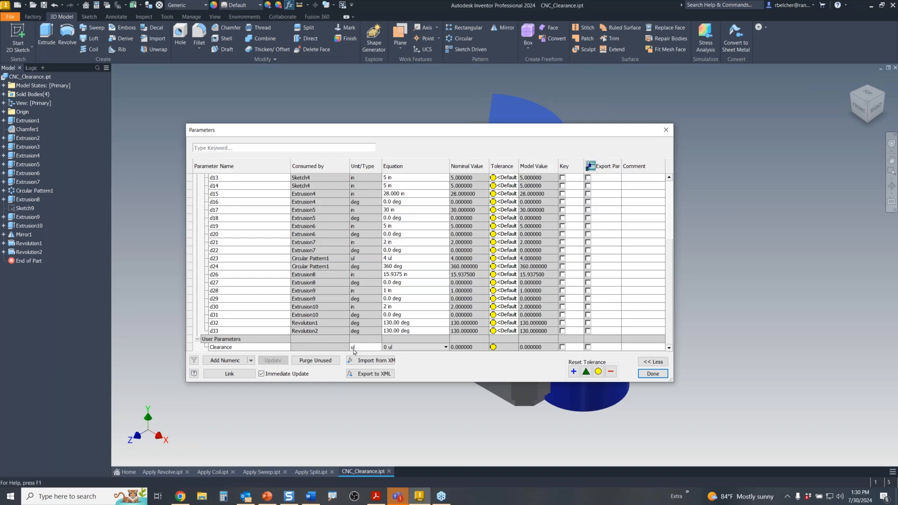
left_click(403, 348)
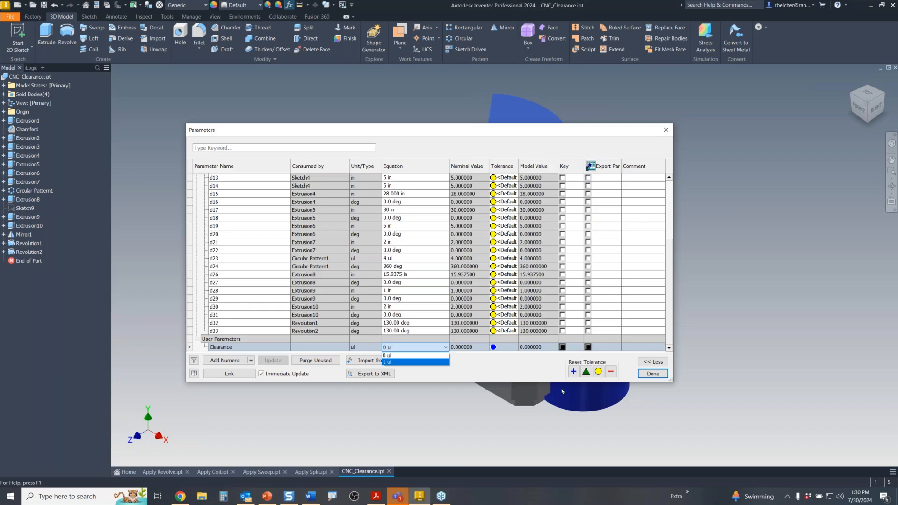
left_click(657, 377)
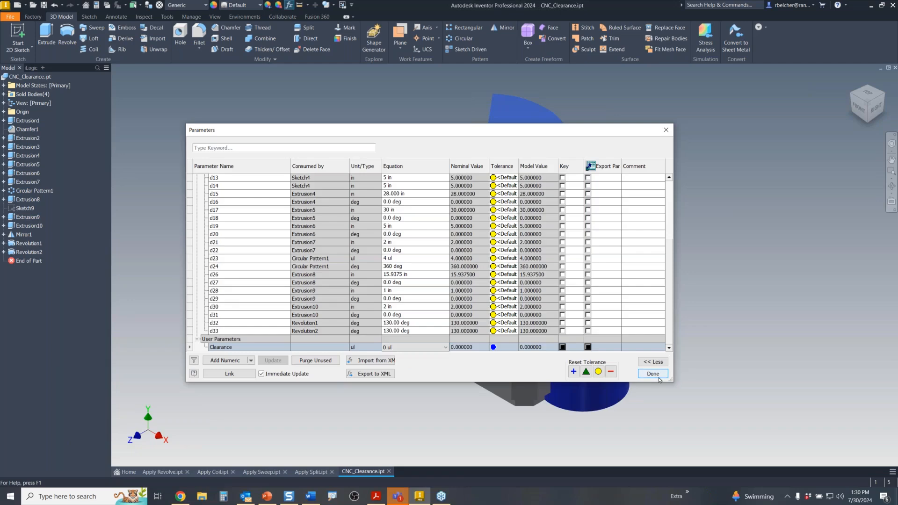
left_click(660, 376)
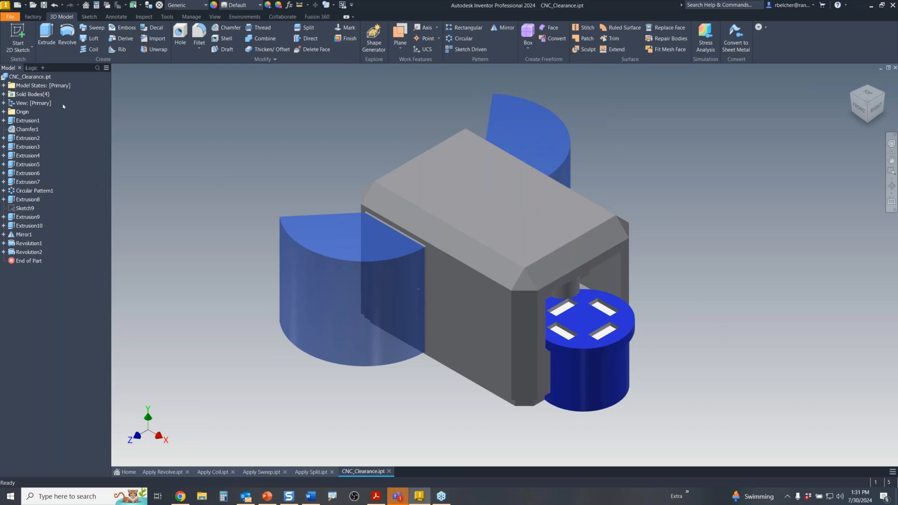
- Make Revolution1 suppress whenever Clearance ≠ 1 via its feature properties
right_click(35, 247)
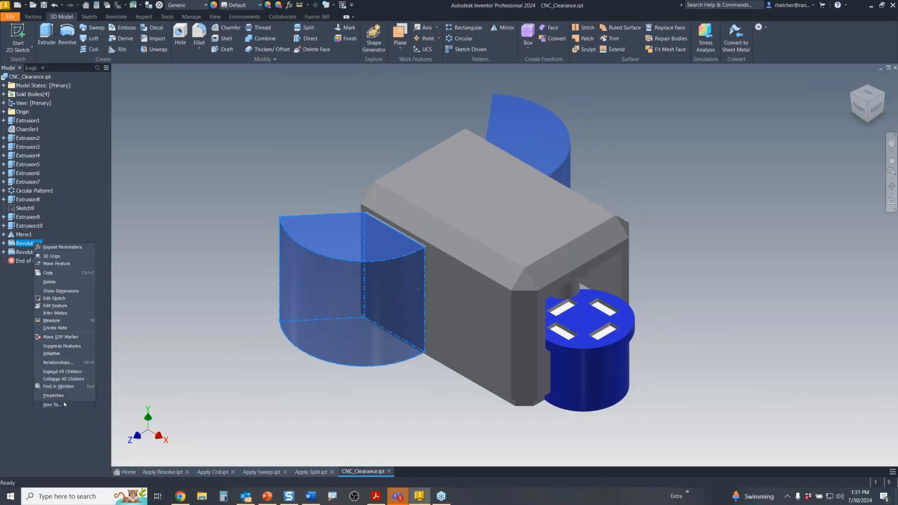
left_click(79, 396)
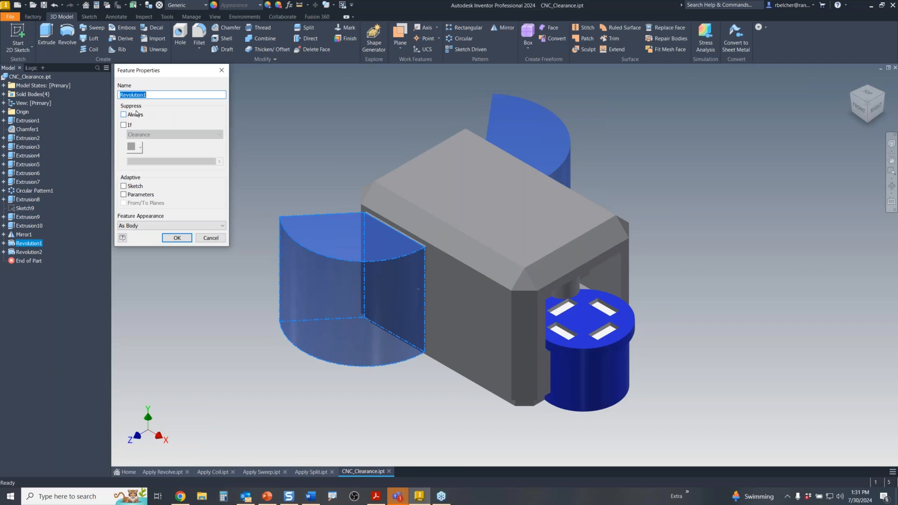
left_click(124, 125)
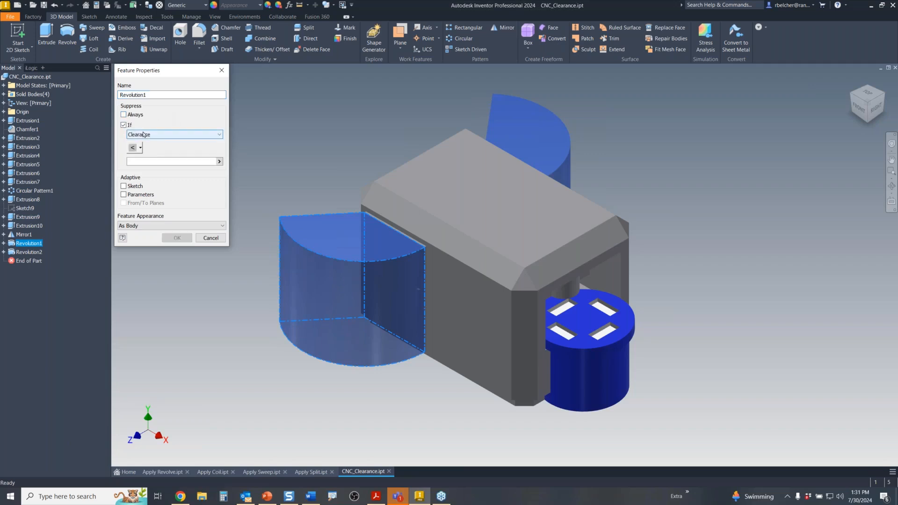
left_click(134, 147)
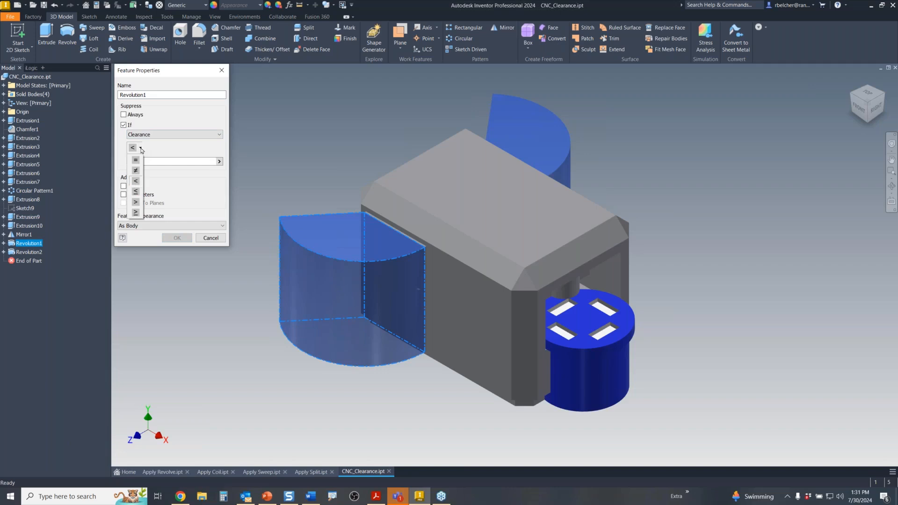
left_click(136, 171)
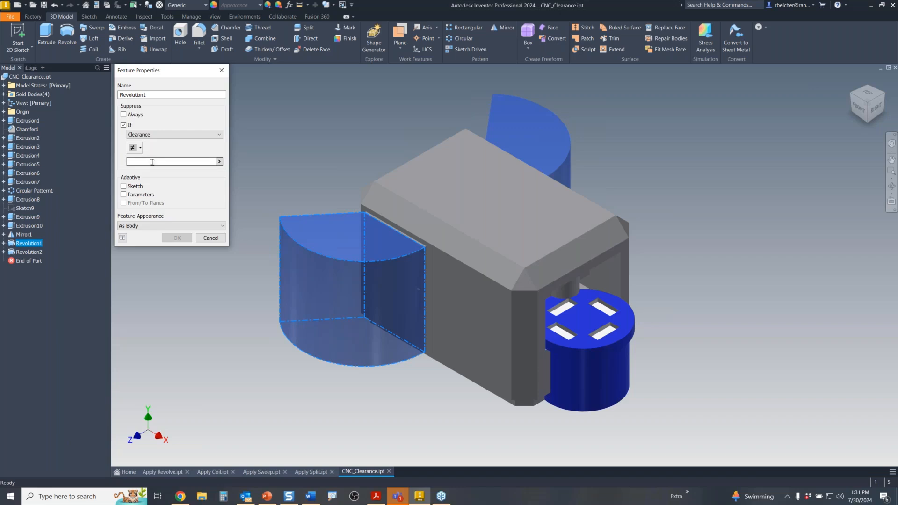
left_click(217, 161)
left_click(201, 161)
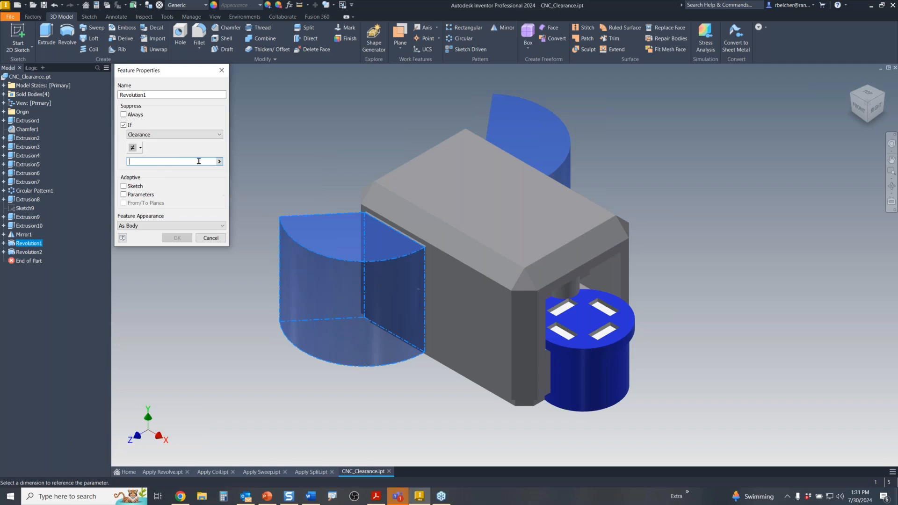
type("1")
left_click(177, 237)
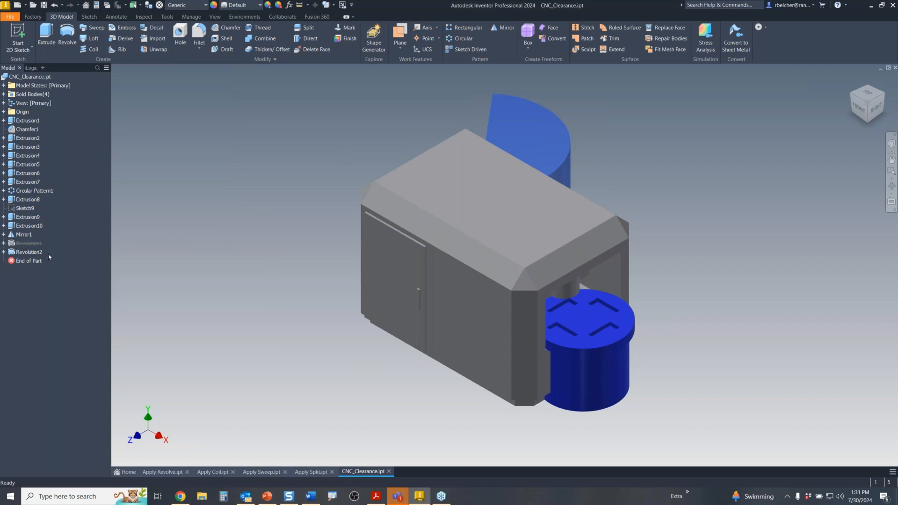
- Give Revolution2 the same Suppress If condition, Clearance ≠ 1
right_click(32, 253)
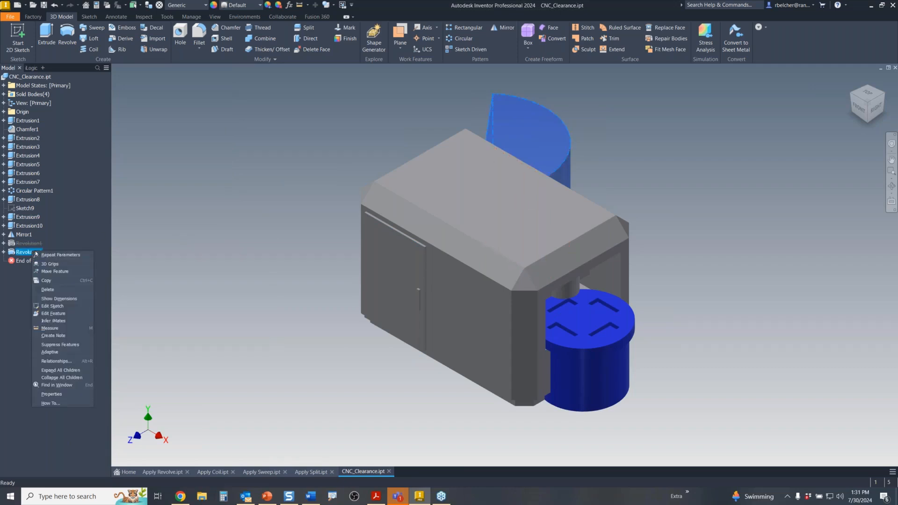
left_click(51, 394)
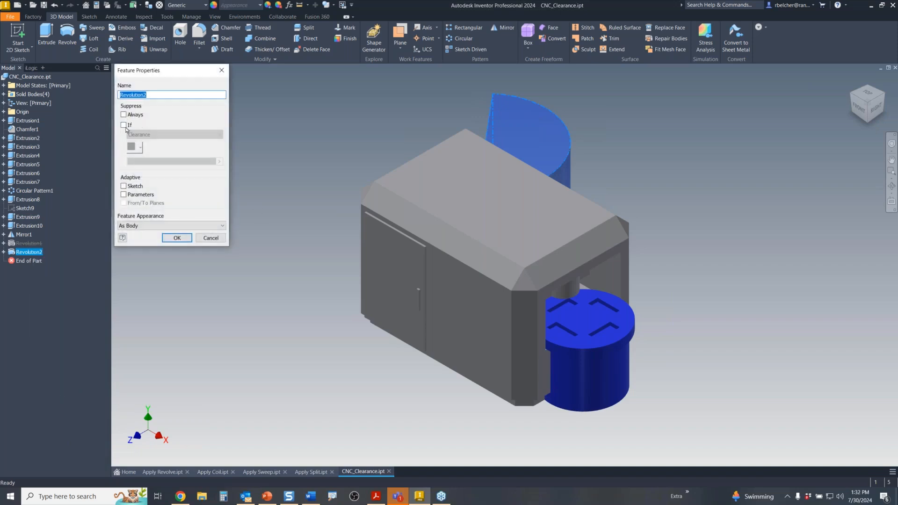
left_click(124, 125)
left_click(134, 147)
left_click(136, 170)
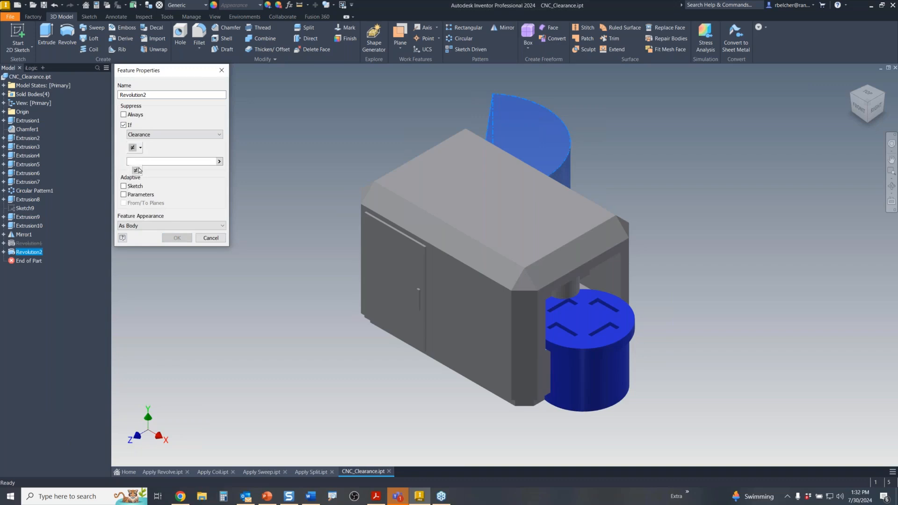
type("1")
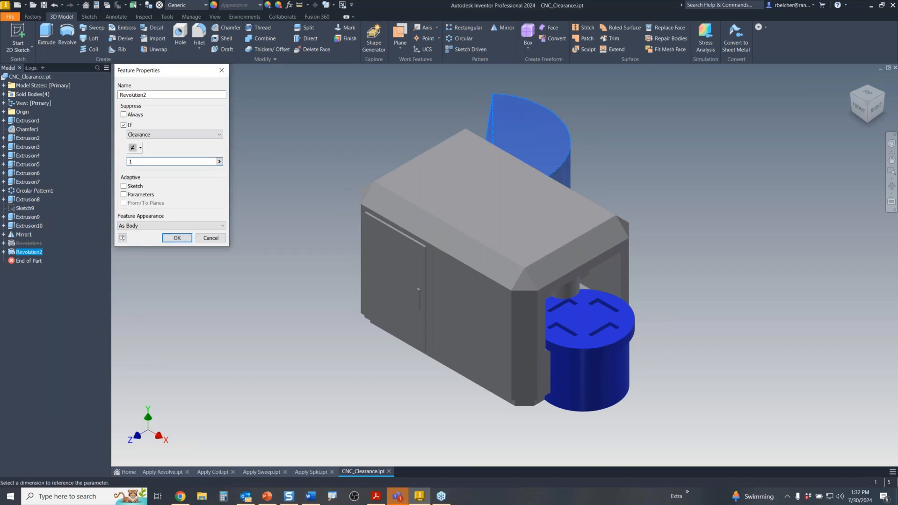
left_click(177, 238)
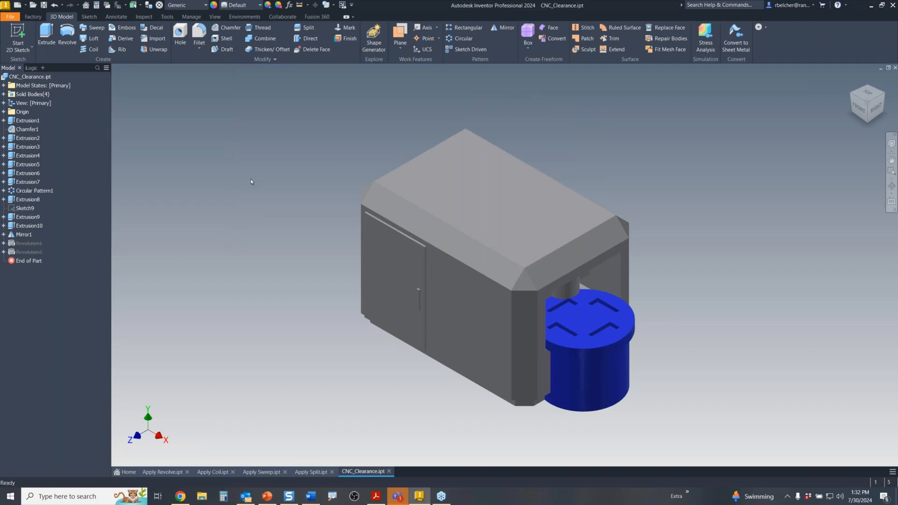
middle_click_drag(333, 93, 424, 90)
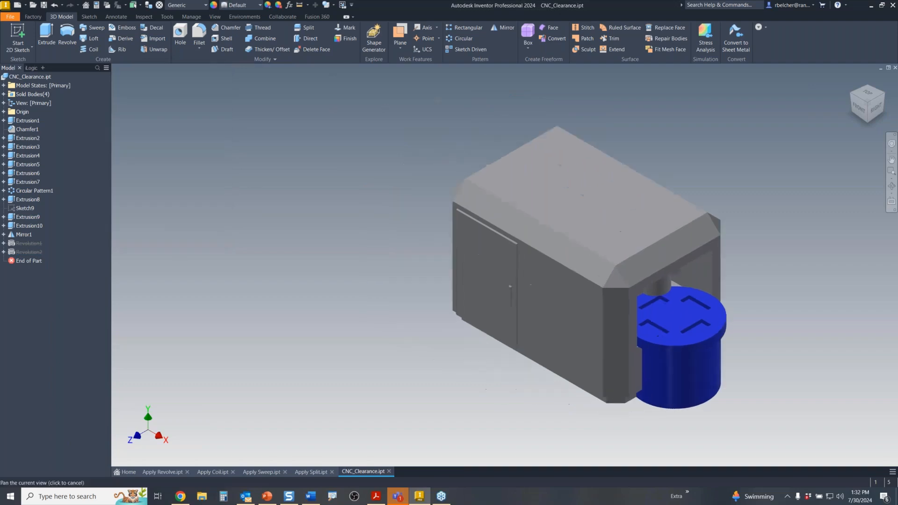
- Switch the Clearance parameter between 1 ul and 0, finishing at 1 ul
left_click(289, 5)
scroll(335, 231, "down", 4)
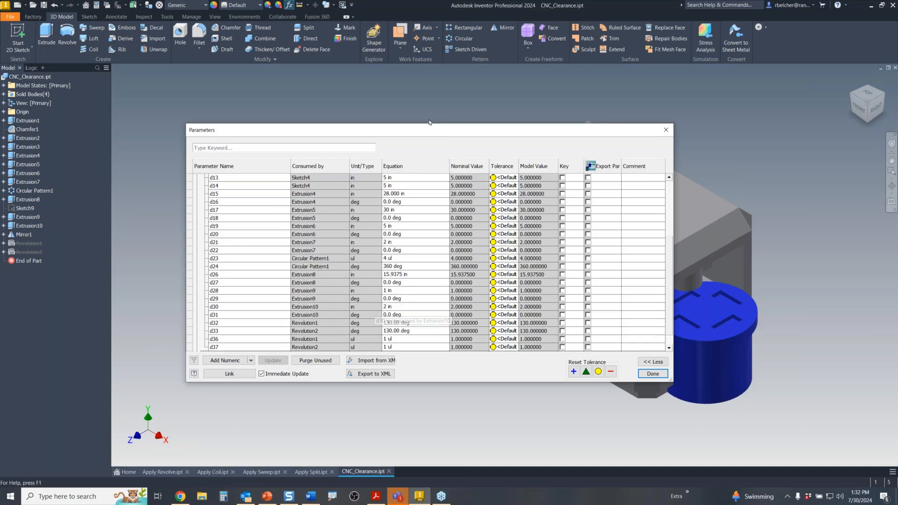
left_click_drag(435, 133, 275, 87)
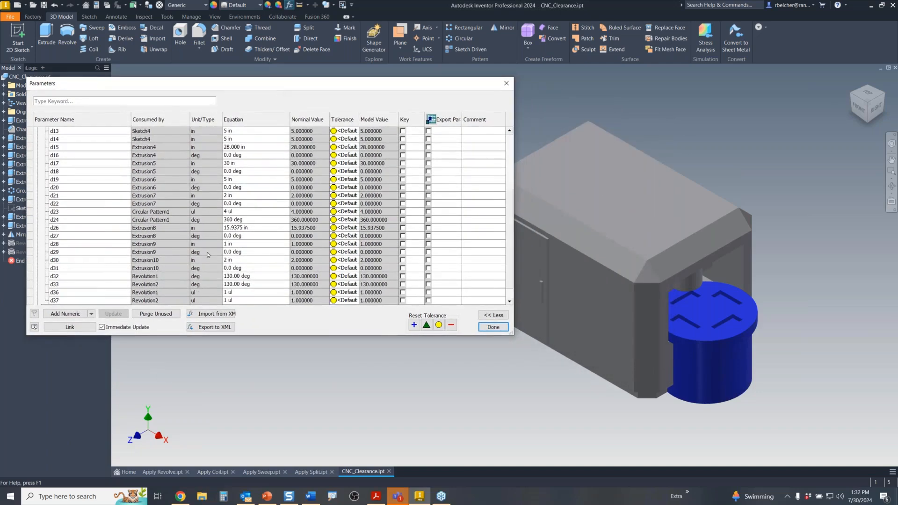
scroll(206, 276, "down", 2)
left_click(241, 302)
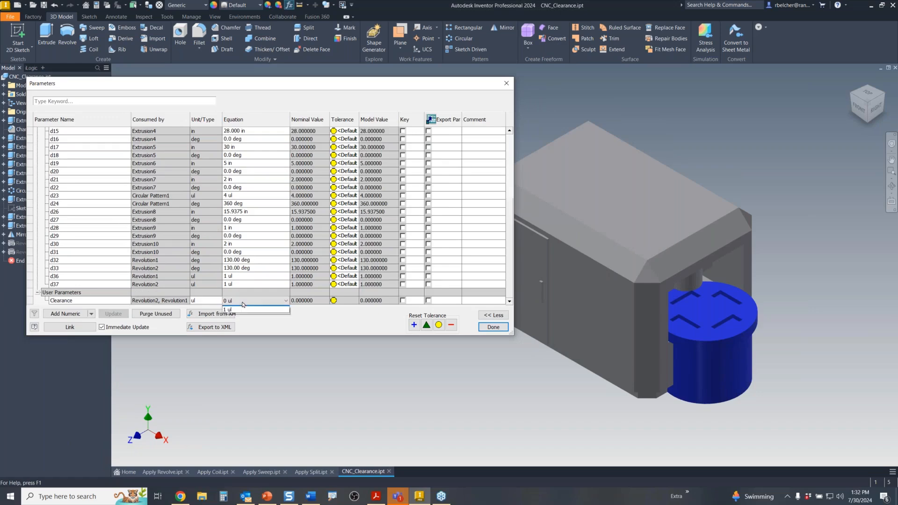
left_click(234, 316)
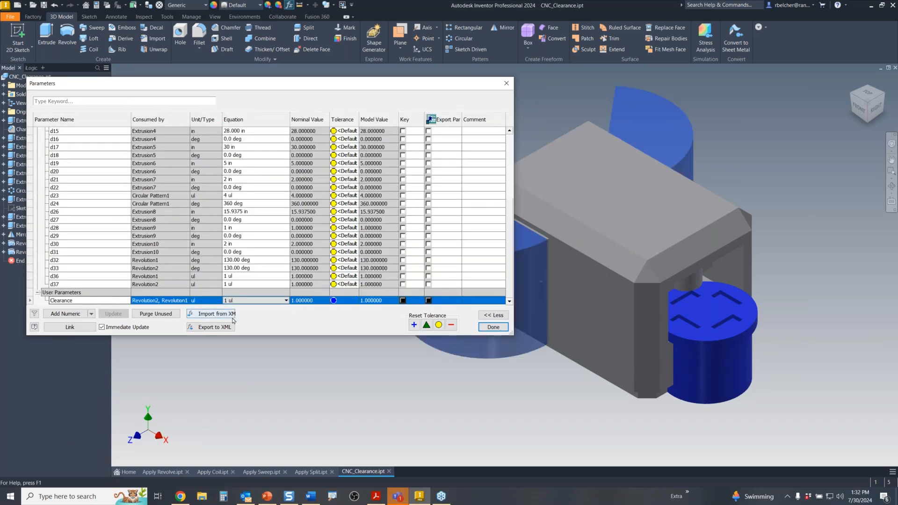
left_click(246, 301)
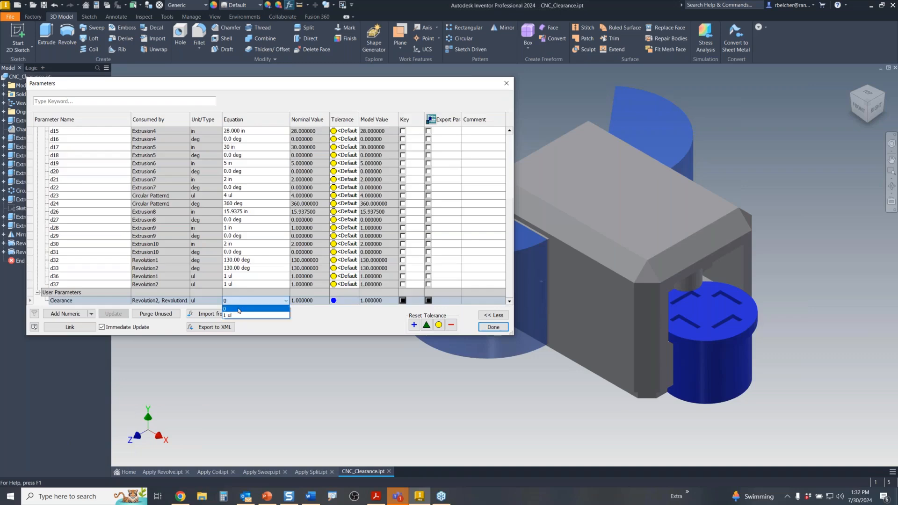
left_click(239, 309)
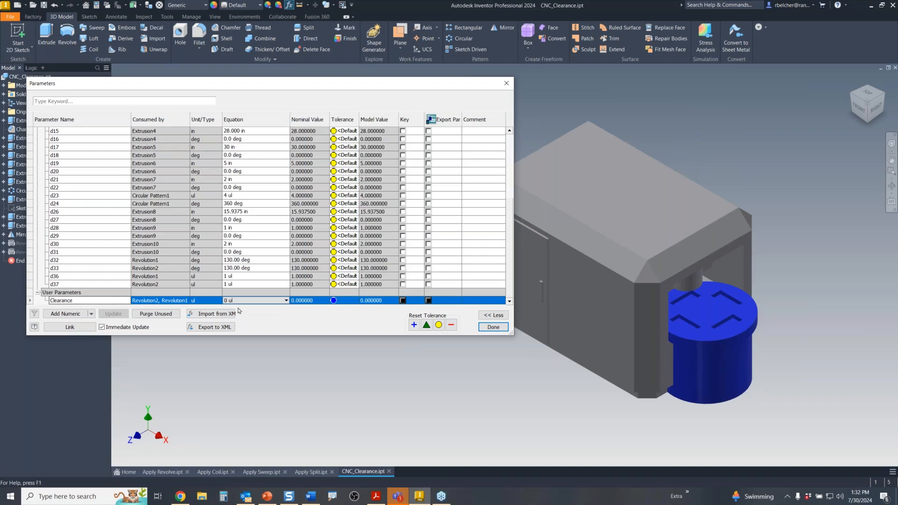
left_click(243, 301)
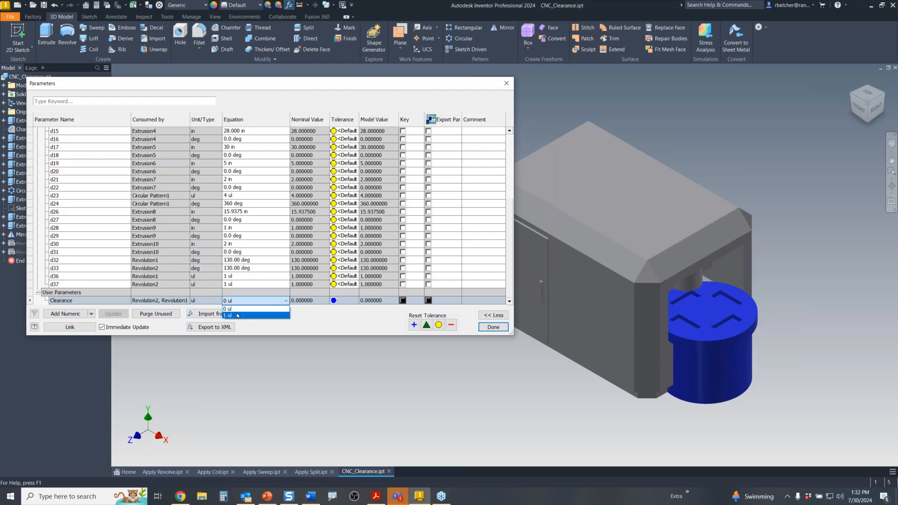
left_click(236, 316)
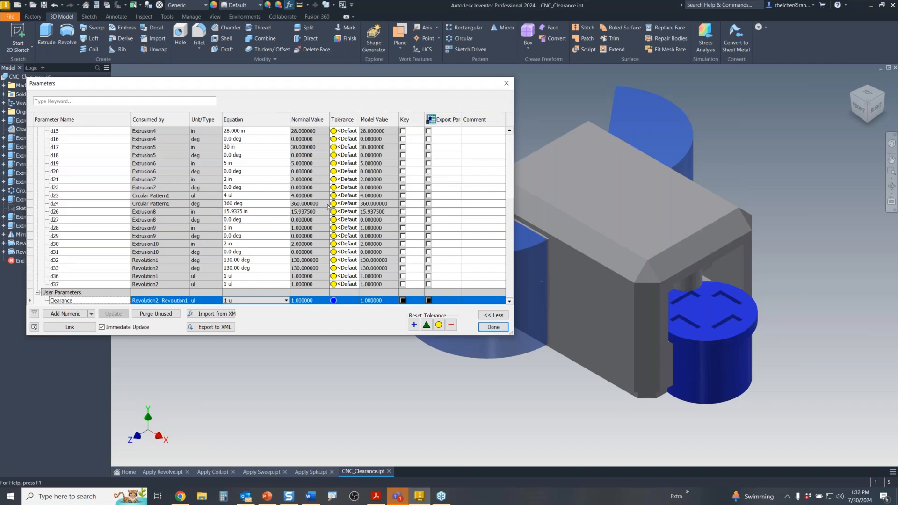
- Close the Parameters dialog, leaving Clearance at 1 ul
left_click(506, 84)
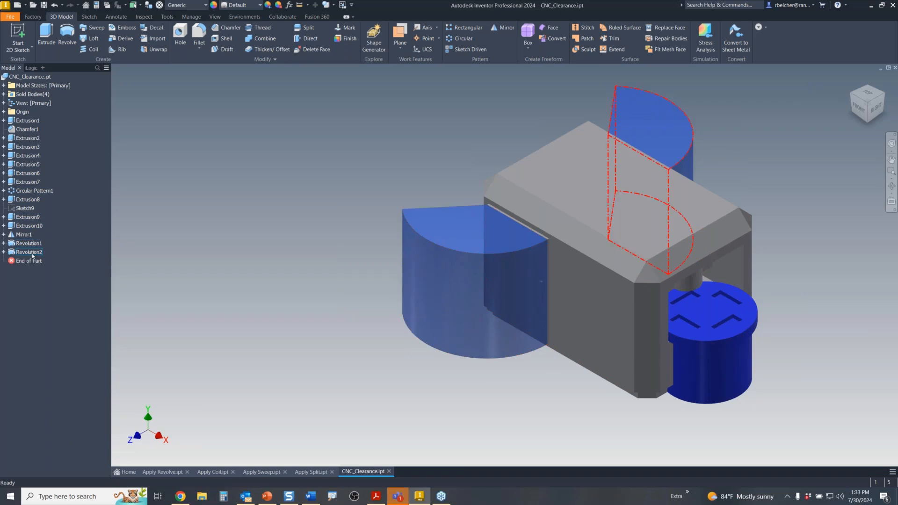
- Close CNC_Clearance.ipt, Apply Revolve.ipt and Apply Split.ipt, discarding changes to each
middle_click_drag(297, 217, 277, 207)
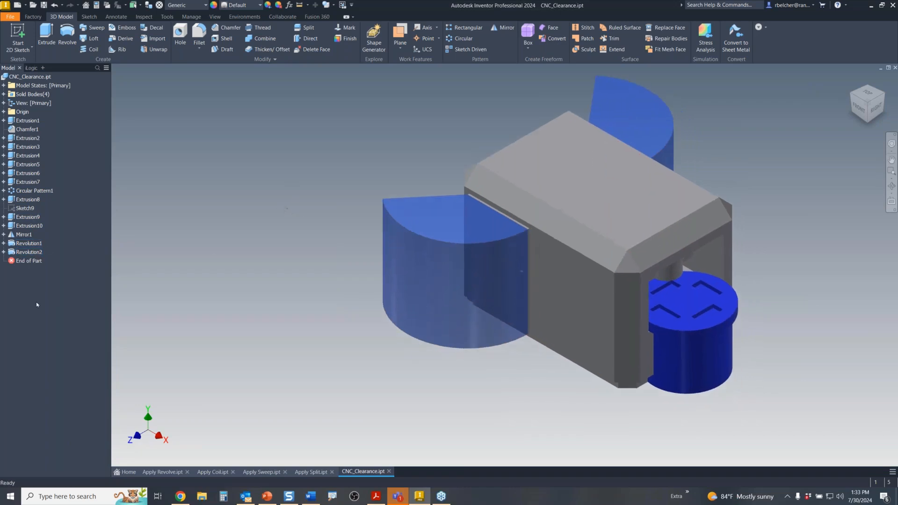
left_click(895, 68)
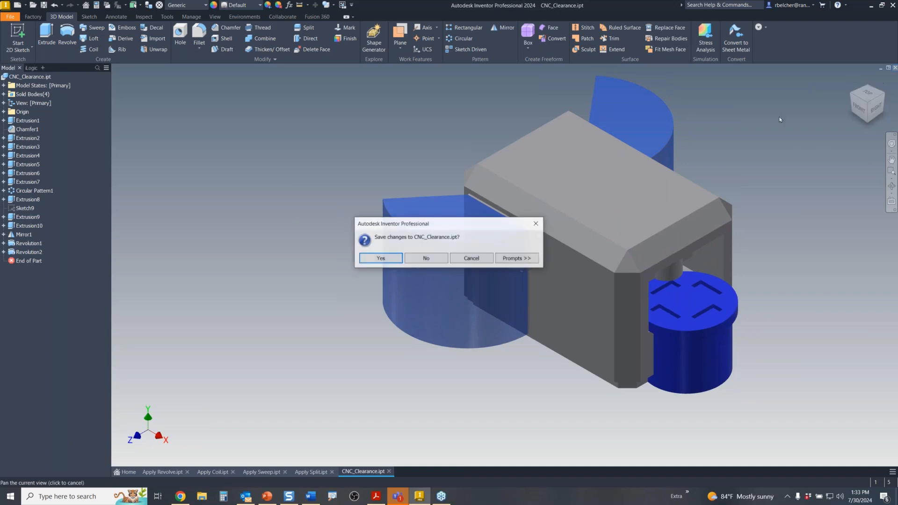
left_click(425, 258)
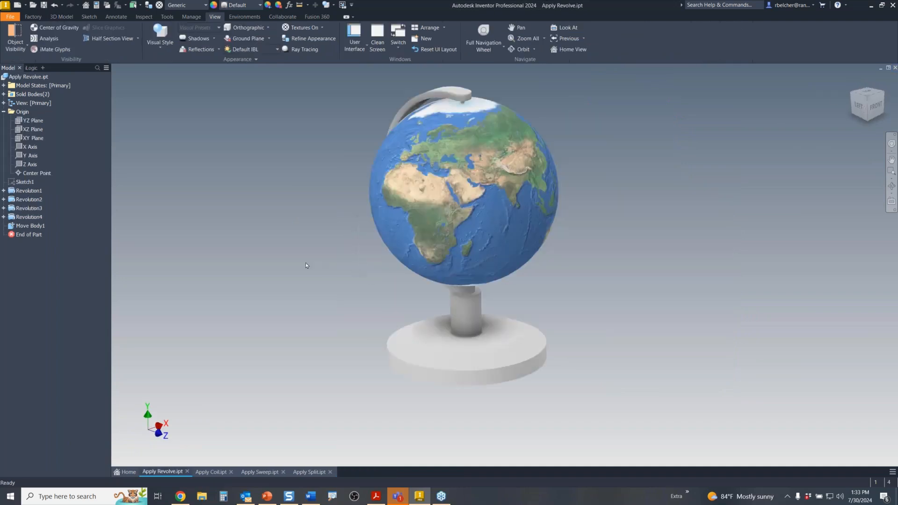
left_click(894, 67)
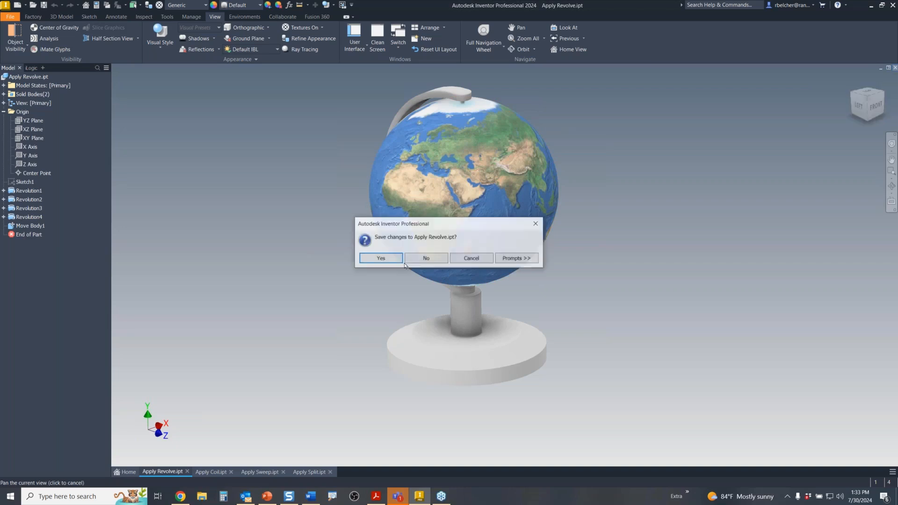
left_click(426, 258)
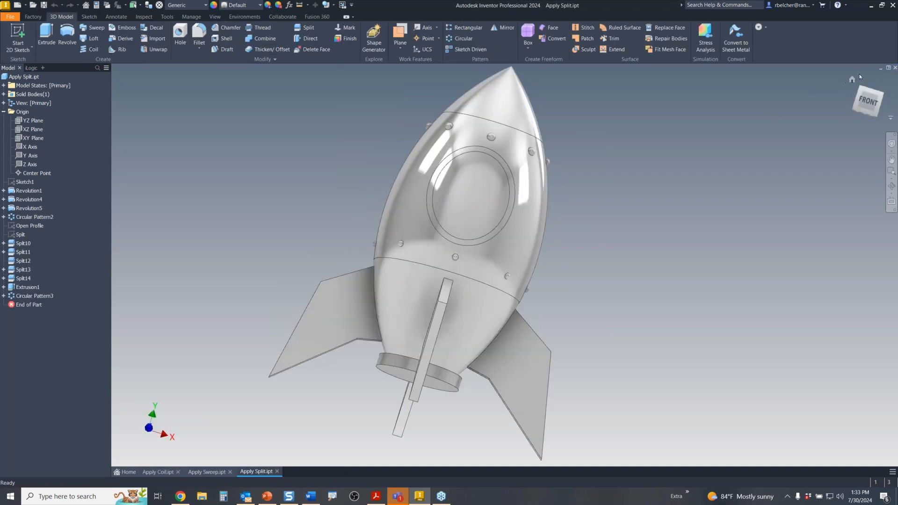
left_click(895, 68)
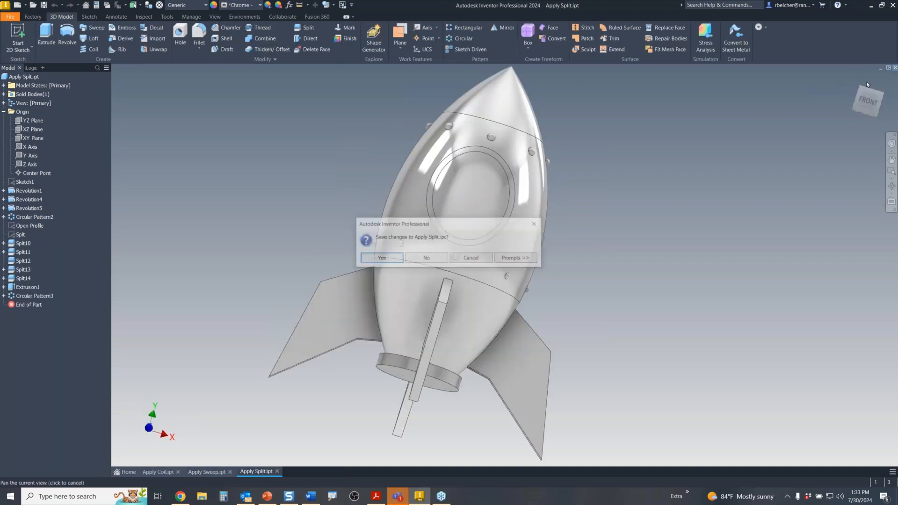
left_click(423, 259)
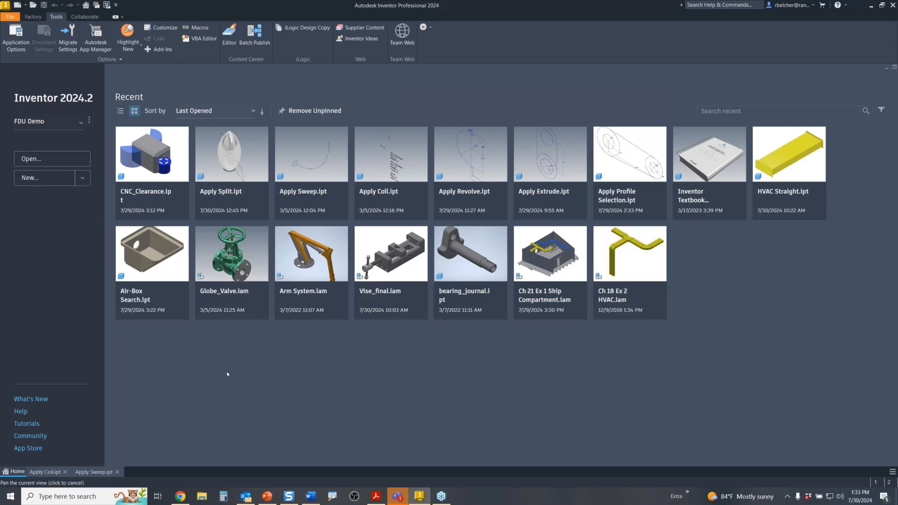
- Open the Vise_final.iam assembly from the Open dialog's file grid
left_click(31, 6)
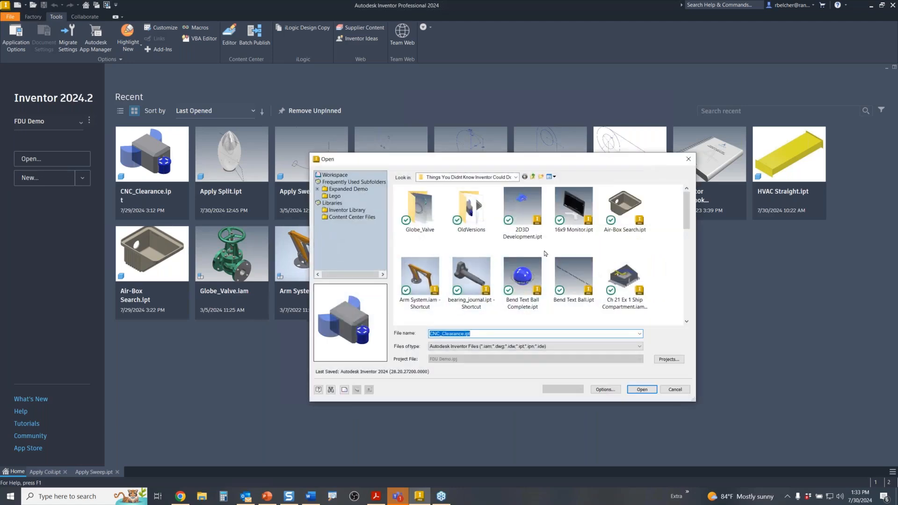
scroll(531, 279, "down", 6)
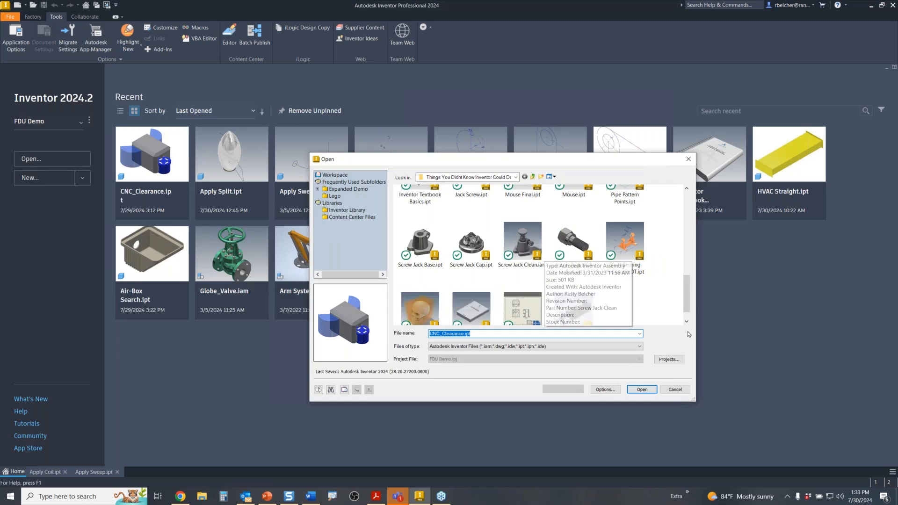
double_click(575, 309)
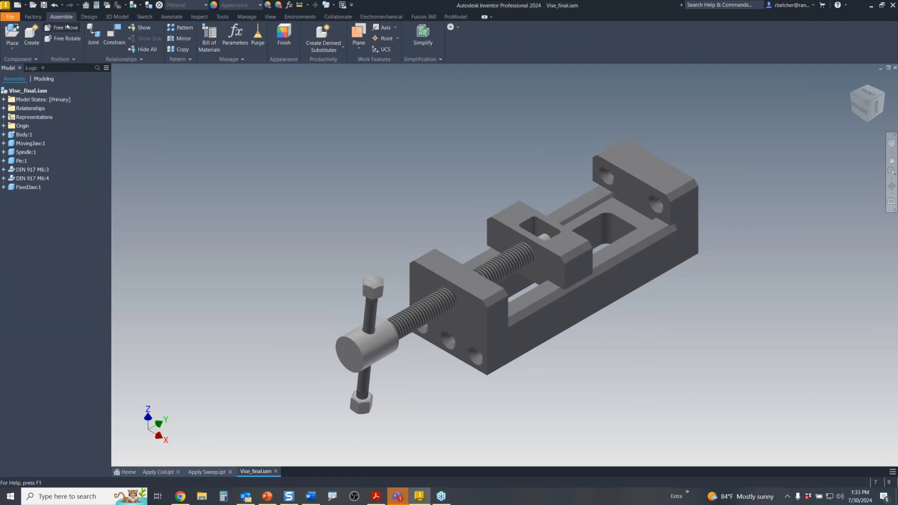
- With Free Move, drag the moving jaw, spindle with handle, and DIN 917 hex nut clear of the vise
left_click(106, 42)
left_click_drag(504, 220, 426, 126)
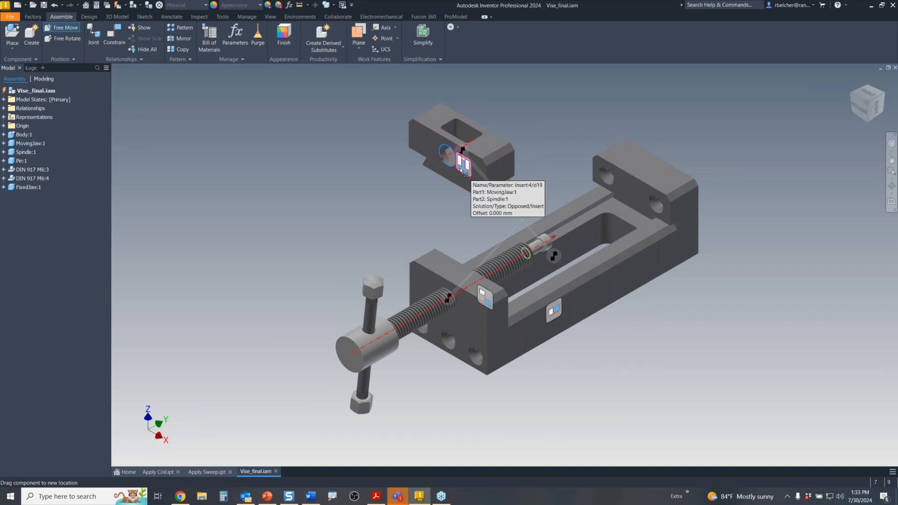
mouse_move(509, 195)
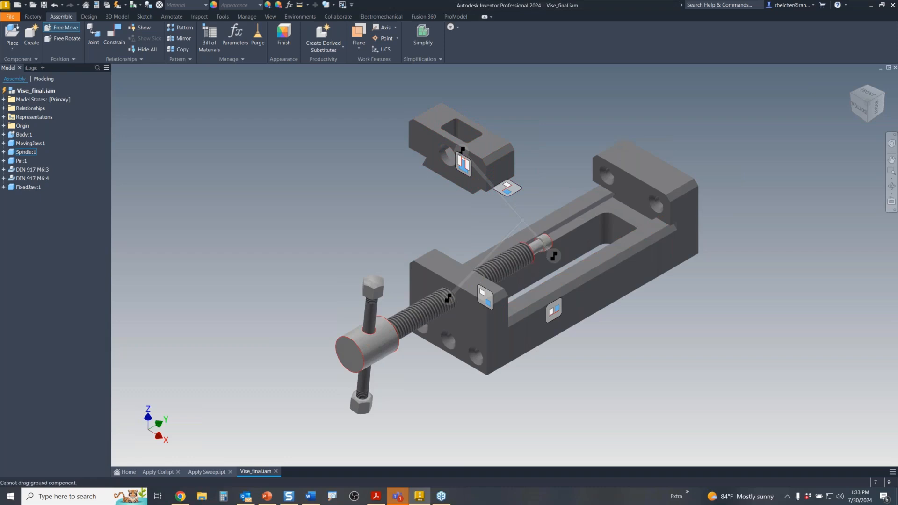
mouse_move(495, 309)
mouse_move(553, 310)
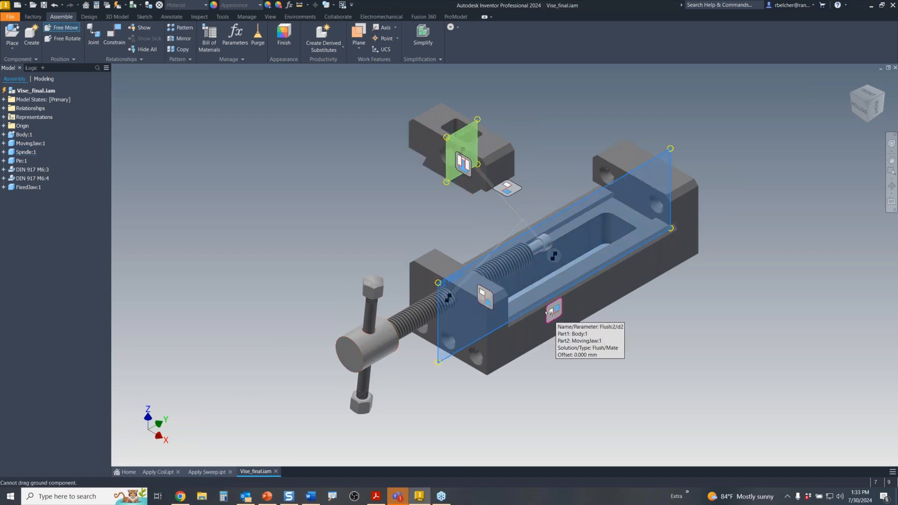
left_click_drag(370, 338, 233, 288)
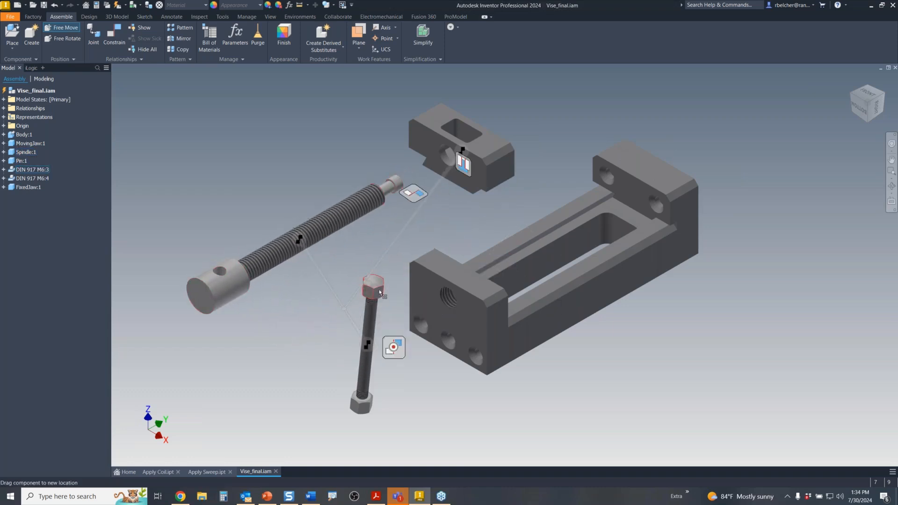
left_click_drag(379, 292, 361, 254)
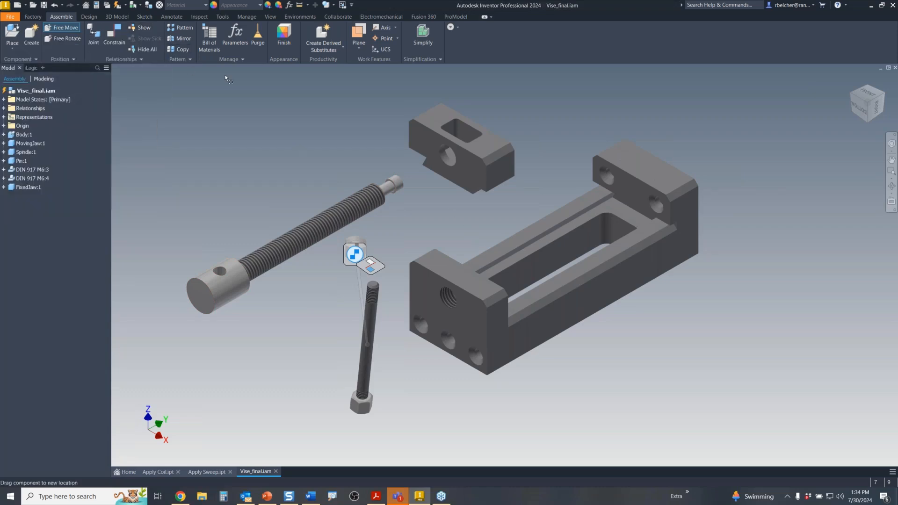
- Show the vise body's relationships and expand Body:1 to list Mate:1, Mate:6, Flush:2, Insert:3, Flush:3
left_click(140, 27)
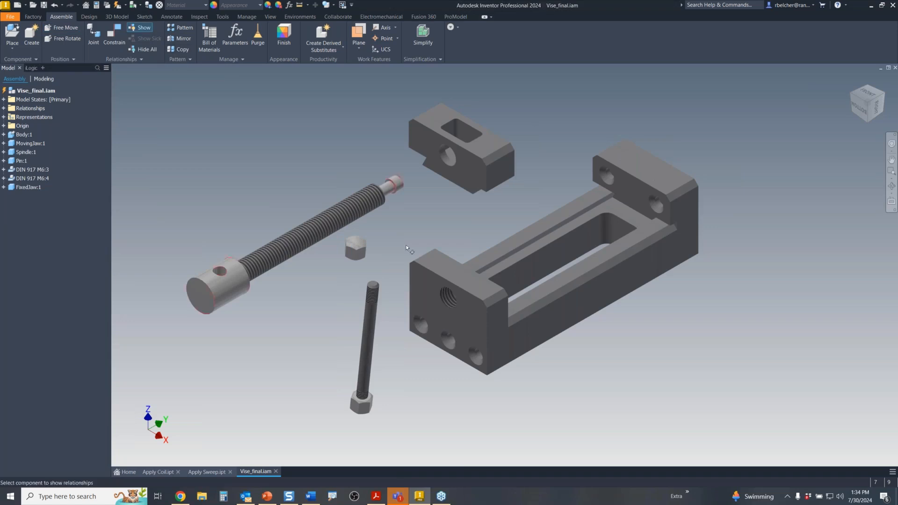
left_click(434, 274)
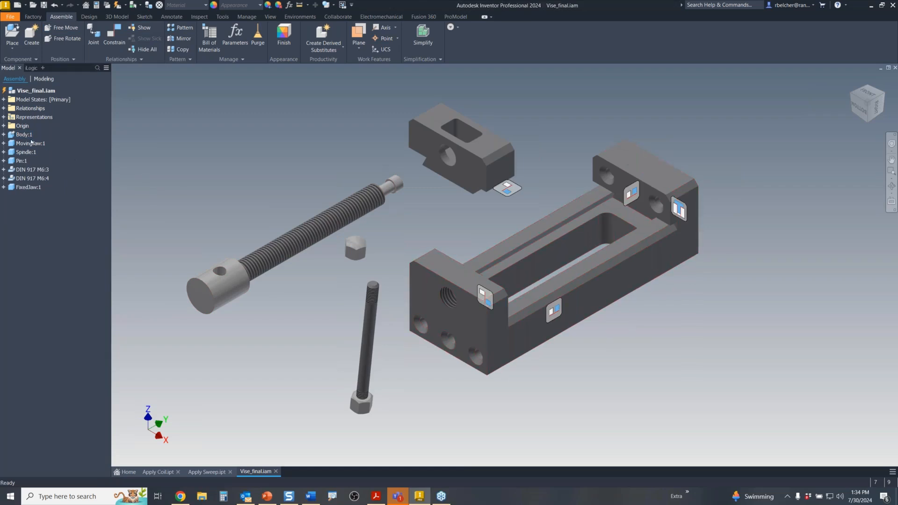
left_click(4, 134)
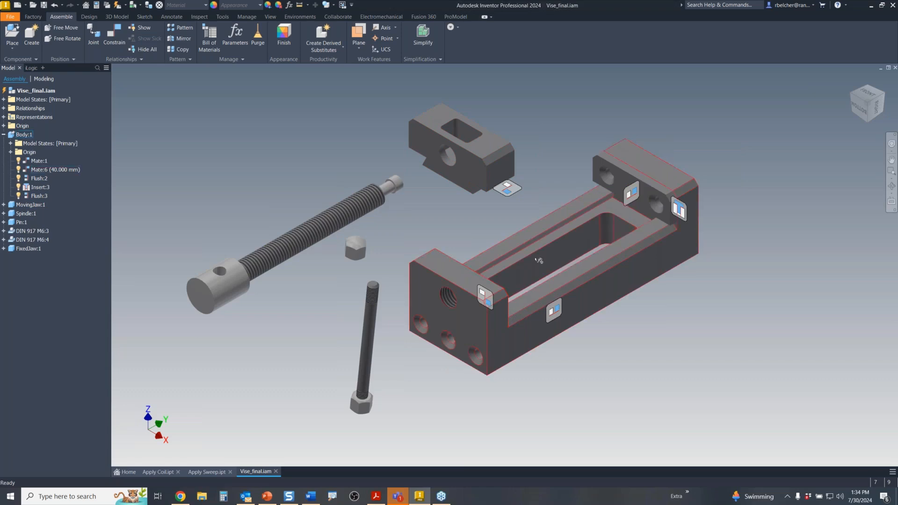
mouse_move(514, 194)
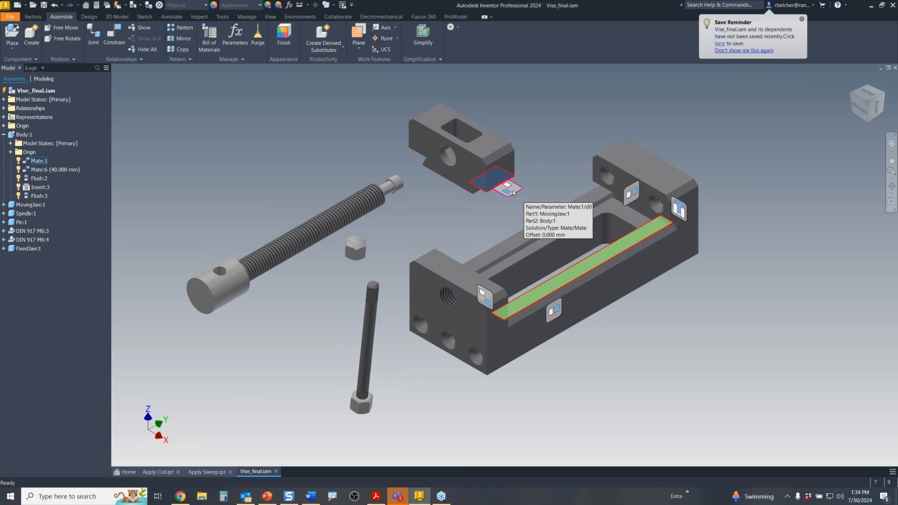
- Inspect Mate:1 in Edit Constraint without changing it, then select the spindle
double_click(508, 189)
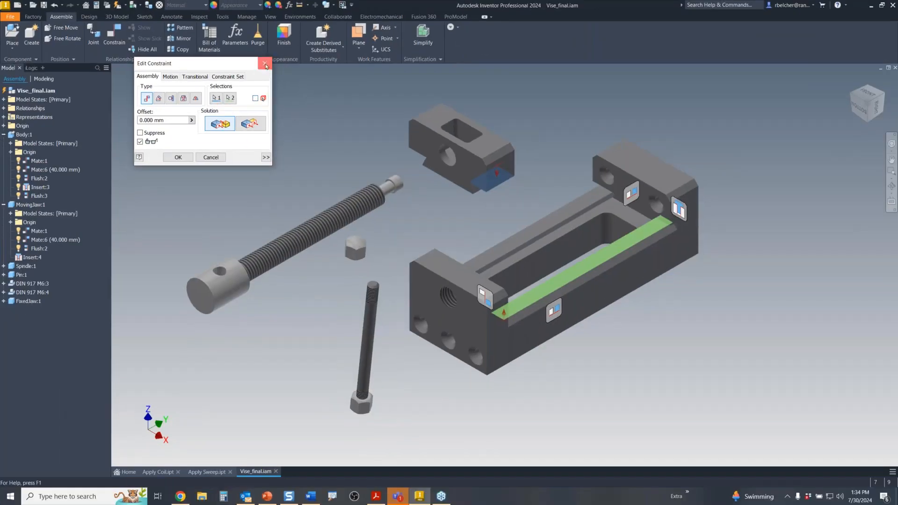
left_click(265, 63)
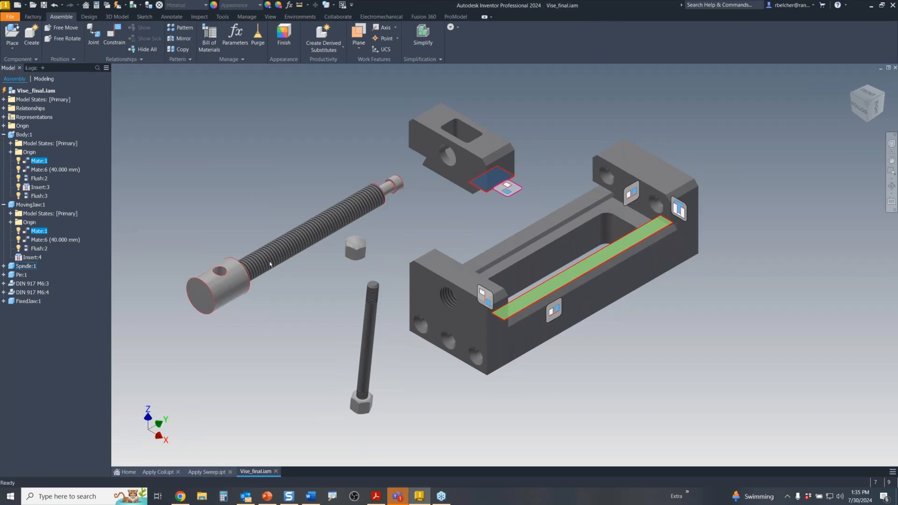
left_click(226, 282)
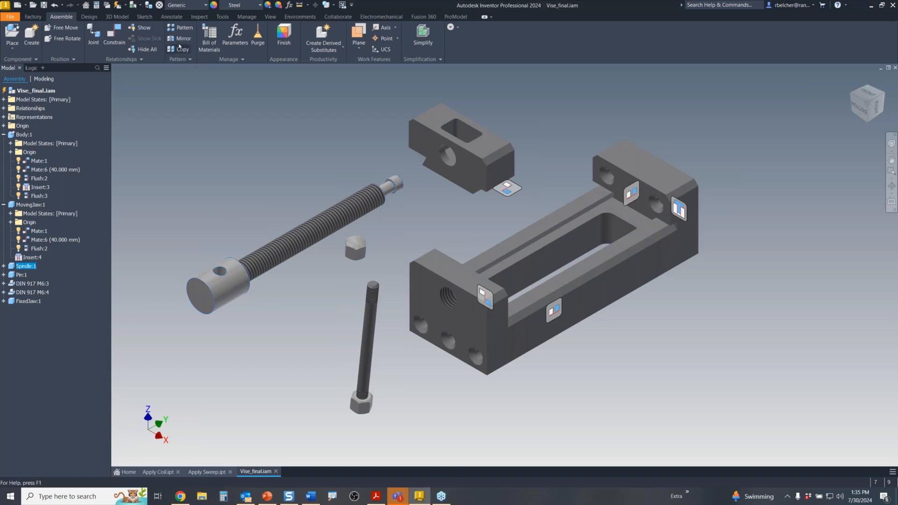
- Show the spindle, jaw and bolt constraints, hide them, and snap the parts back to assembled positions
left_click(144, 28)
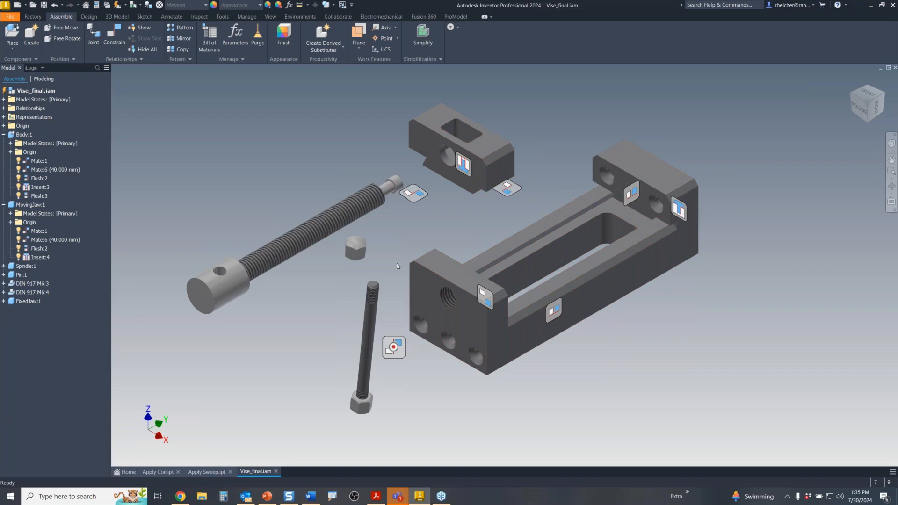
left_click(144, 49)
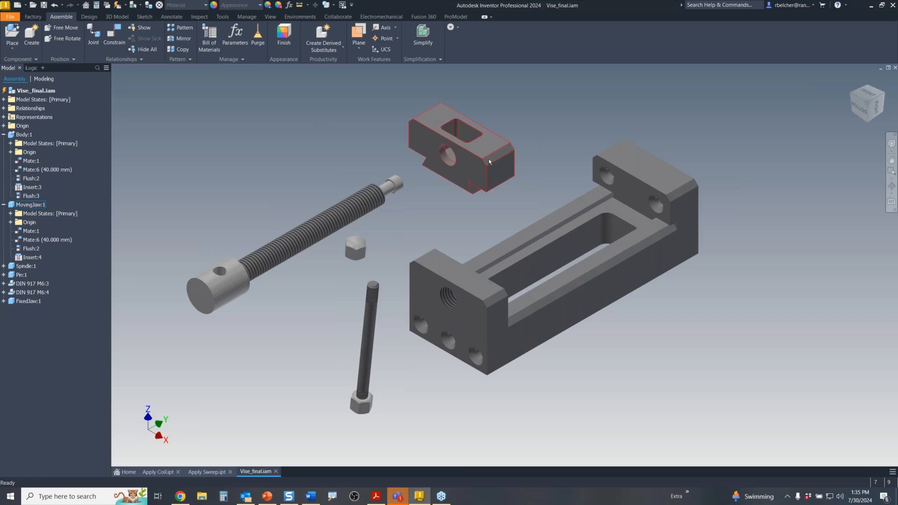
left_click_drag(489, 158, 472, 208)
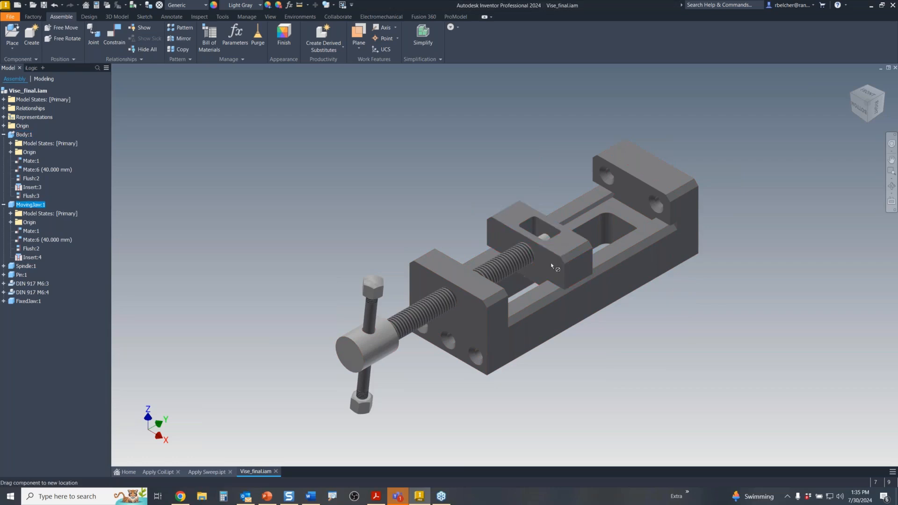
left_click(413, 187)
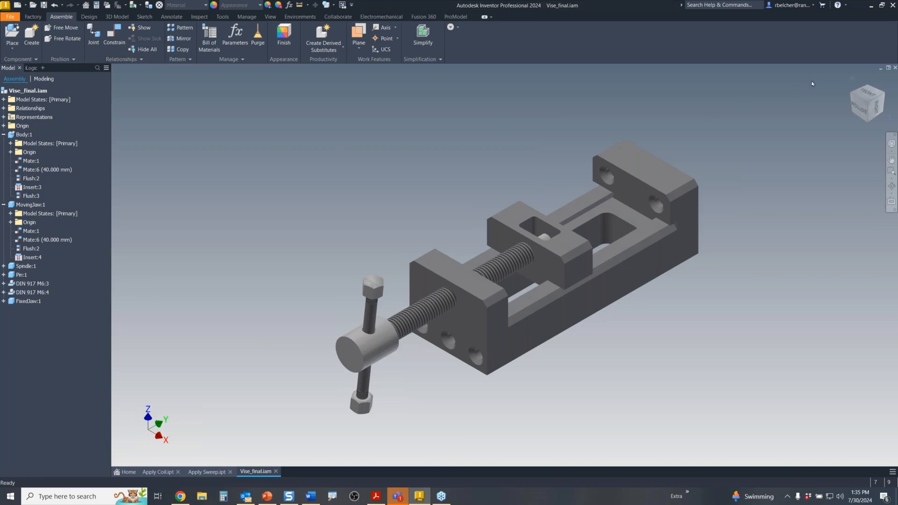
- Close Vise_final without saving and open Air-Box Search.ipt from the Recent grid
left_click(894, 69)
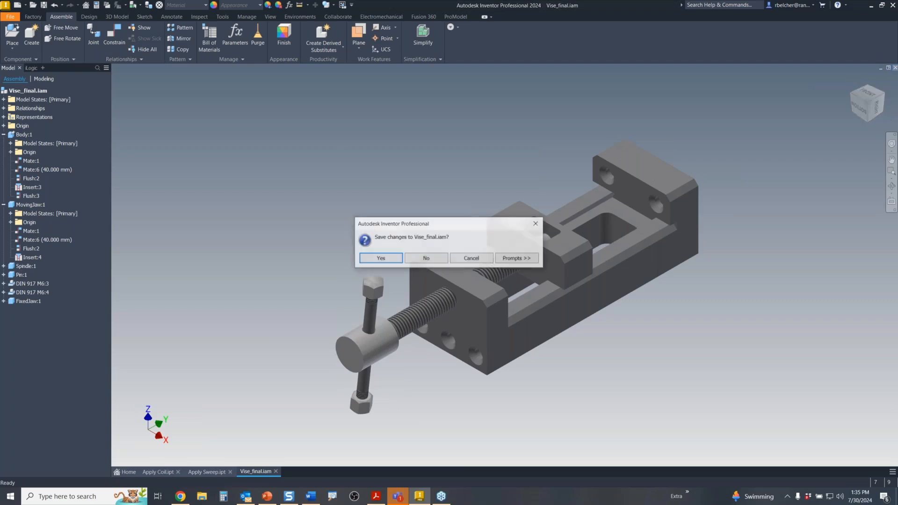
left_click(416, 258)
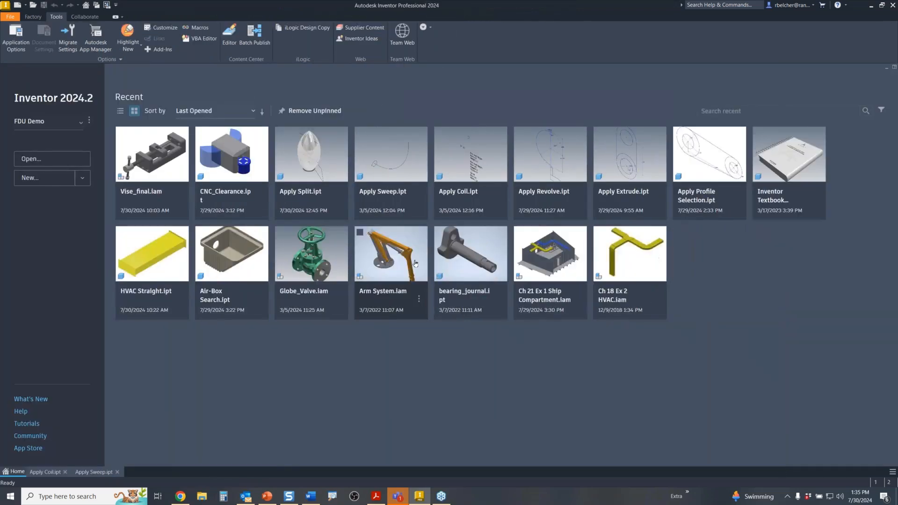
double_click(236, 261)
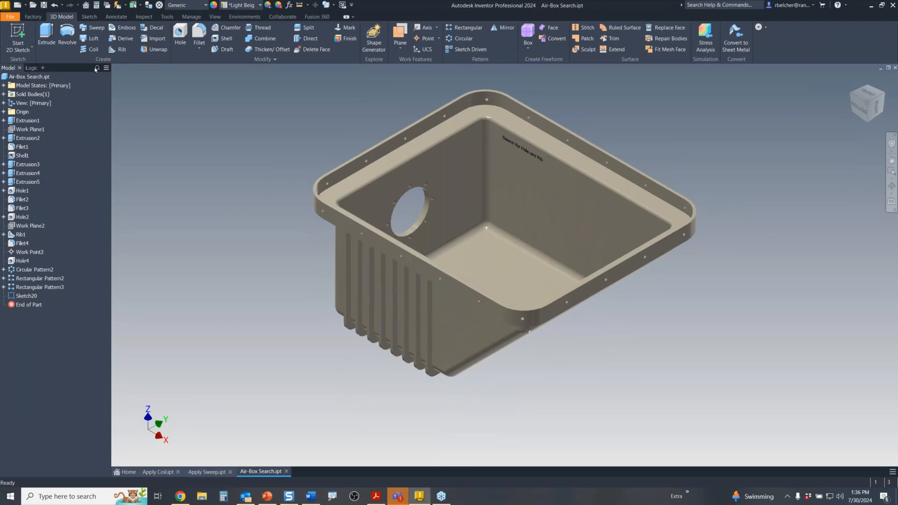
- Search the Air-Box feature tree for HOLE
left_click(96, 68)
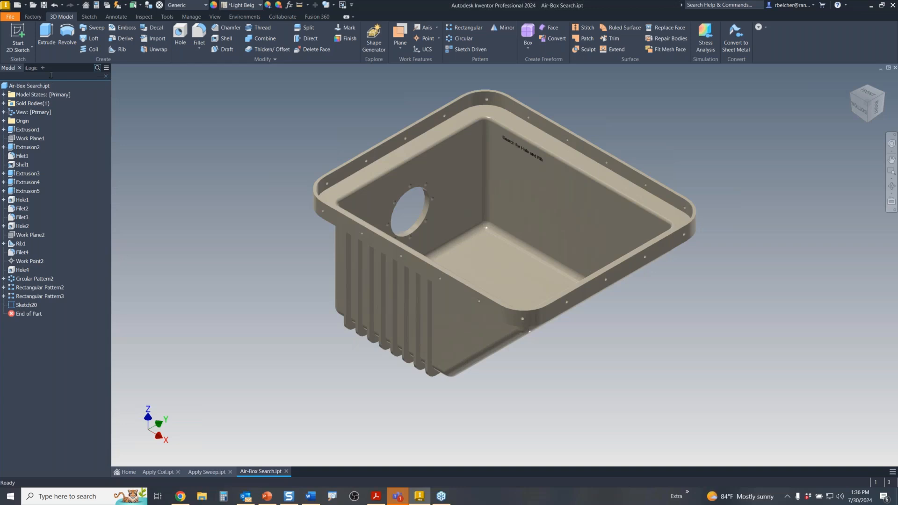
type("HOLE")
key("Return")
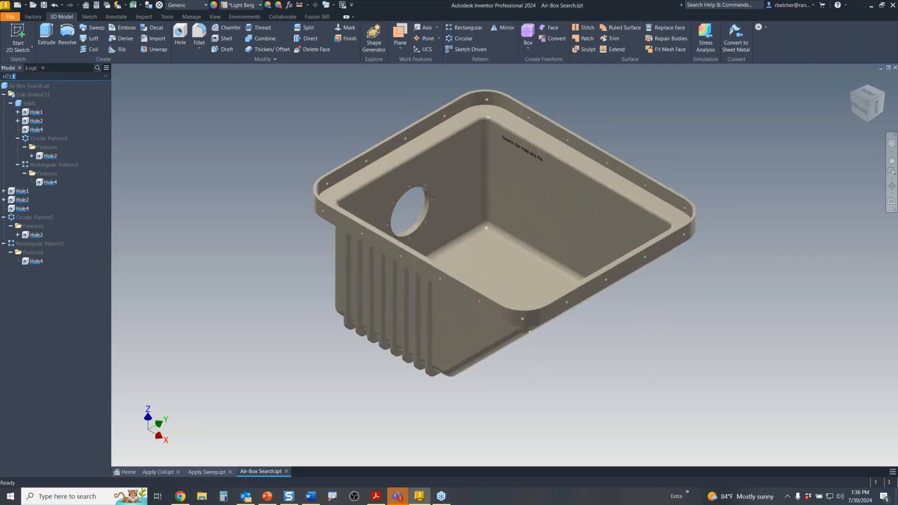
- Replace the search with RIB, then clear the filter to show the full feature tree
left_click_drag(16, 76, 3, 75)
type("RIB")
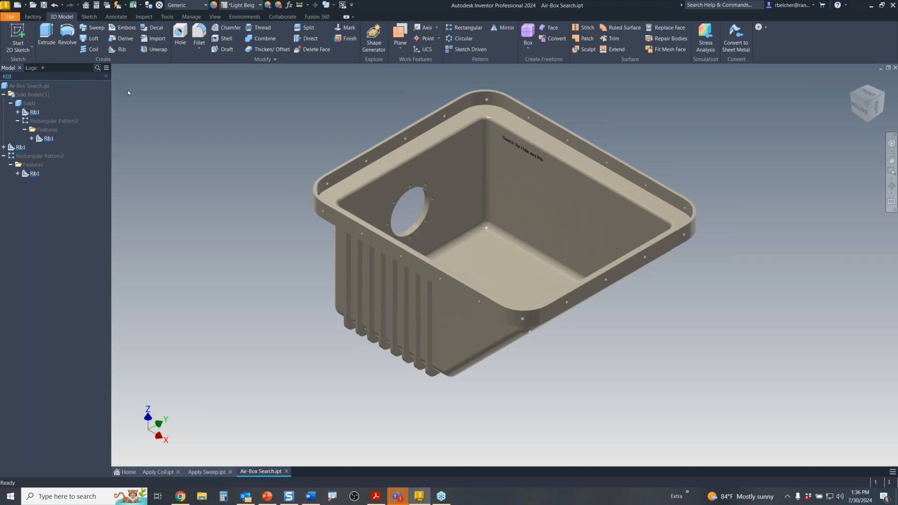
left_click(106, 77)
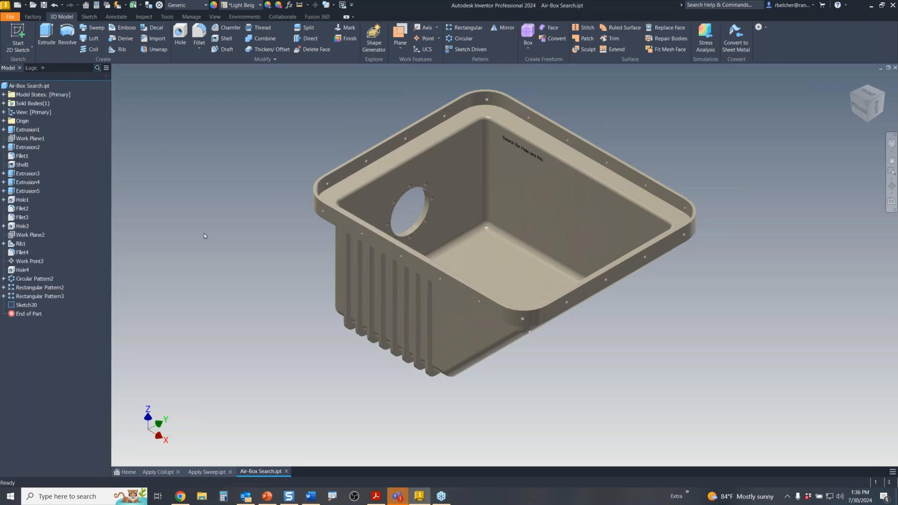
- Close Air-Box Search, Apply Sweep and Apply Coil unsaved, then open Ch 21 Ex 1 Ship Compartment.iam
left_click(286, 471)
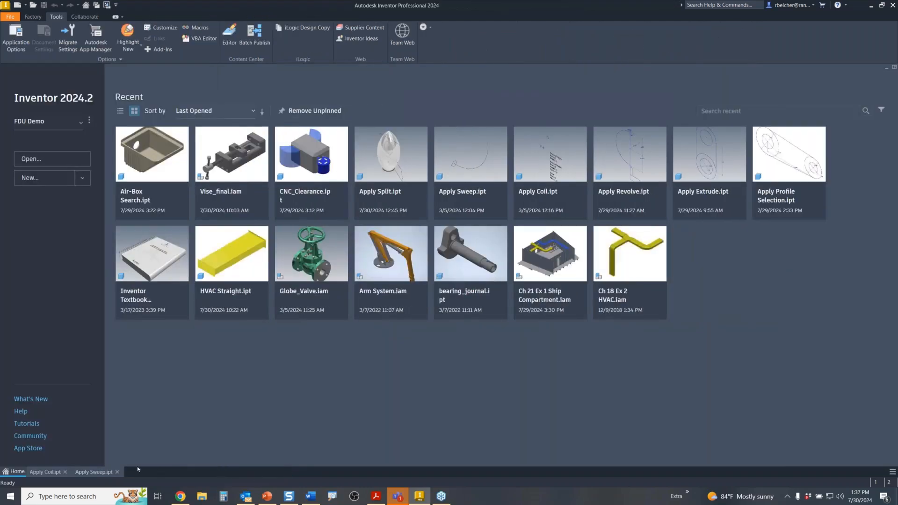
left_click(117, 472)
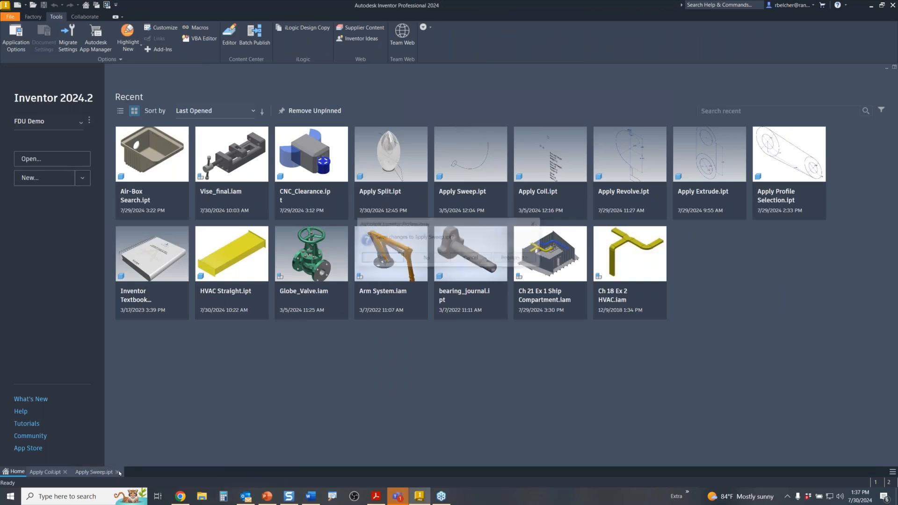
left_click(426, 257)
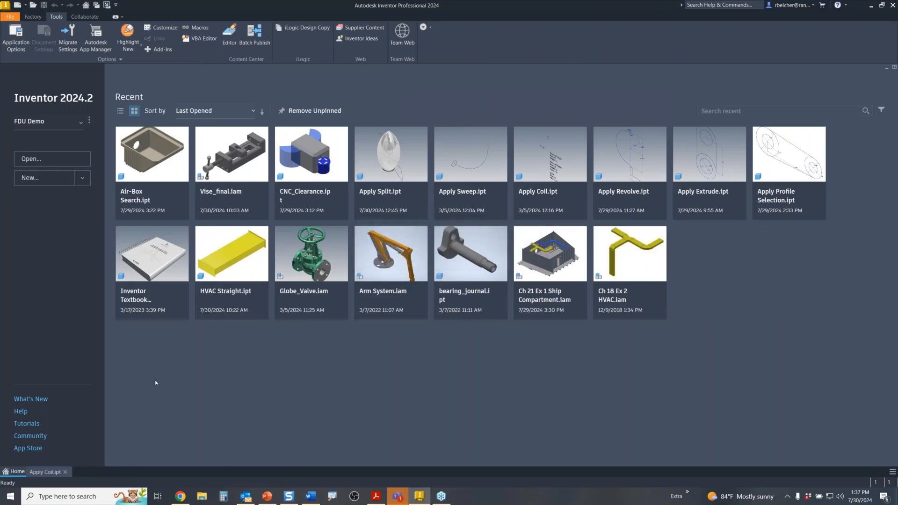
left_click(65, 472)
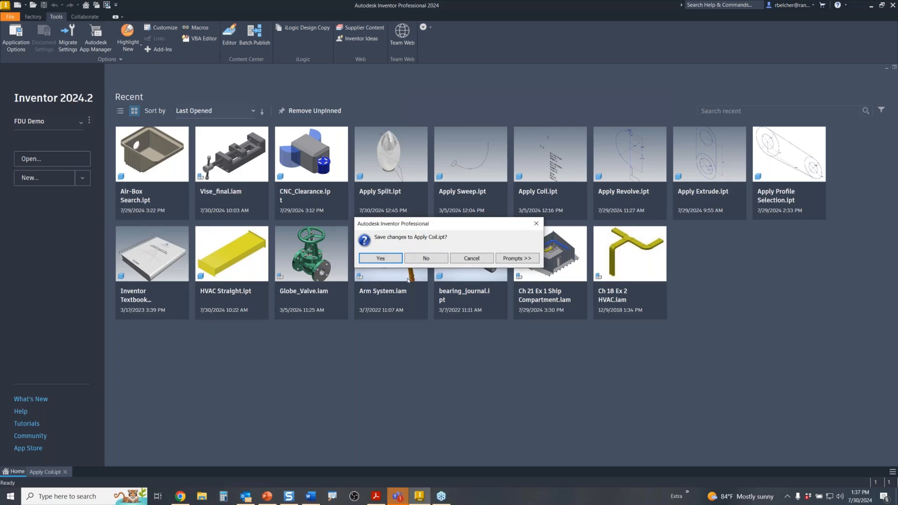
left_click(422, 260)
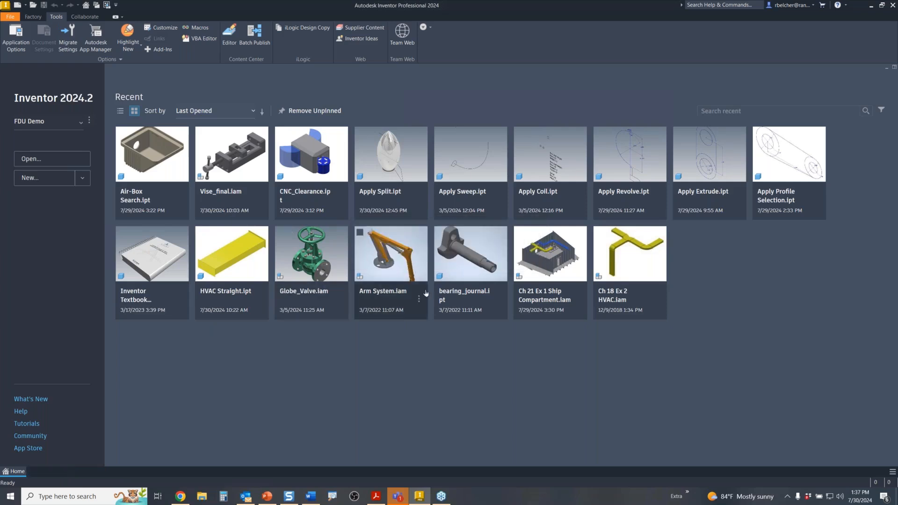
double_click(540, 270)
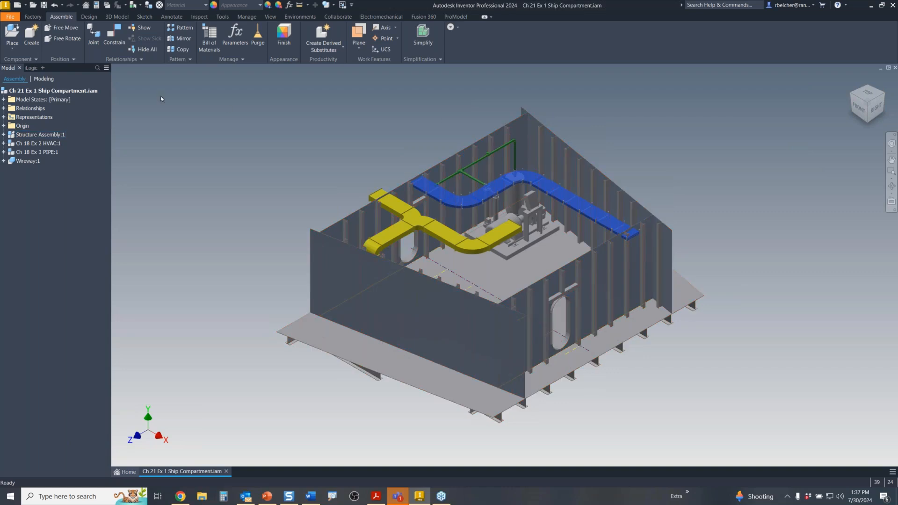
- Search the assembly browser for 'tee', widen the tree panel, then change the search to 'Pi'
left_click(97, 69)
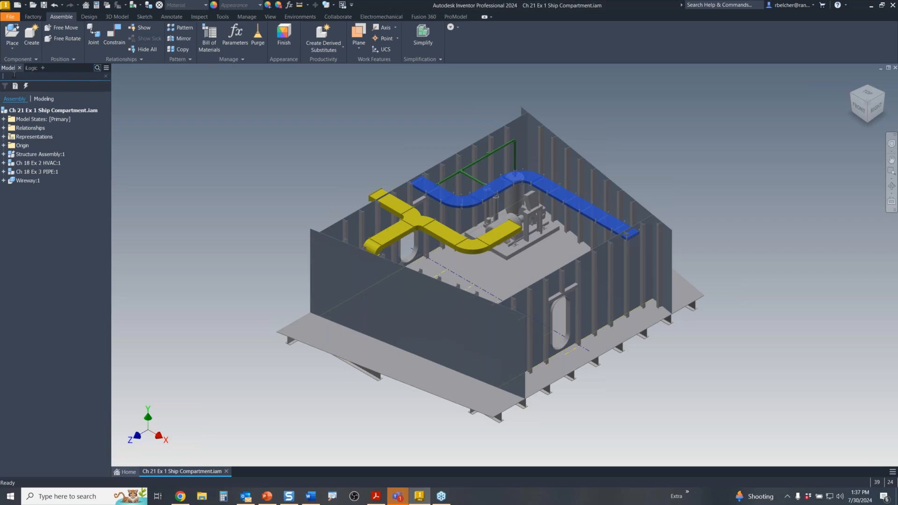
type("tee")
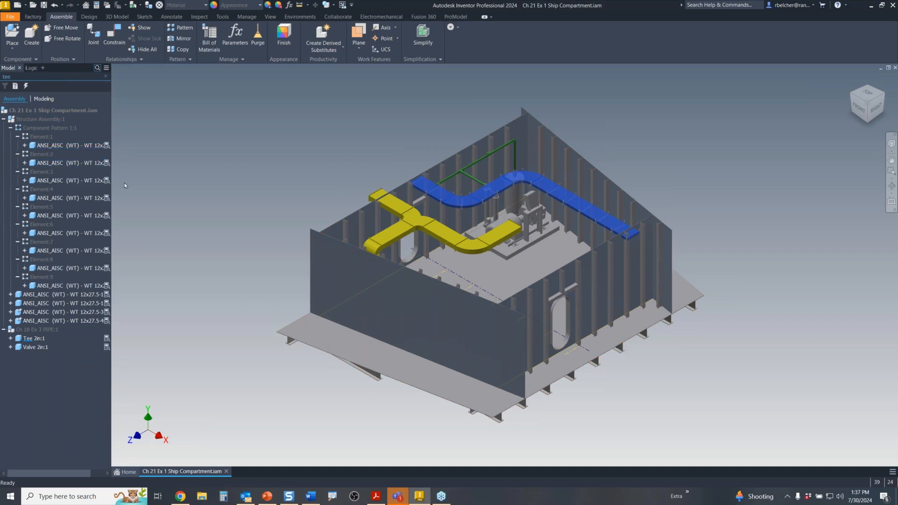
left_click_drag(112, 175, 147, 174)
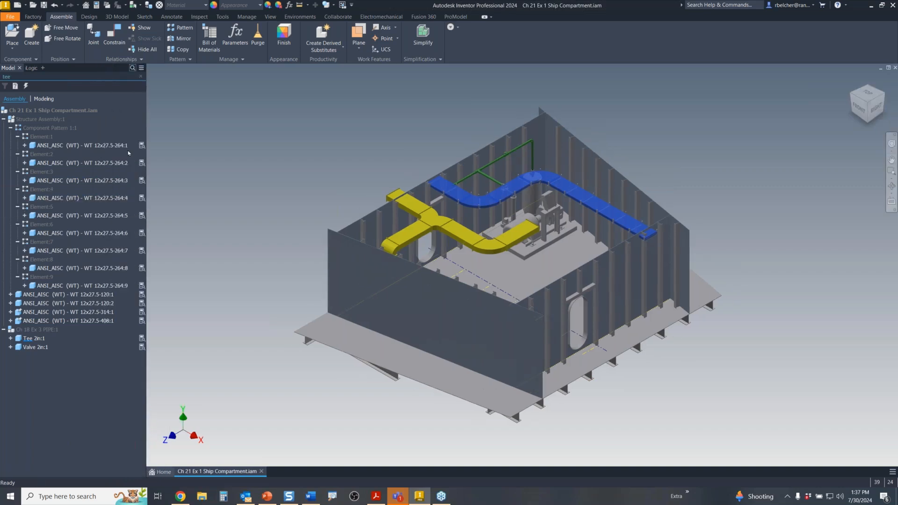
mouse_move(143, 150)
double_click(14, 75)
type("Pipe")
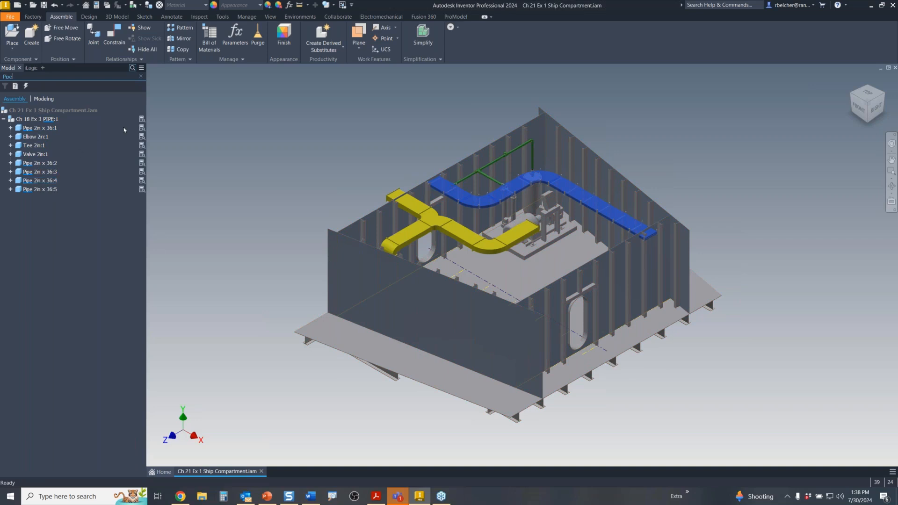
- Replace the browser search text with 'HVAC' to find the duct pieces
mouse_move(142, 128)
left_click_drag(16, 76, 2, 76)
type("HVAC")
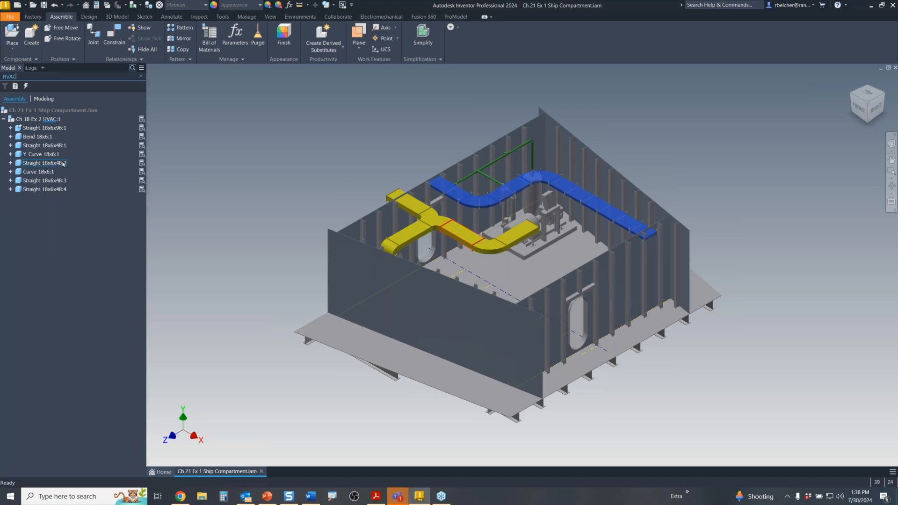
- Select duct Straight 18x6x48:2, clear the selection, and close the search to restore the full tree
left_click(47, 163)
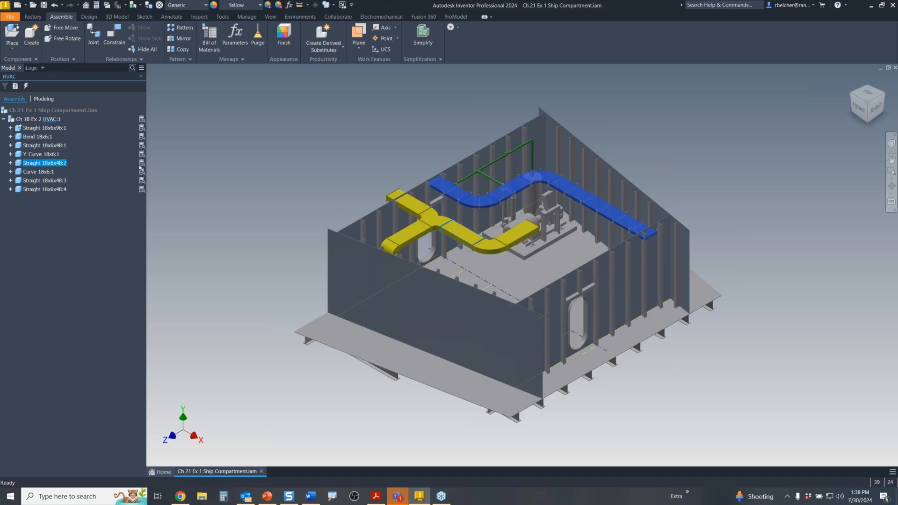
mouse_move(143, 166)
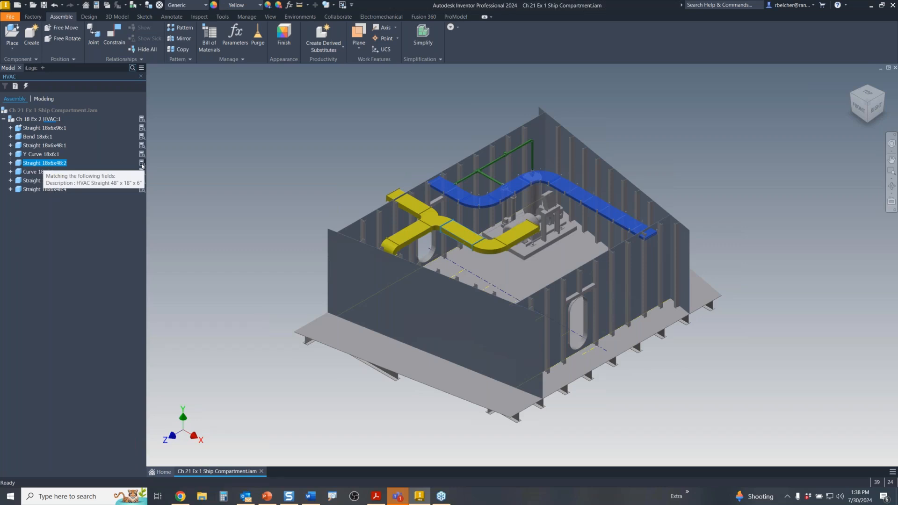
key("Escape")
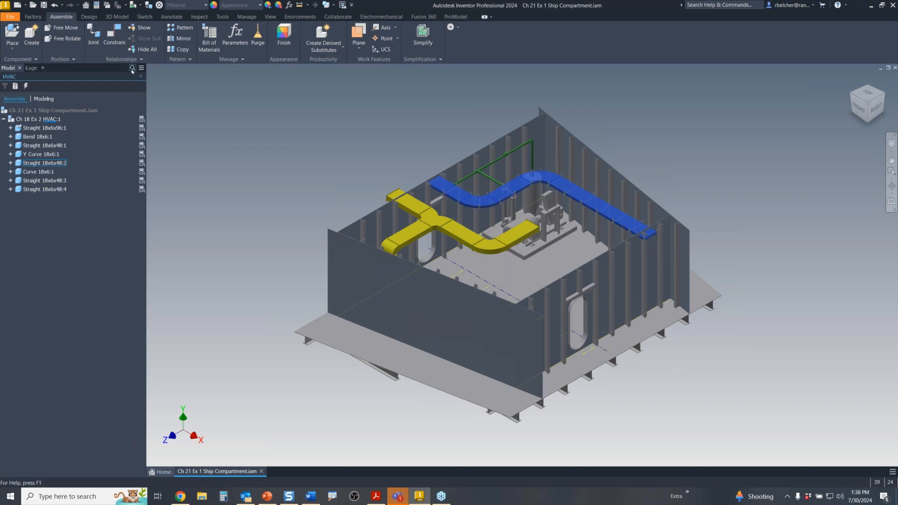
left_click(132, 69)
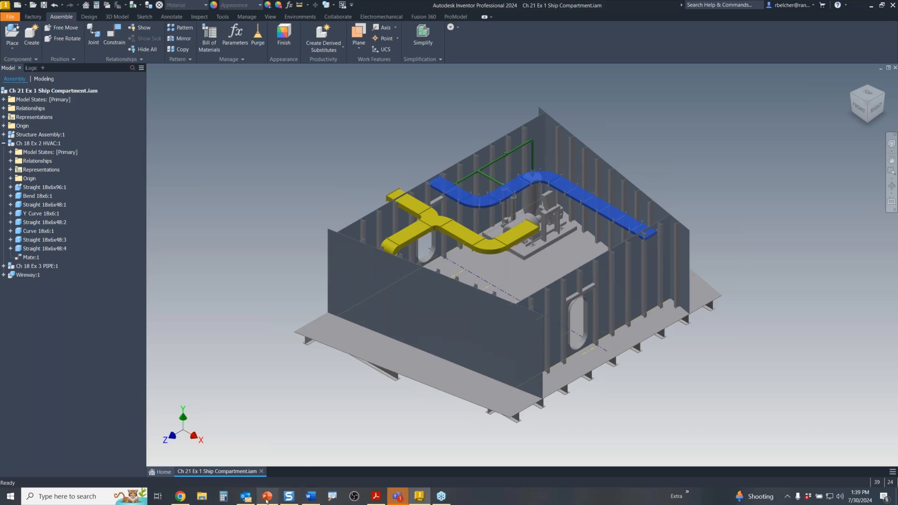
- Bring PowerPoint forward and advance through the Feature Search slide to the Custom Part Templates slide
mouse_move(266, 501)
left_click(269, 449)
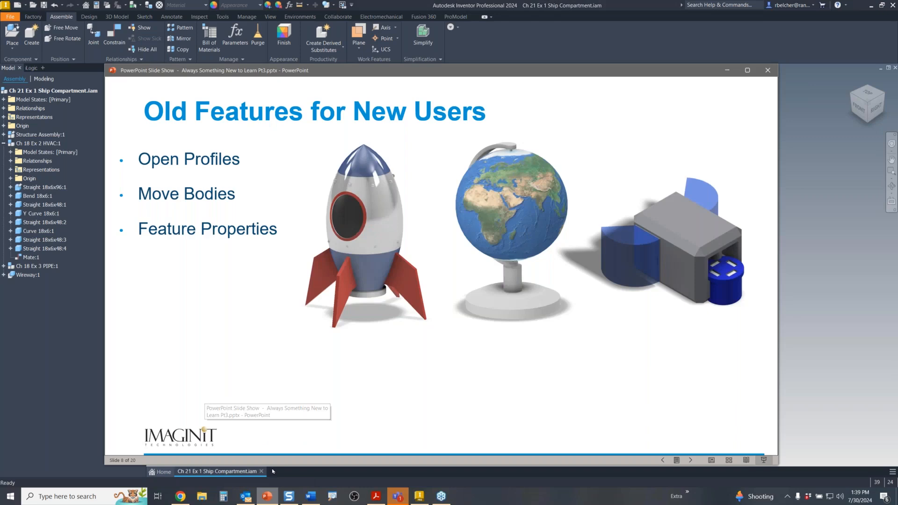
left_click(267, 255)
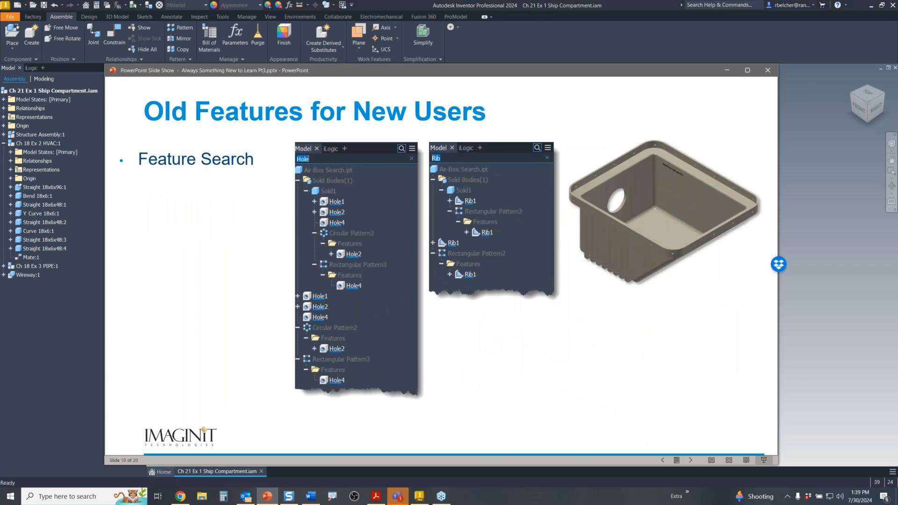
key("Right")
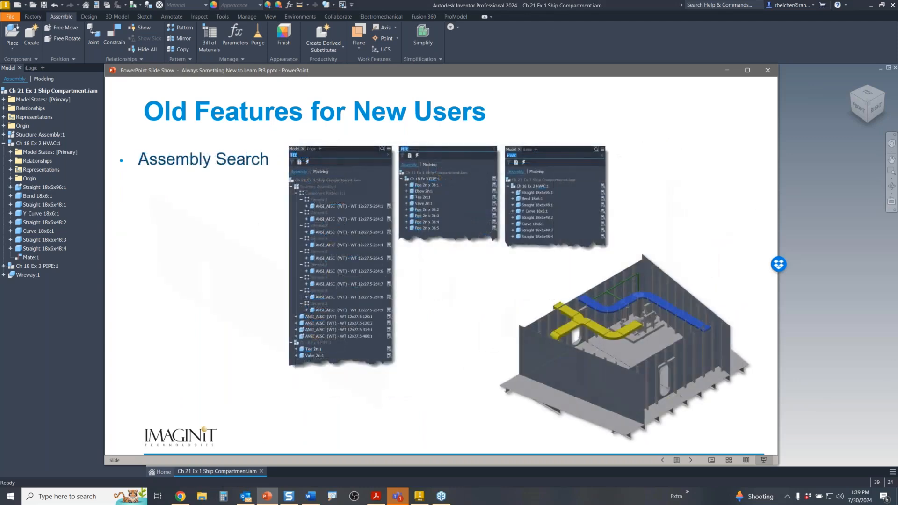
key("Right")
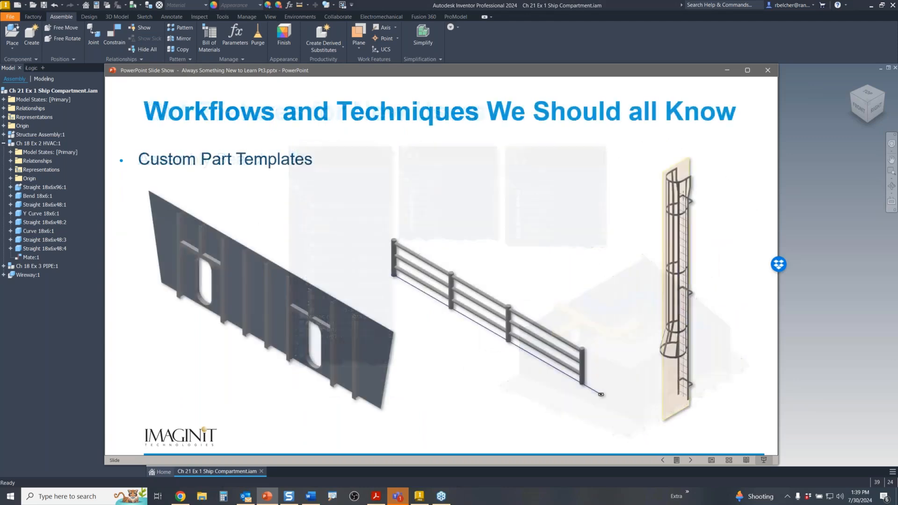
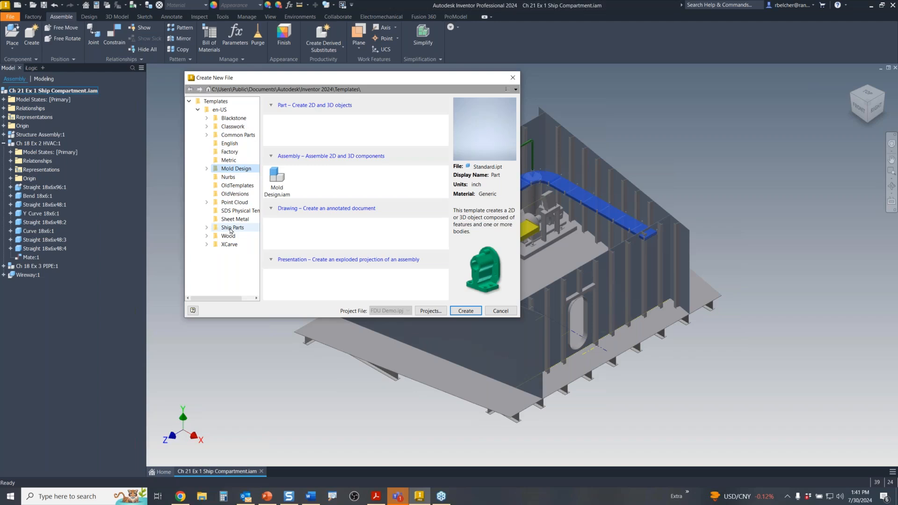
- Create a new part from the Ship Parts > STRU > Bulkhead.ipt template
left_click(207, 228)
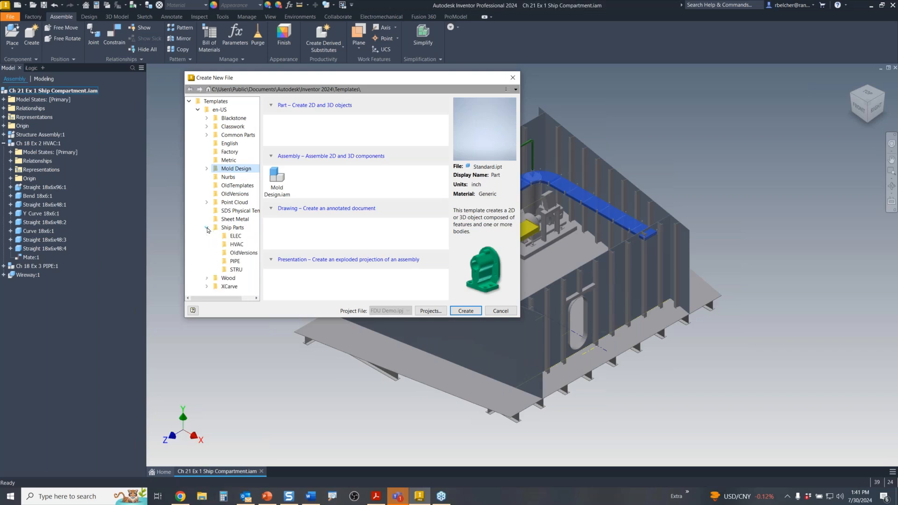
left_click(236, 270)
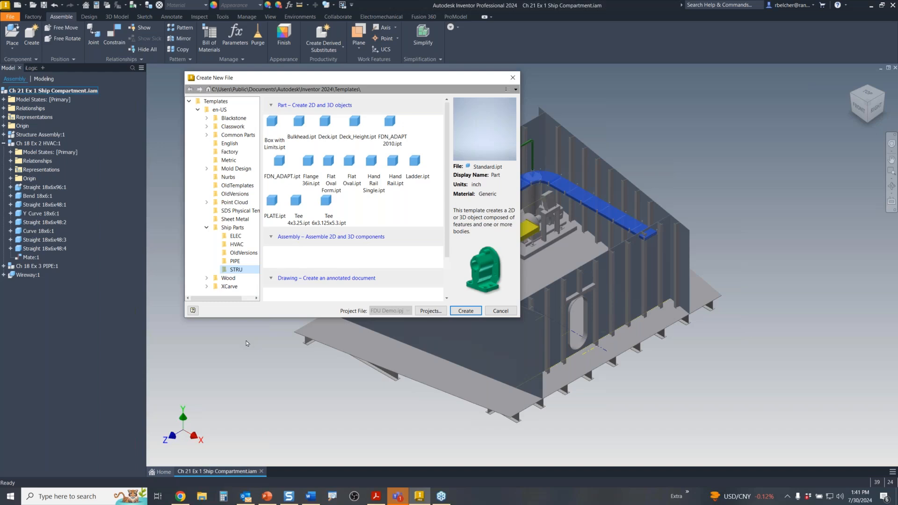
left_click(300, 124)
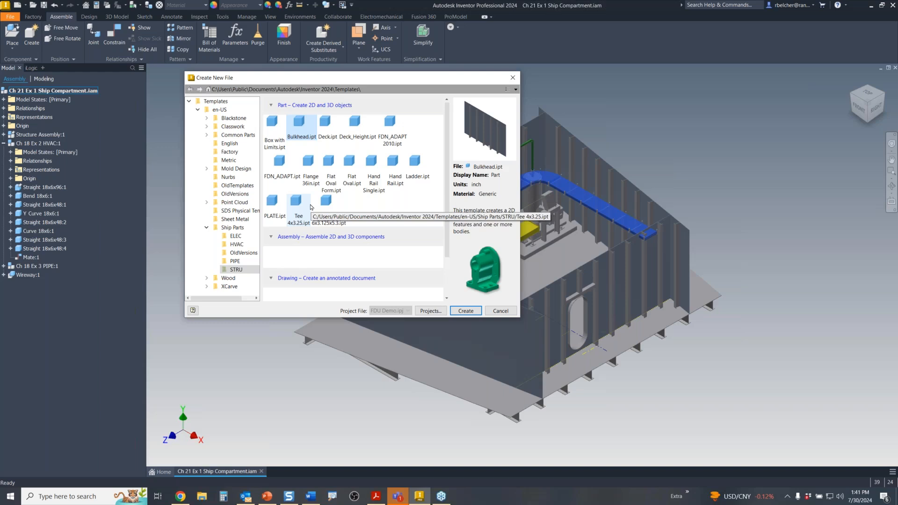
left_click(460, 312)
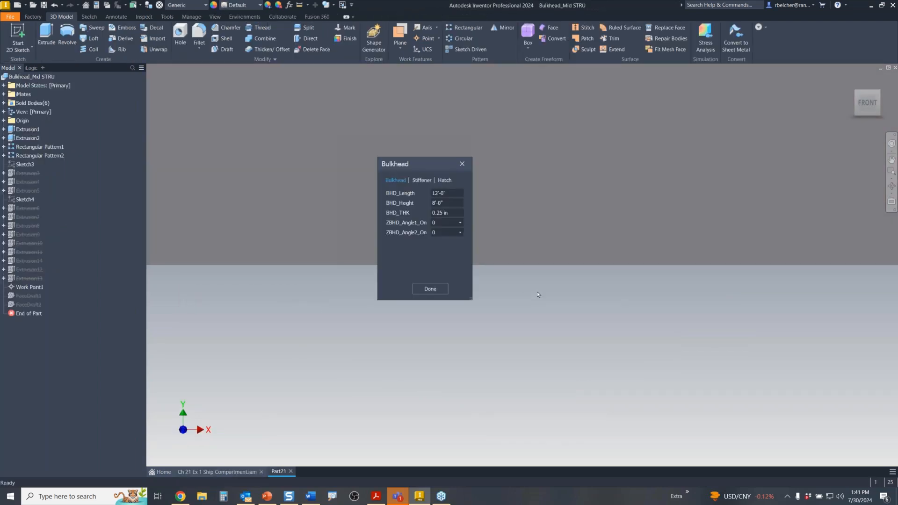
- Move the Bulkhead form aside and set BHD_Length to 40'-0"
left_click_drag(426, 168, 329, 197)
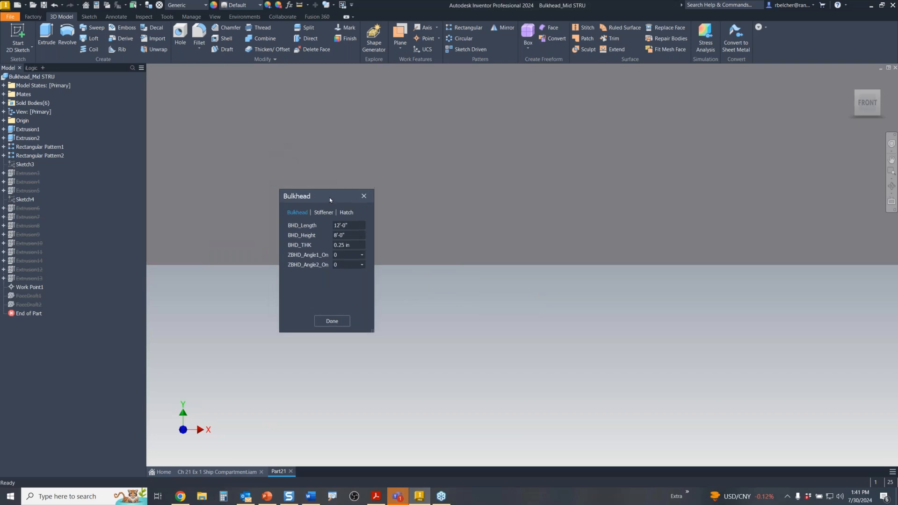
left_click(851, 79)
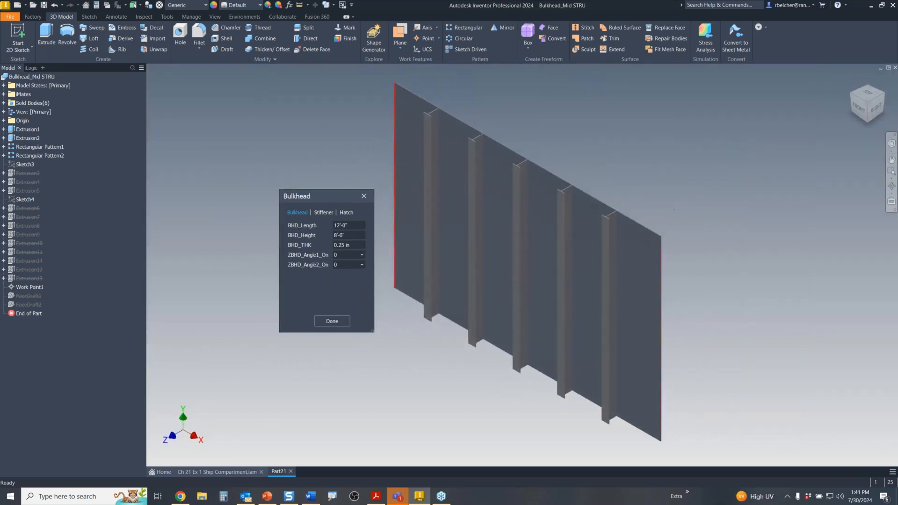
left_click_drag(318, 199, 279, 192)
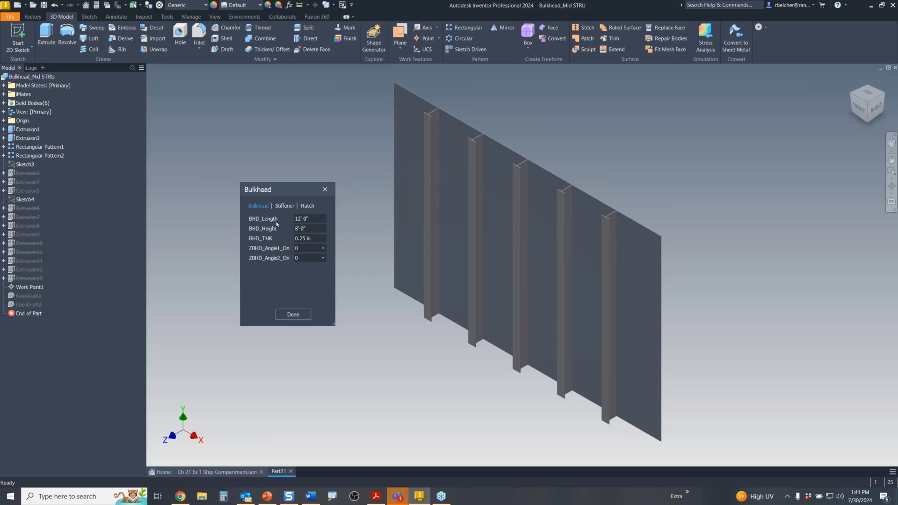
left_click_drag(311, 218, 283, 220)
type("40")
left_click(306, 229)
scroll(379, 251, "down", 3)
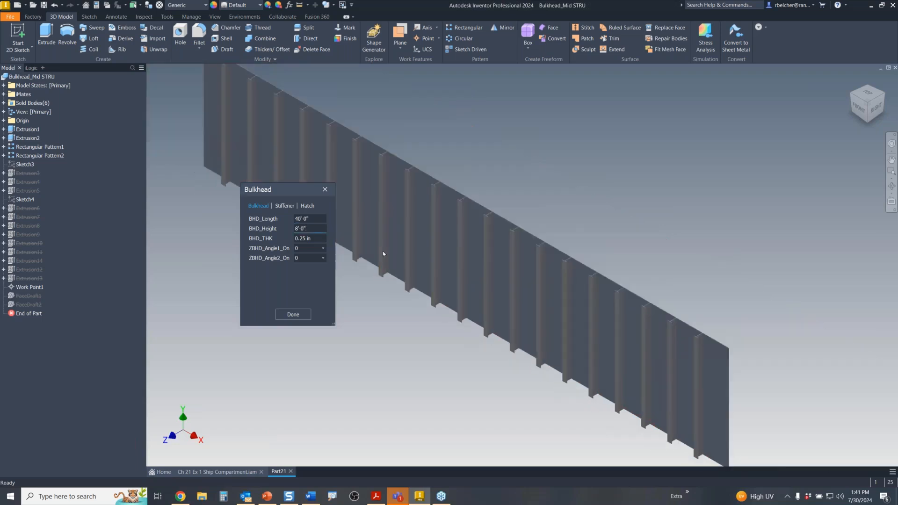
middle_click_drag(387, 252, 440, 244)
- Set BHD_Height to 10'-0" and set both ZBHD_Angle1_On and ZBHD_Angle2_On to 1
left_click_drag(306, 228, 279, 229)
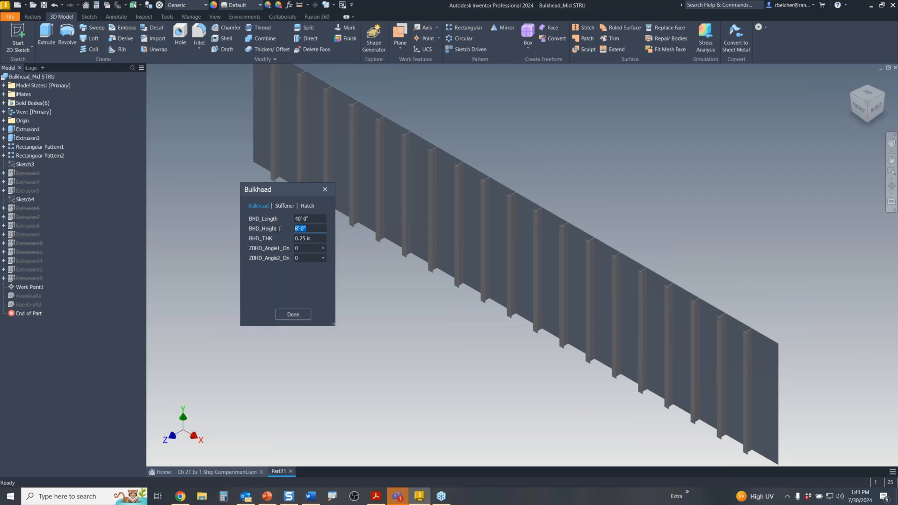
type("10")
key("Return")
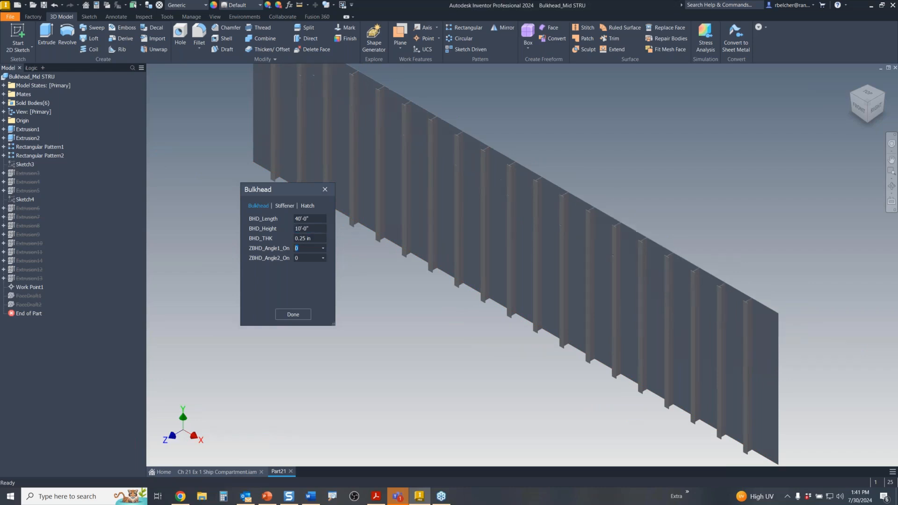
left_click(323, 248)
left_click(311, 264)
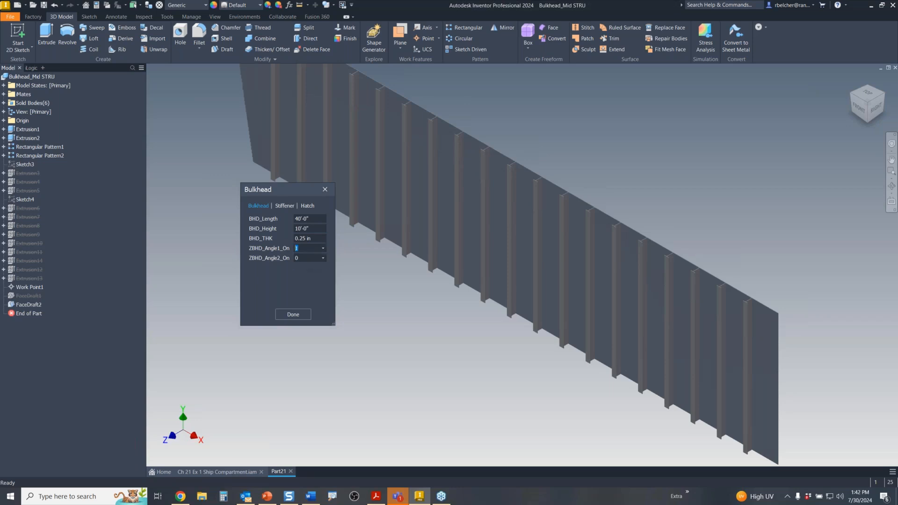
left_click(323, 258)
left_click(305, 275)
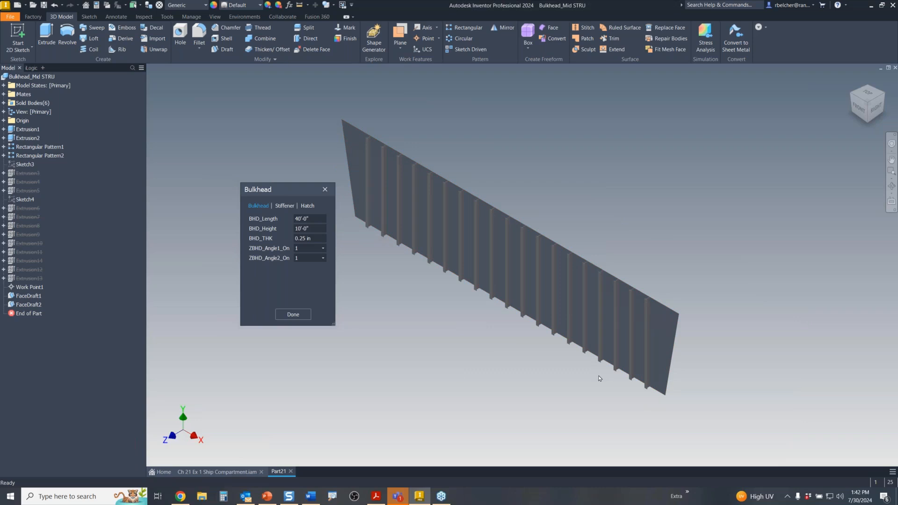
left_click(283, 206)
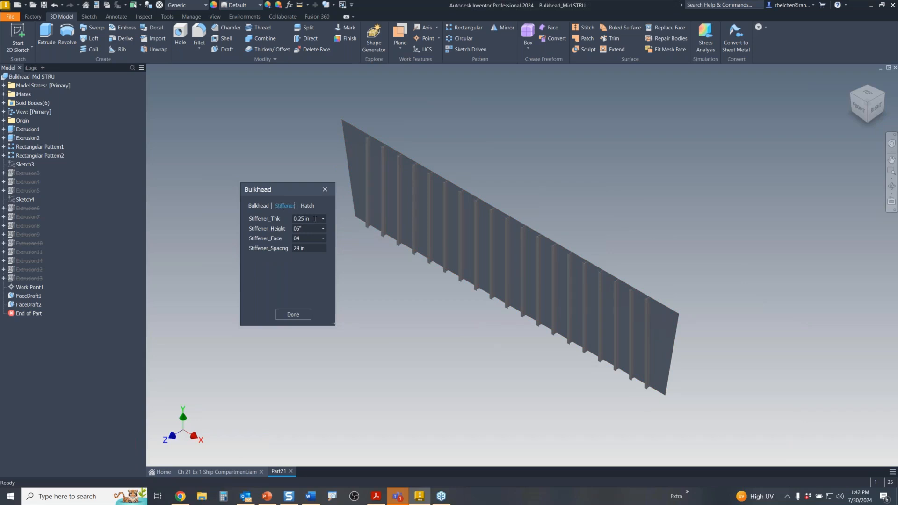
- Set stiffener thickness to 0.5, with face and height both 06"
scroll(349, 139, "up", 2)
scroll(343, 222, "up", 2)
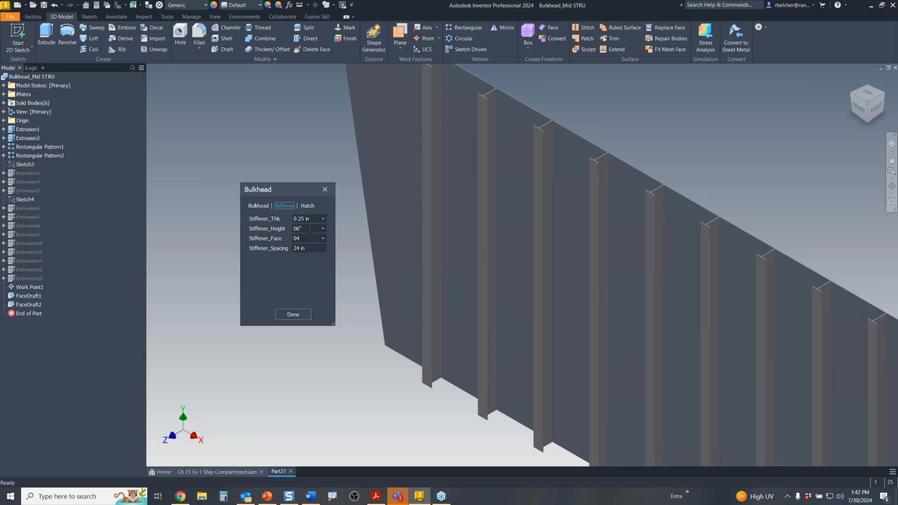
left_click(322, 218)
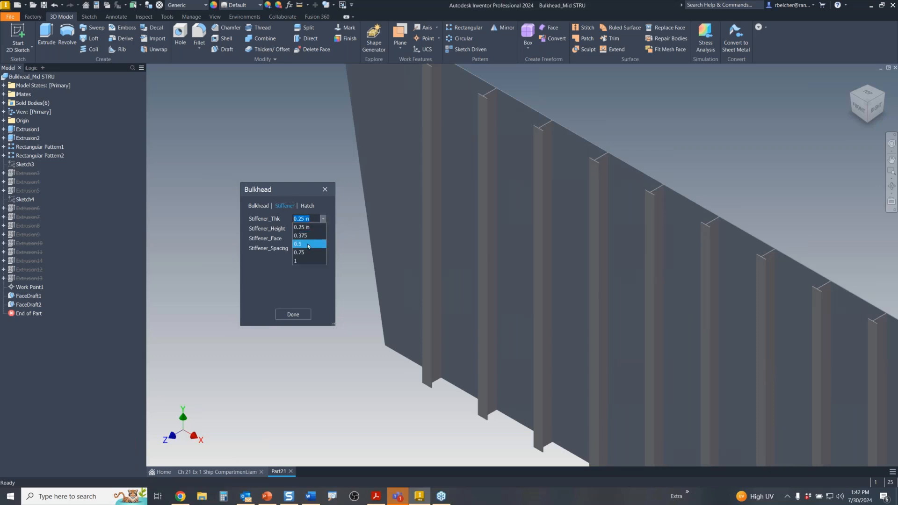
left_click(308, 244)
left_click(322, 238)
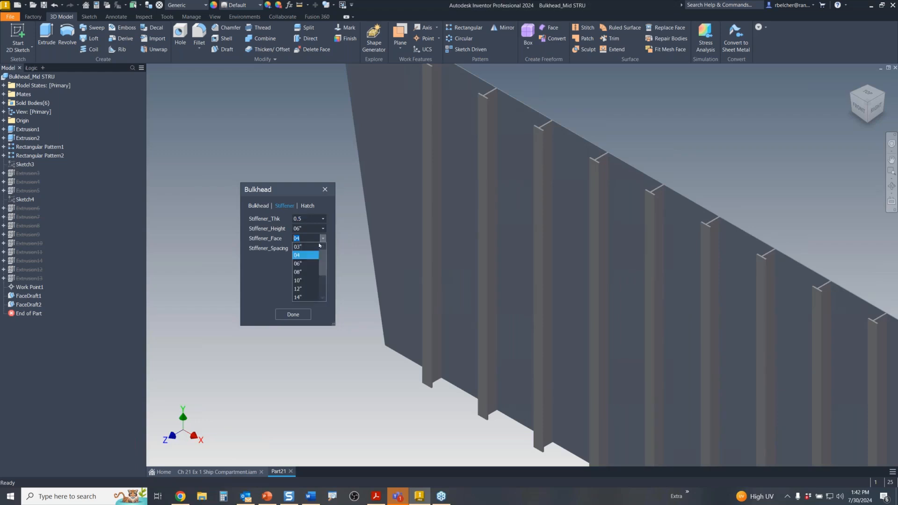
left_click(312, 265)
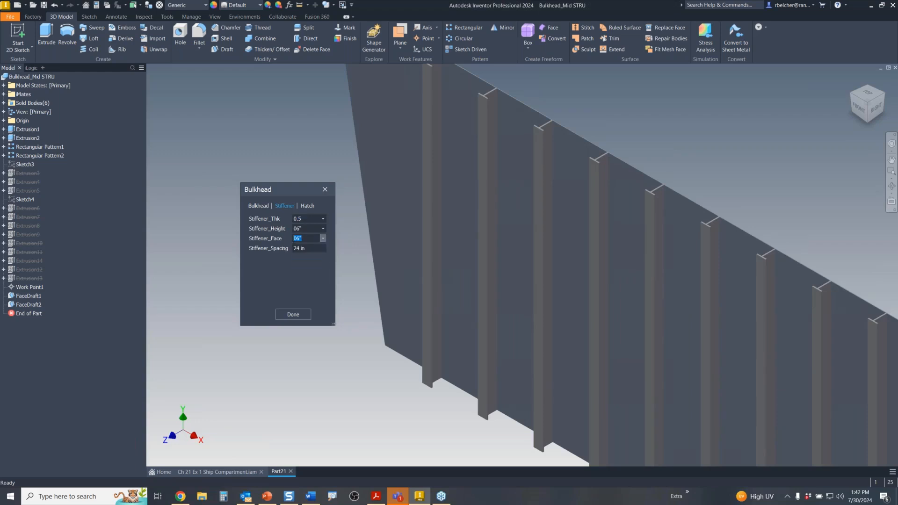
left_click(323, 228)
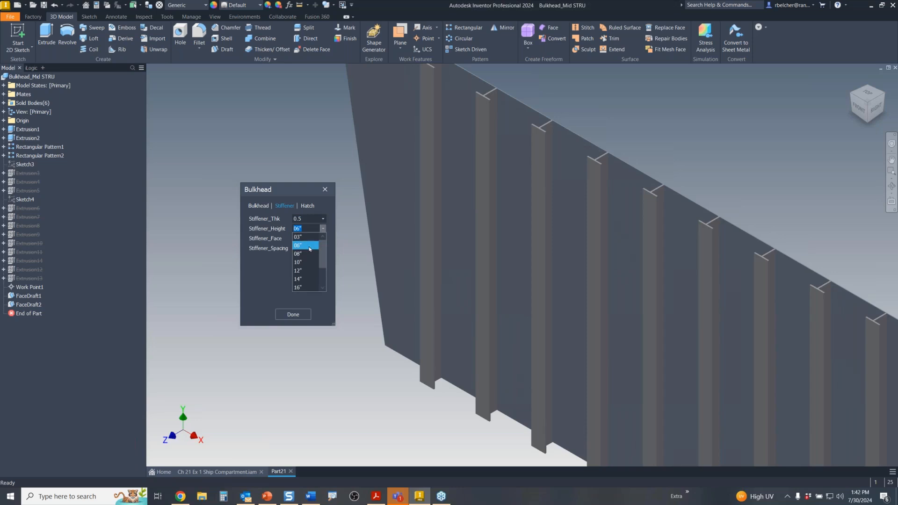
left_click(309, 257)
- Change the stiffener spacing to 36 in
left_click(308, 248)
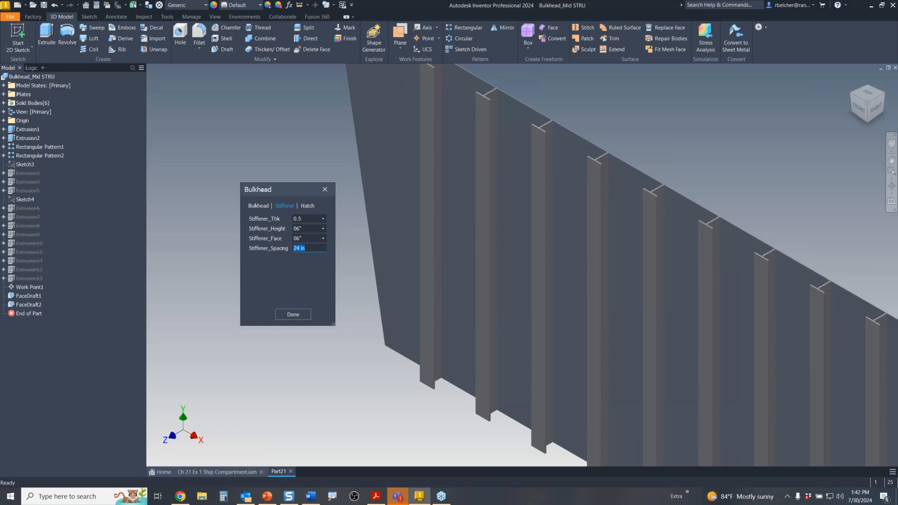
type("36")
key("Return")
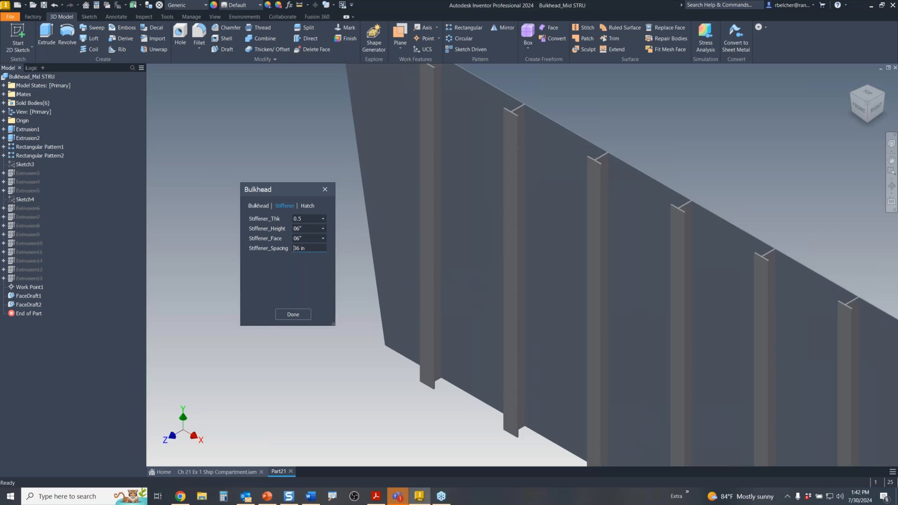
scroll(585, 262, "down", 3)
middle_click_drag(606, 283, 465, 216)
scroll(474, 213, "down", 3)
left_click(305, 207)
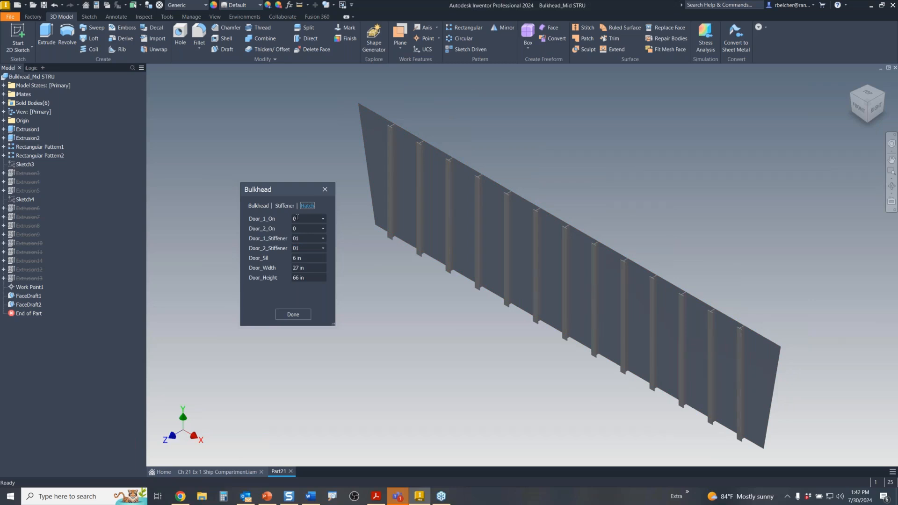
- Turn on Door 1 at stiffener 03 and Door 2 at stiffener 02, then apply with Done
left_click(322, 219)
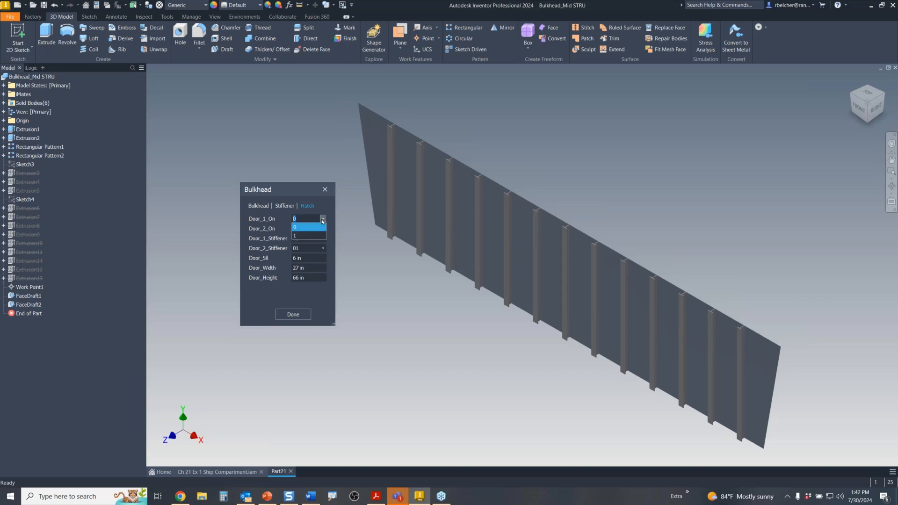
left_click(309, 236)
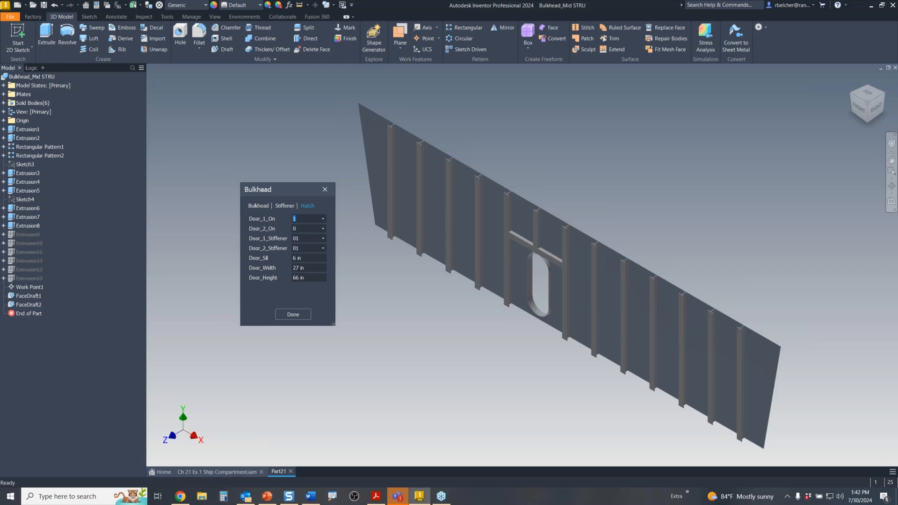
left_click(322, 238)
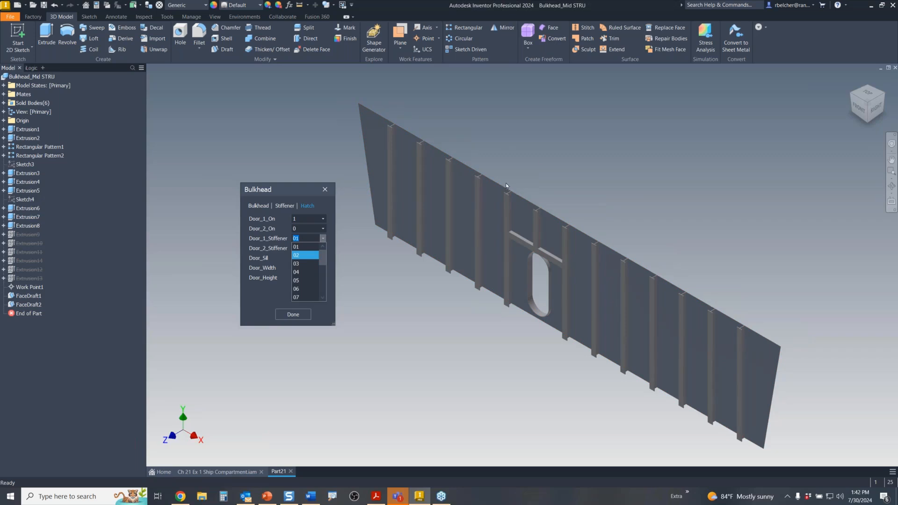
left_click(296, 263)
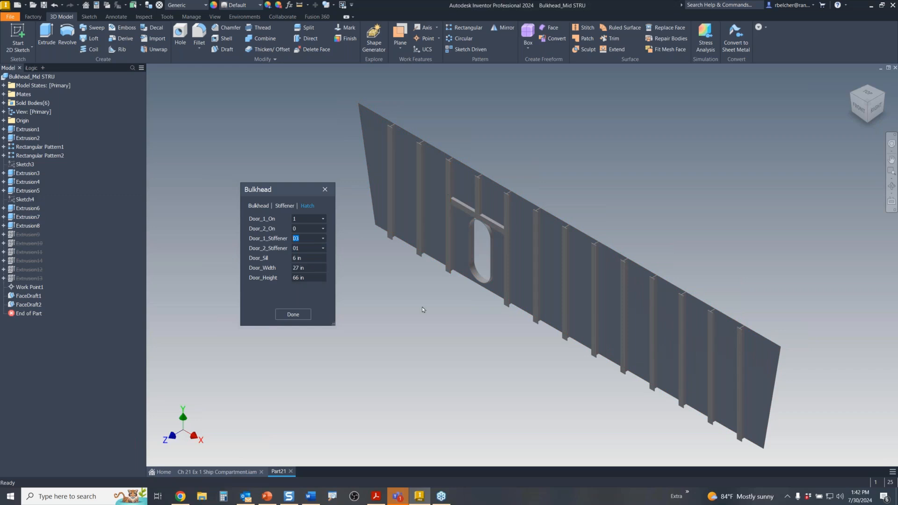
left_click(323, 228)
left_click(304, 242)
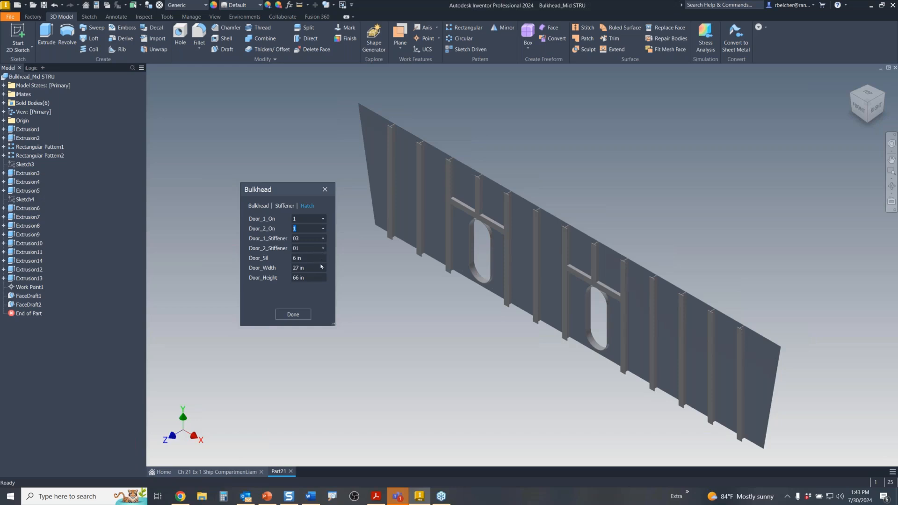
left_click(323, 248)
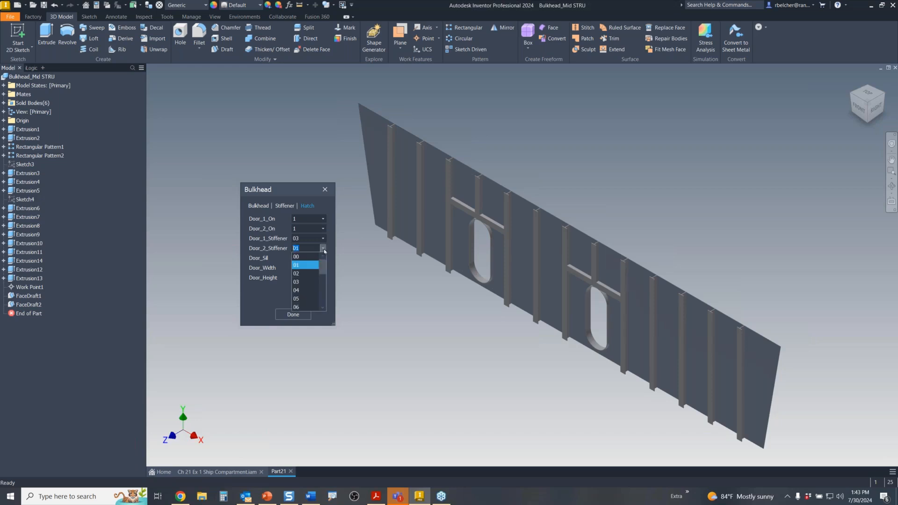
left_click(304, 273)
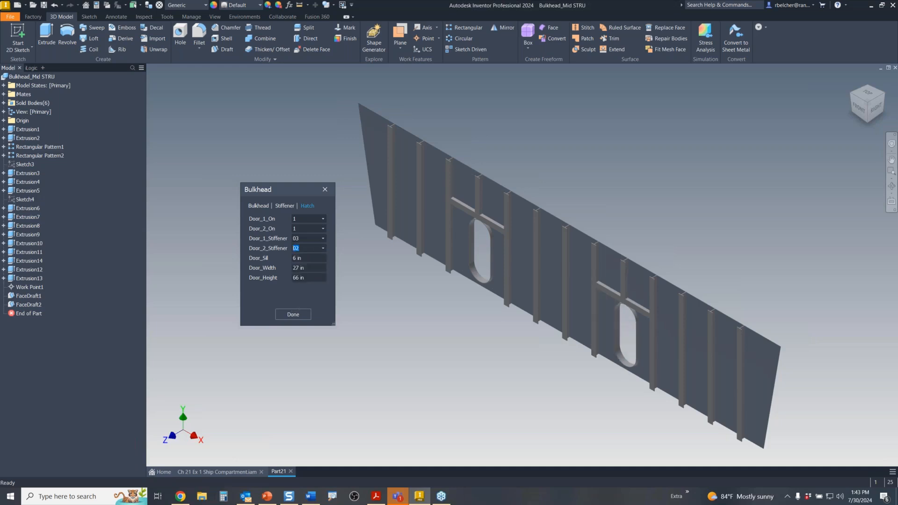
left_click(294, 314)
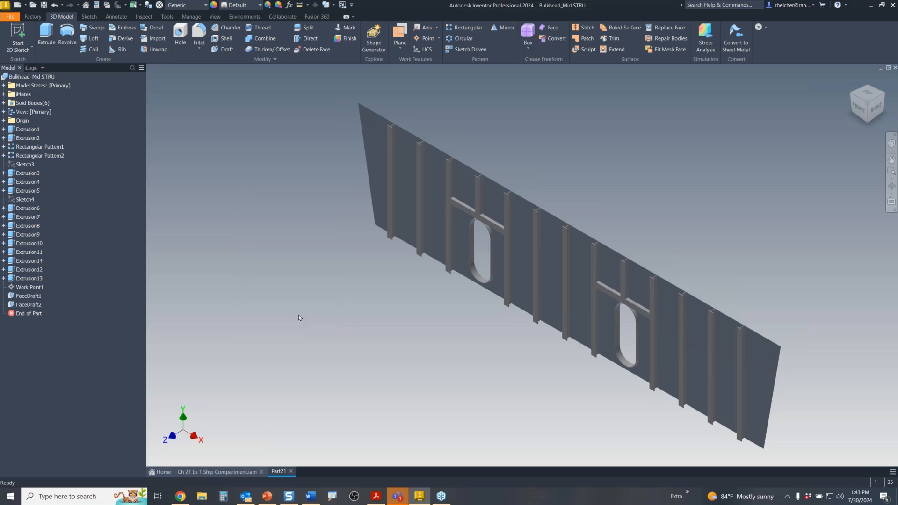
- Scroll through the bulkhead's Parameters table, including Door_2_Stiffener at 2 ul, then close it
left_click(289, 5)
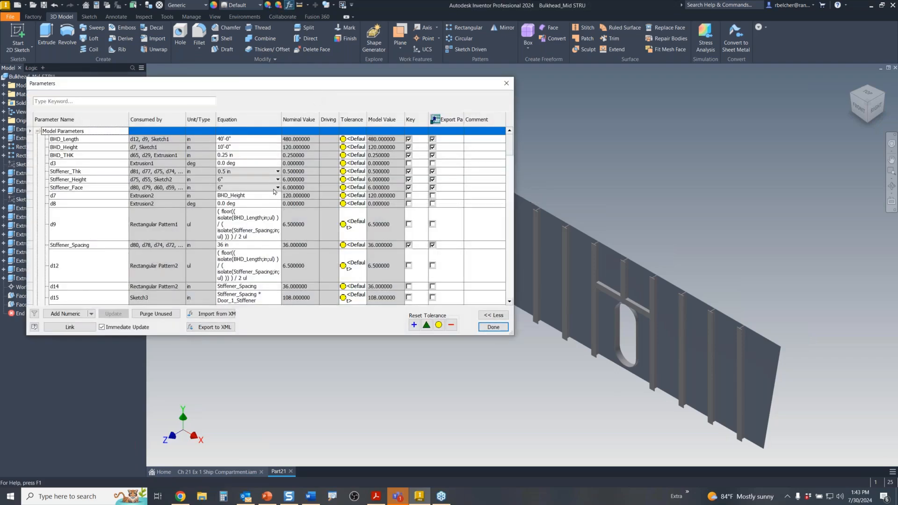
scroll(250, 191, "down", 1)
scroll(251, 190, "down", 1)
scroll(228, 184, "up", 2)
scroll(167, 156, "down", 3)
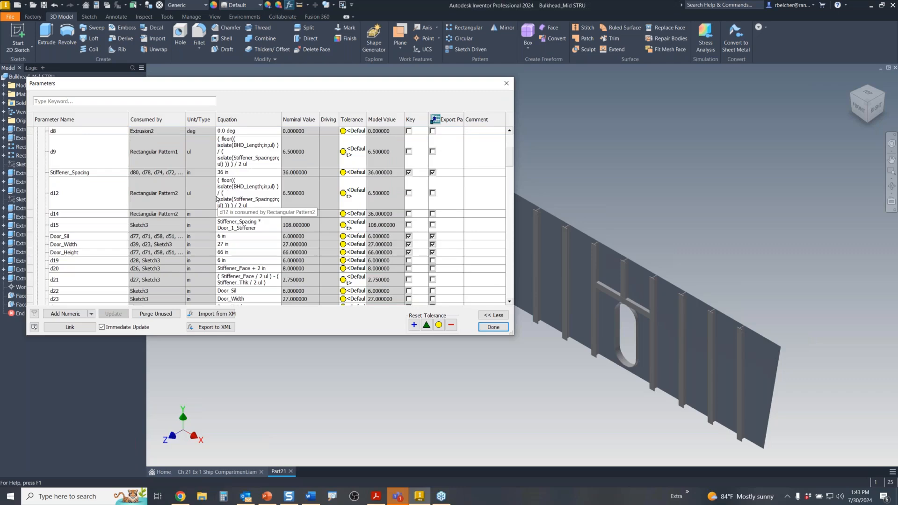
scroll(173, 175, "down", 3)
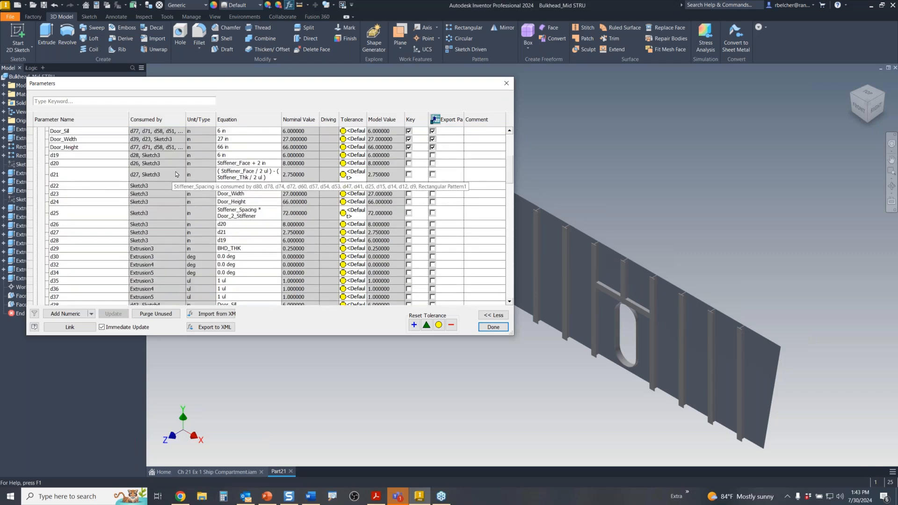
scroll(179, 209, "up", 3)
scroll(92, 180, "down", 10)
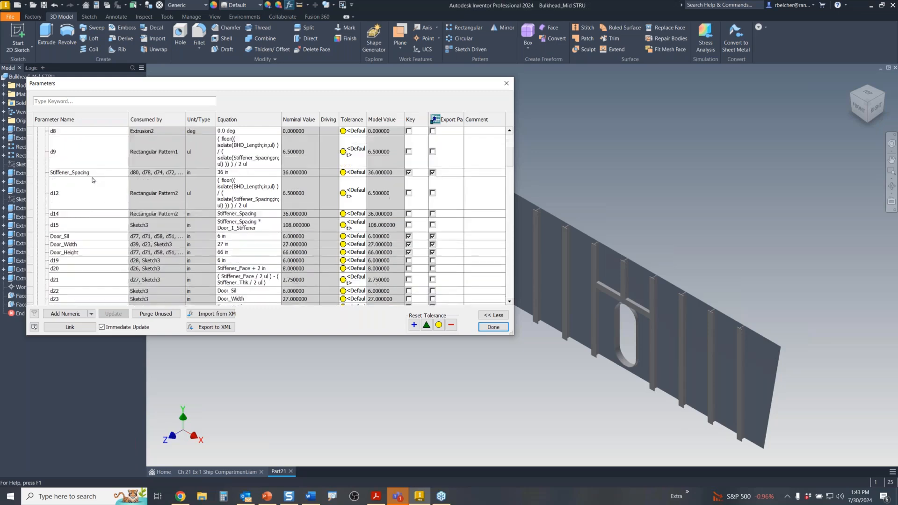
scroll(92, 180, "down", 20)
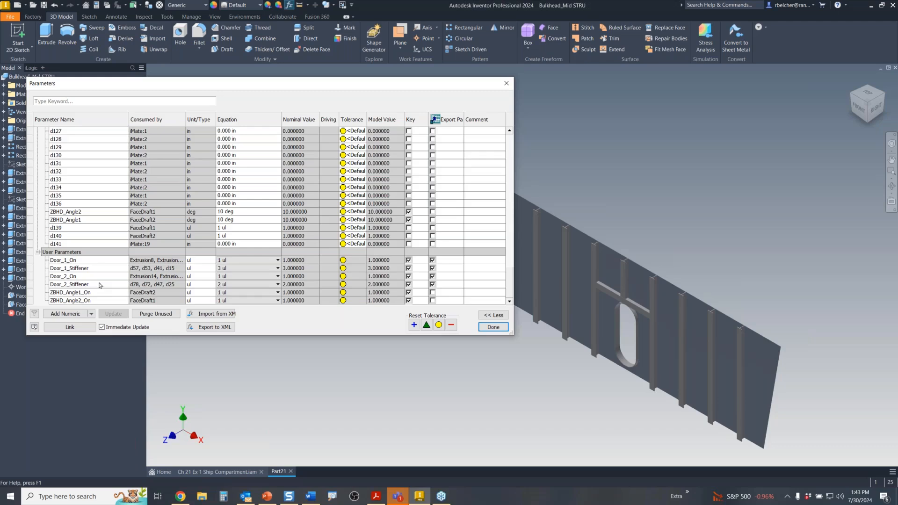
left_click(497, 328)
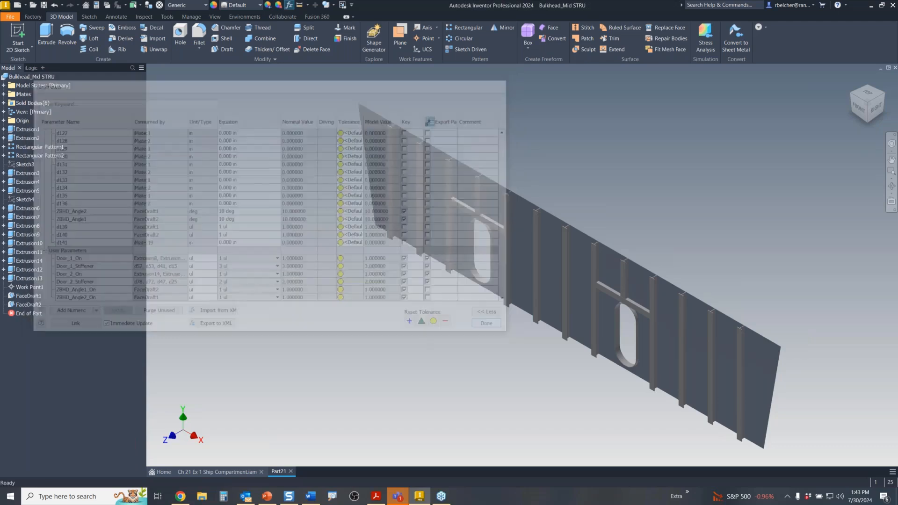
- Close the bulkhead part without saving and open HVAC Straight.ipt
left_click(894, 70)
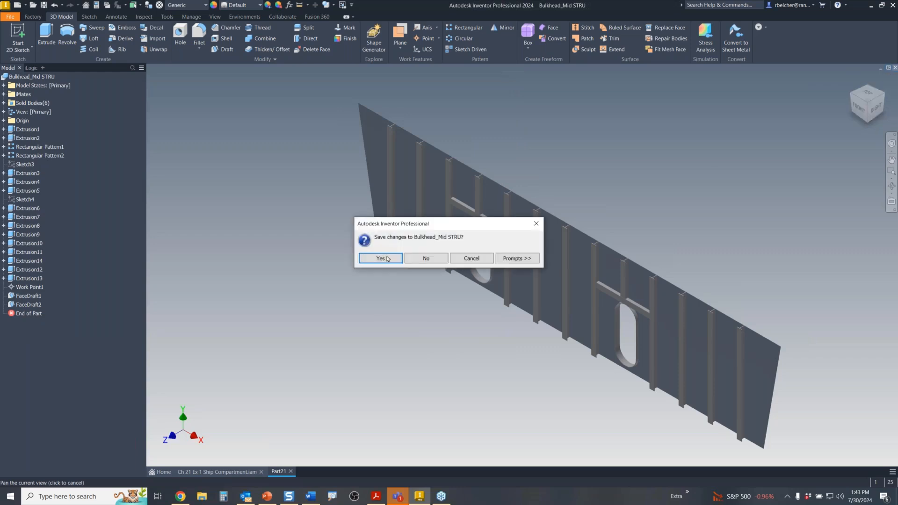
left_click(427, 258)
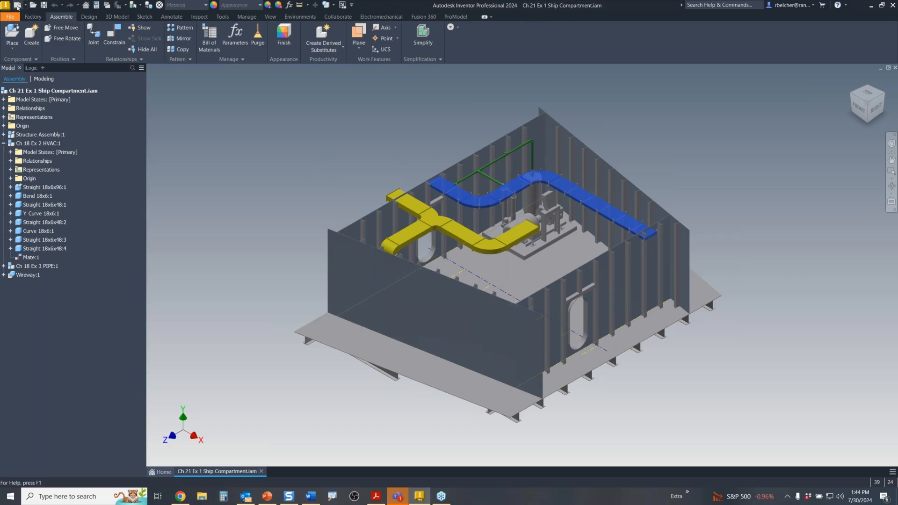
key("ctrl+o")
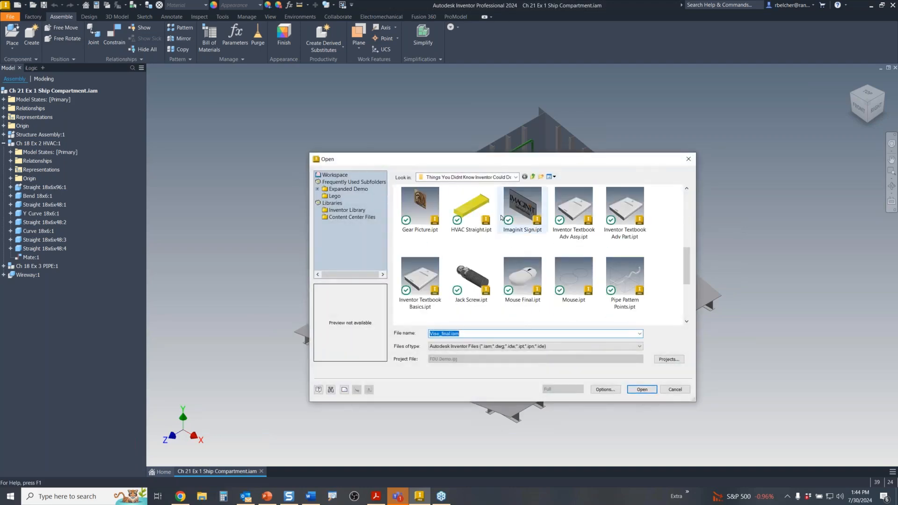
key("Escape")
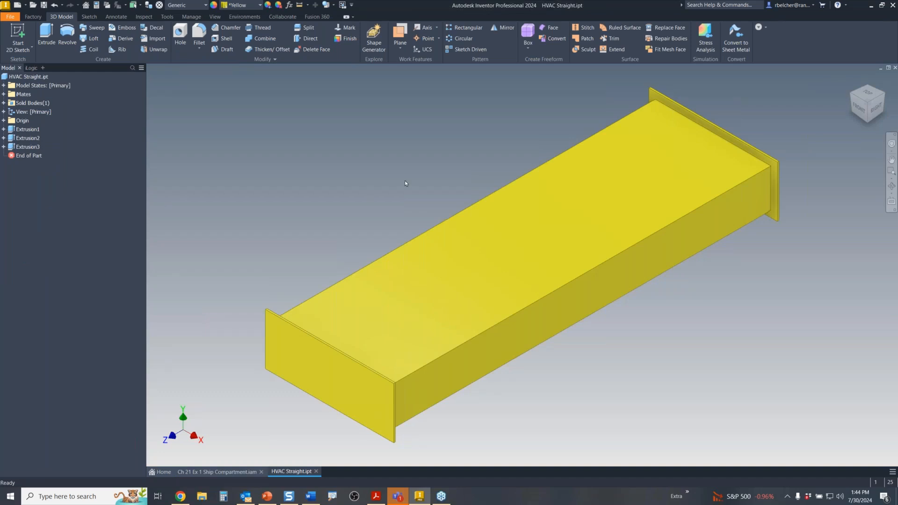
left_click(289, 5)
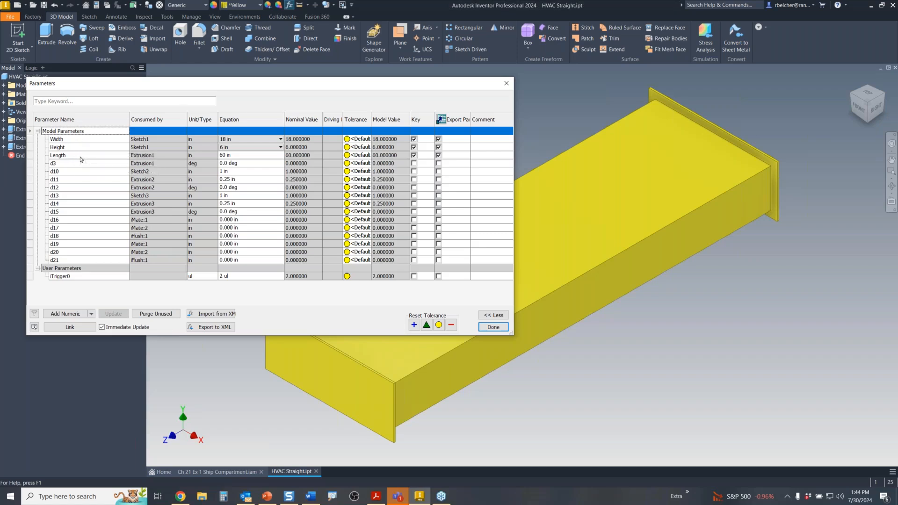
left_click(253, 140)
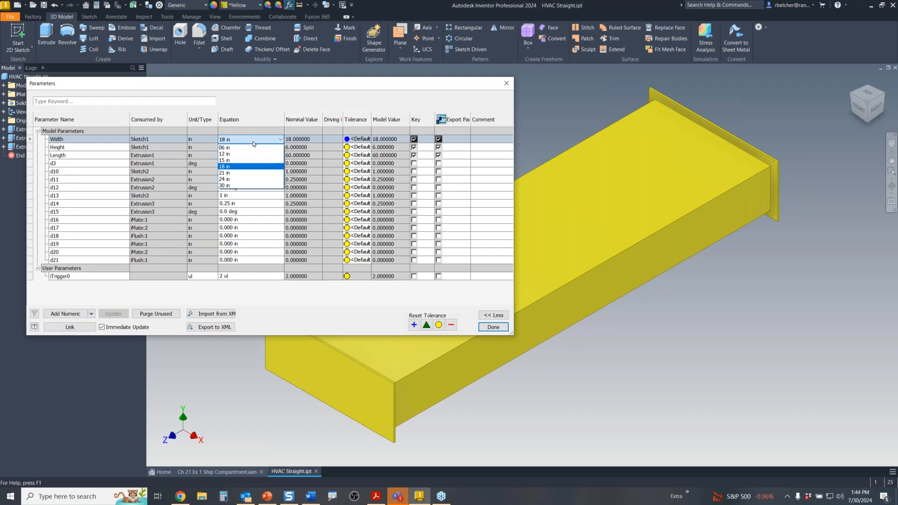
left_click(244, 117)
left_click(240, 148)
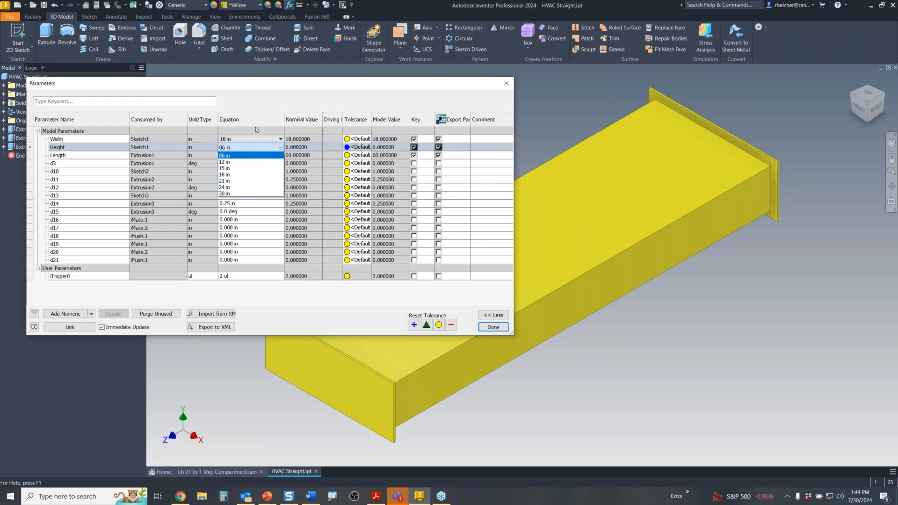
left_click(257, 107)
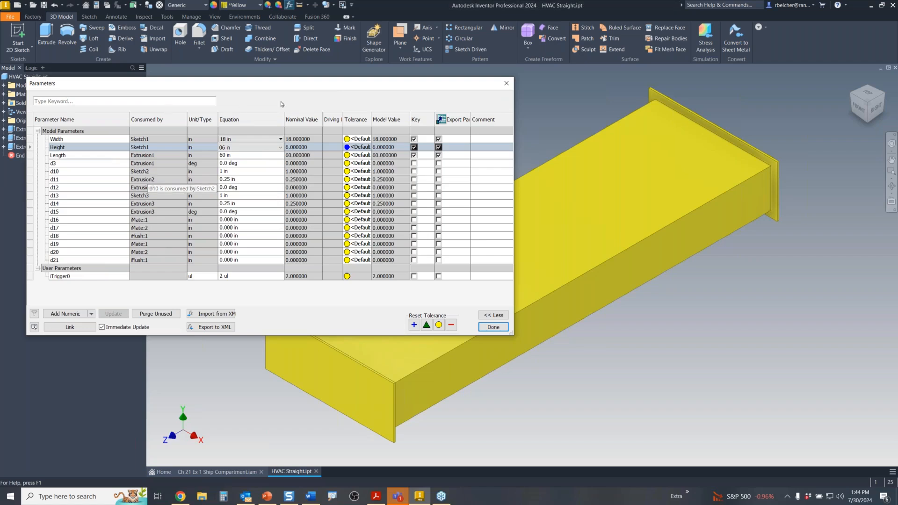
- Close the Parameters table and re-add the iLogic panel to the browser, showing its Forms
left_click(506, 84)
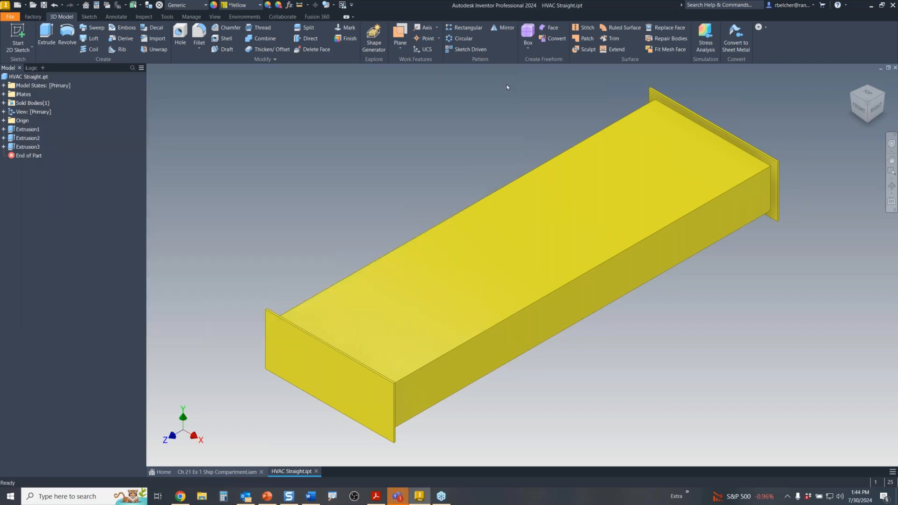
middle_click_drag(343, 185, 410, 181)
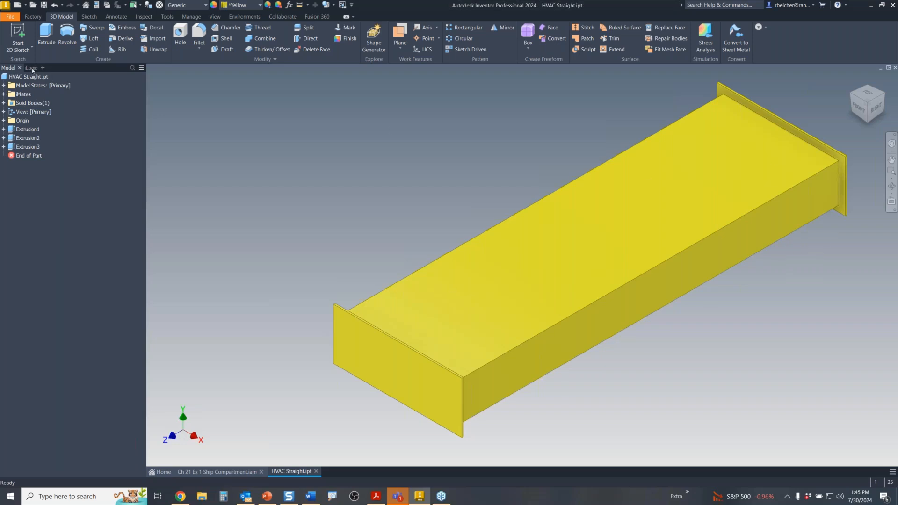
left_click_drag(32, 70, 257, 142)
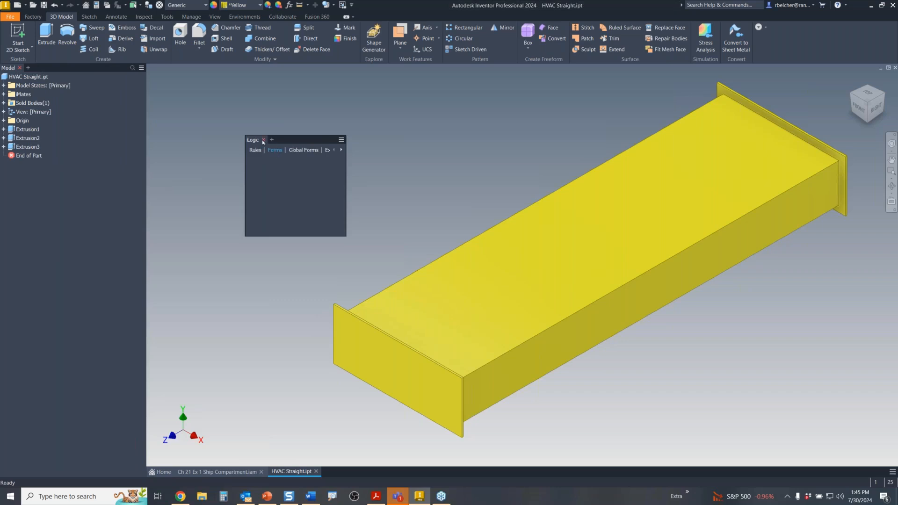
left_click(263, 140)
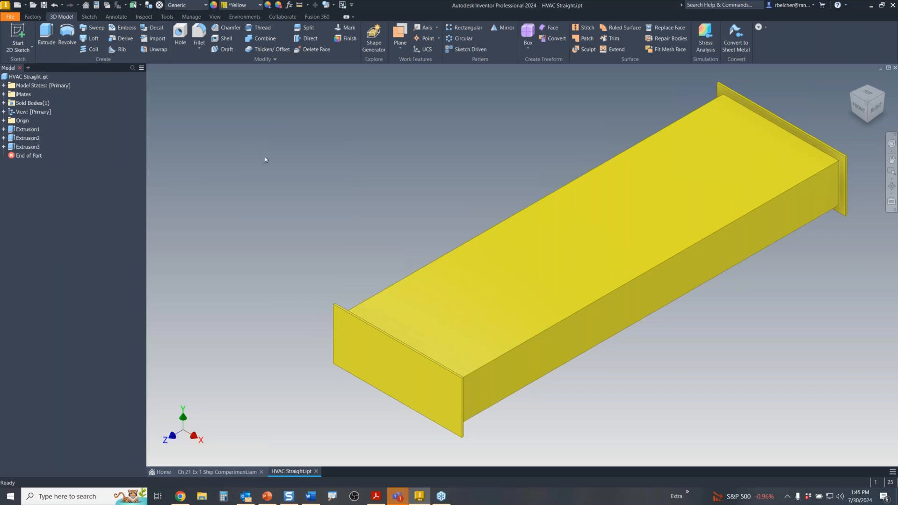
left_click(28, 69)
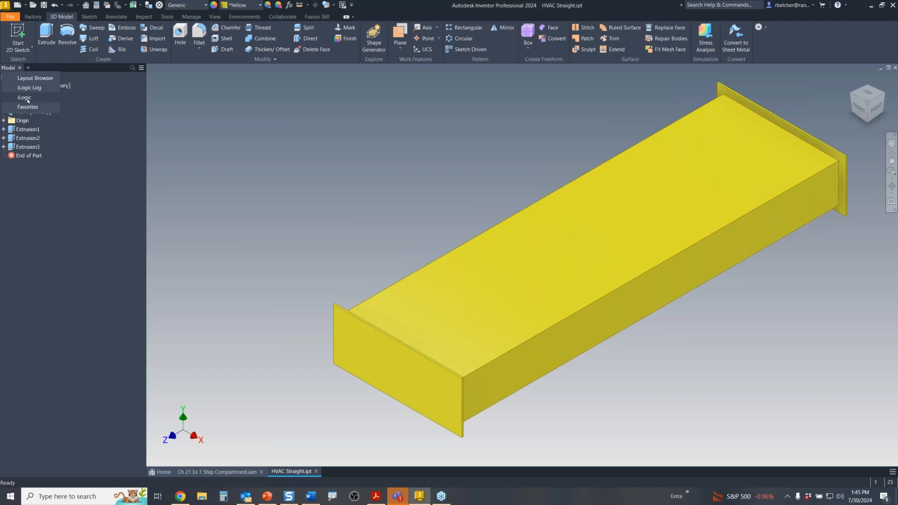
left_click(27, 98)
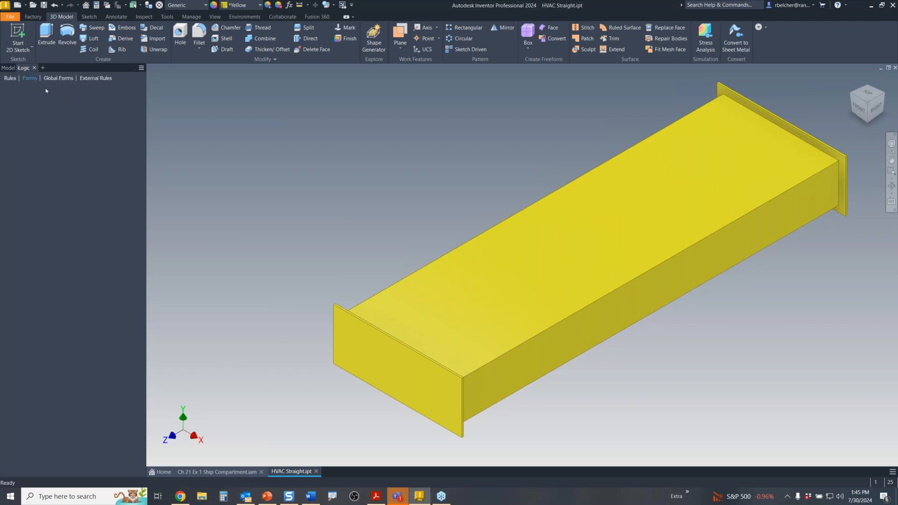
left_click(13, 80)
- Add a new iLogic form, Form 1, and place a Picture element on it
right_click(35, 92)
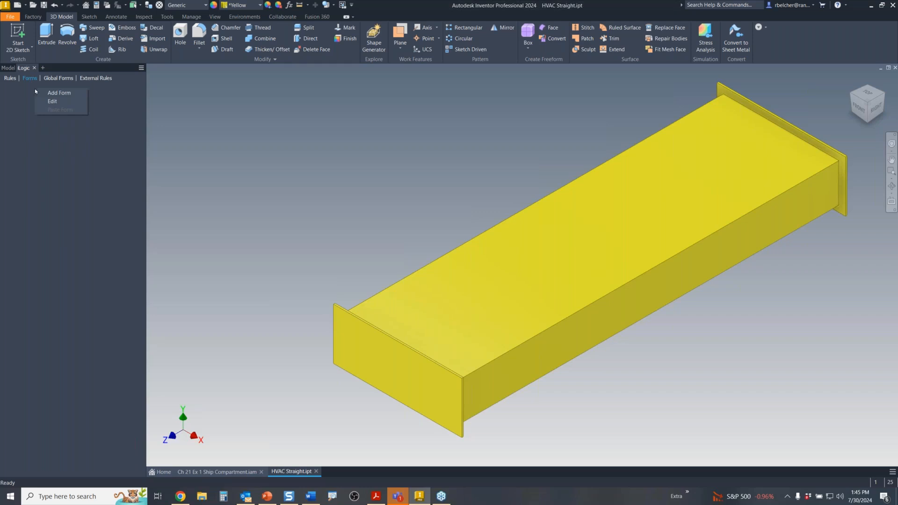
left_click(59, 93)
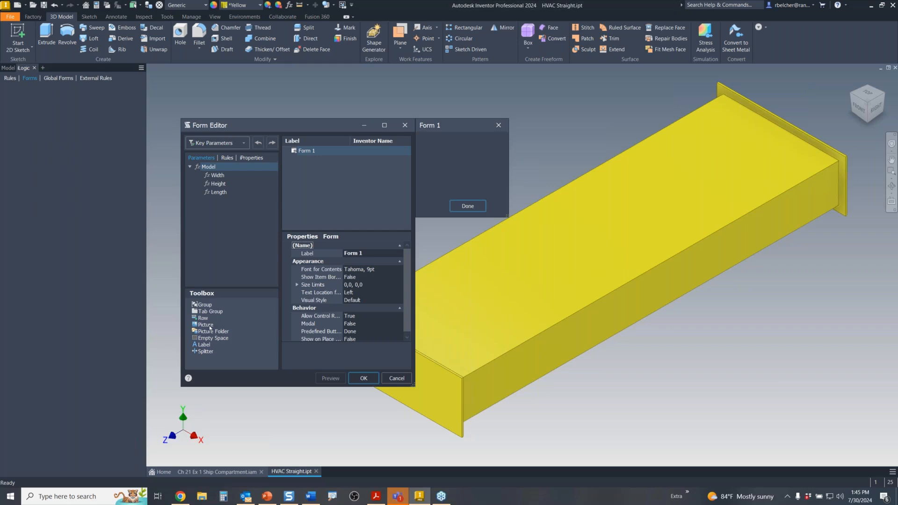
left_click_drag(210, 326, 316, 171)
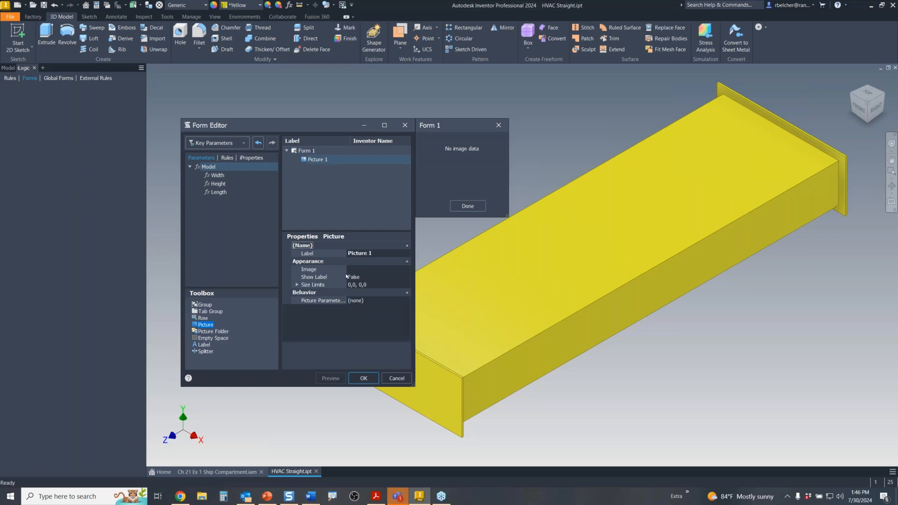
- Assign HVAC.png as the image of Form 1's Picture 1
left_click(321, 270)
left_click(407, 269)
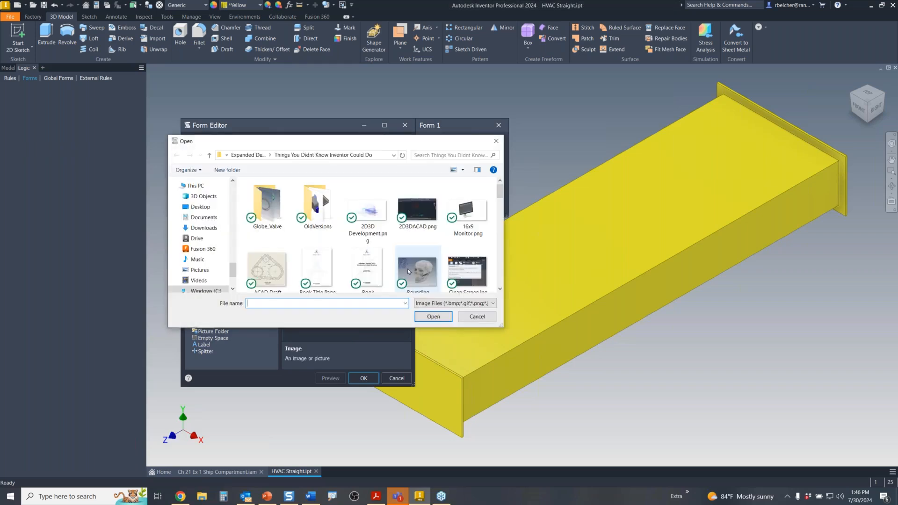
scroll(350, 226, "down", 2)
scroll(349, 226, "down", 5)
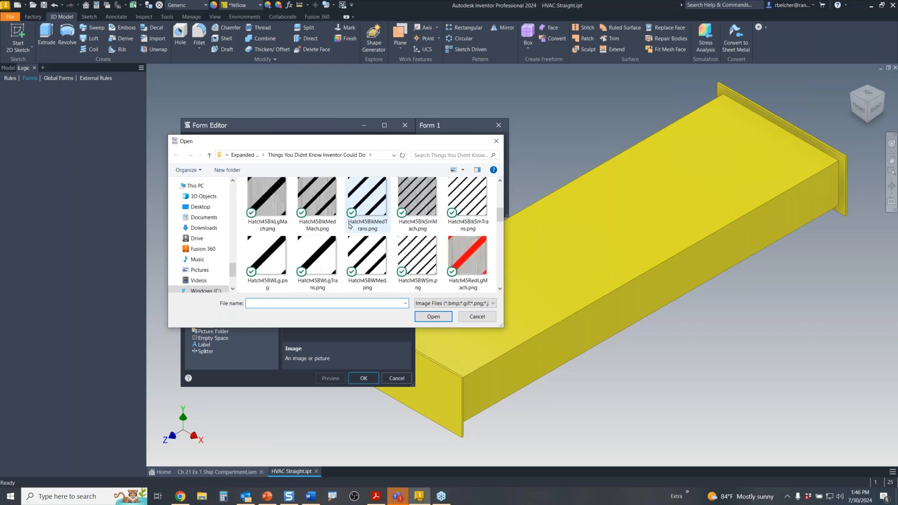
scroll(355, 222, "up", 1)
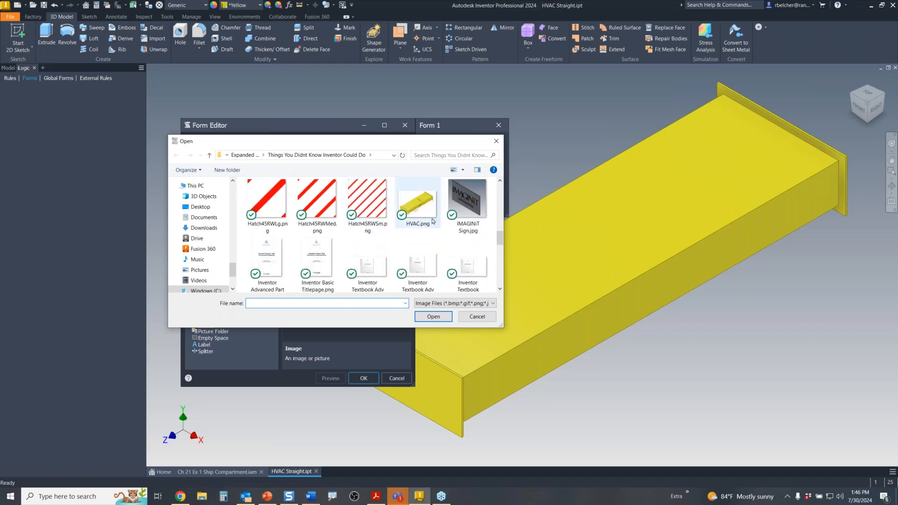
double_click(423, 209)
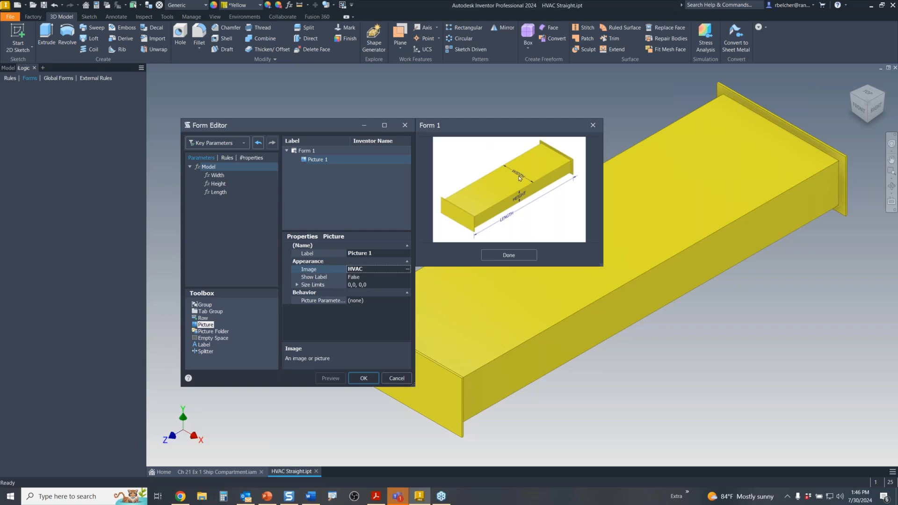
- Add Length, Width and Height fields under the picture and save Form 1
left_click(218, 192)
left_click_drag(217, 194, 303, 187)
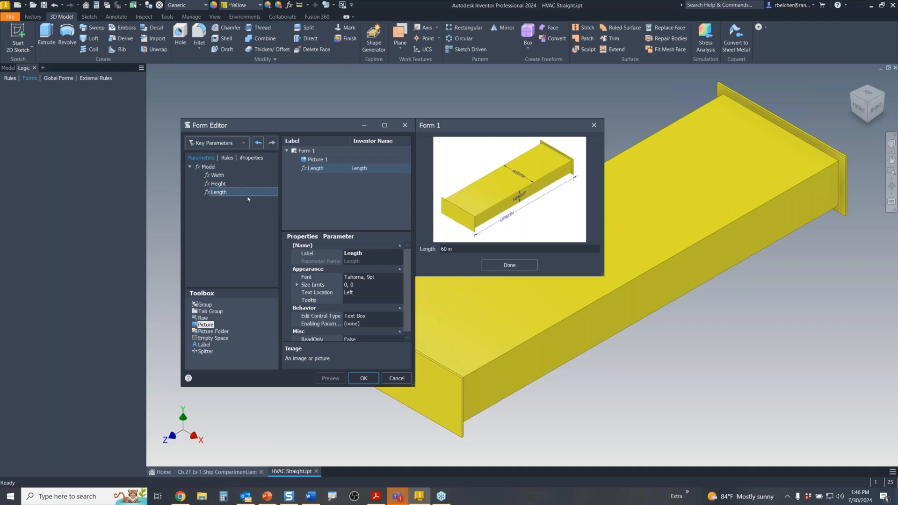
left_click_drag(216, 175, 311, 172)
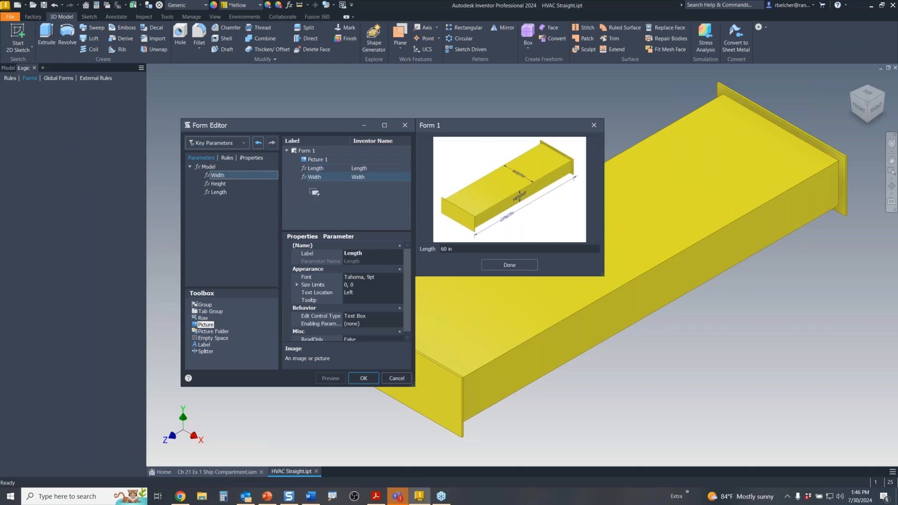
left_click_drag(226, 187, 311, 186)
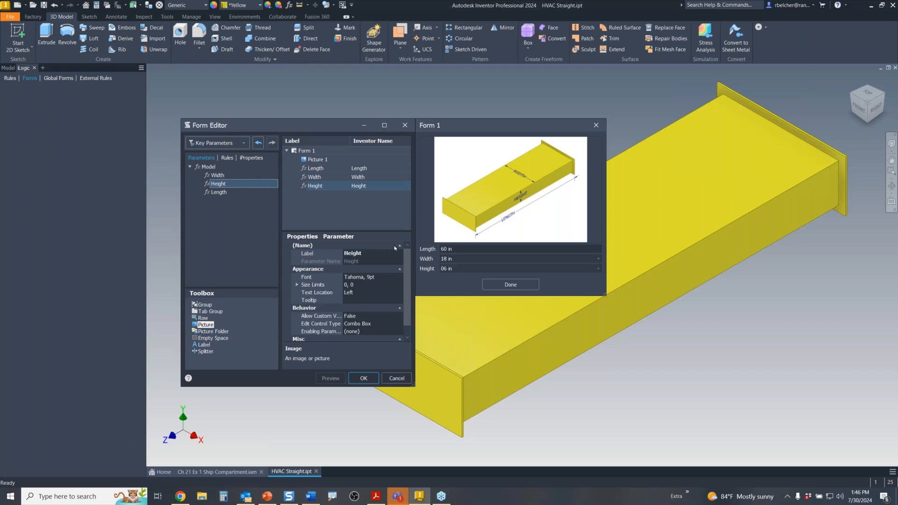
left_click(499, 286)
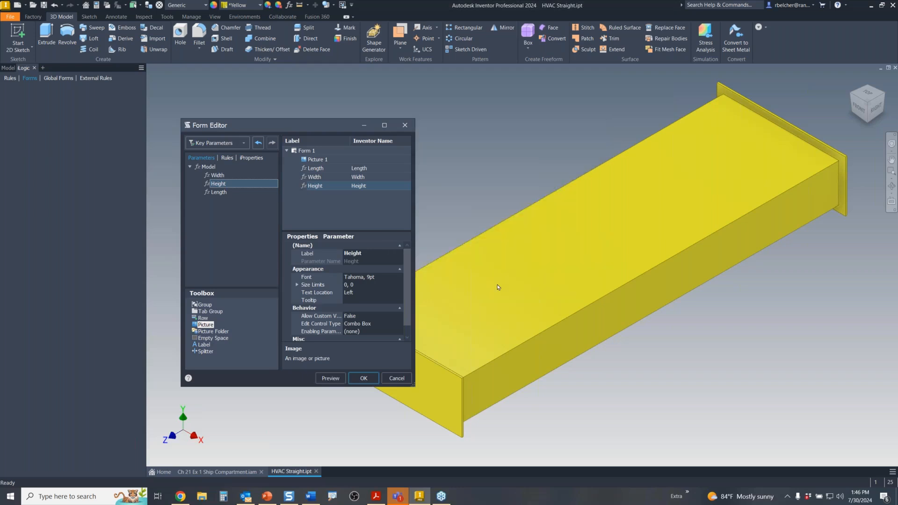
left_click(363, 378)
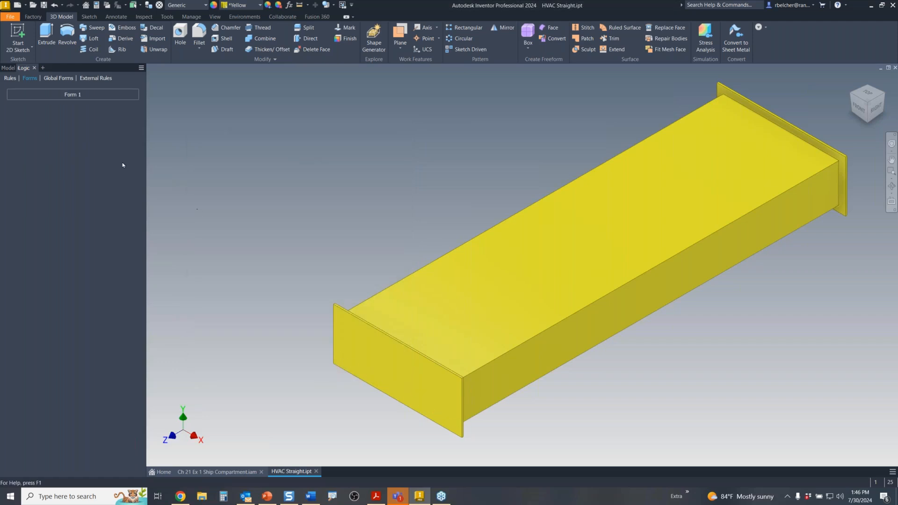
left_click(77, 96)
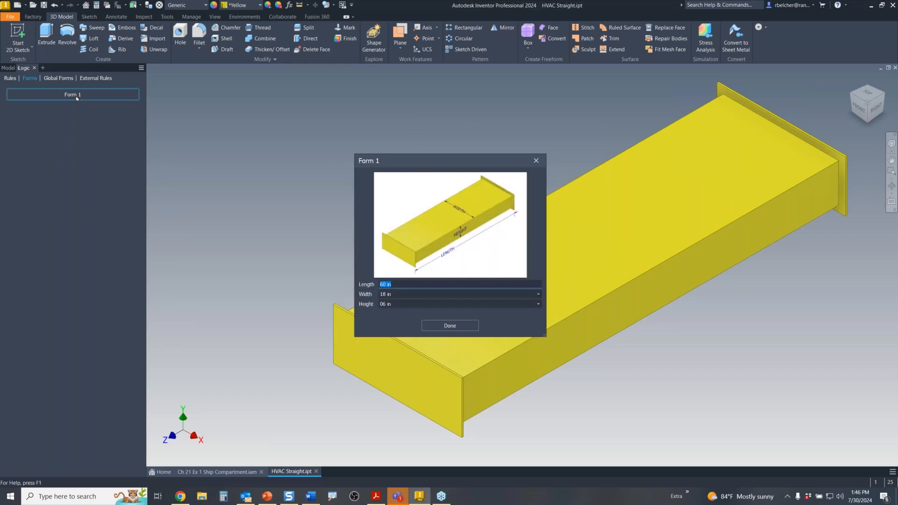
left_click_drag(370, 161, 214, 131)
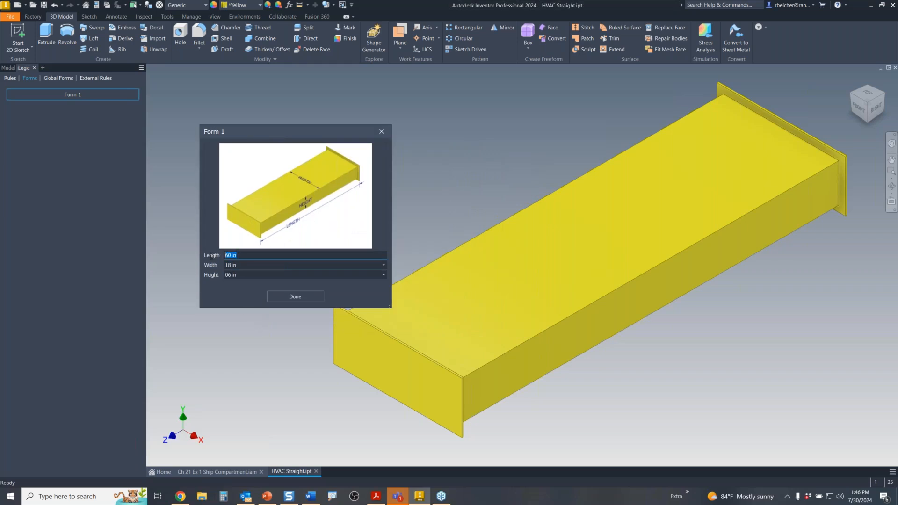
type("144")
key("Tab")
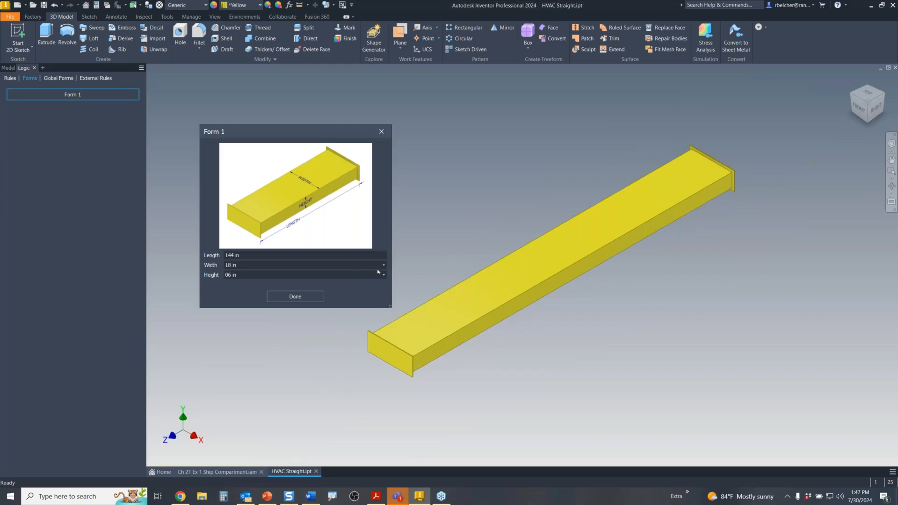
left_click(384, 265)
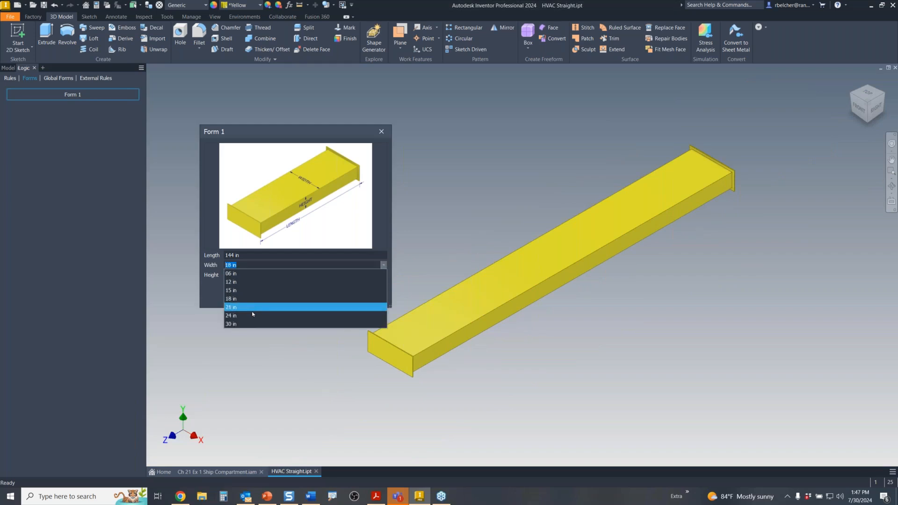
left_click(246, 324)
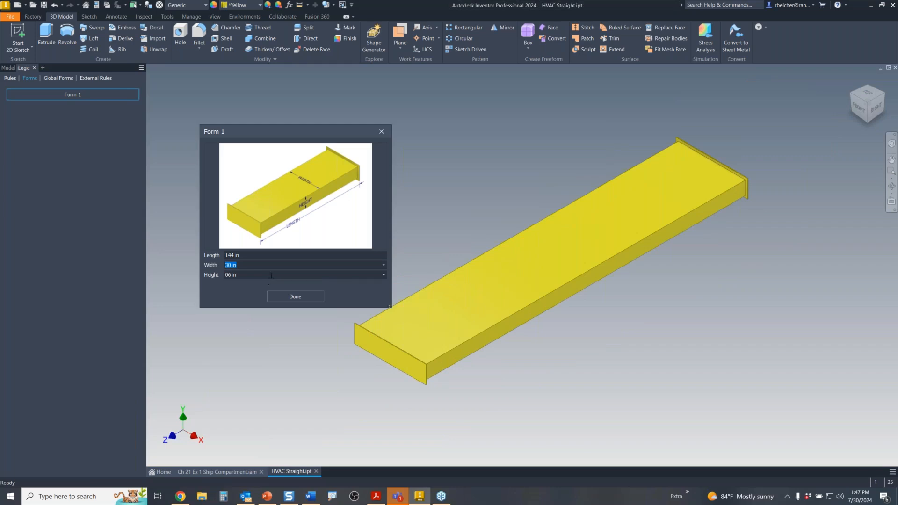
left_click(383, 275)
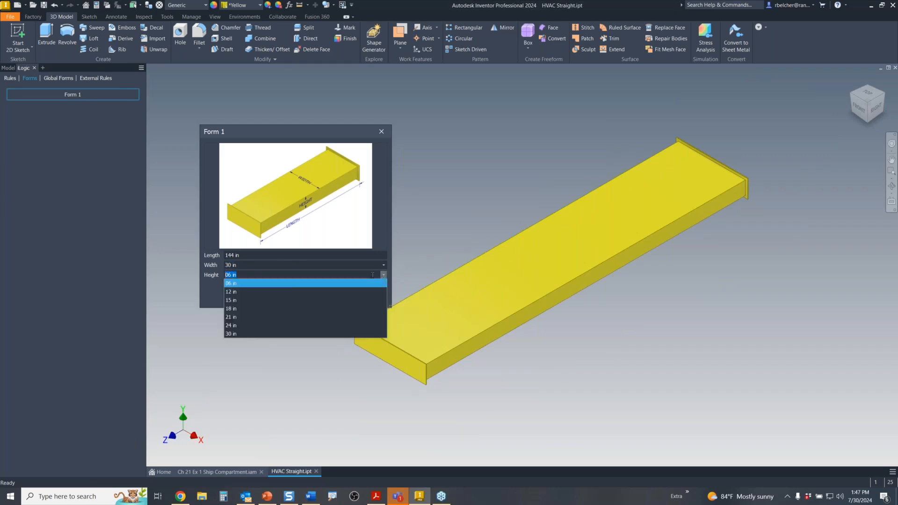
left_click(252, 296)
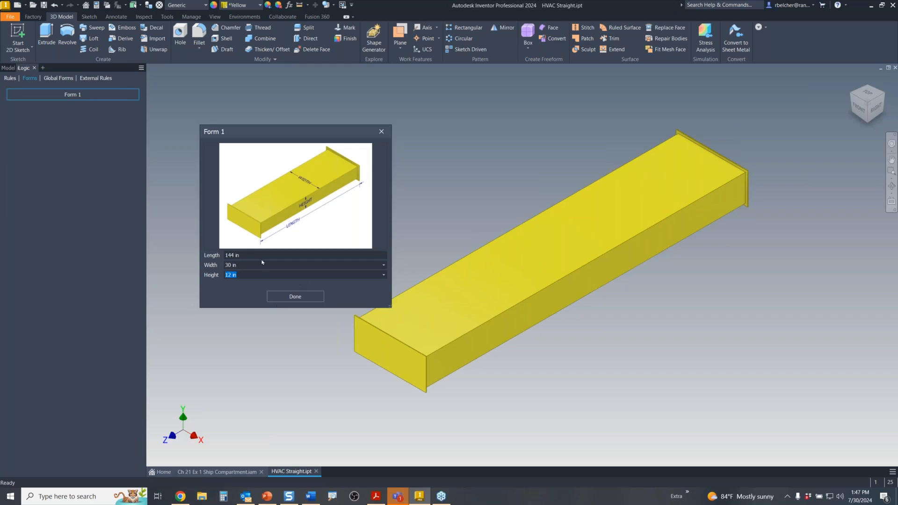
left_click_drag(252, 257, 185, 263)
type("60")
key("Tab")
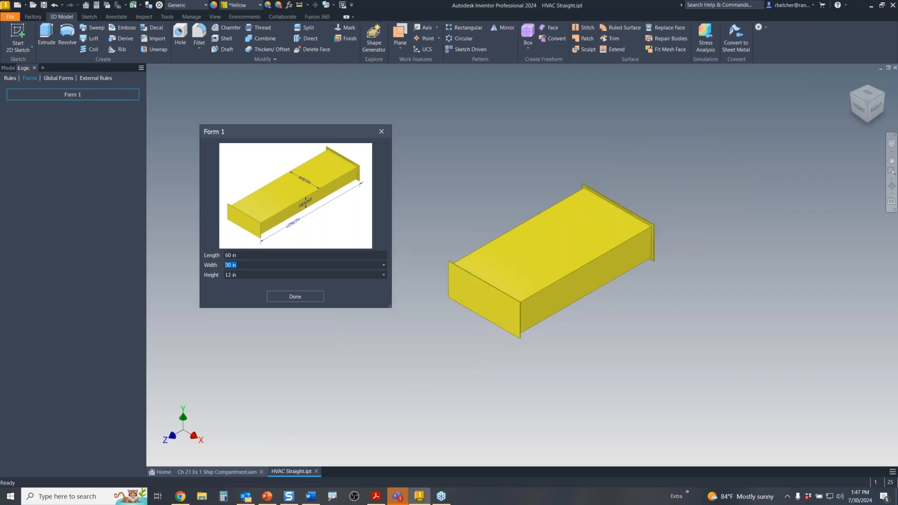
type("18")
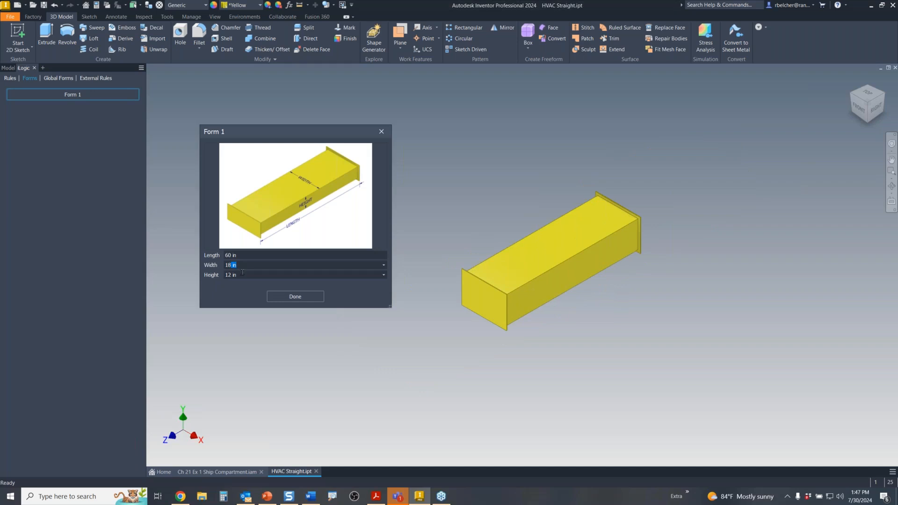
left_click_drag(240, 275, 205, 276)
left_click(228, 275)
left_click(384, 275)
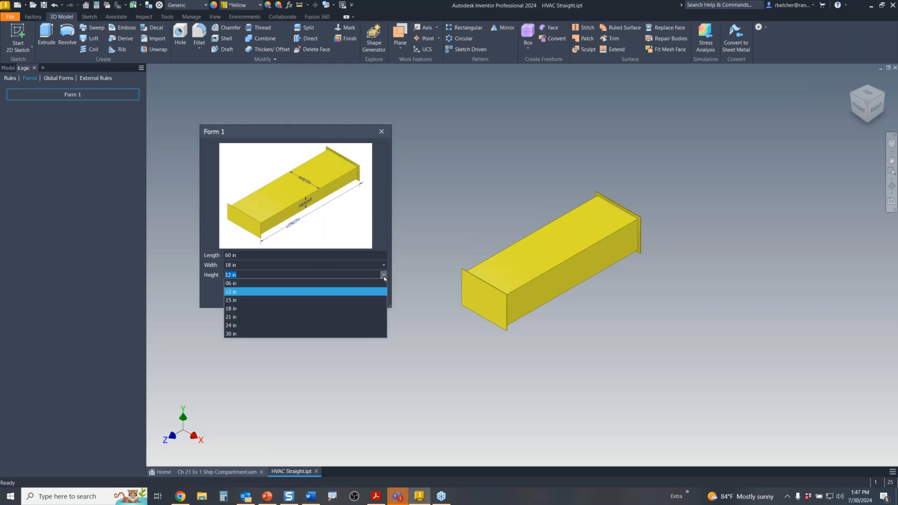
left_click(281, 282)
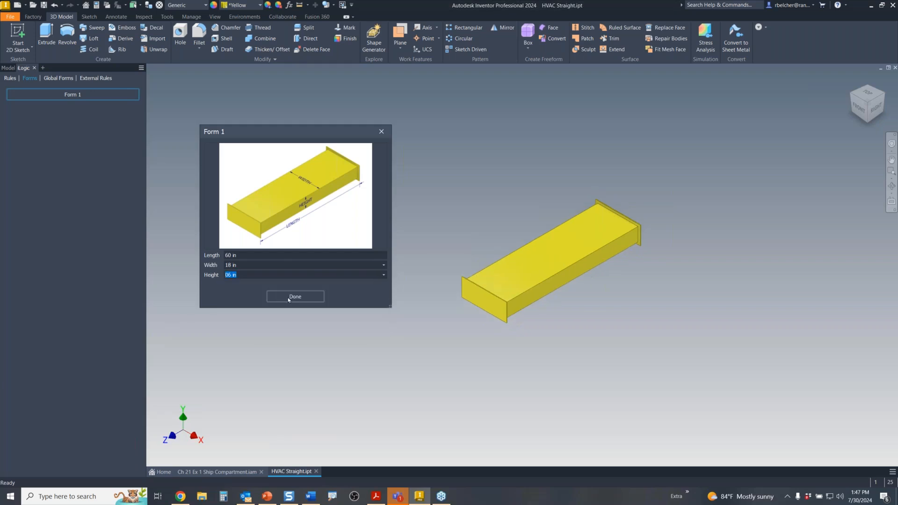
left_click(288, 299)
middle_click_drag(447, 268, 342, 278)
scroll(369, 258, "up", 3)
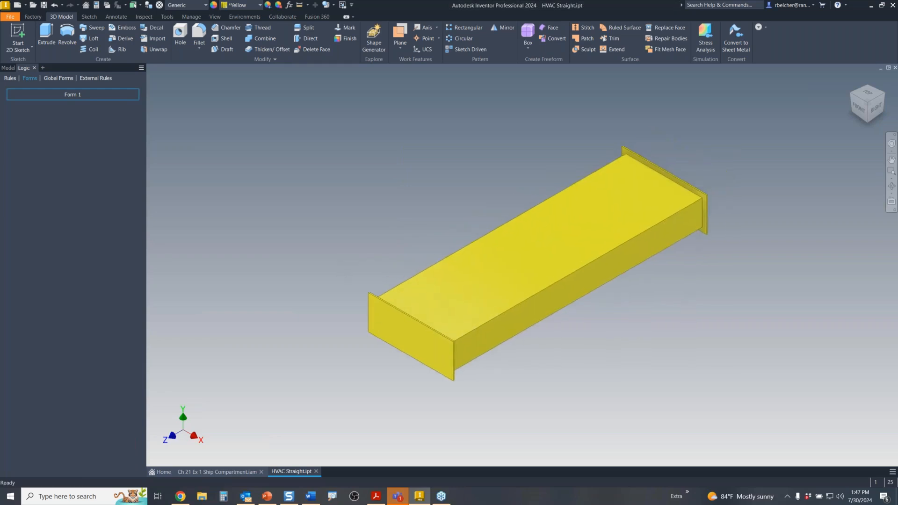
- Rename the iLogic form 'Form 1' to 'HVAC STRAIGHT' and save the form
right_click(76, 95)
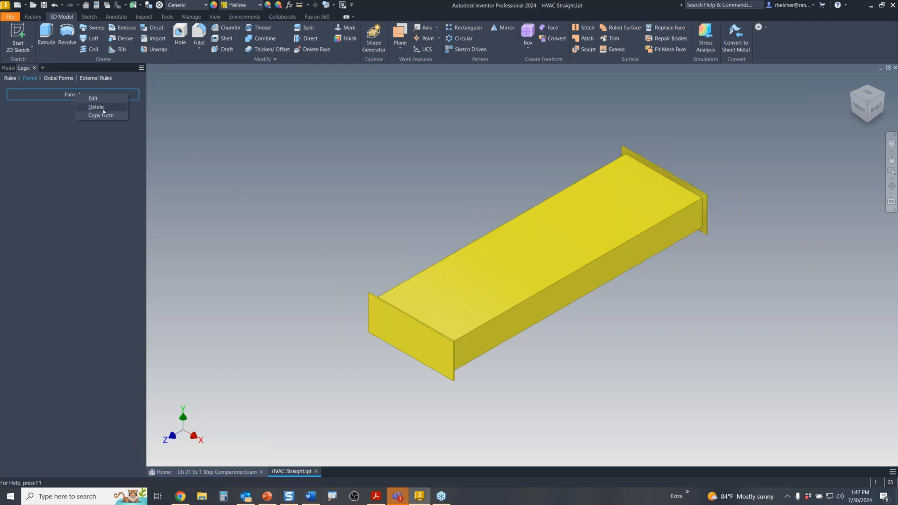
left_click(95, 100)
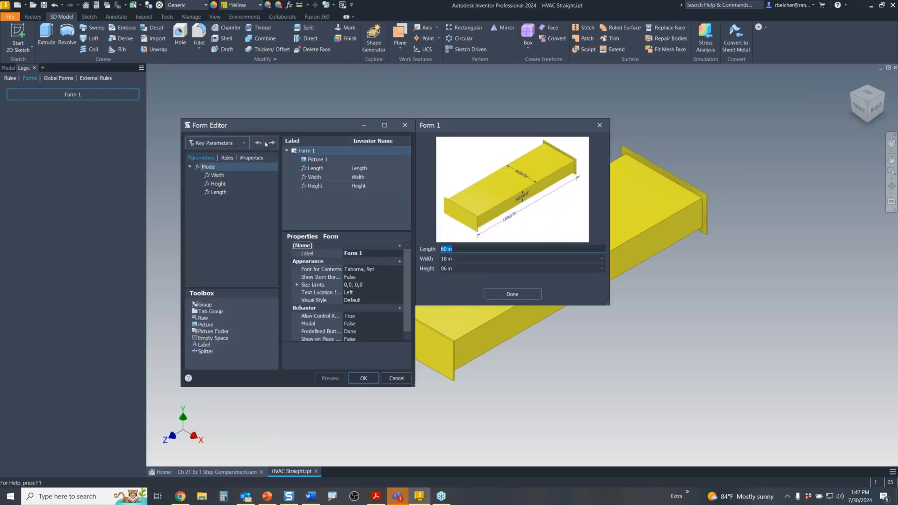
left_click(311, 150)
type("HVAC S")
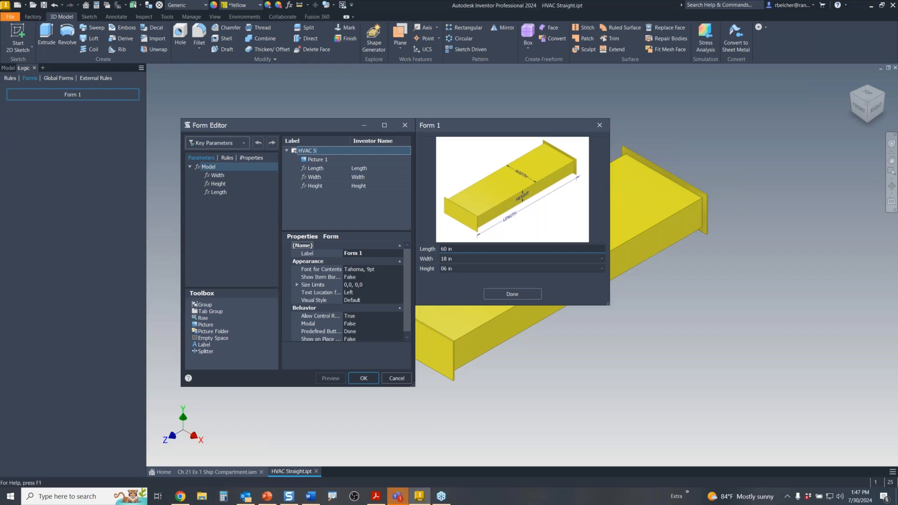
type("TRAIGHT")
key("Return")
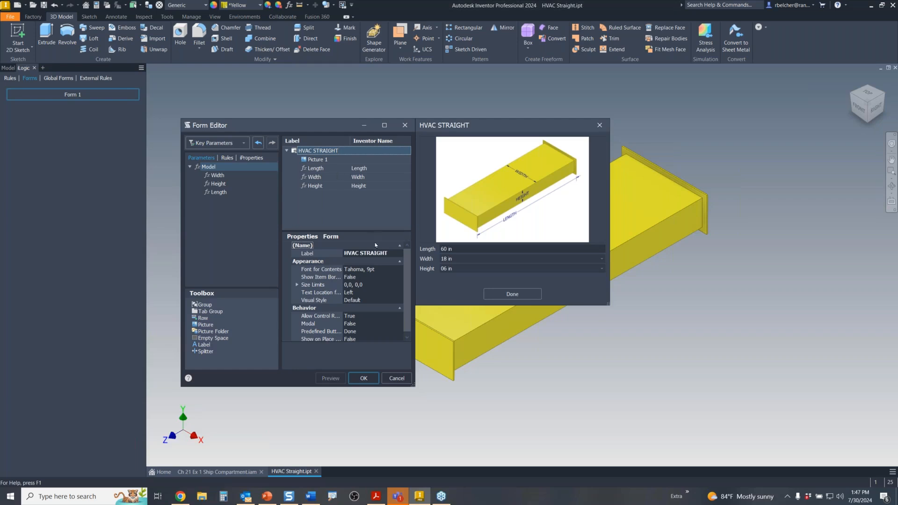
left_click(509, 294)
left_click(364, 378)
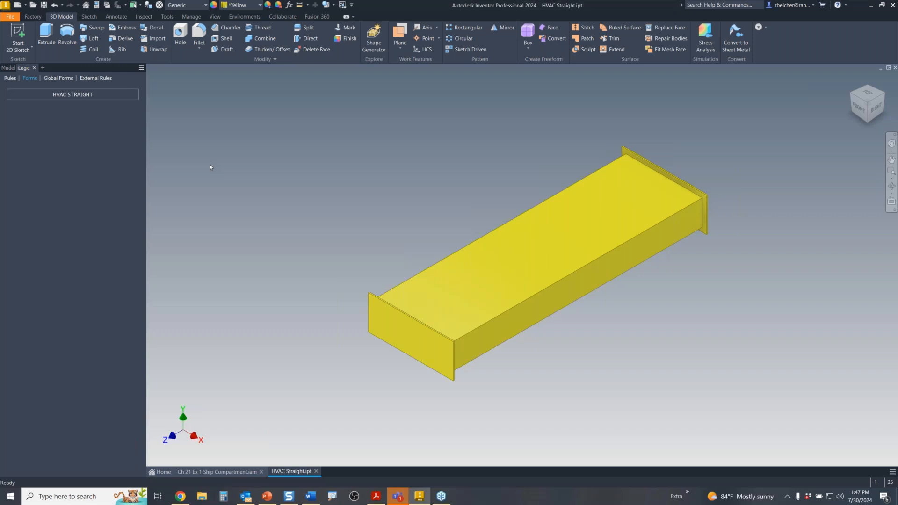
- Switch the iLogic browser to Rules and select the Form rule under HVAC Straight.ipt
left_click(10, 78)
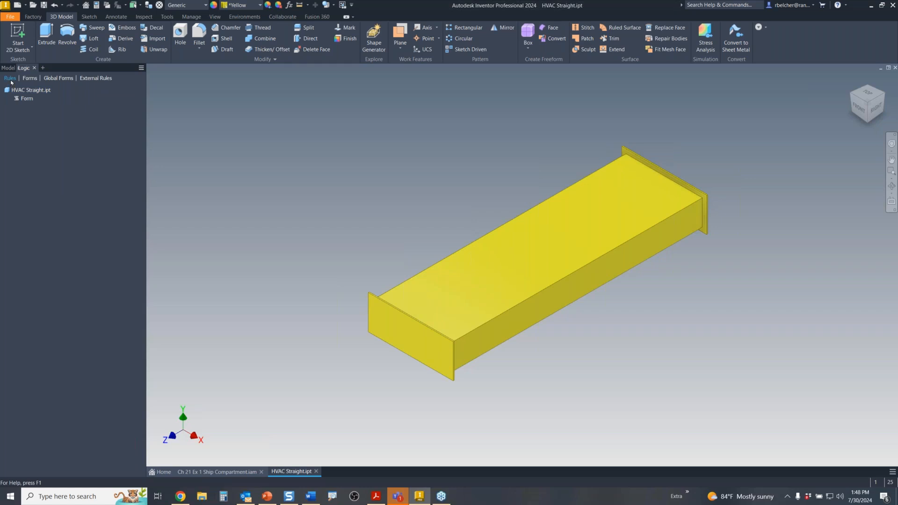
left_click(30, 78)
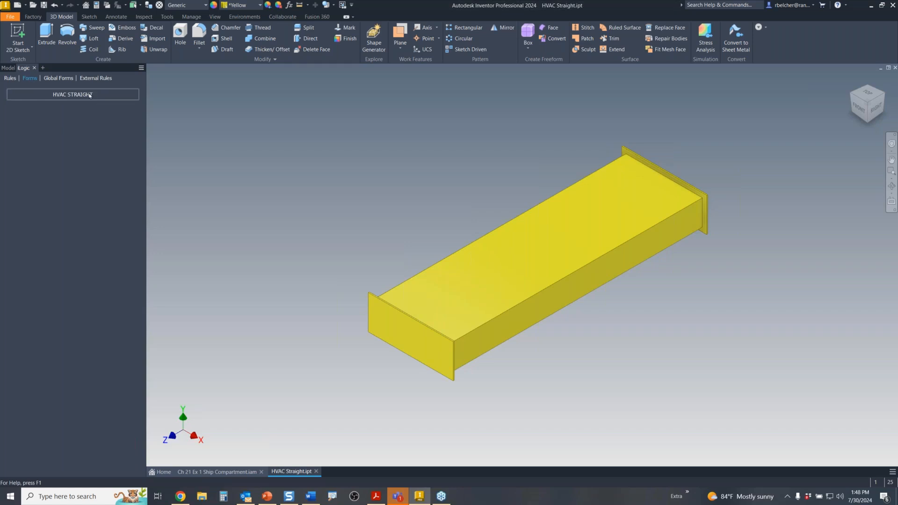
left_click(10, 78)
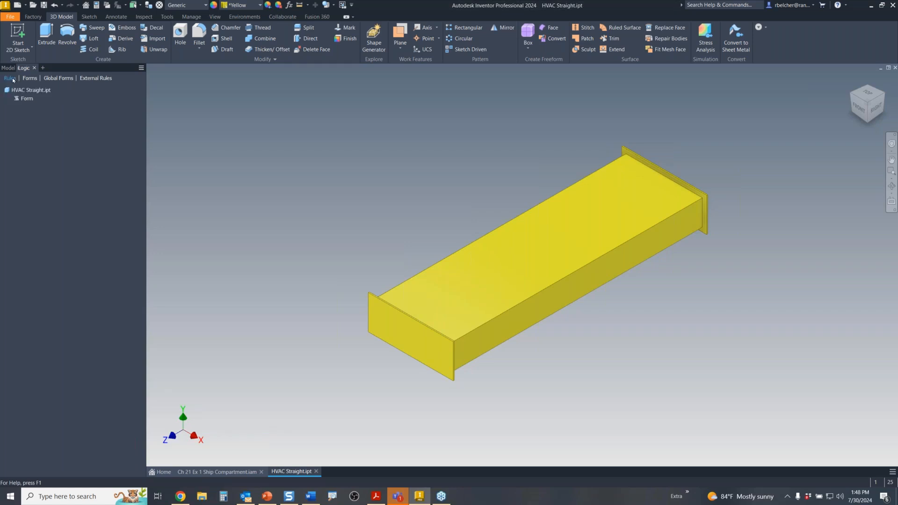
left_click(26, 98)
double_click(26, 99)
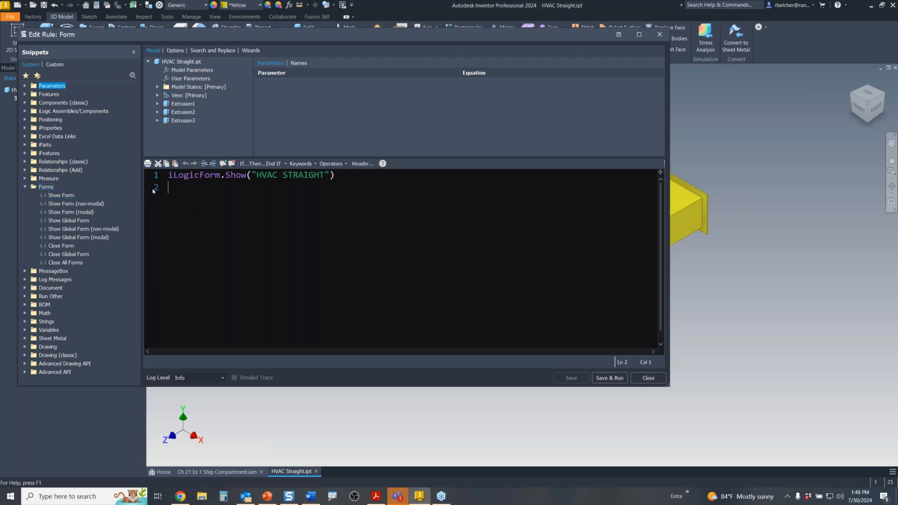
left_click_drag(323, 174, 257, 175)
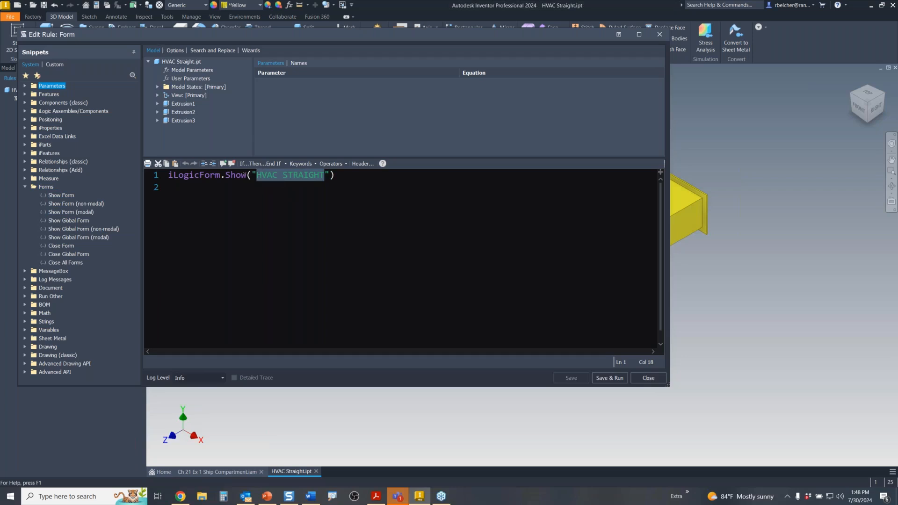
left_click(647, 378)
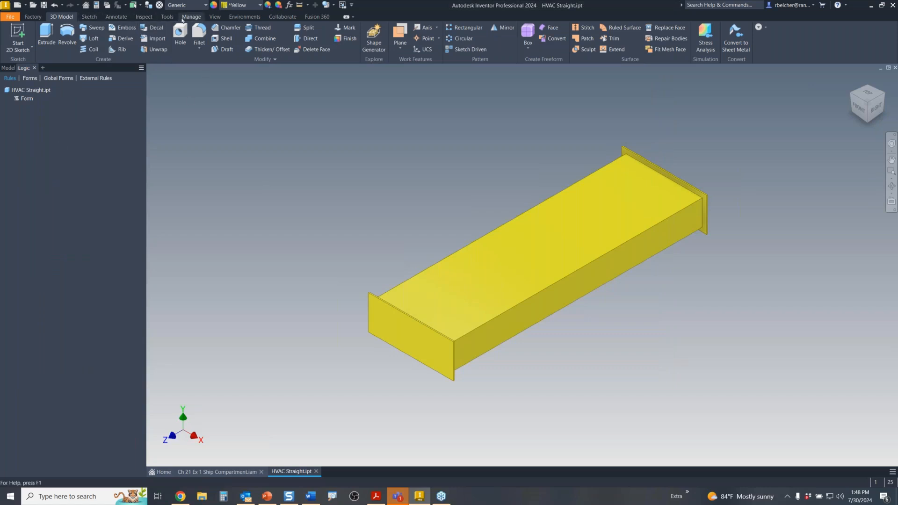
- Attach the Form rule to the New Document event trigger through Manage > Event Triggers
left_click(191, 17)
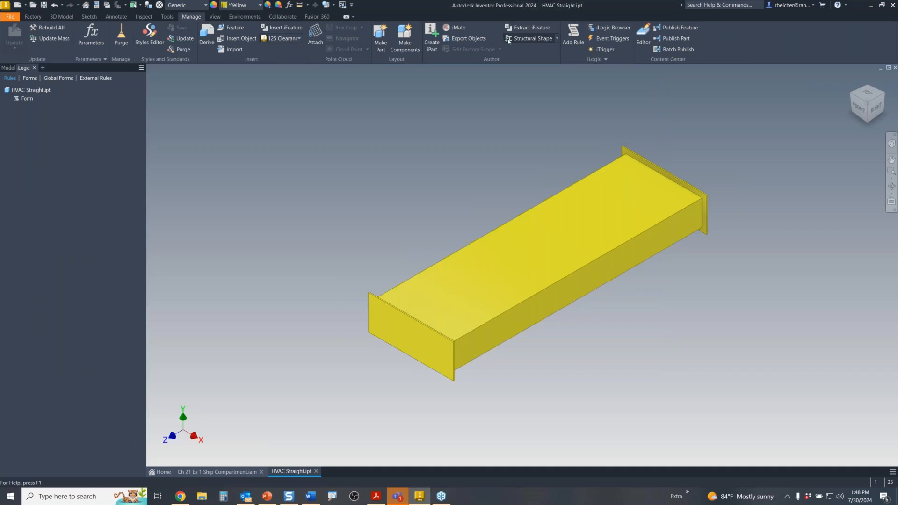
left_click(614, 39)
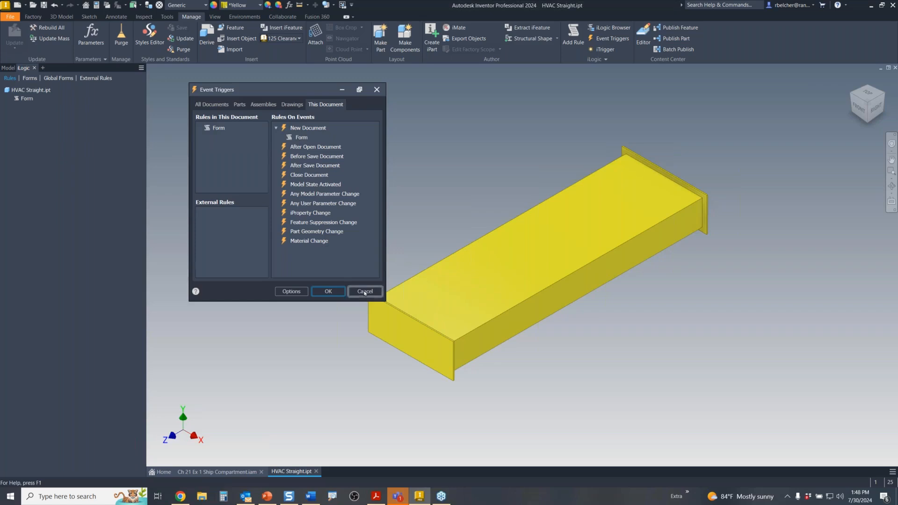
left_click(328, 291)
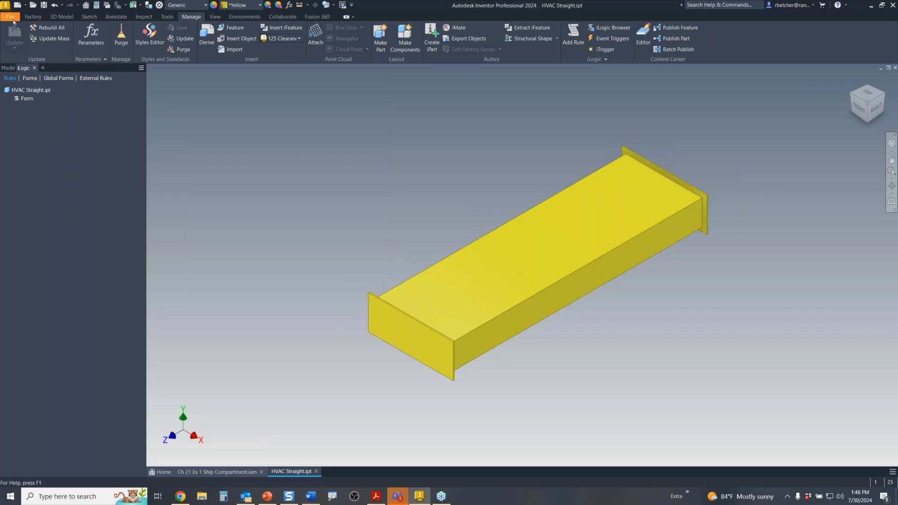
left_click(17, 5)
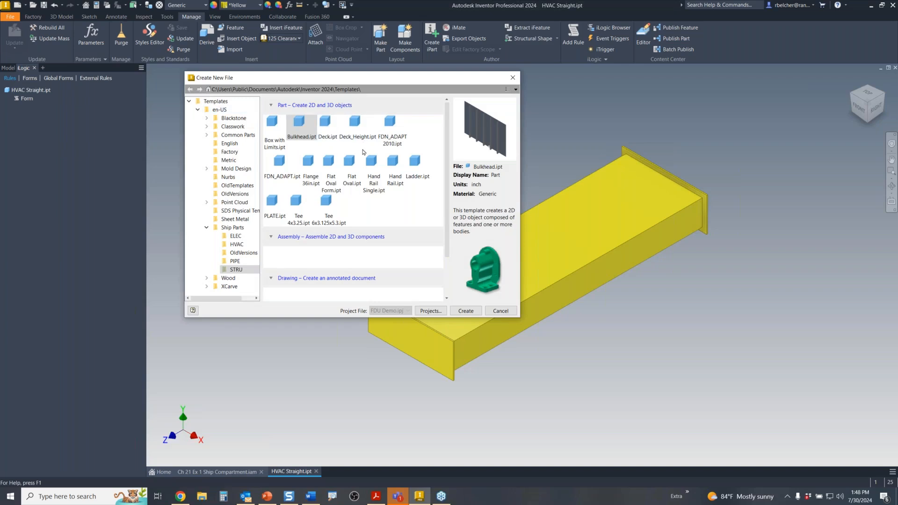
left_click(512, 78)
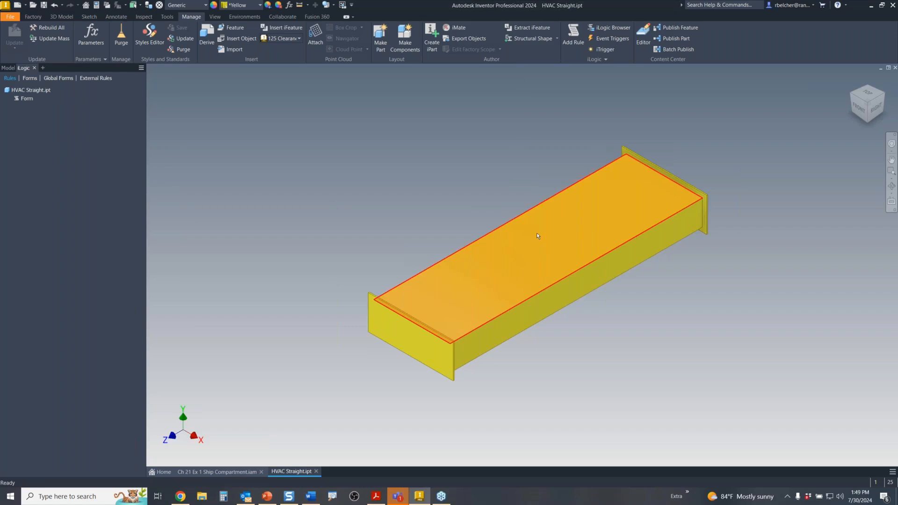
left_click(15, 17)
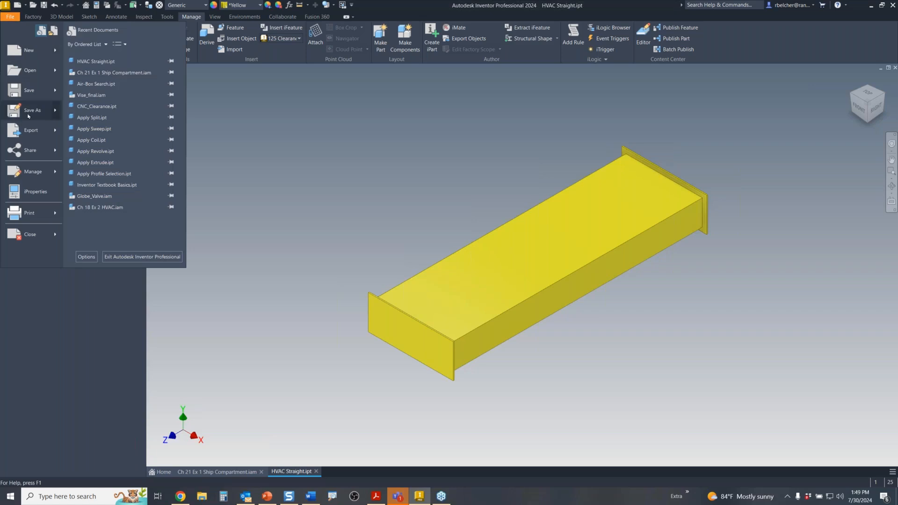
mouse_move(29, 114)
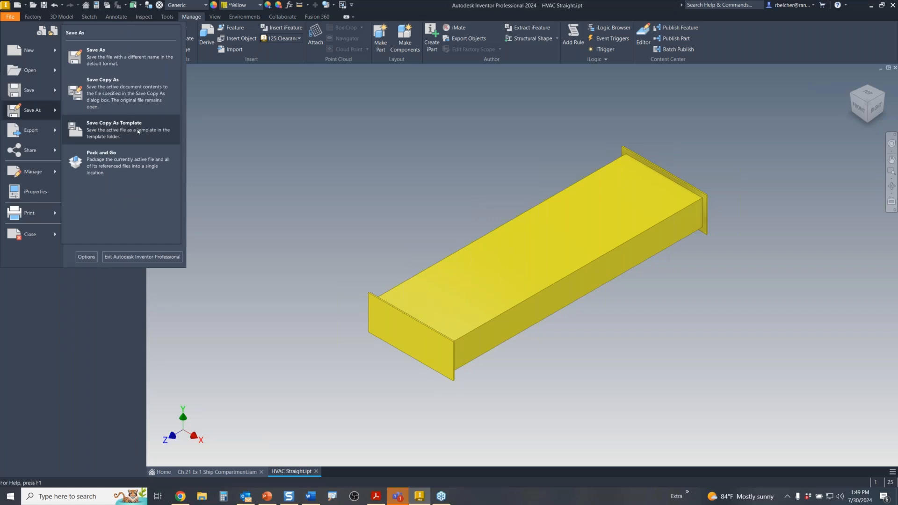
left_click(123, 129)
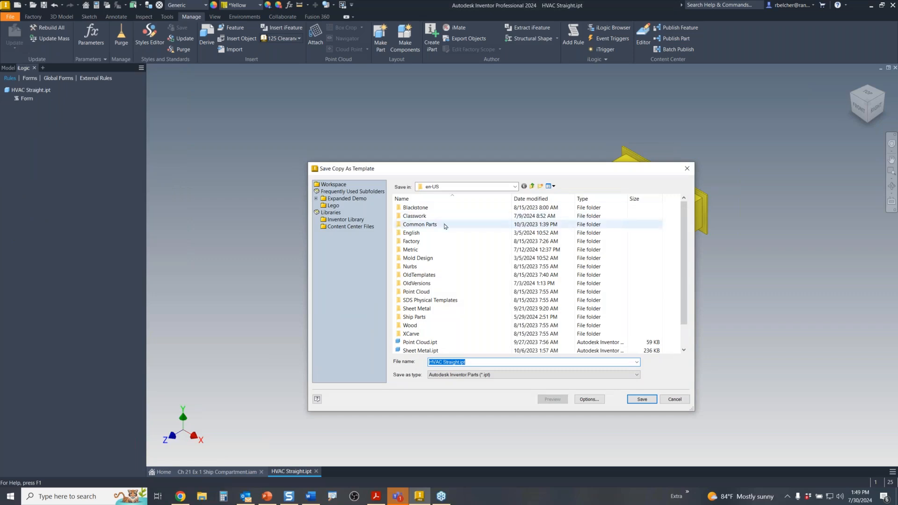
double_click(415, 316)
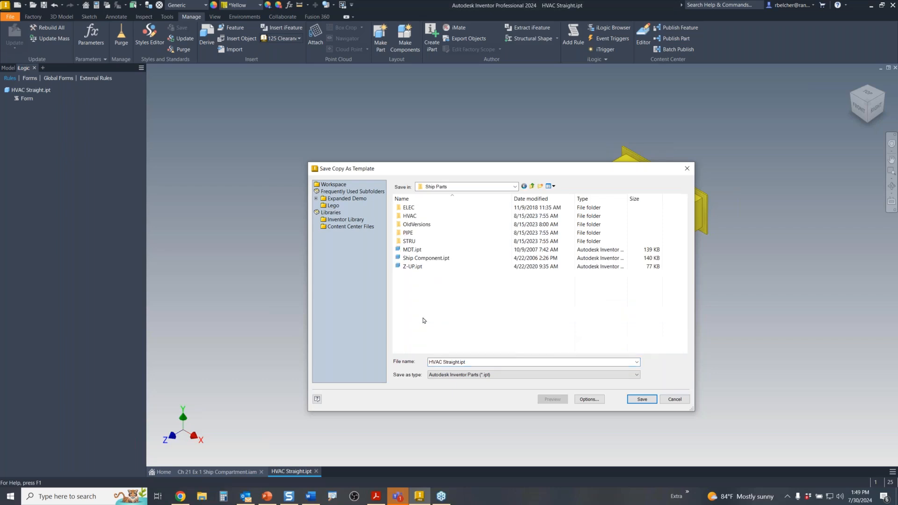
double_click(411, 215)
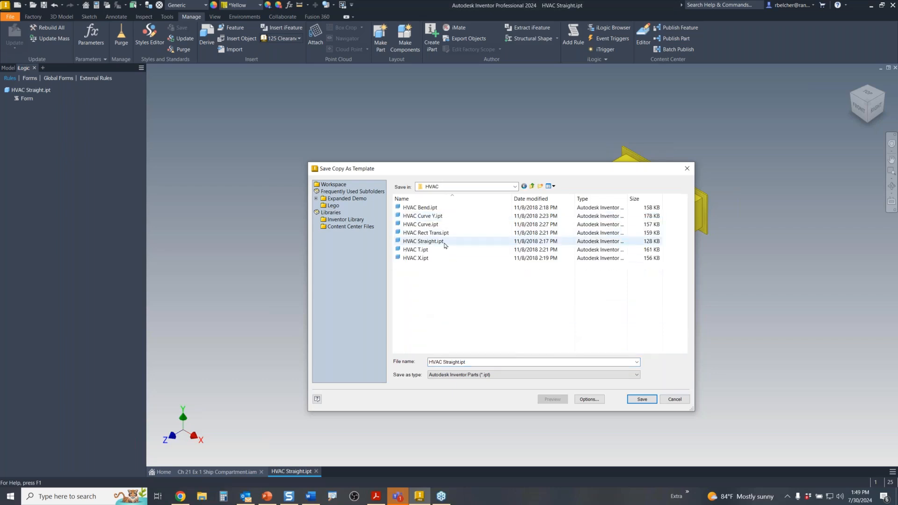
left_click(687, 168)
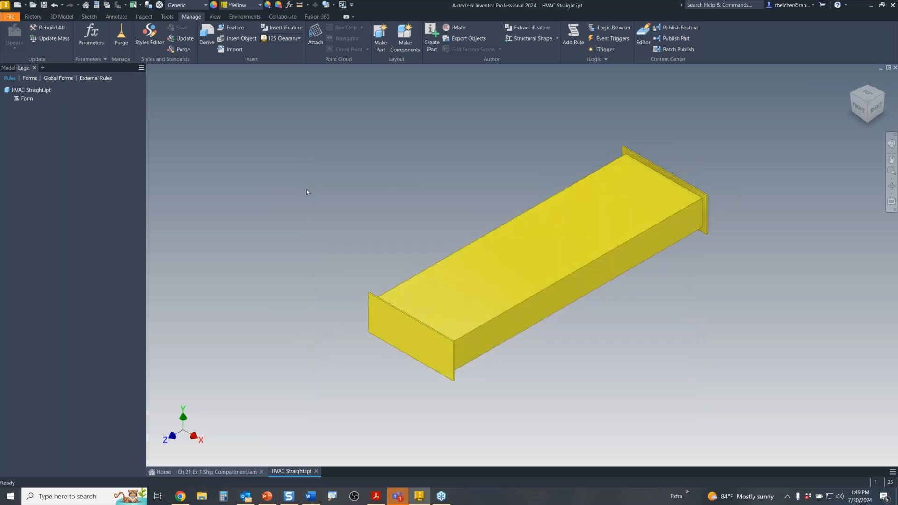
- Show the Model tree, expand iMates to inspect Composite:1, then collapse it
left_click(16, 68)
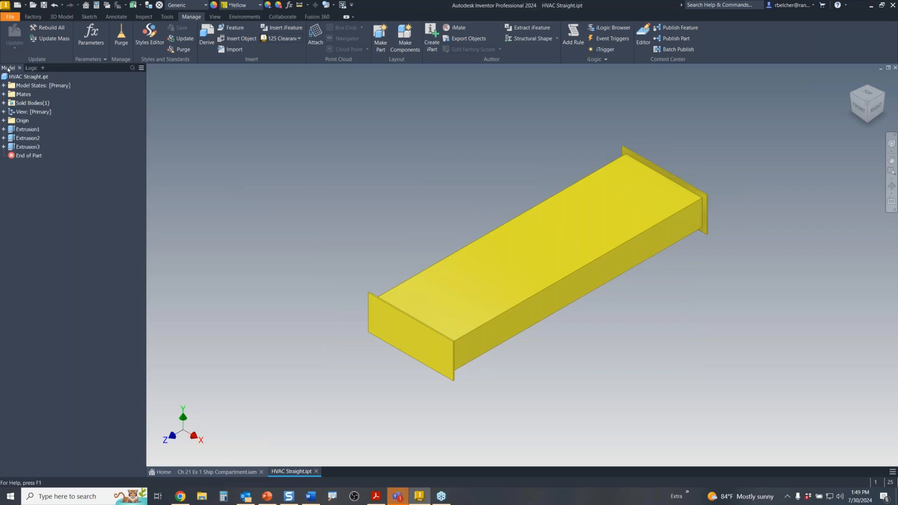
left_click(3, 95)
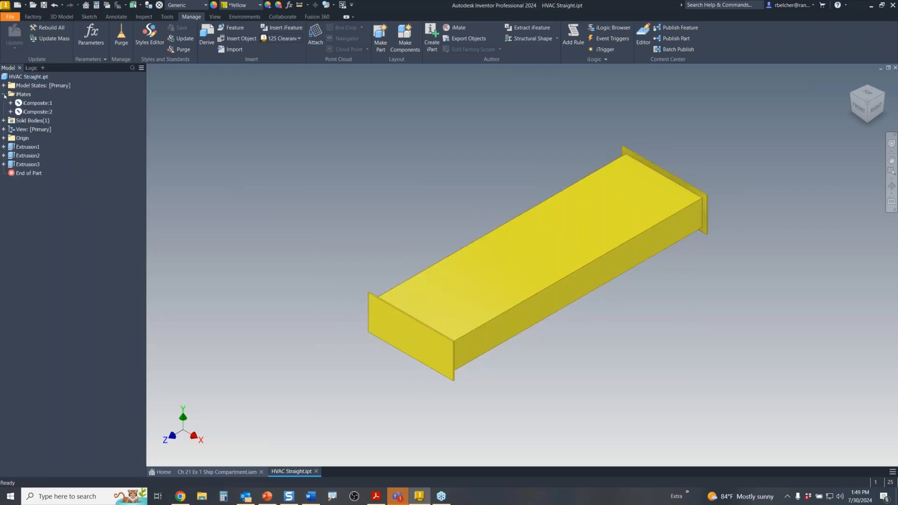
left_click(38, 103)
key("Escape")
left_click(3, 95)
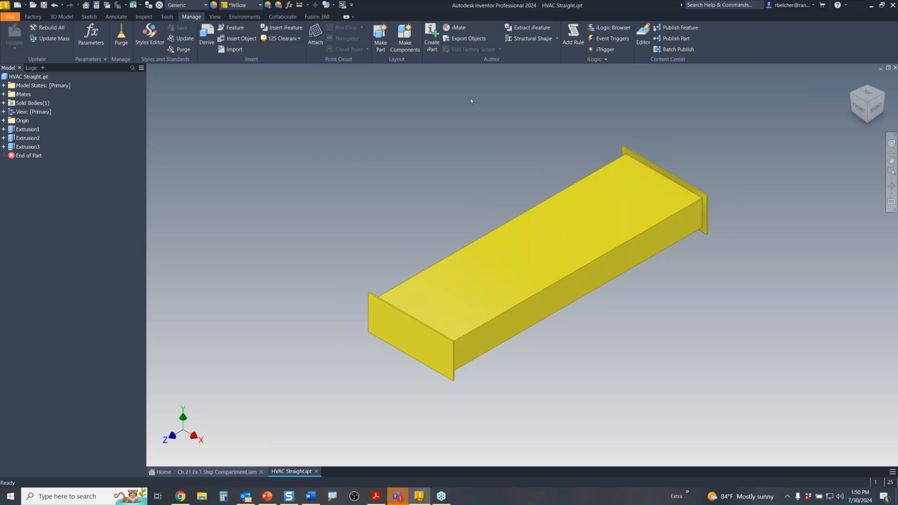
- Close HVAC Straight.ipt without saving, advance the slide show, then bring up the new-file templates
left_click(894, 67)
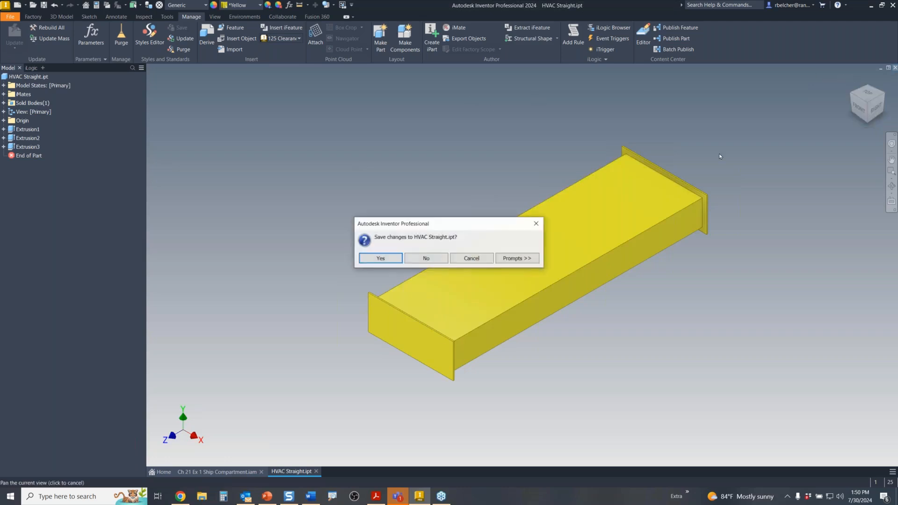
left_click(423, 259)
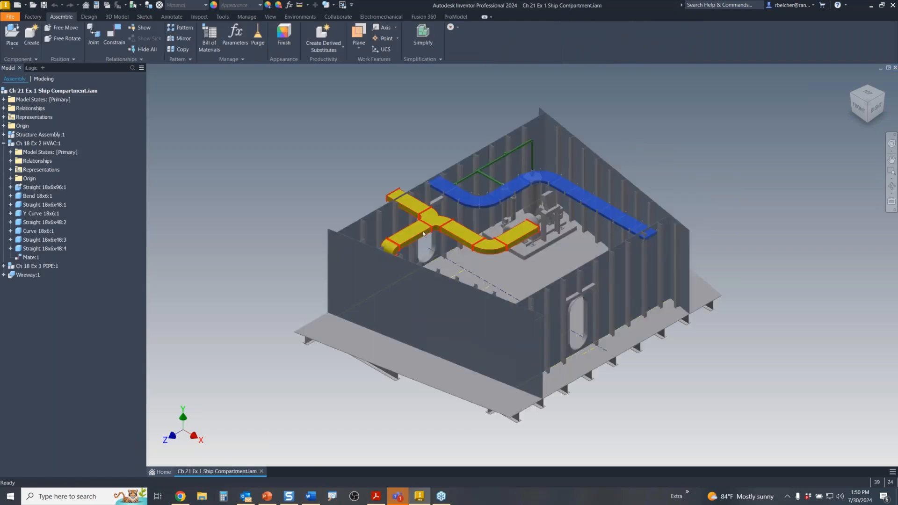
left_click(267, 496)
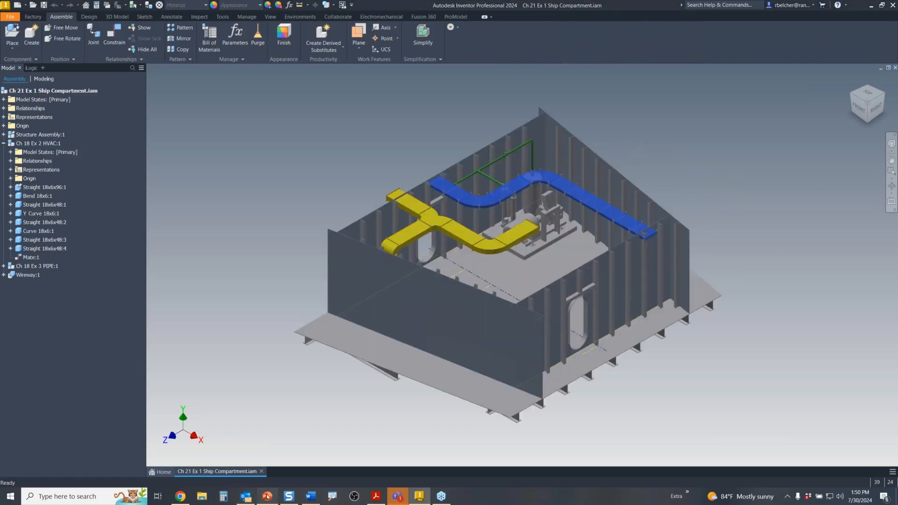
left_click(220, 298)
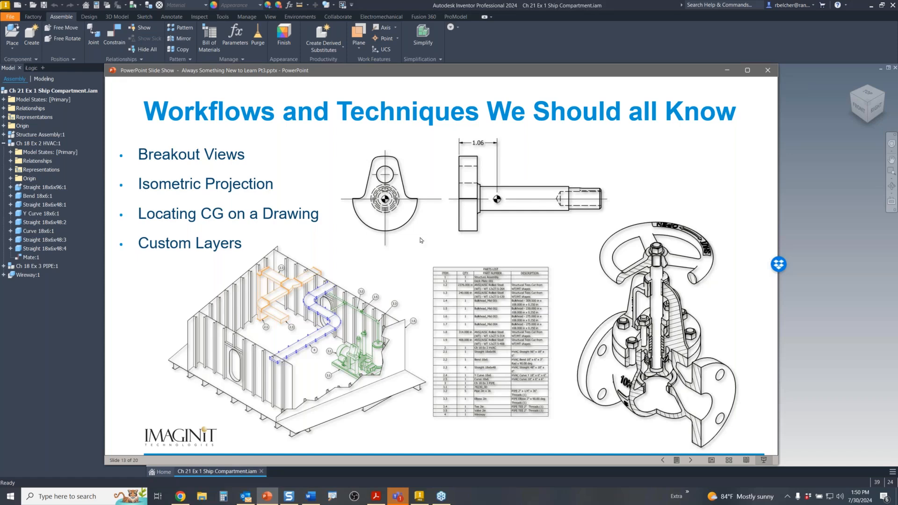
left_click(419, 496)
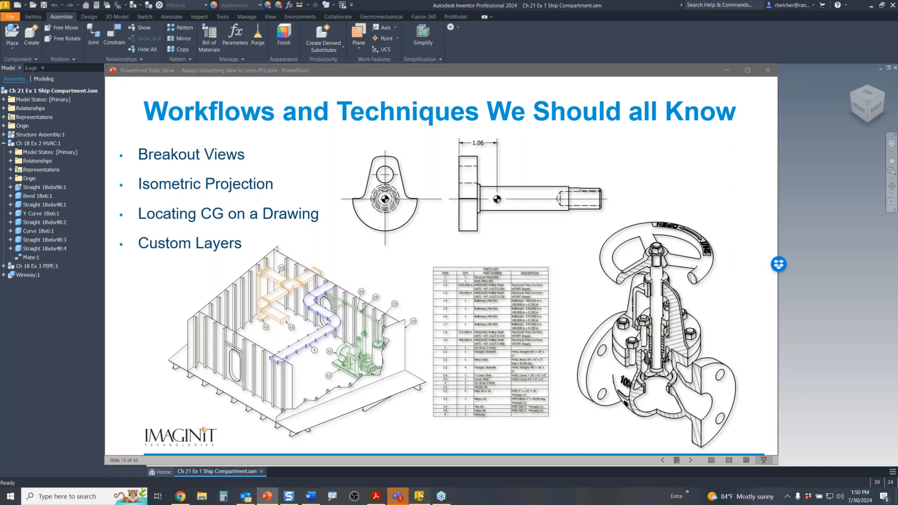
left_click(17, 5)
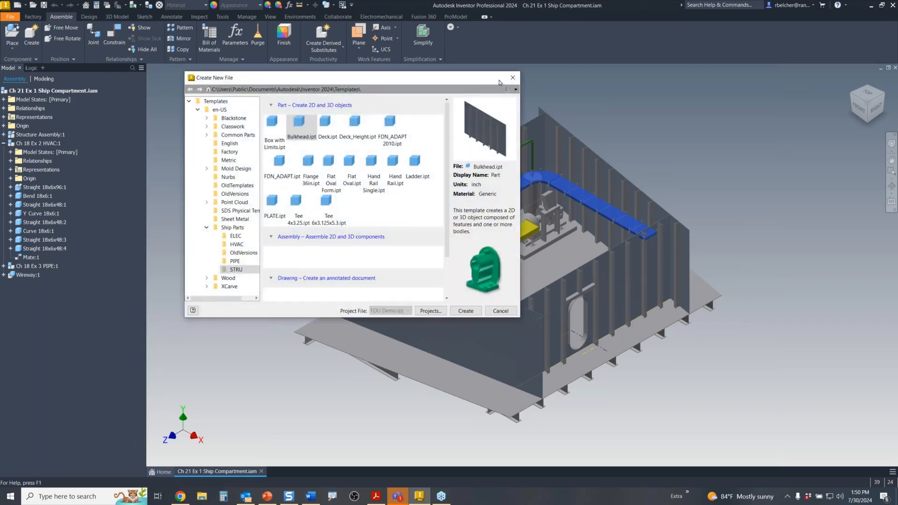
- Open bearing_journal.ipt and start a new drawing from the Standard.dwg template
left_click(512, 77)
left_click(31, 6)
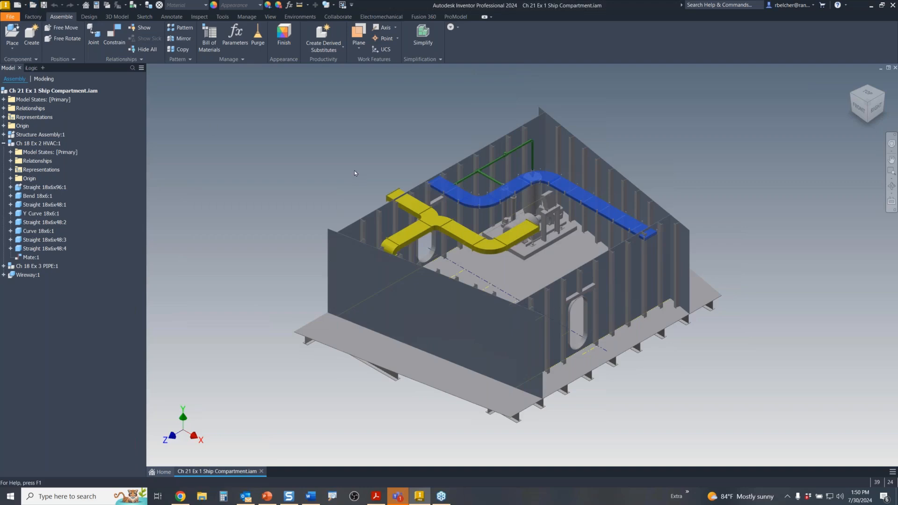
left_click(467, 300)
double_click(466, 300)
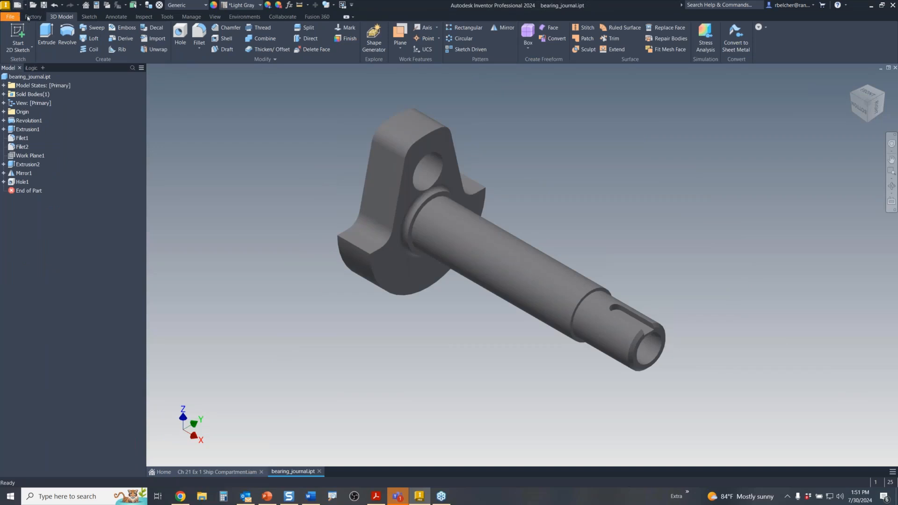
left_click(18, 5)
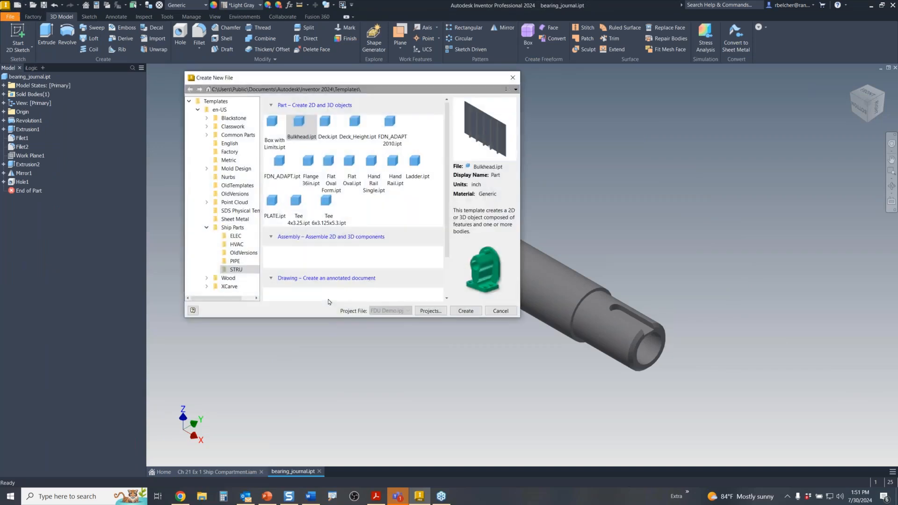
left_click(219, 109)
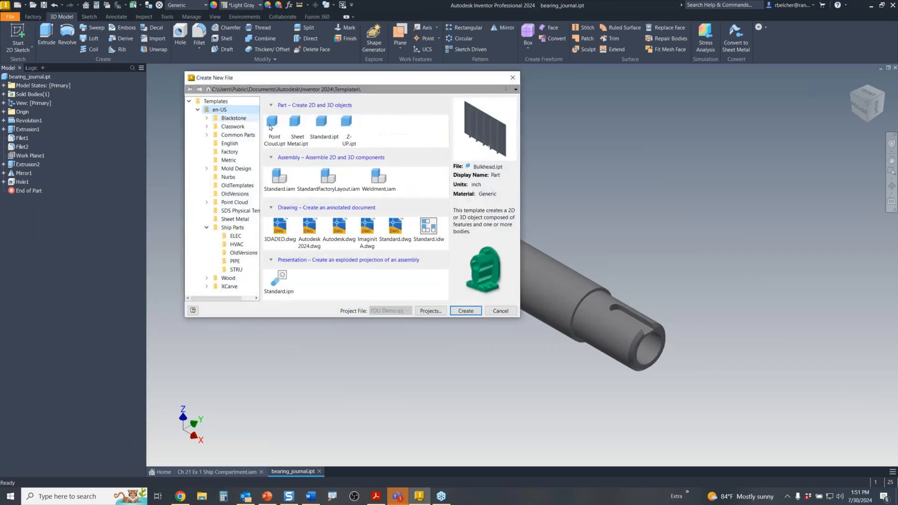
double_click(394, 228)
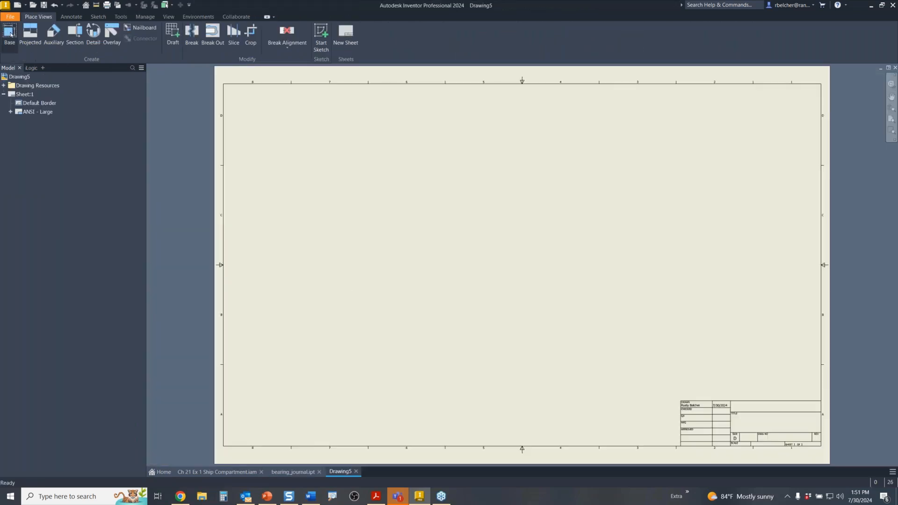
- Place a Bottom-oriented base view of bearing_journal with a projected end view beside it
left_click(10, 33)
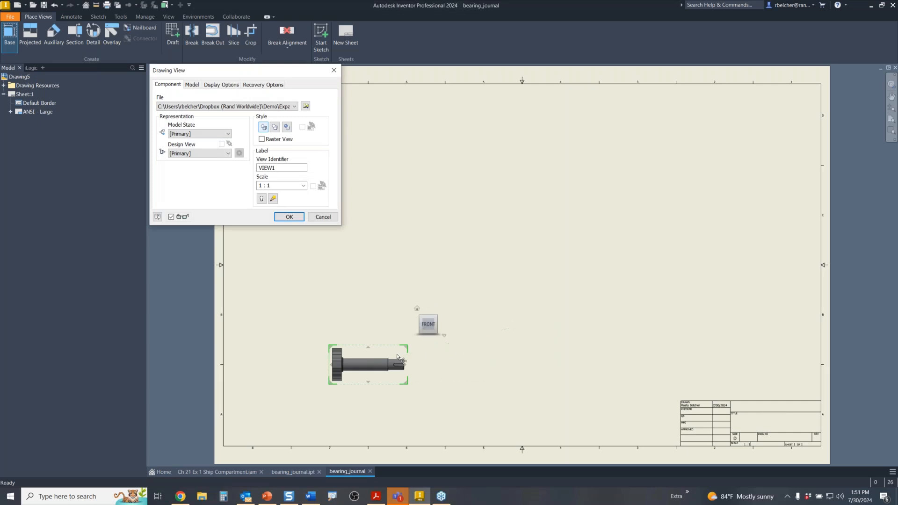
left_click(428, 336)
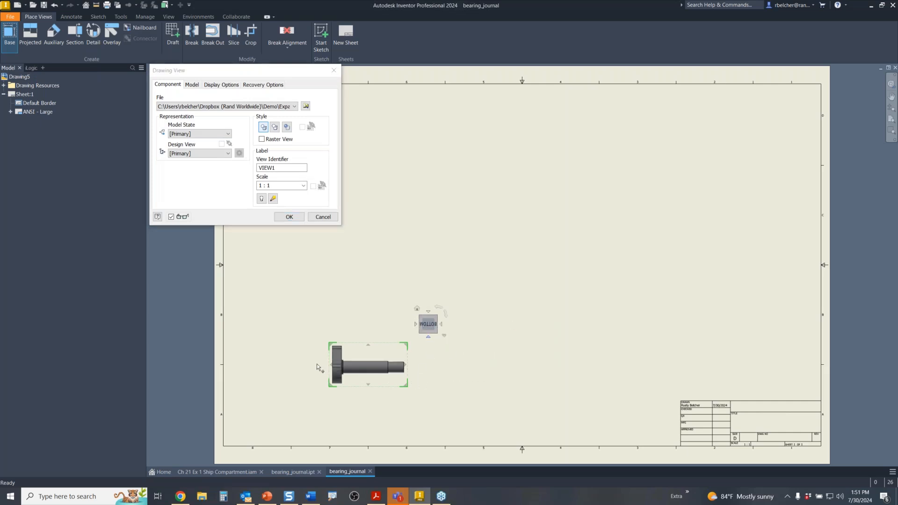
left_click(295, 364)
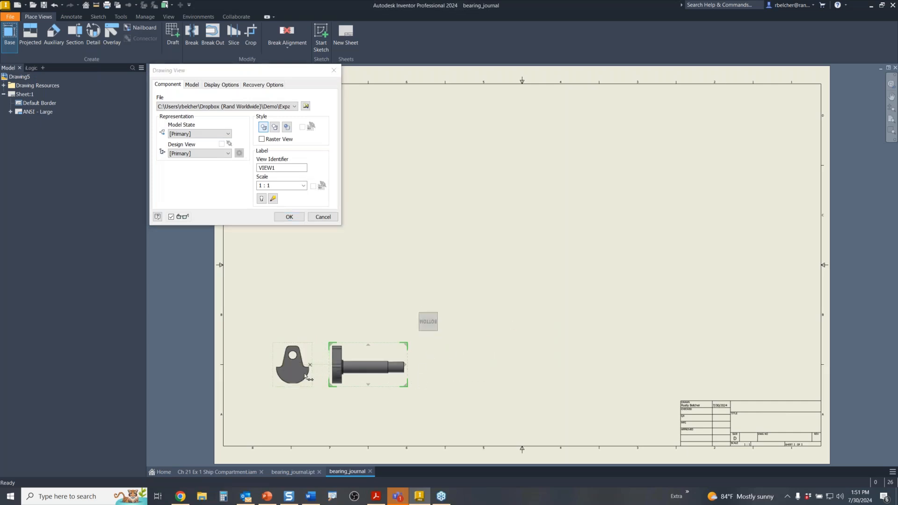
left_click(288, 218)
scroll(387, 363, "up", 5)
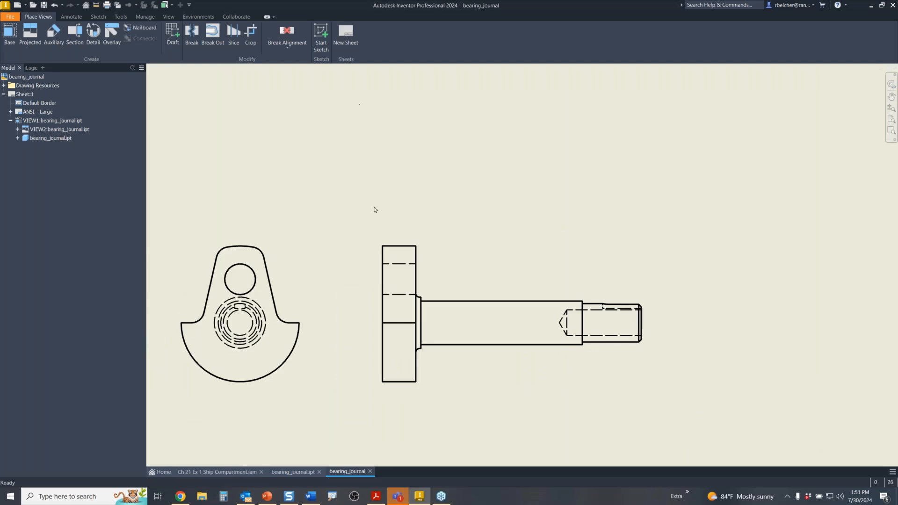
middle_click_drag(373, 209, 445, 179)
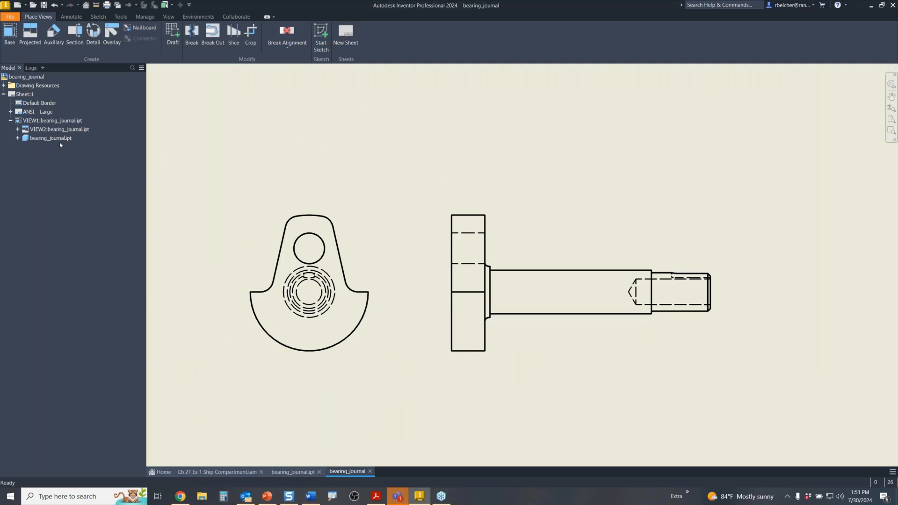
- Select bearing_journal.ipt under both views and turn on its Center of Gravity display
left_click(18, 129)
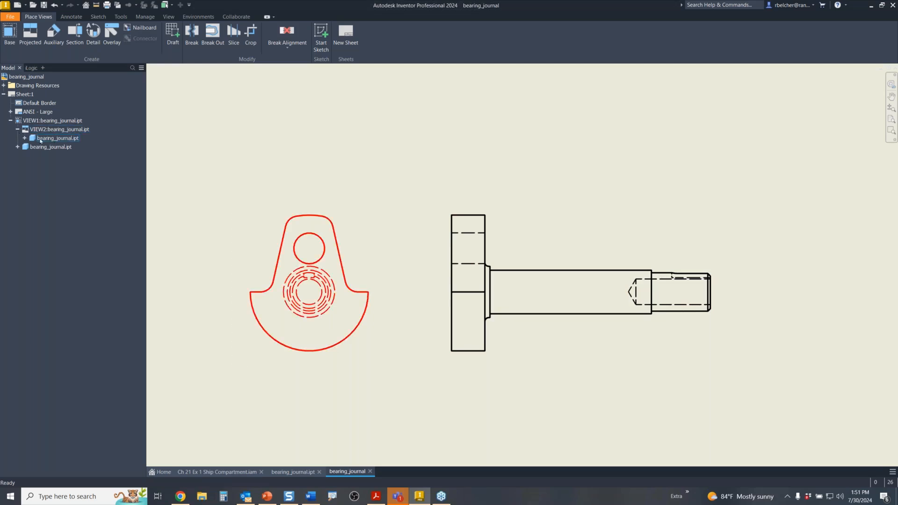
left_click(62, 139)
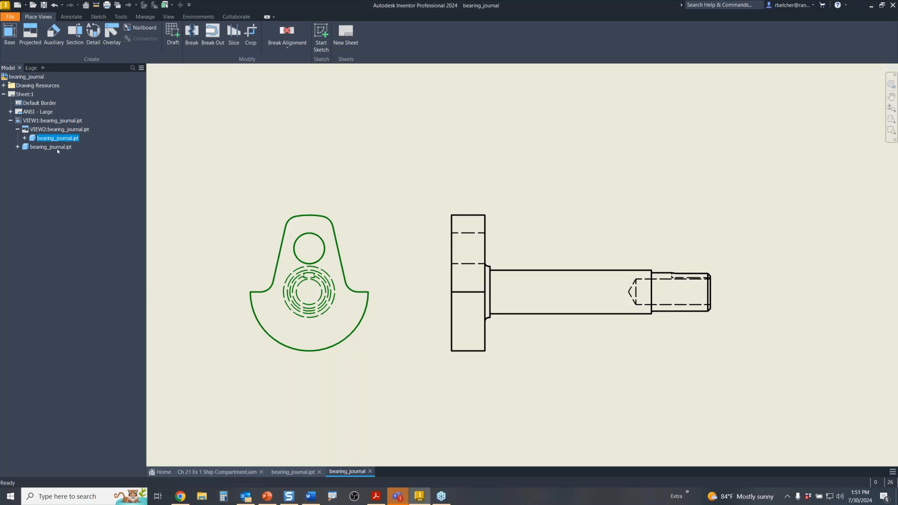
left_click(57, 148, "ctrl")
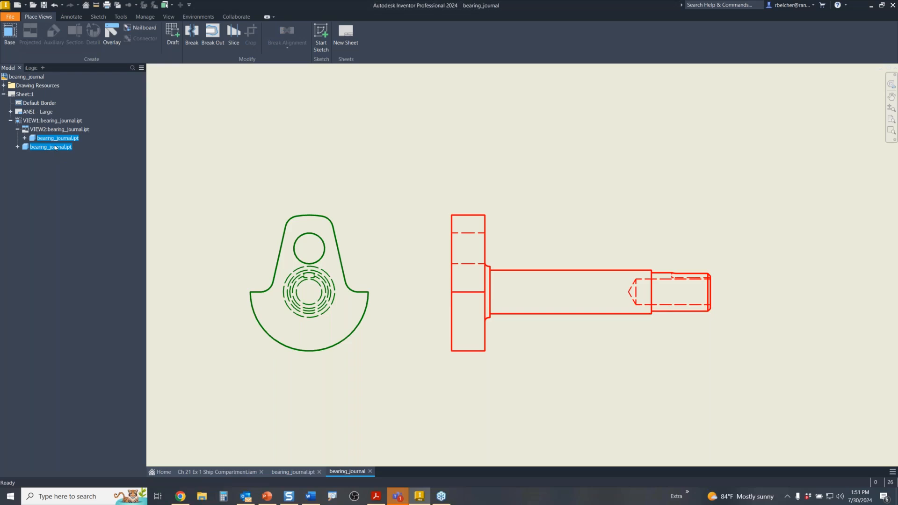
right_click(56, 148)
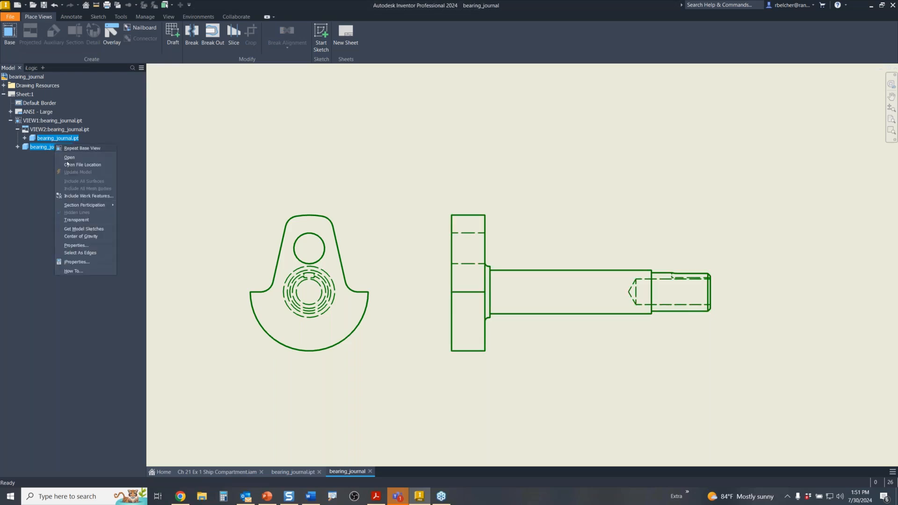
left_click(95, 236)
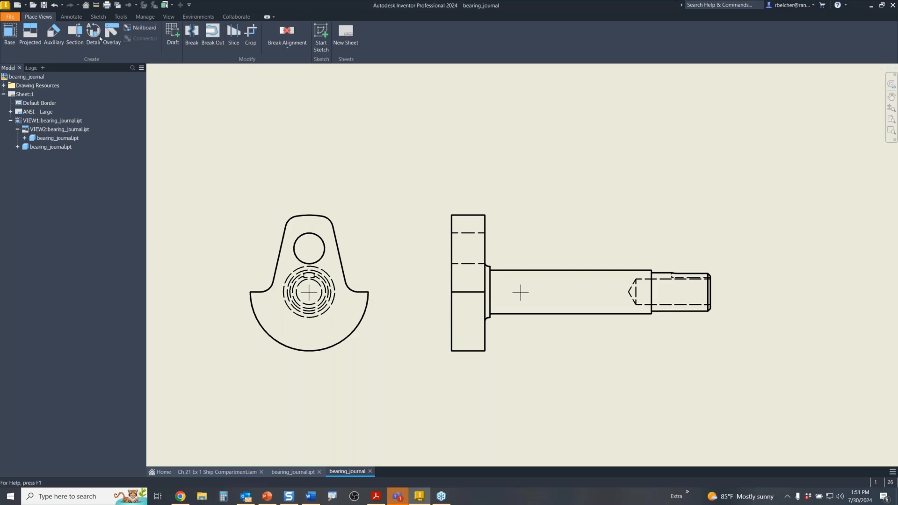
- Set ordinate origins at the side view's shaft centre and the front view's bore centre
left_click(72, 17)
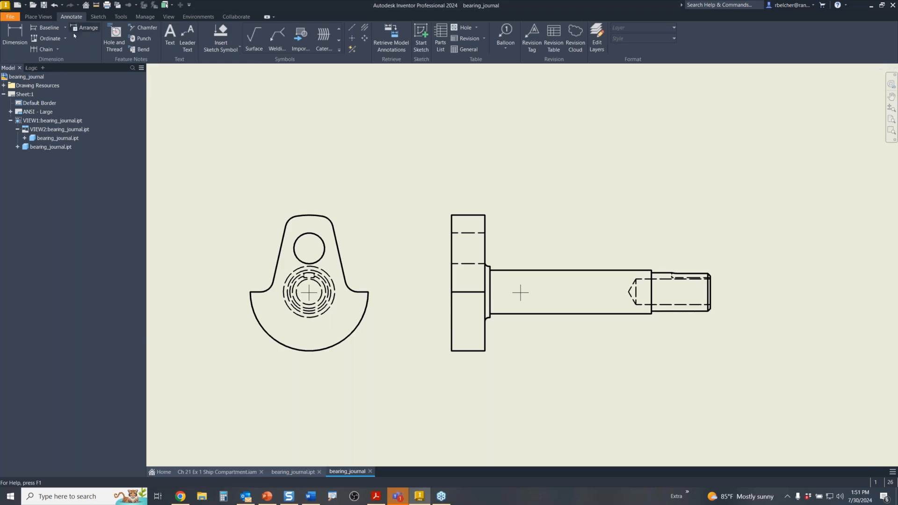
left_click(49, 38)
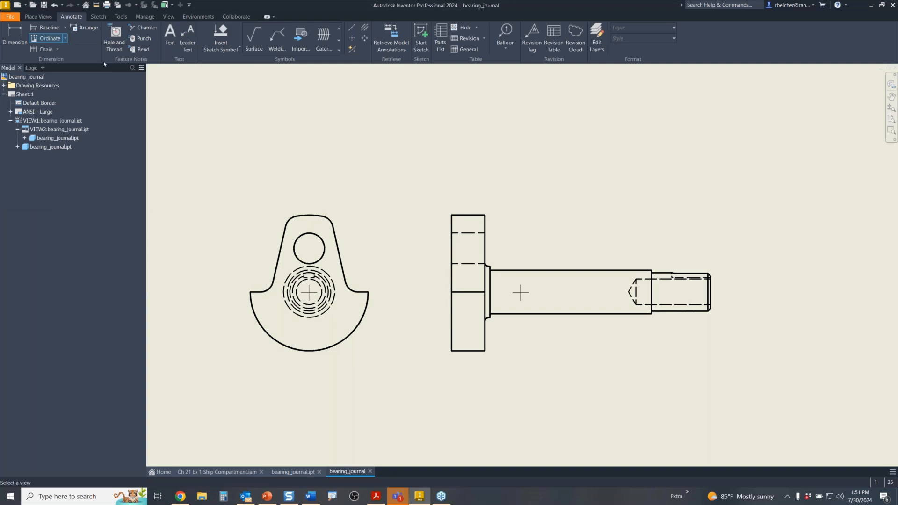
left_click(478, 236)
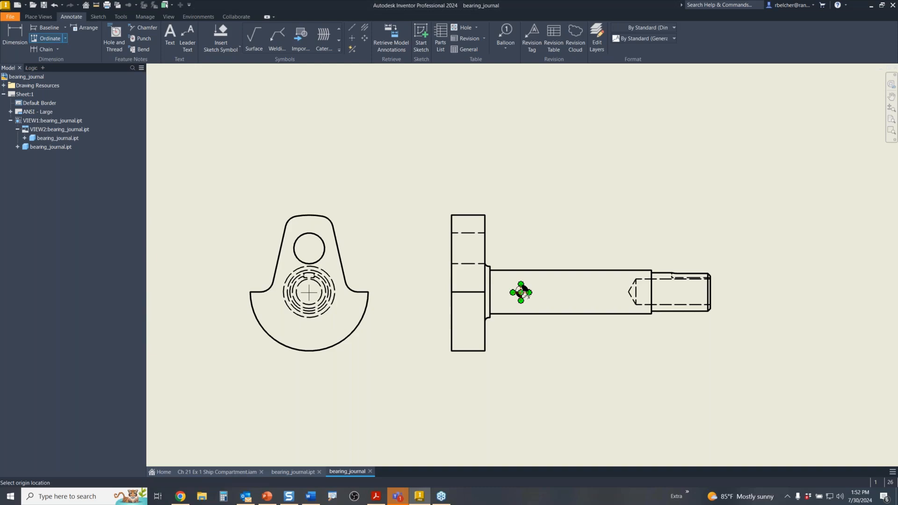
left_click(520, 293)
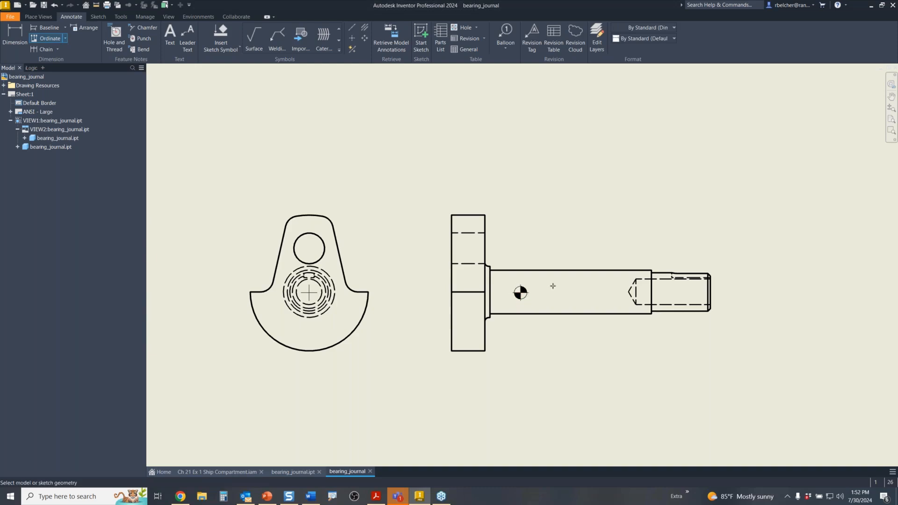
right_click(549, 226)
left_click(583, 232)
right_click(410, 167)
left_click(433, 169)
left_click(319, 224)
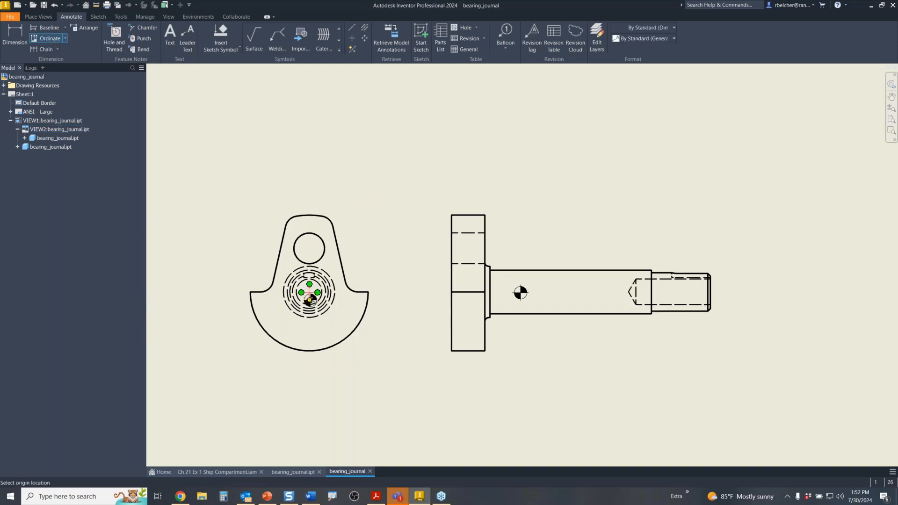
left_click(309, 292)
right_click(344, 227)
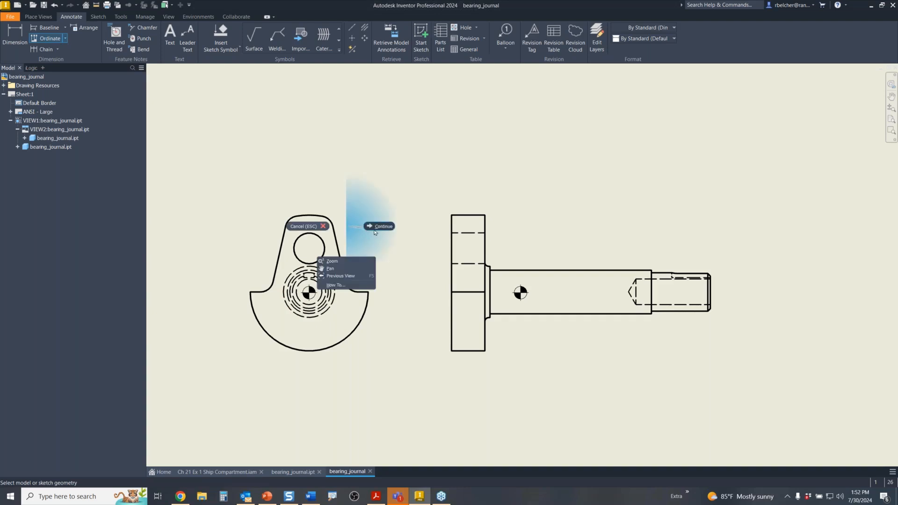
left_click(371, 226)
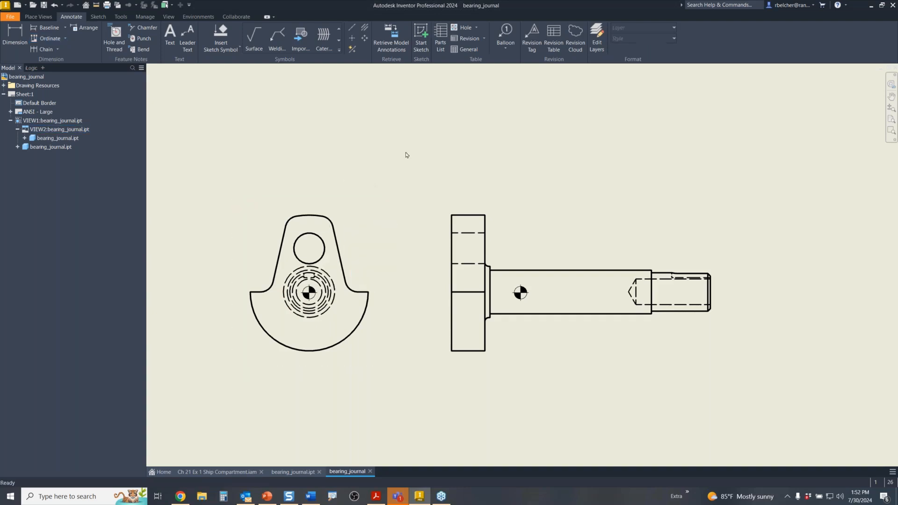
- Dimension the centre mark 1.06 from the flange's left edge and extend the side view's centreline
left_click(13, 31)
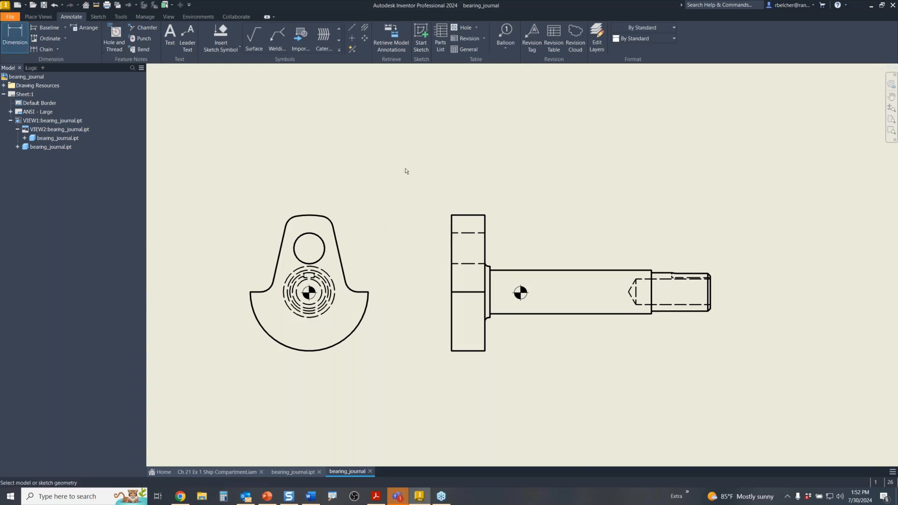
left_click(451, 221)
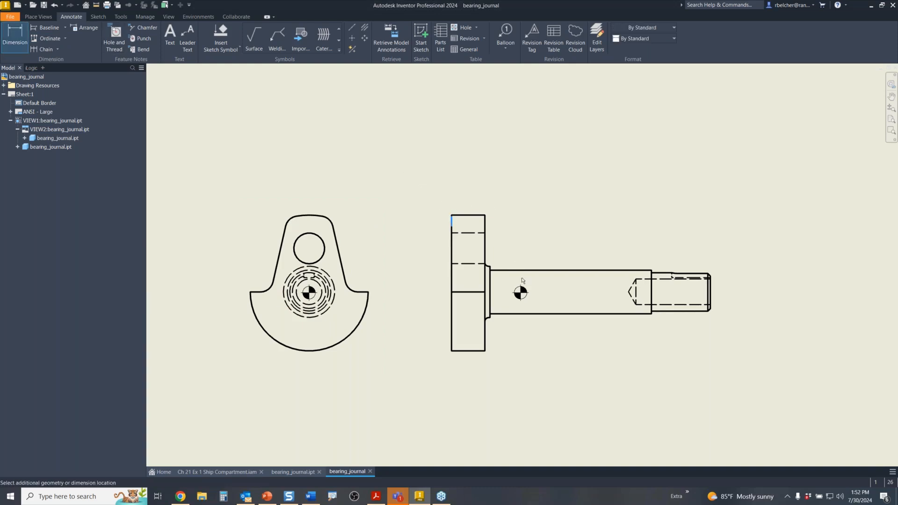
left_click(520, 293)
left_click(506, 198)
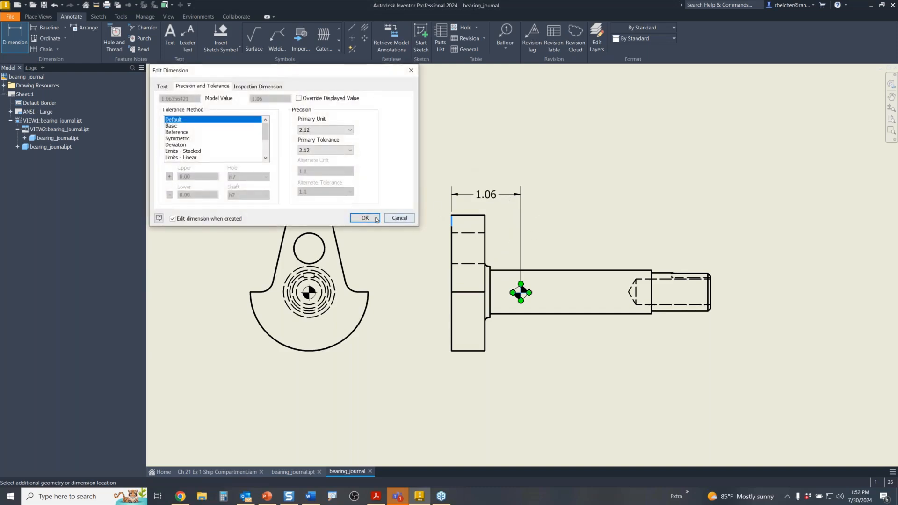
left_click(366, 219)
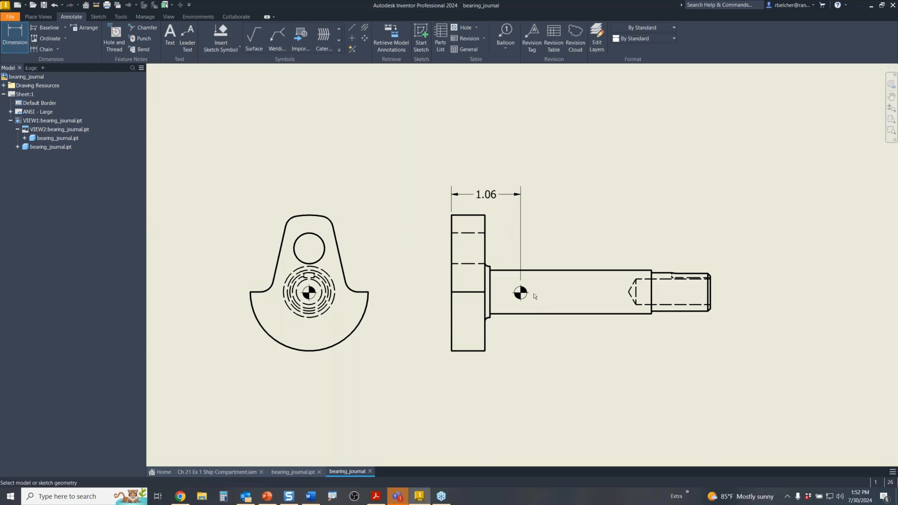
left_click(521, 292)
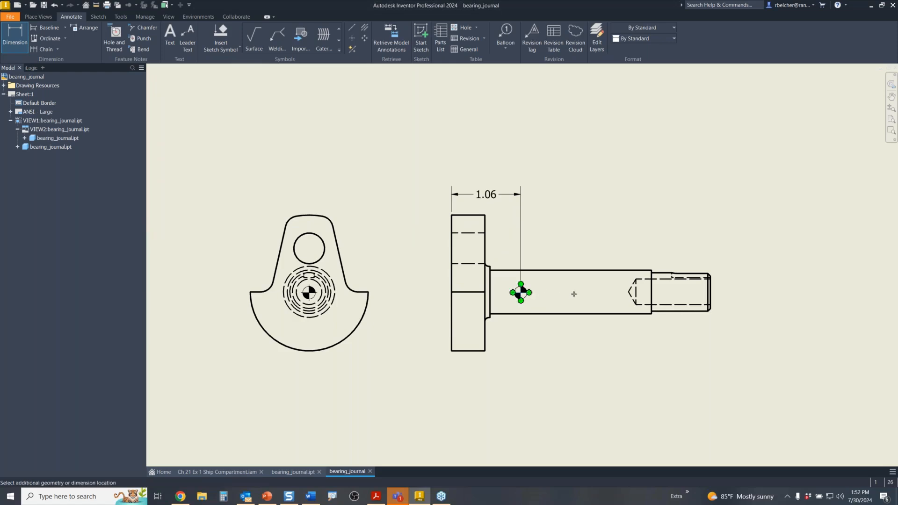
key("Escape")
key("Escape")
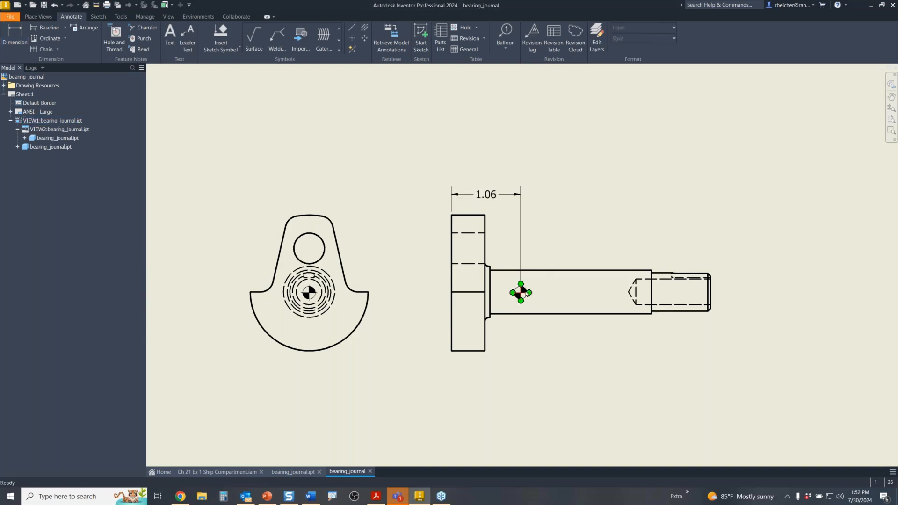
left_click_drag(529, 292, 735, 292)
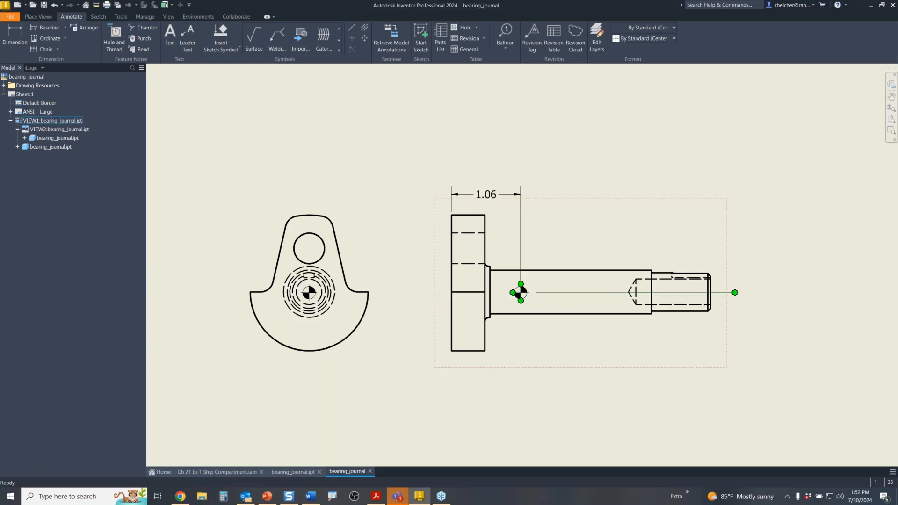
- Lengthen the centrelines in both views, then switch to the Ch 21 Ex 1 Ship Compartment assembly
left_click_drag(512, 292, 414, 292)
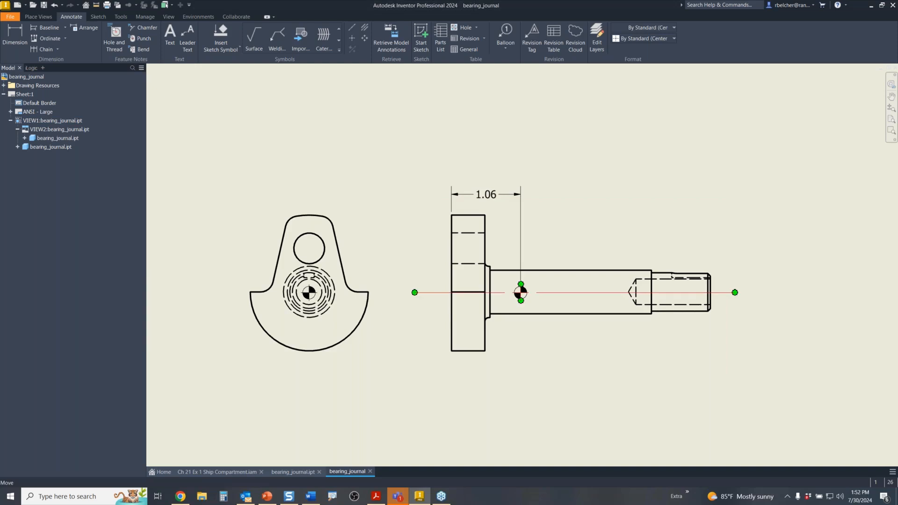
left_click_drag(309, 284, 309, 189)
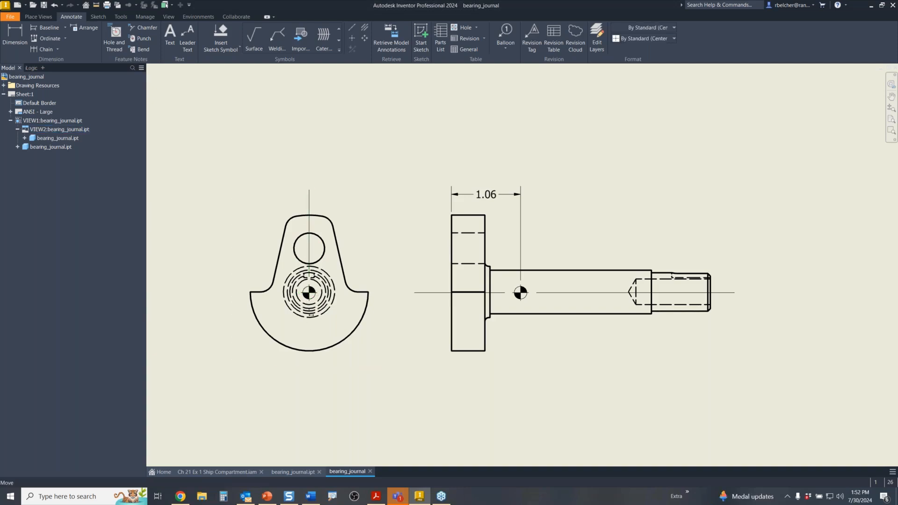
left_click_drag(309, 301, 309, 374)
left_click(389, 398)
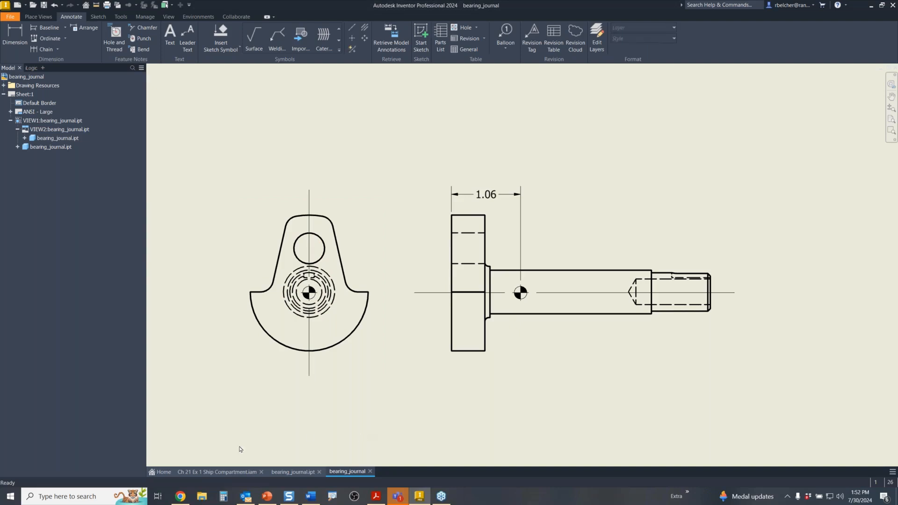
left_click(229, 471)
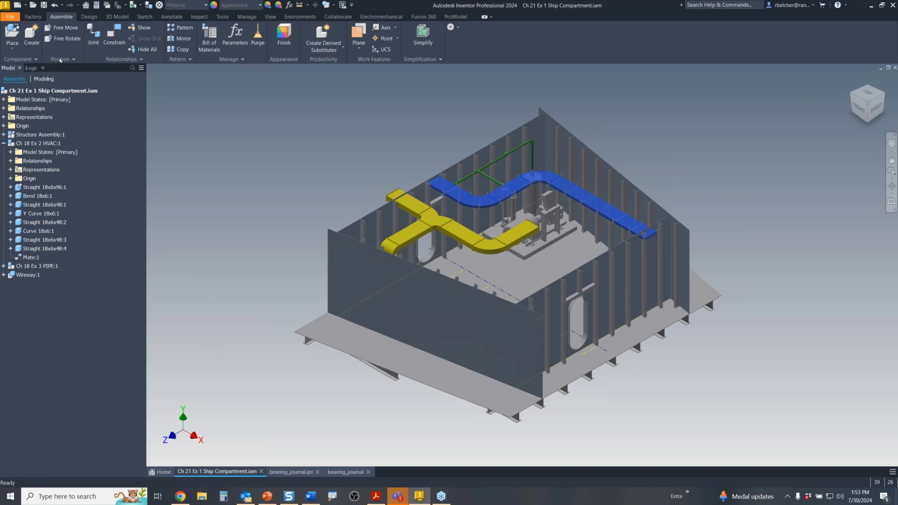
- Create a Standard.dwg drawing with a BACK-oriented base view of the ship compartment at 0.03 scale
left_click(17, 5)
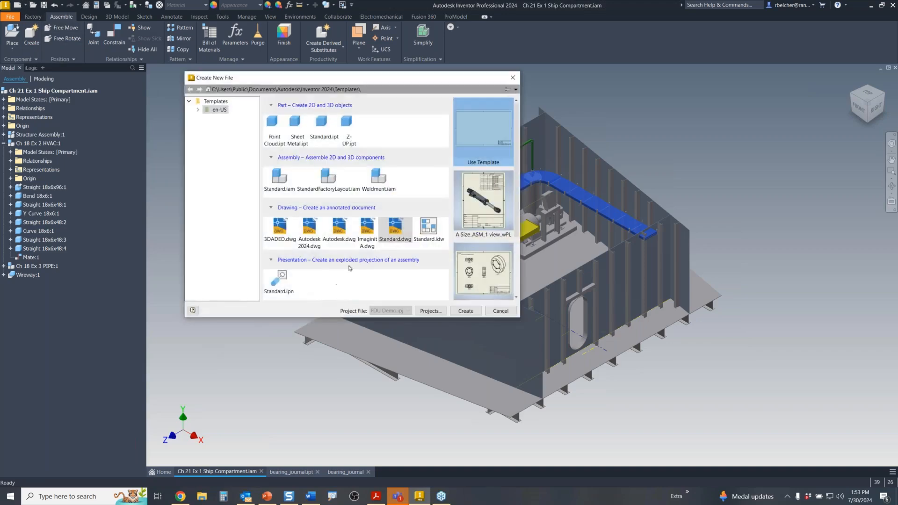
double_click(388, 230)
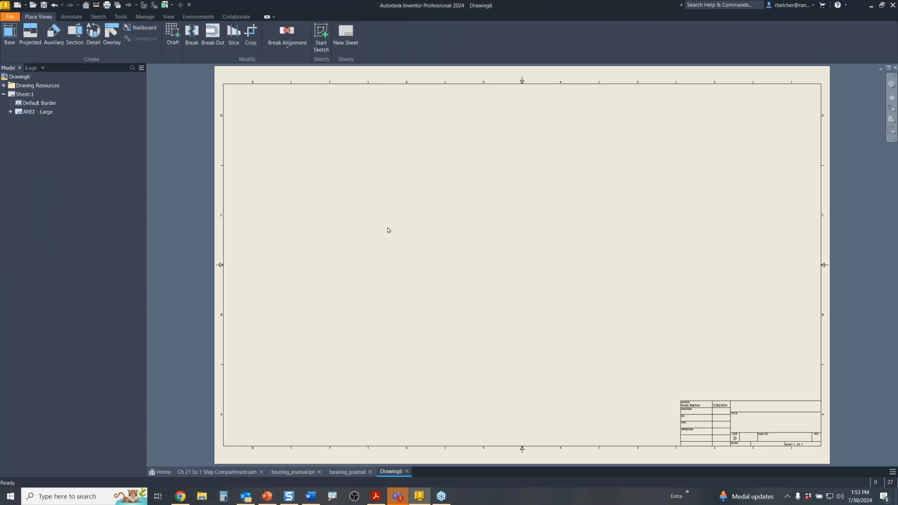
left_click(10, 33)
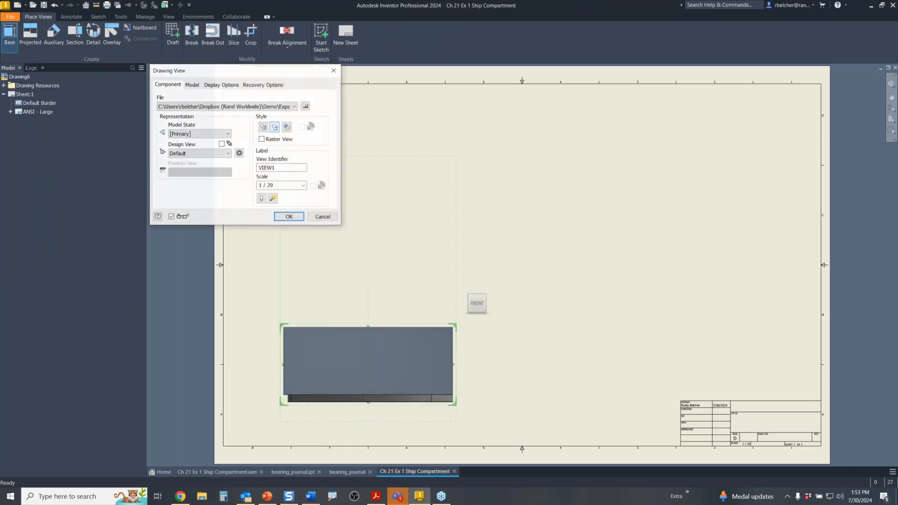
left_click(465, 288)
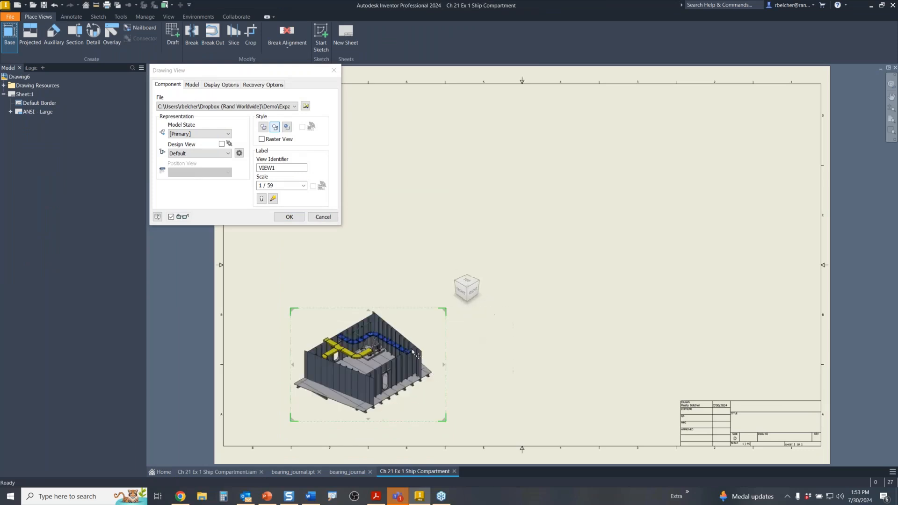
left_click(472, 291)
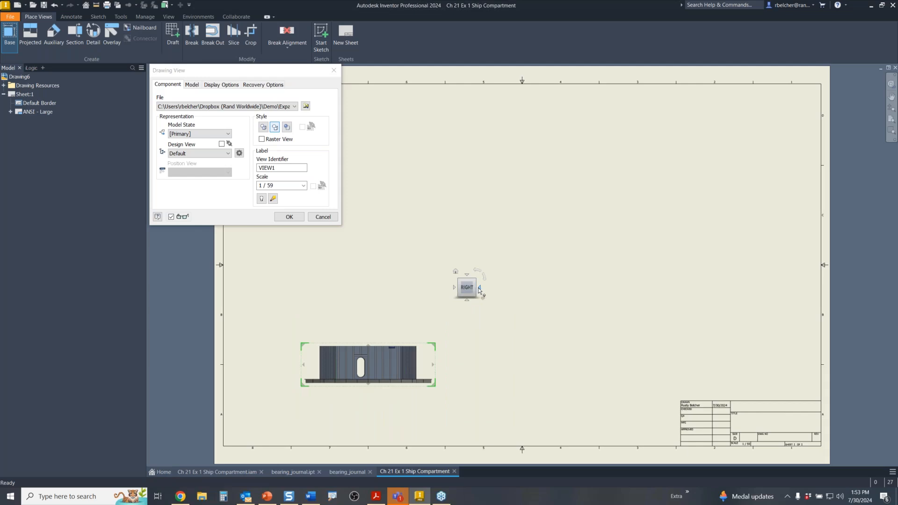
left_click(481, 290)
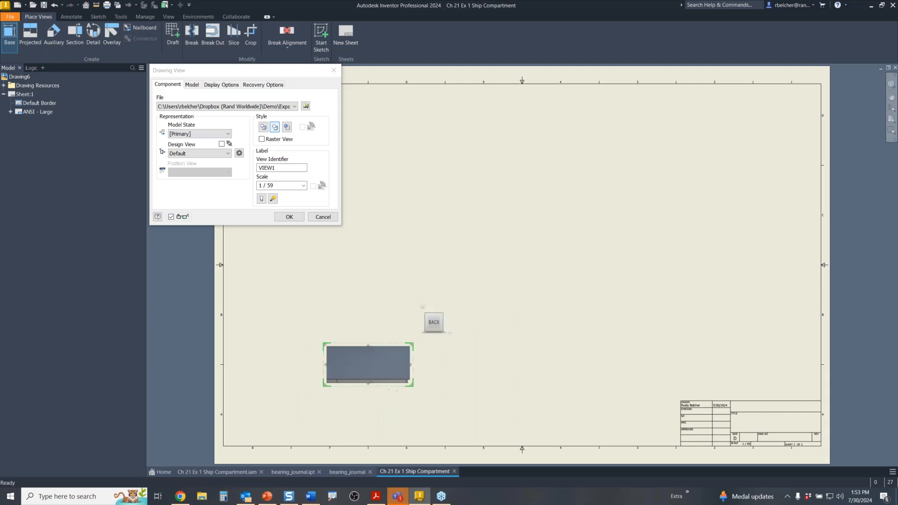
left_click_drag(412, 384, 437, 414)
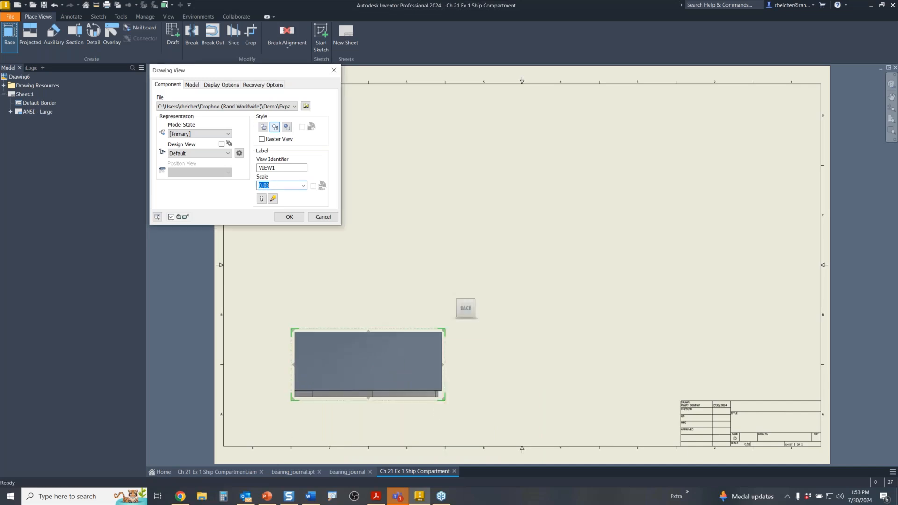
left_click(291, 217)
scroll(477, 261, "up", 5)
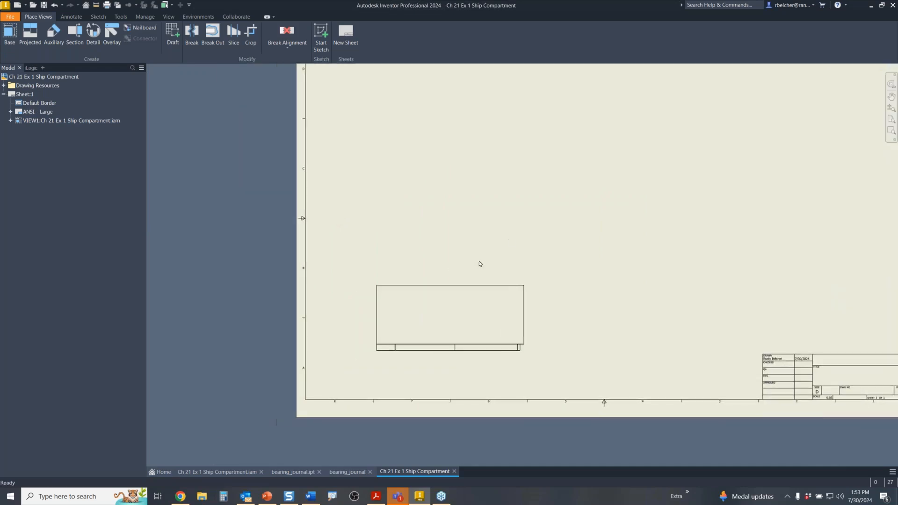
- Start a sketch on VIEW1 and draw a jagged line across the view's bottom
left_click(449, 289)
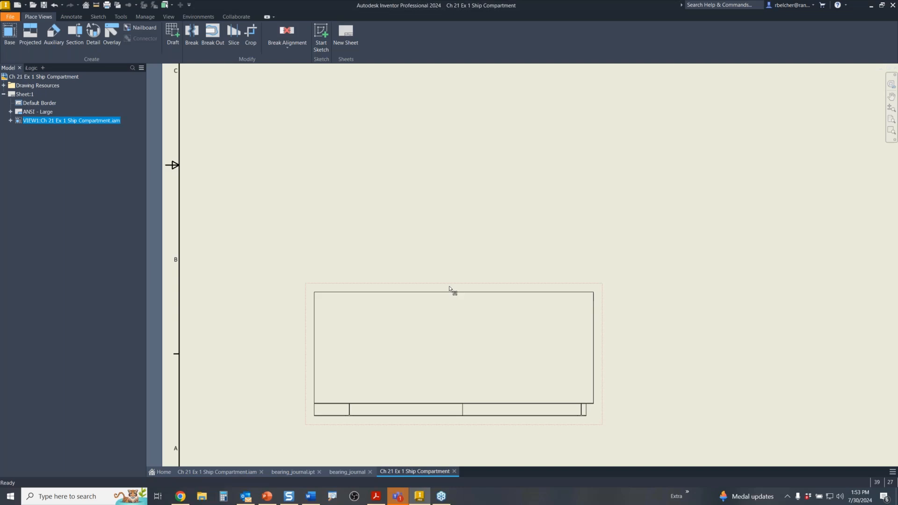
left_click(322, 36)
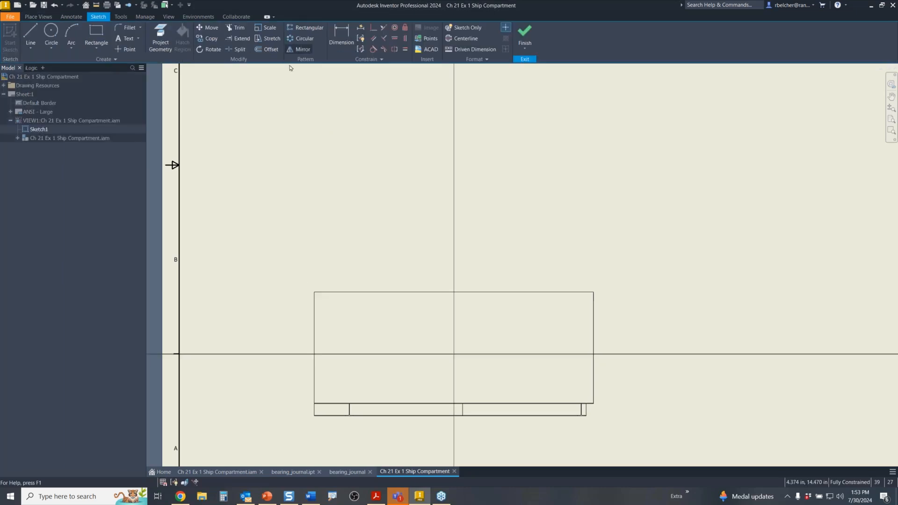
left_click(31, 34)
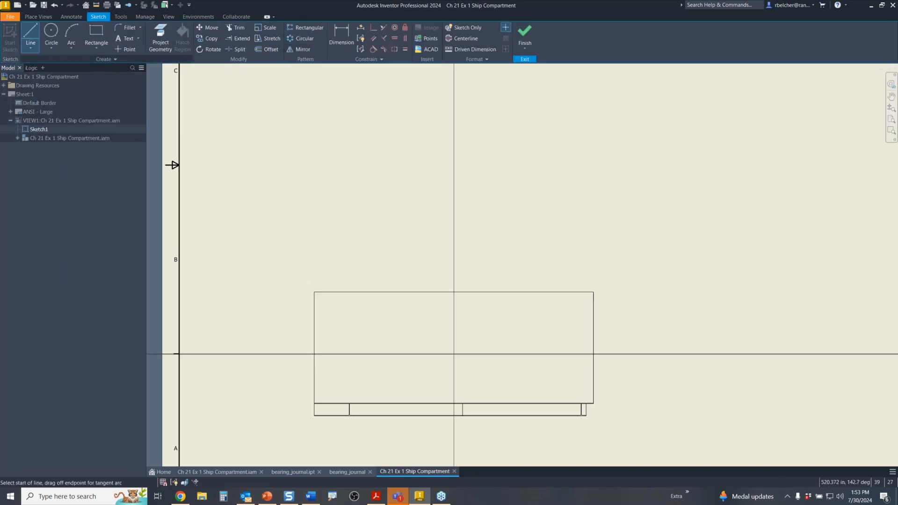
left_click(304, 392)
left_click(341, 381)
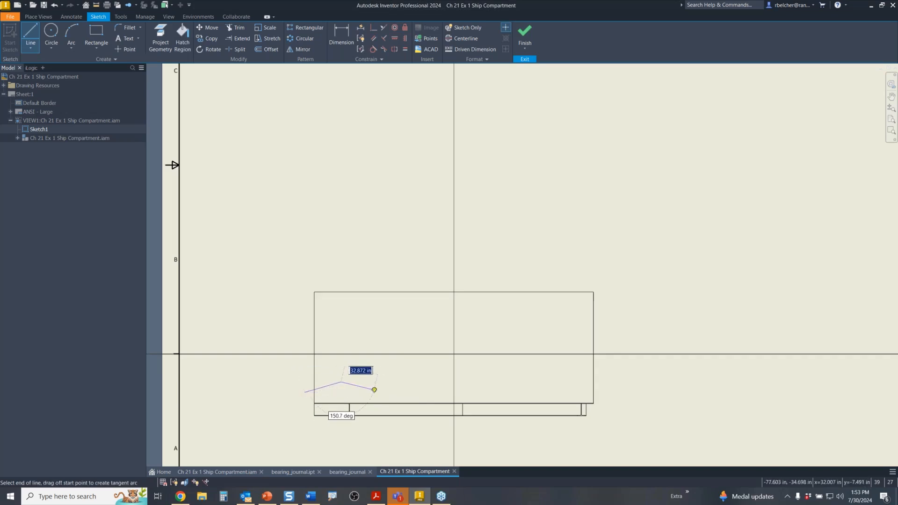
left_click(419, 382)
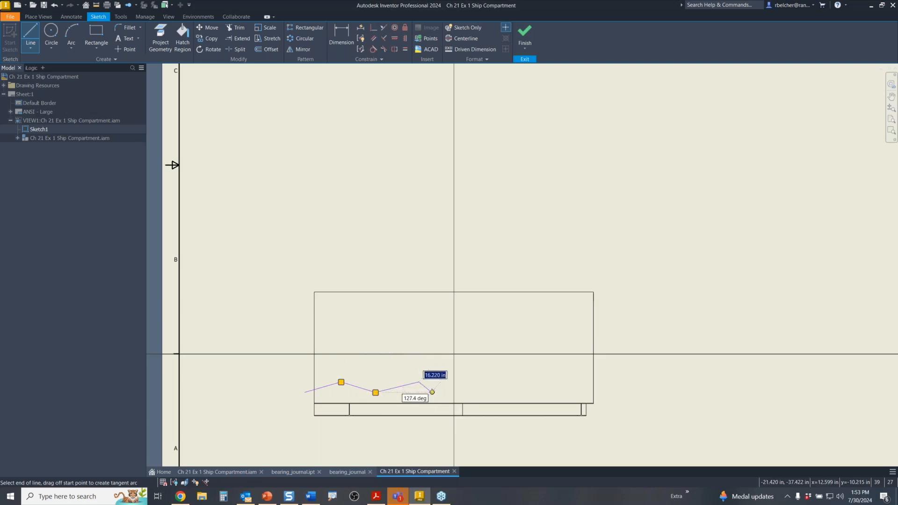
left_click(431, 392)
left_click(463, 383)
left_click(486, 392)
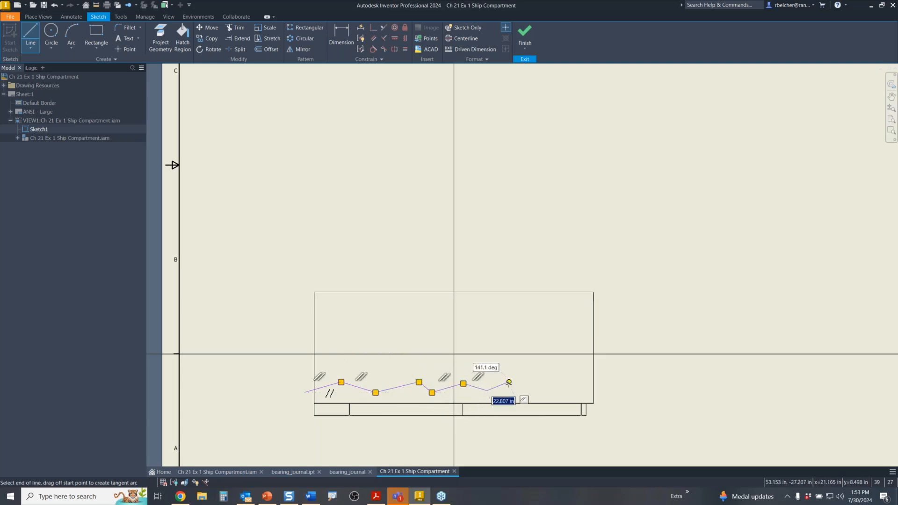
left_click(509, 384)
- Run the jagged line up the right side and across the top, close the loop, and finish Sketch1
left_click(536, 392)
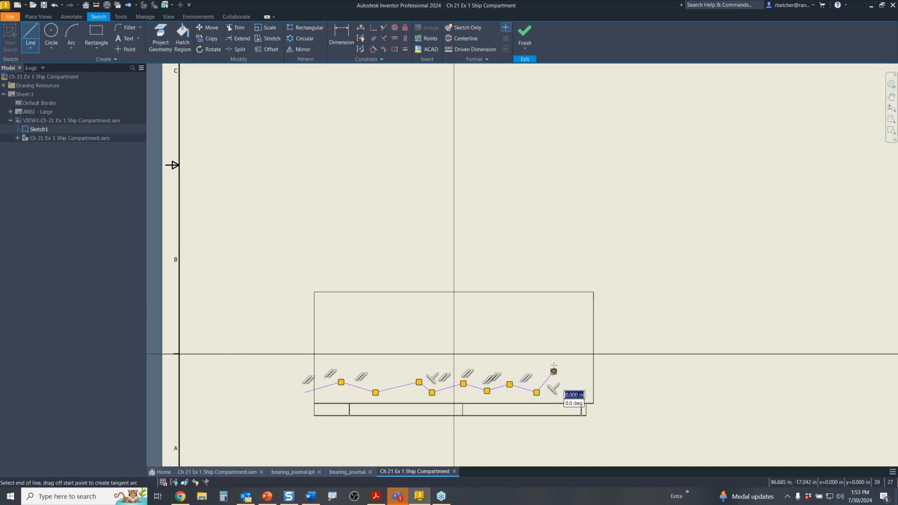
left_click(553, 371)
left_click(549, 342)
left_click(569, 330)
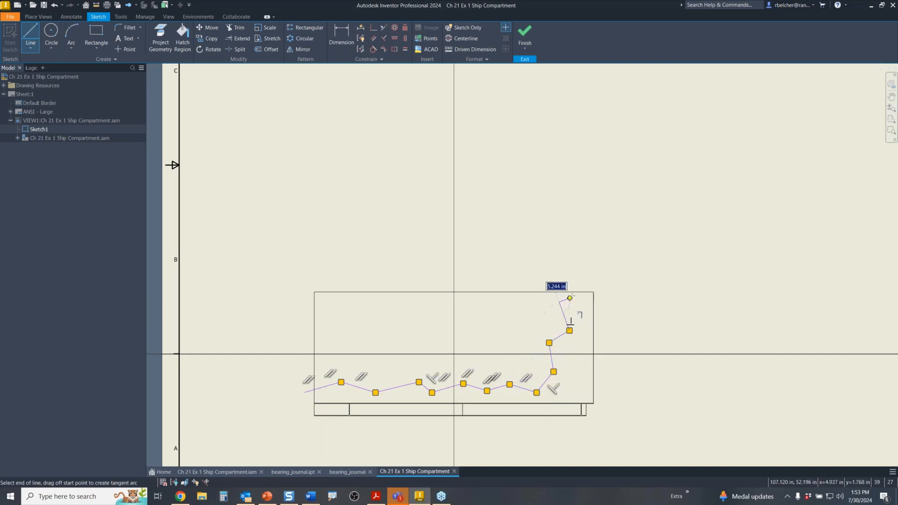
left_click(560, 302)
left_click(604, 258)
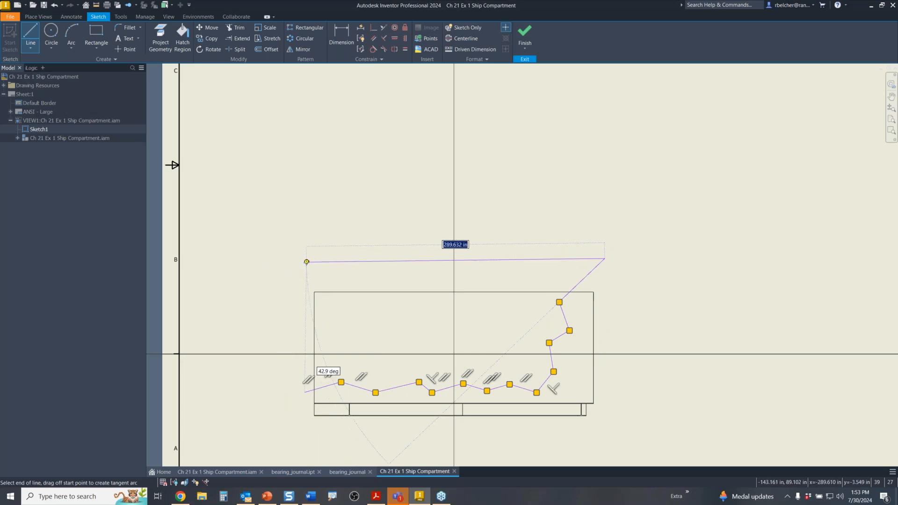
left_click(306, 262)
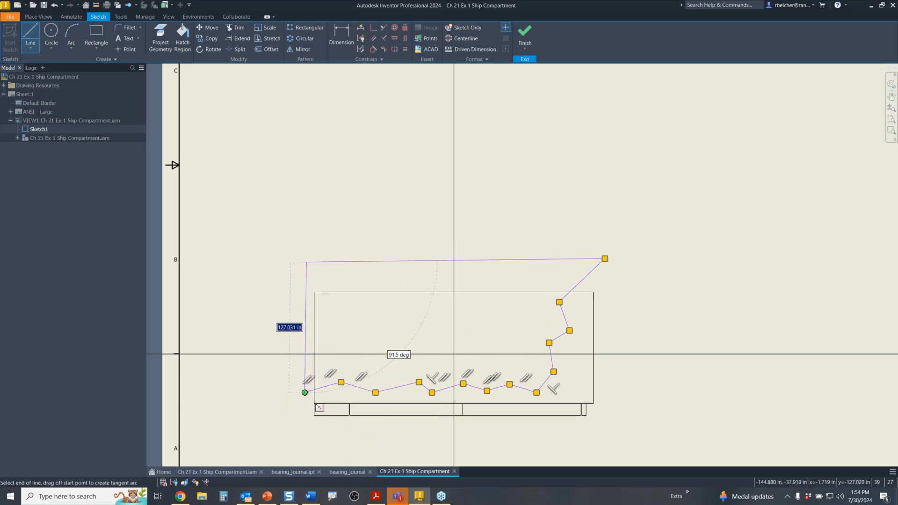
left_click(307, 392)
right_click(255, 257)
left_click(283, 257)
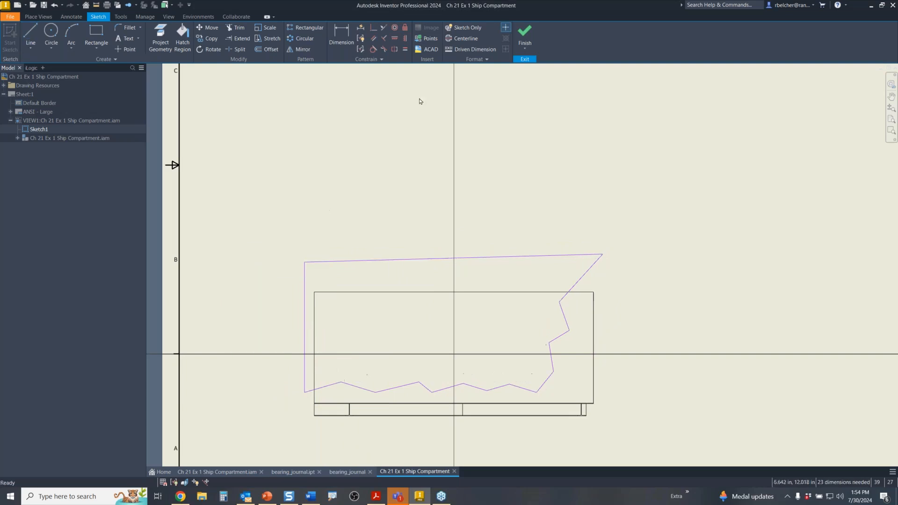
left_click(525, 34)
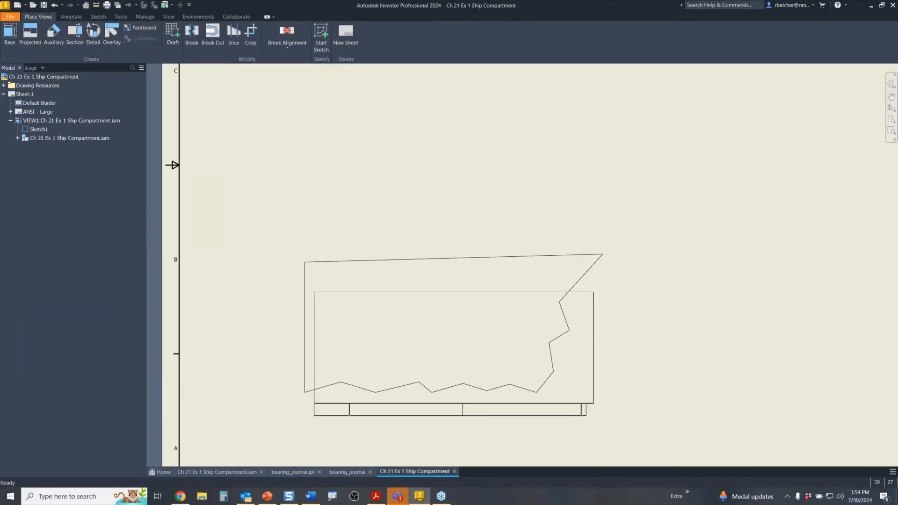
- Break out VIEW1 along the jagged sketch with depth Through Part on the compartment part
left_click(215, 35)
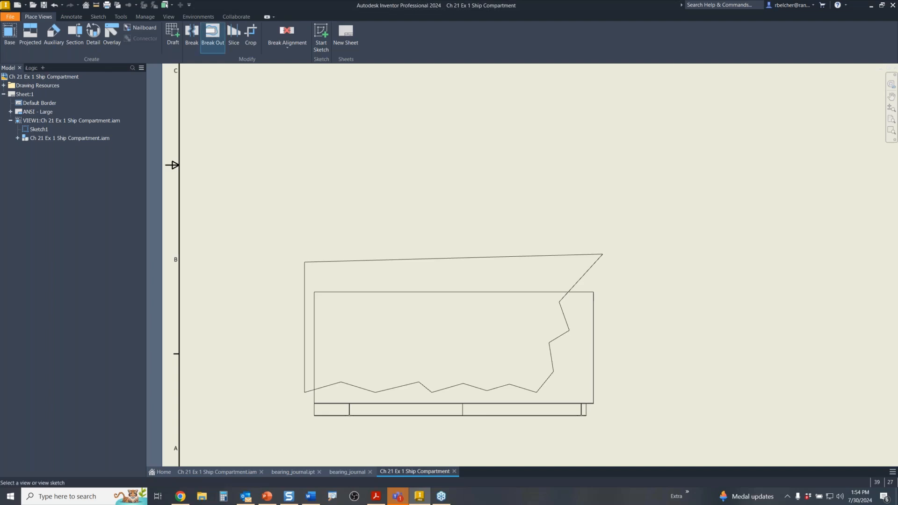
left_click(420, 282)
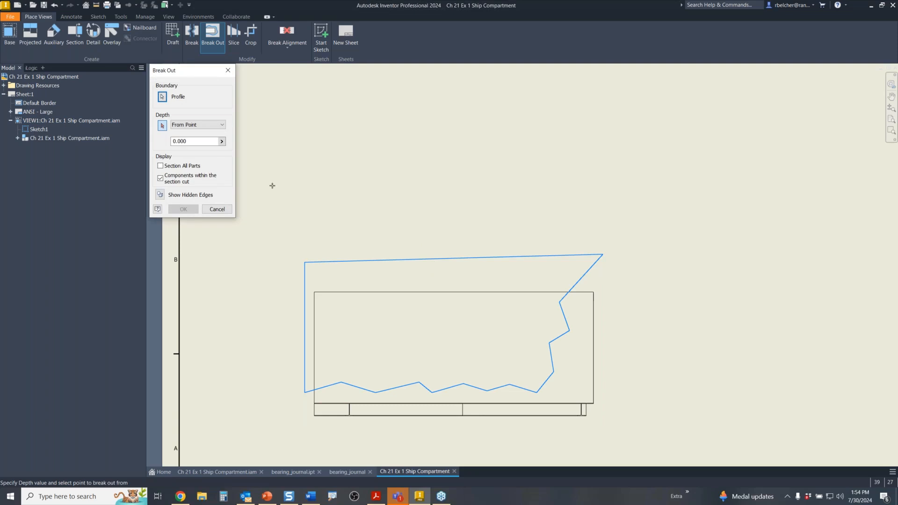
left_click(206, 127)
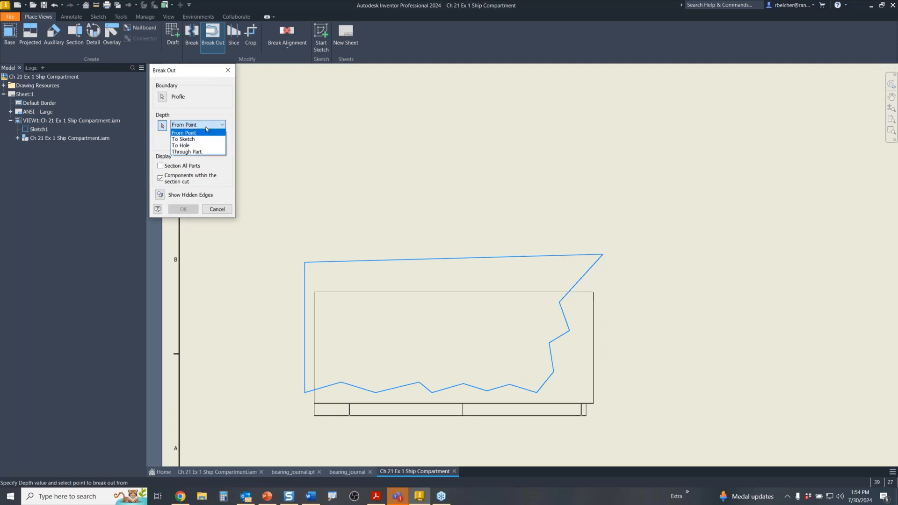
left_click(192, 152)
left_click(386, 296)
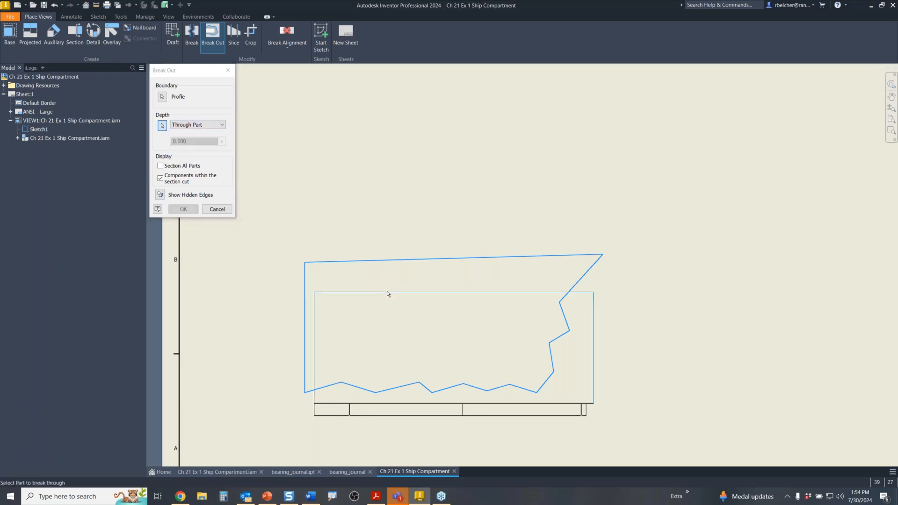
left_click(179, 209)
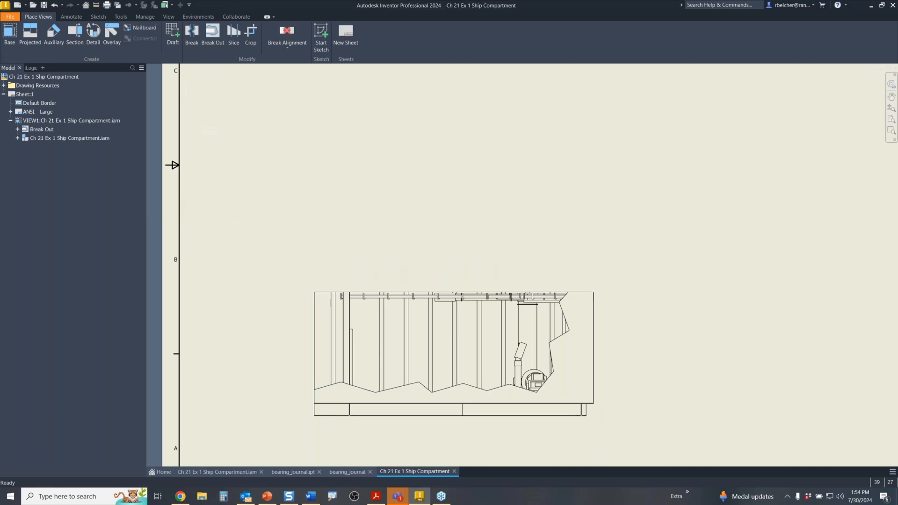
scroll(404, 253, "down", 2)
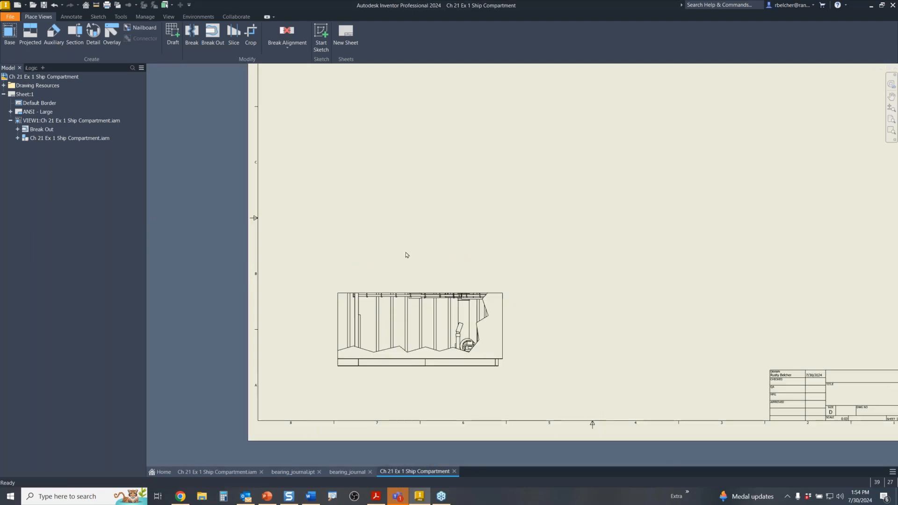
middle_click_drag(407, 250, 402, 270)
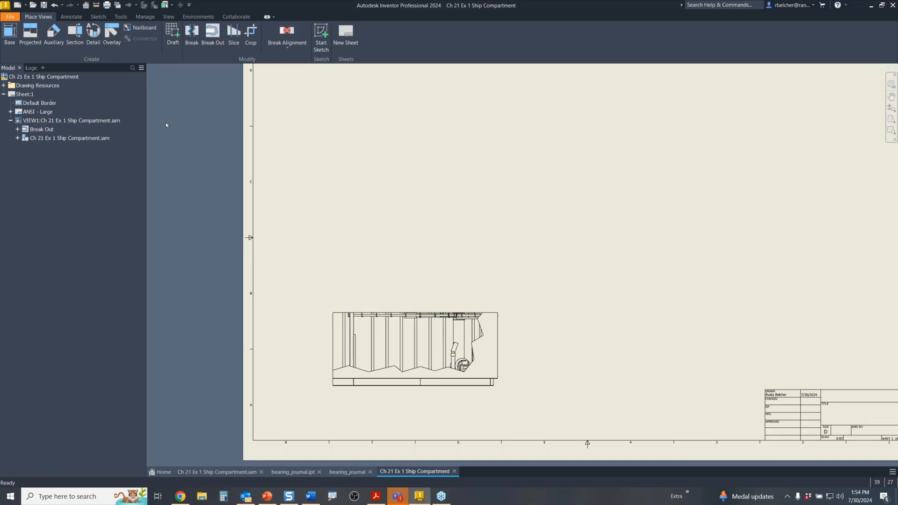
- Project an isometric view from the front view, placed diagonally above it
left_click(30, 34)
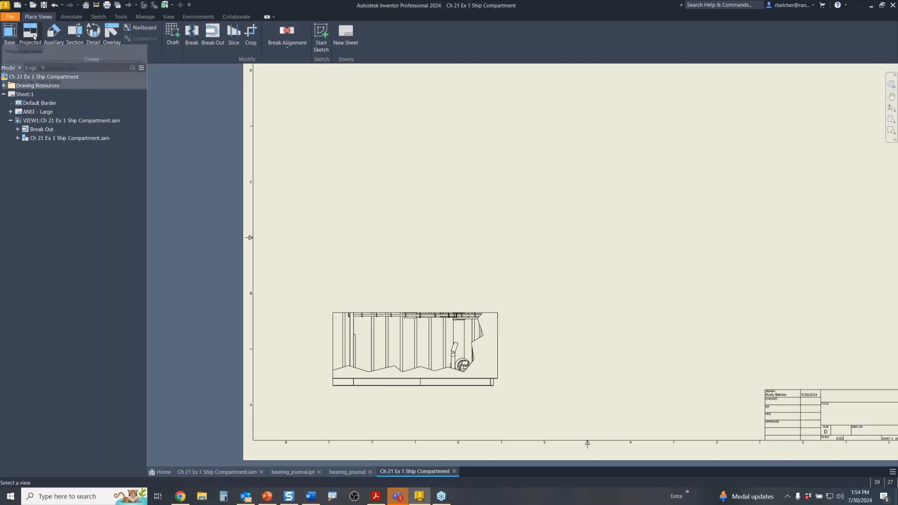
left_click(463, 335)
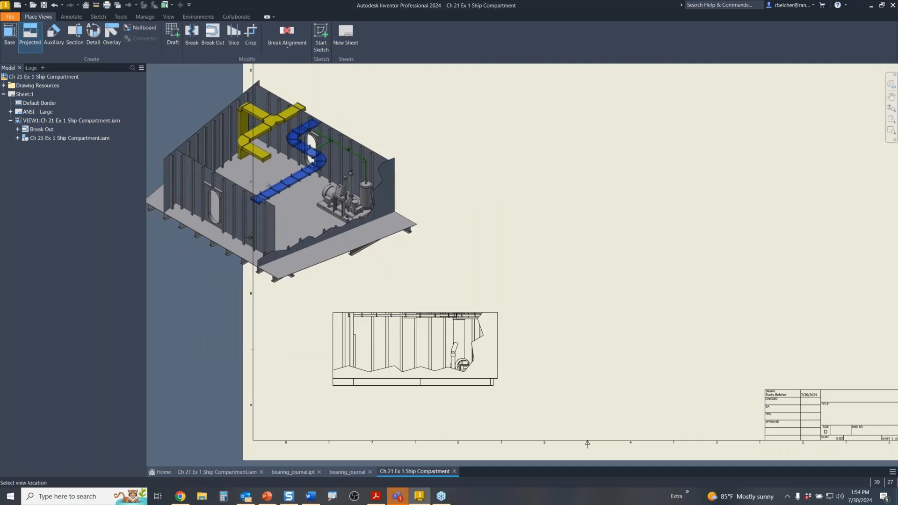
left_click(269, 186)
right_click(264, 186)
left_click(297, 186)
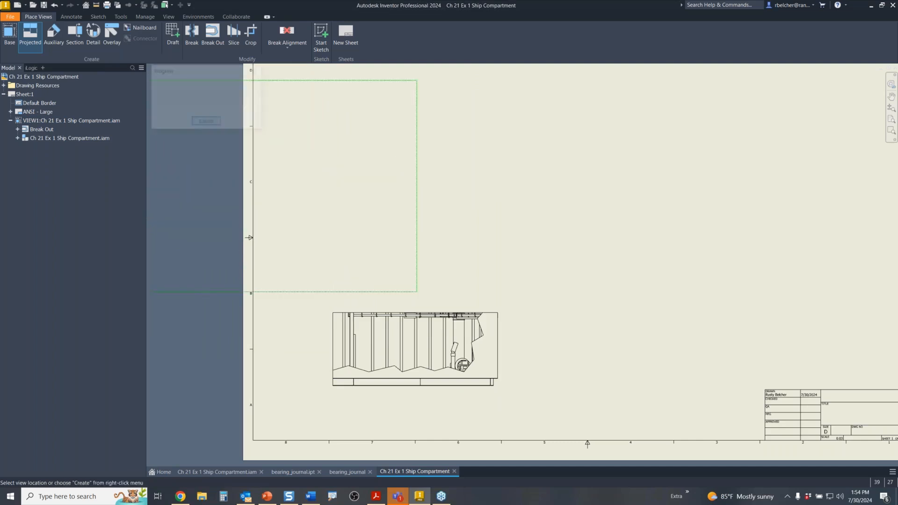
- Move the isometric view right and the break-out front view lower left on the sheet
left_click_drag(423, 266, 571, 271)
middle_click_drag(549, 373, 547, 407)
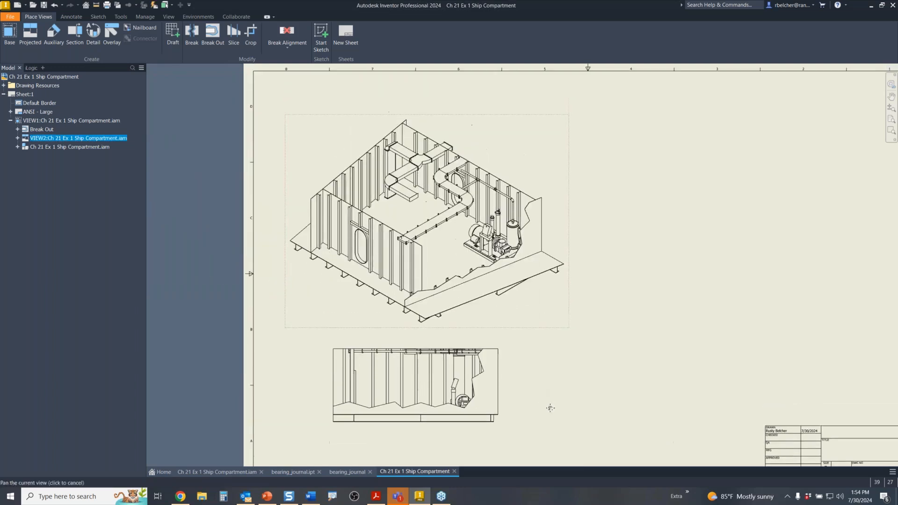
left_click_drag(507, 412, 217, 442)
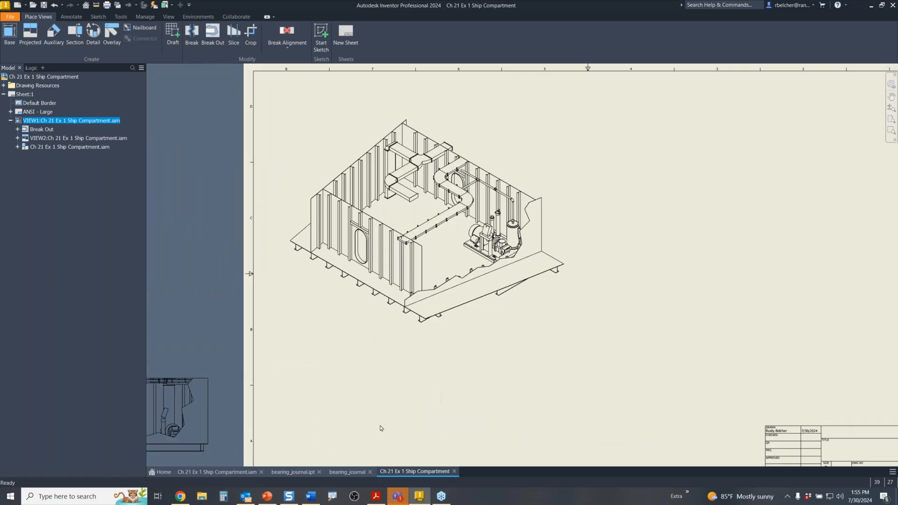
scroll(495, 383, "up", 3)
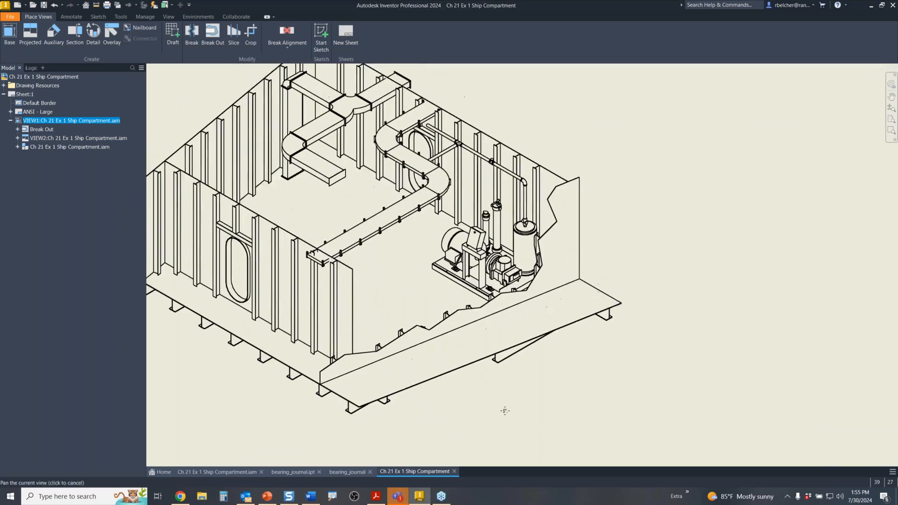
scroll(505, 411, "down", 2)
middle_click_drag(507, 420, 507, 399)
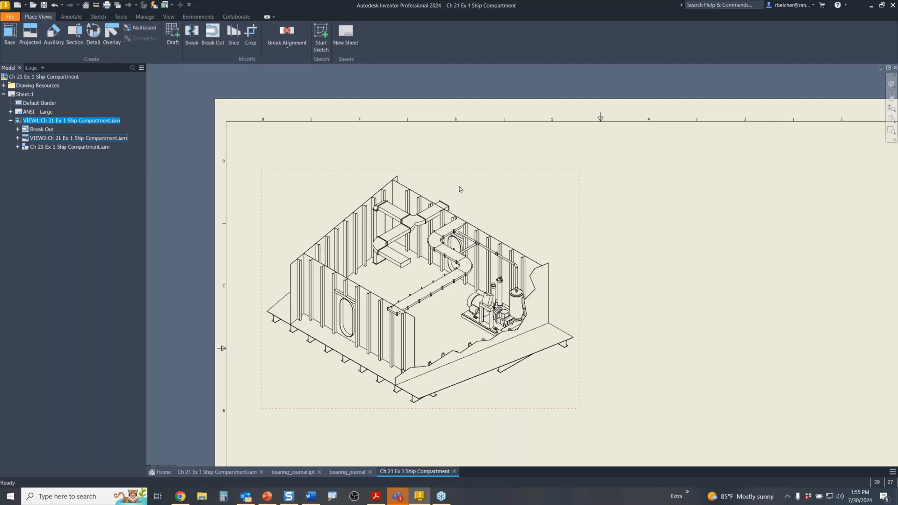
left_click(76, 17)
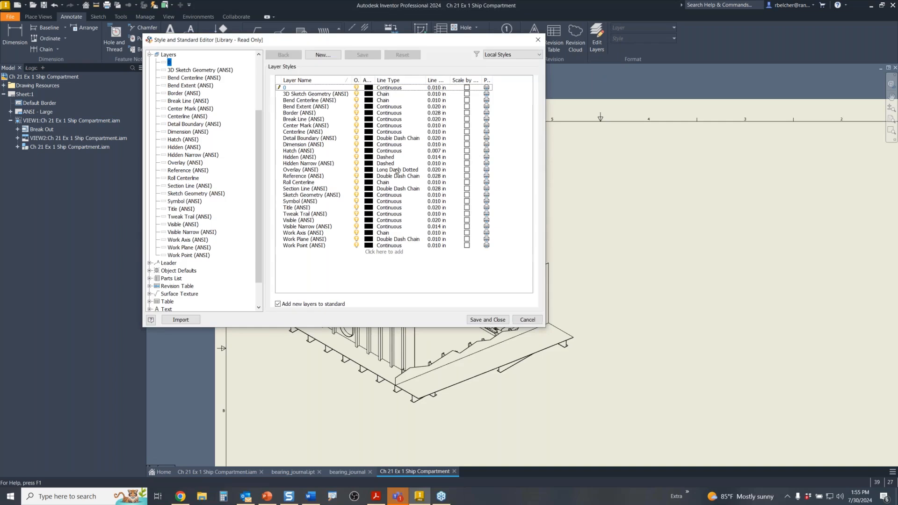
- Add three new layers named HVAC, PIPE and ELEC
left_click(379, 252)
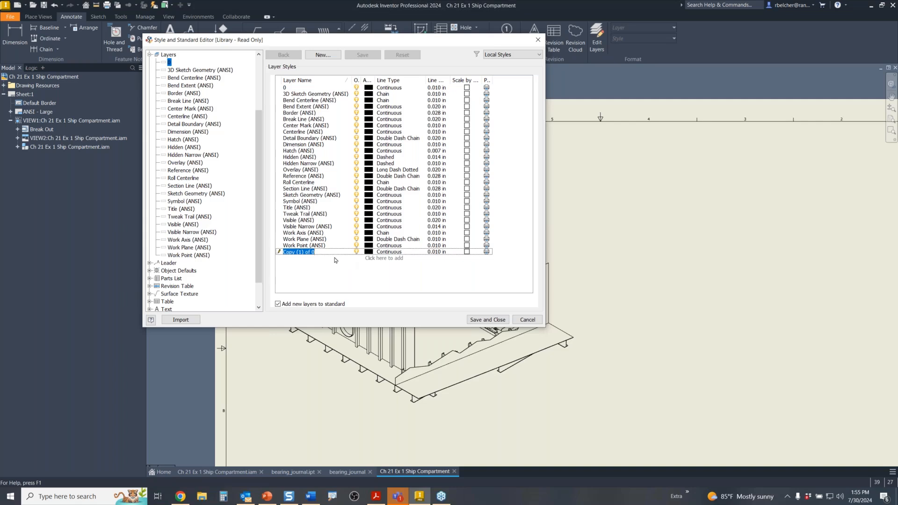
type("HVAC")
key("Return")
left_click(374, 258)
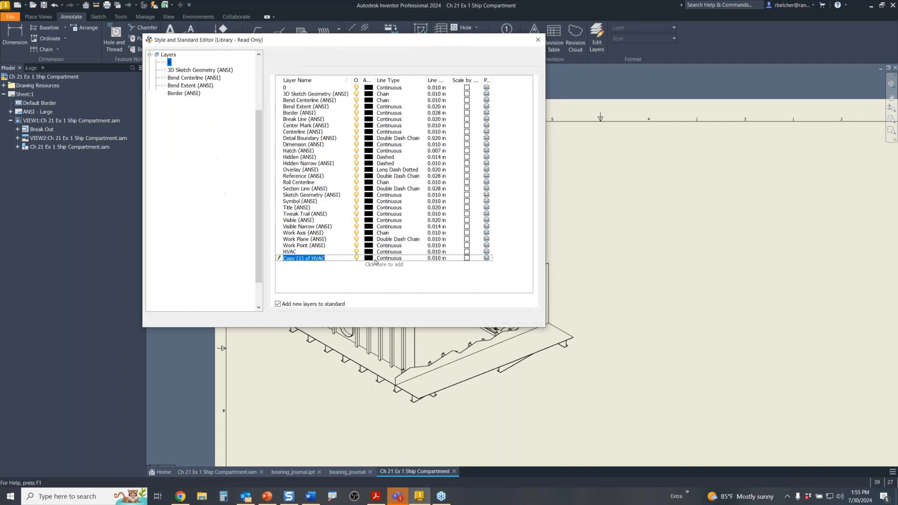
type("PIPE")
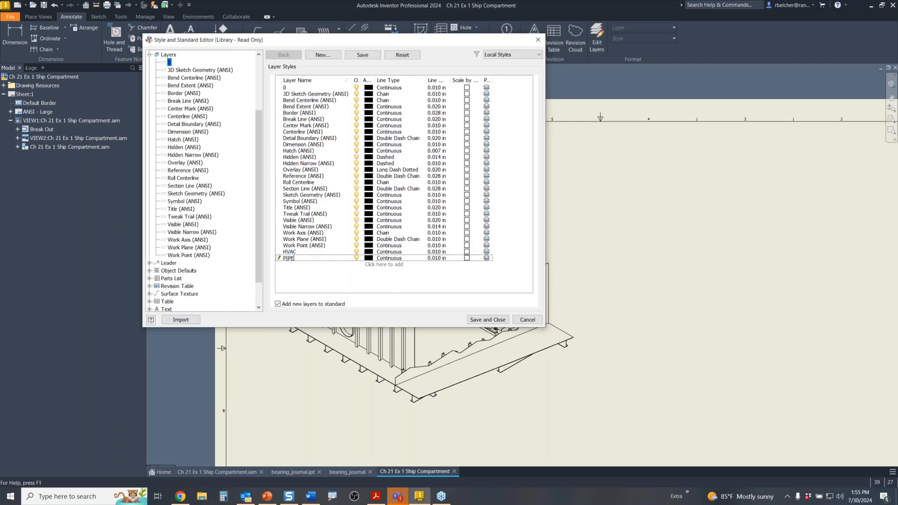
left_click(379, 268)
type("ELEC")
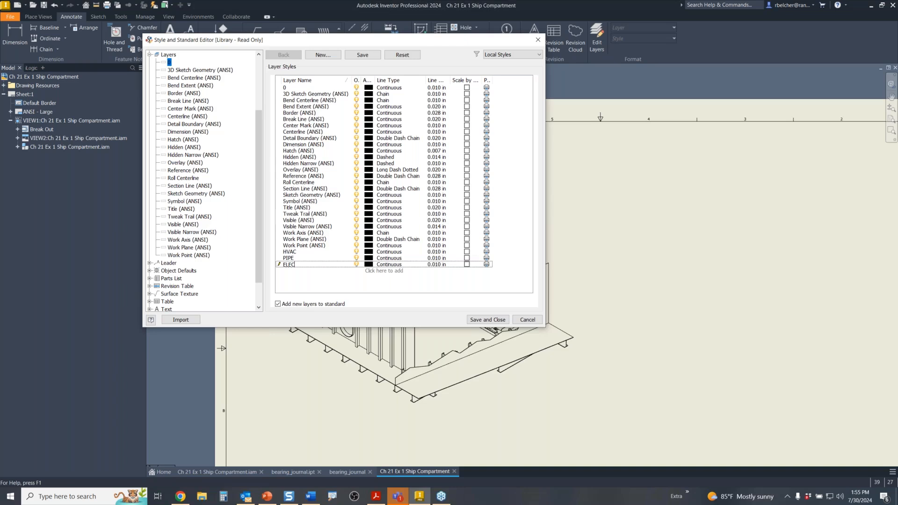
key("Return")
- Color HVAC orange, PIPE green and ELEC blue, then save and close the editor
left_click(369, 252)
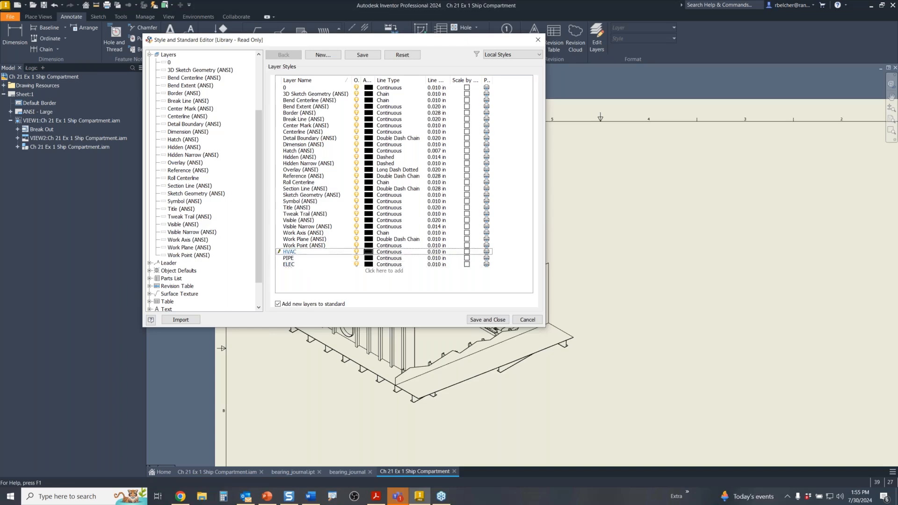
left_click(316, 169)
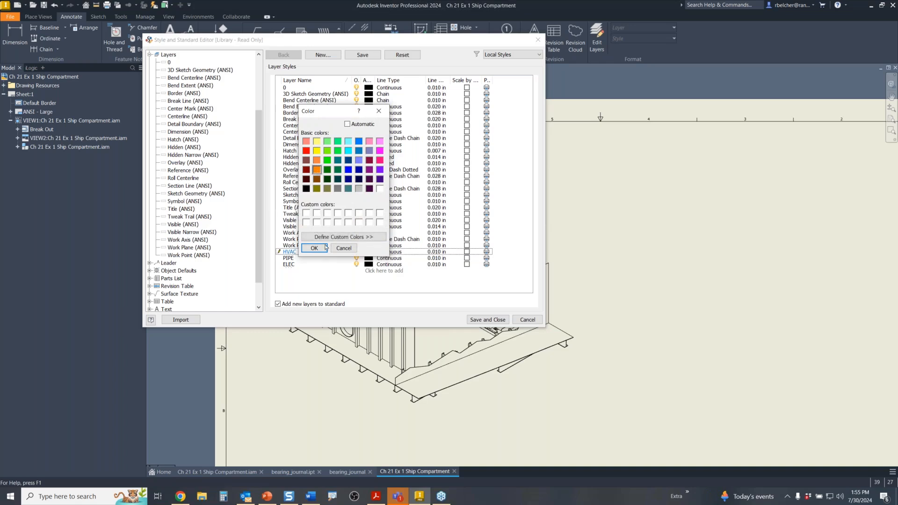
left_click(314, 248)
left_click(368, 258)
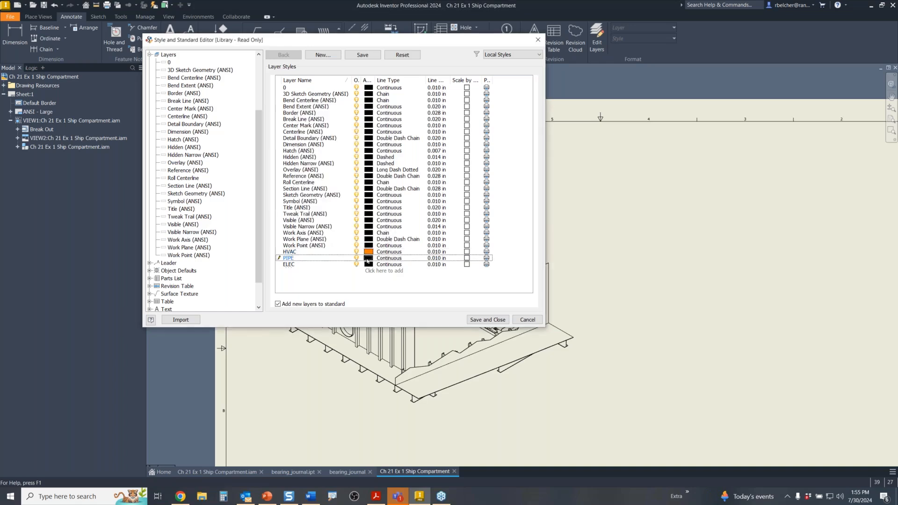
left_click(328, 170)
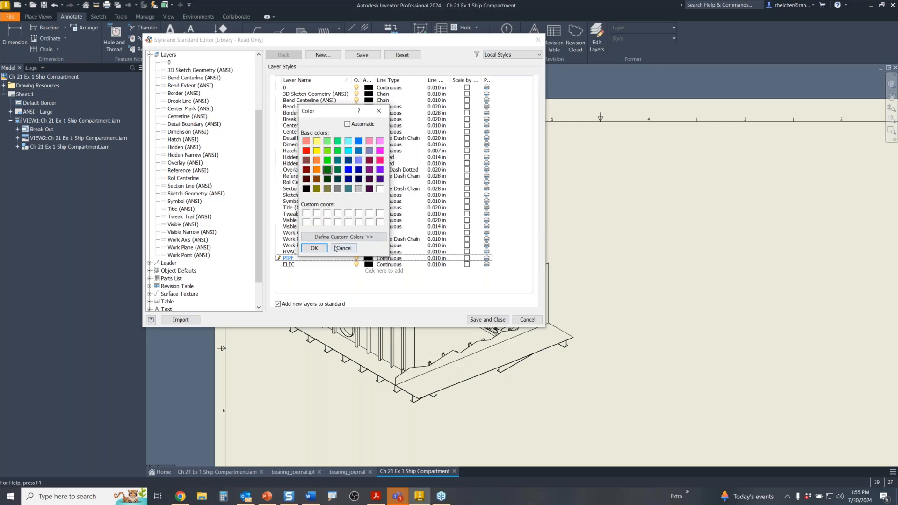
left_click(314, 247)
left_click(368, 264)
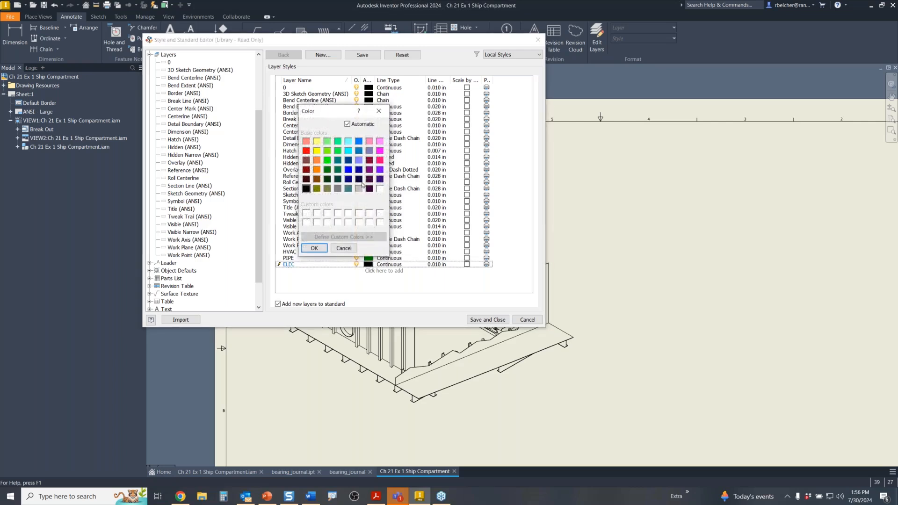
left_click(348, 169)
left_click(314, 248)
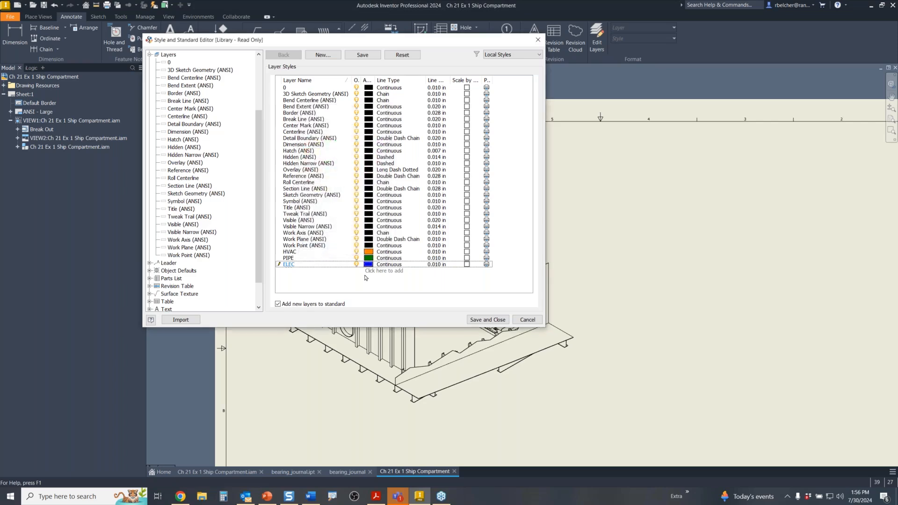
left_click(482, 321)
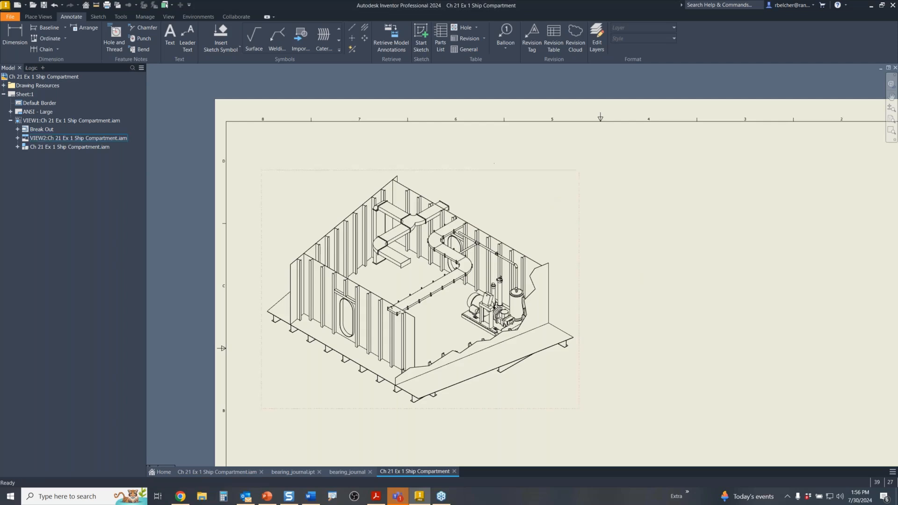
- Select the HVAC subassembly's edges in VIEW2 and assign them to the HVAC layer
left_click(340, 190)
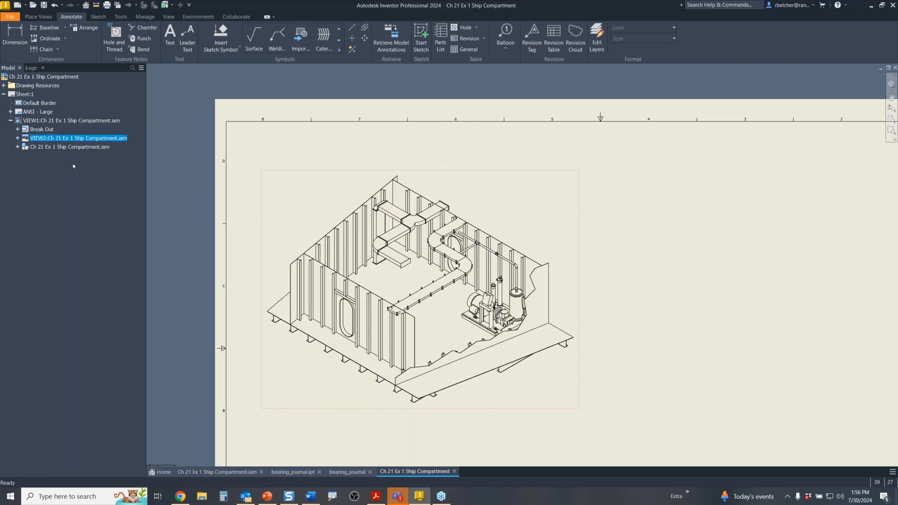
left_click(18, 138)
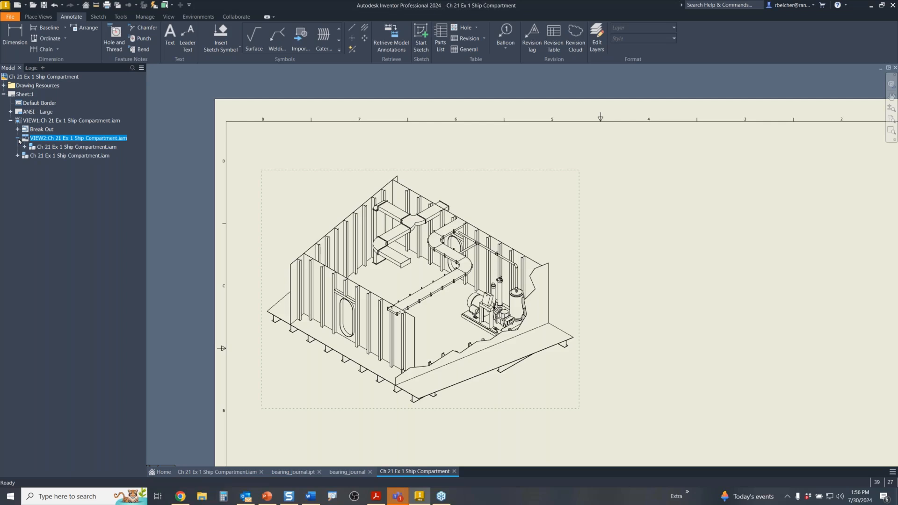
left_click(24, 147)
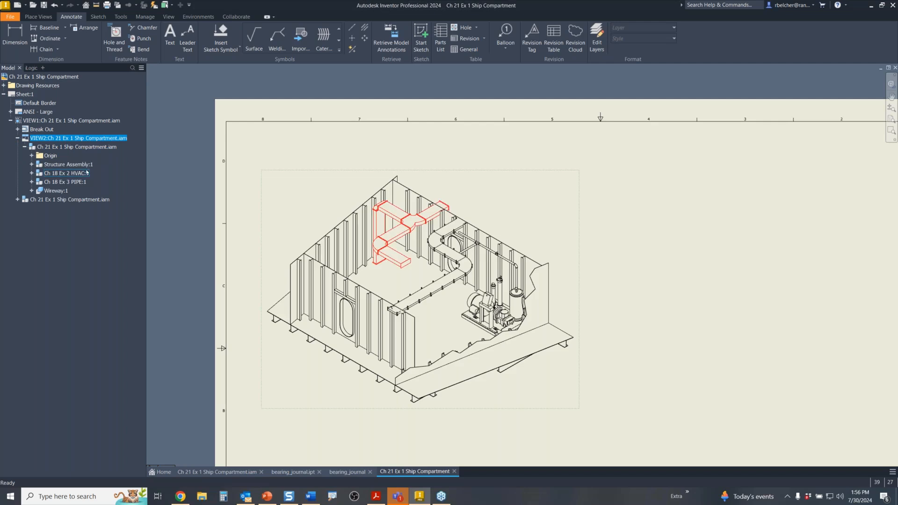
left_click(73, 174)
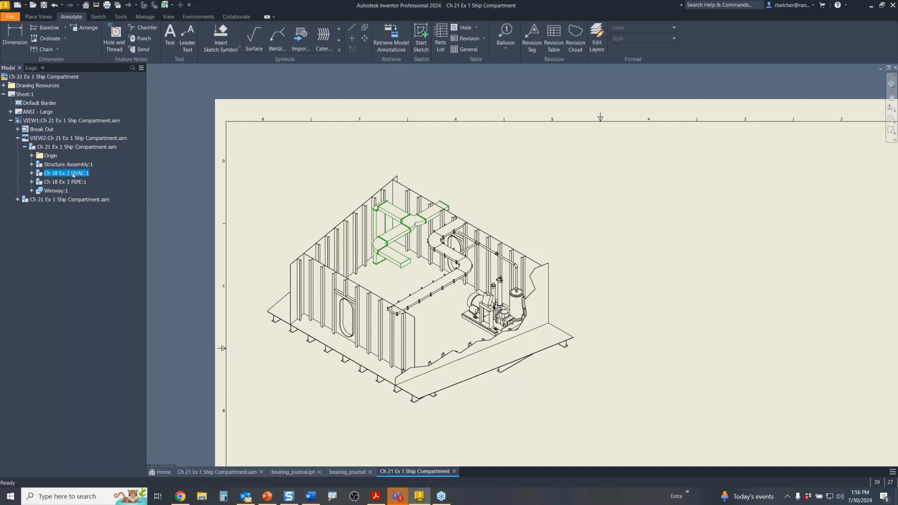
left_click(648, 31)
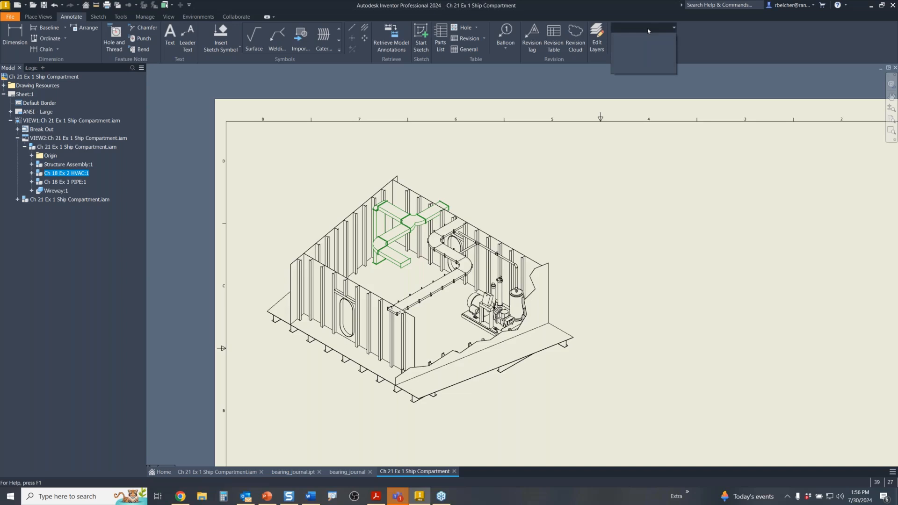
left_click(649, 186)
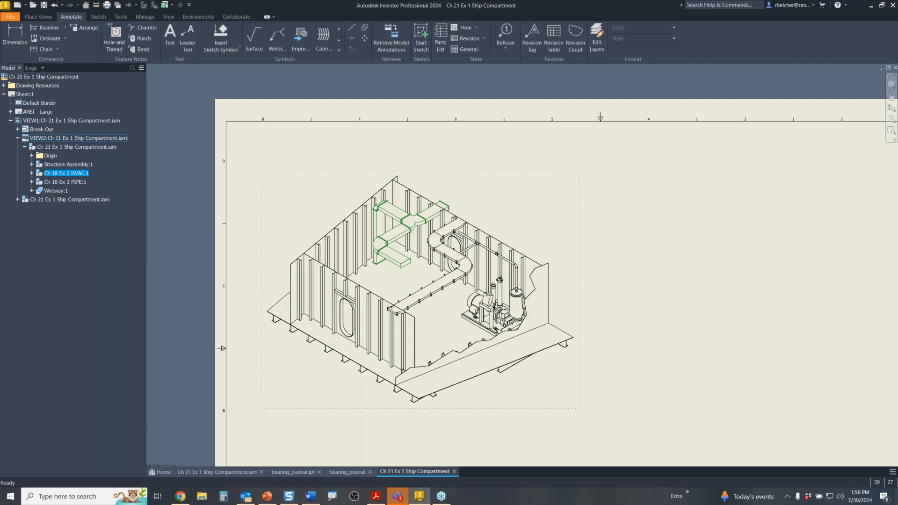
left_click(81, 176)
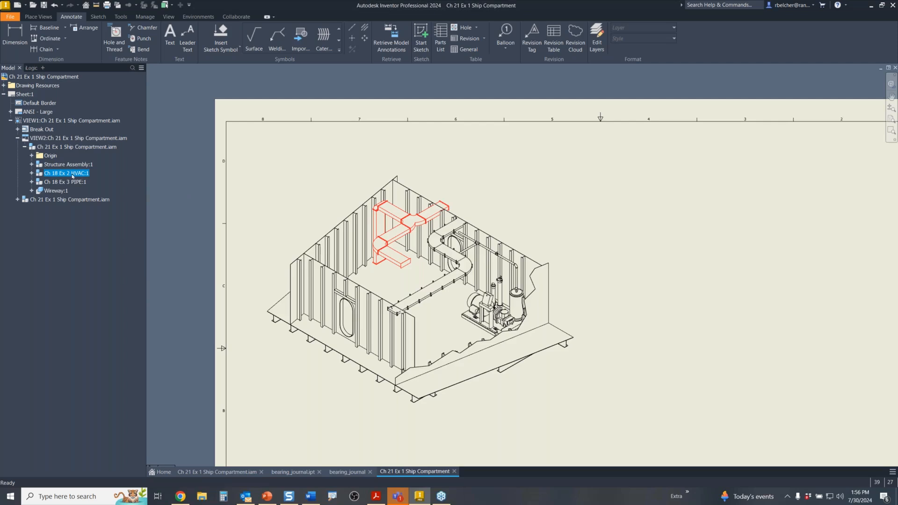
right_click(78, 176)
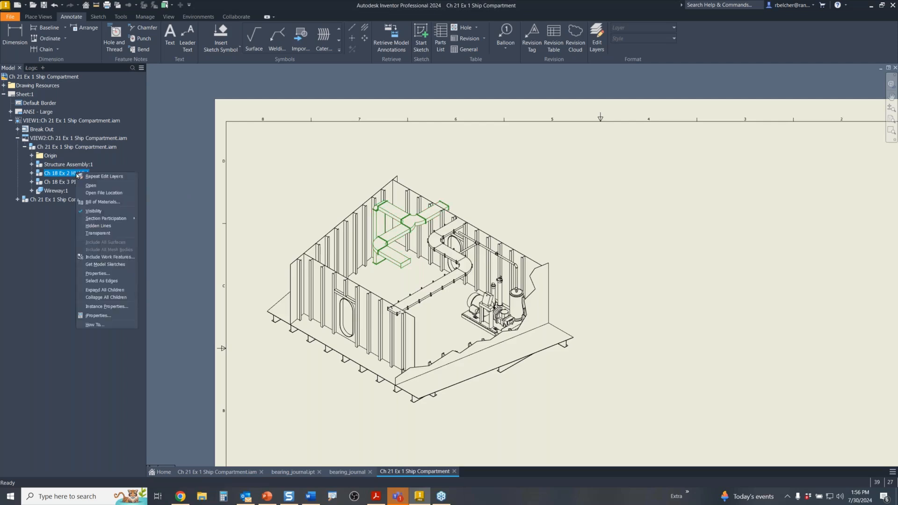
left_click(115, 281)
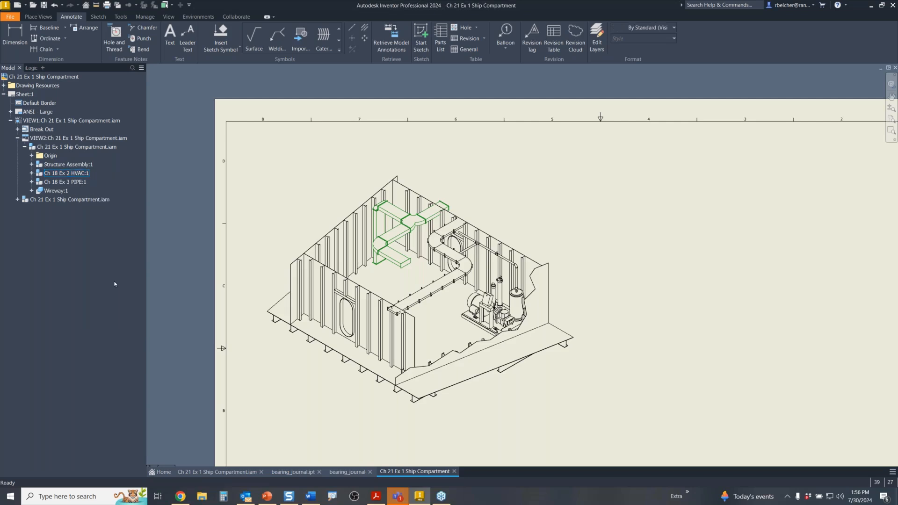
left_click(653, 29)
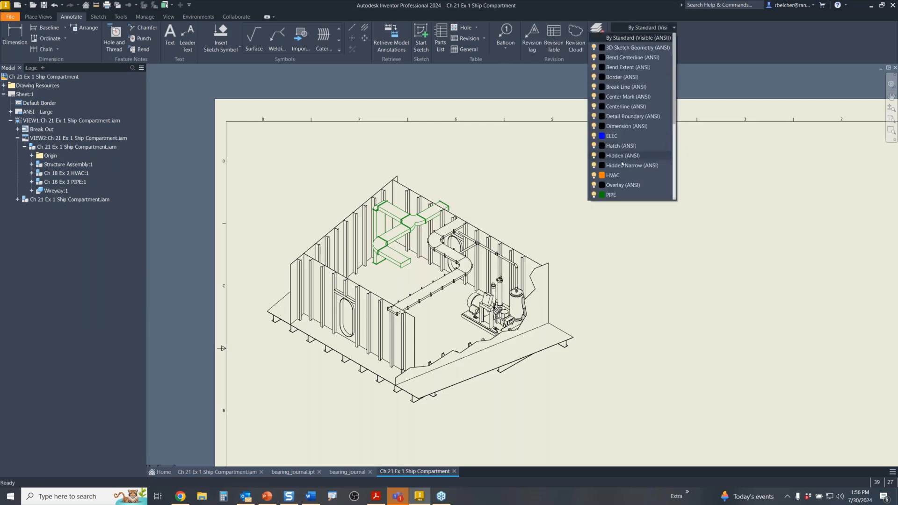
left_click(614, 176)
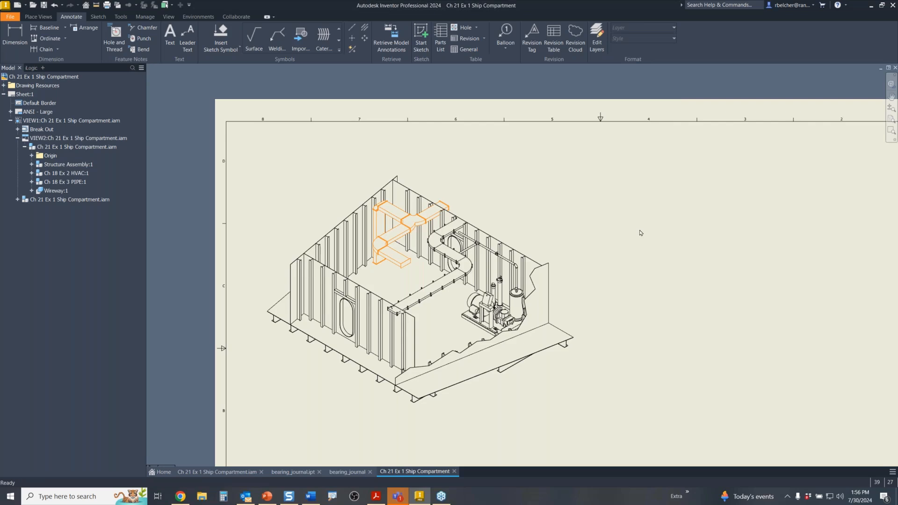
- Select the PIPE subassembly's edges and put them on the PIPE layer
left_click(76, 182)
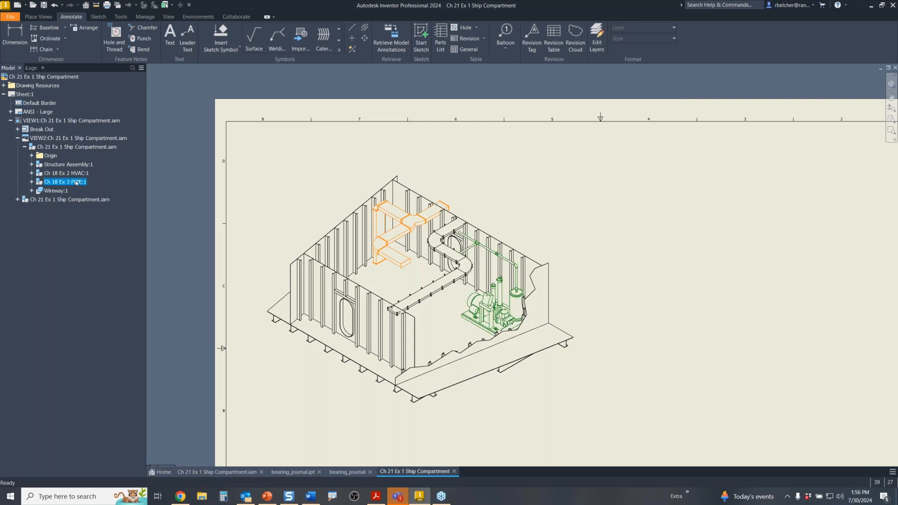
right_click(76, 183)
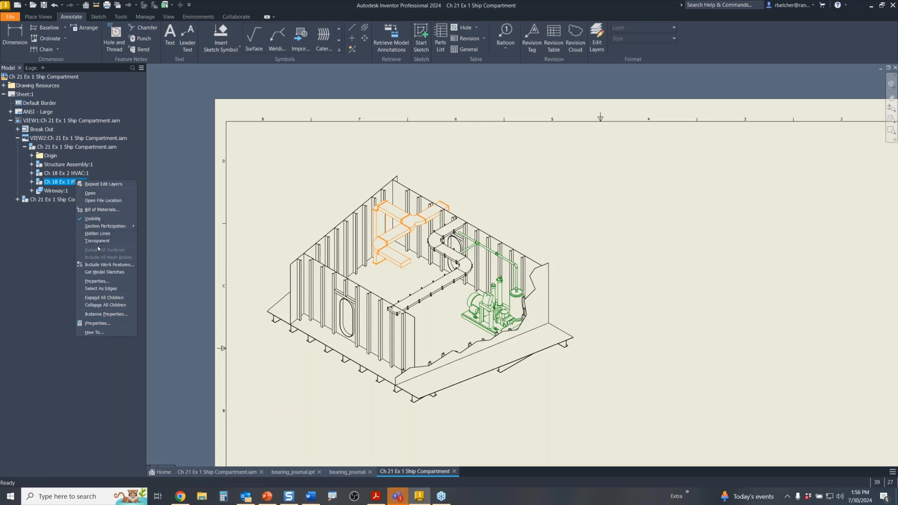
left_click(105, 288)
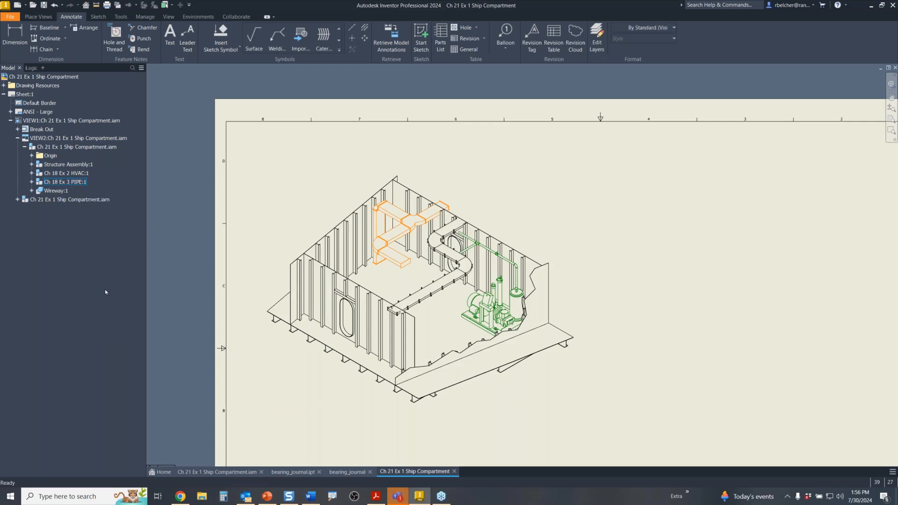
left_click(643, 28)
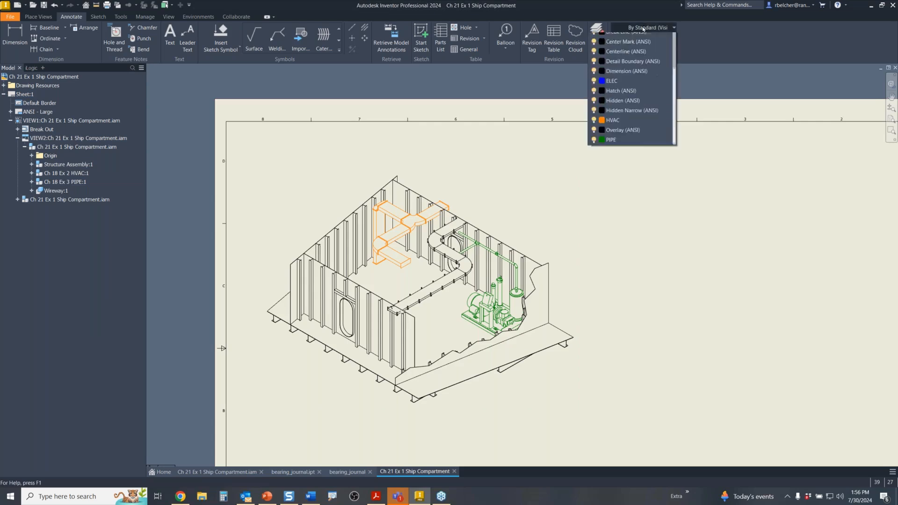
left_click(612, 195)
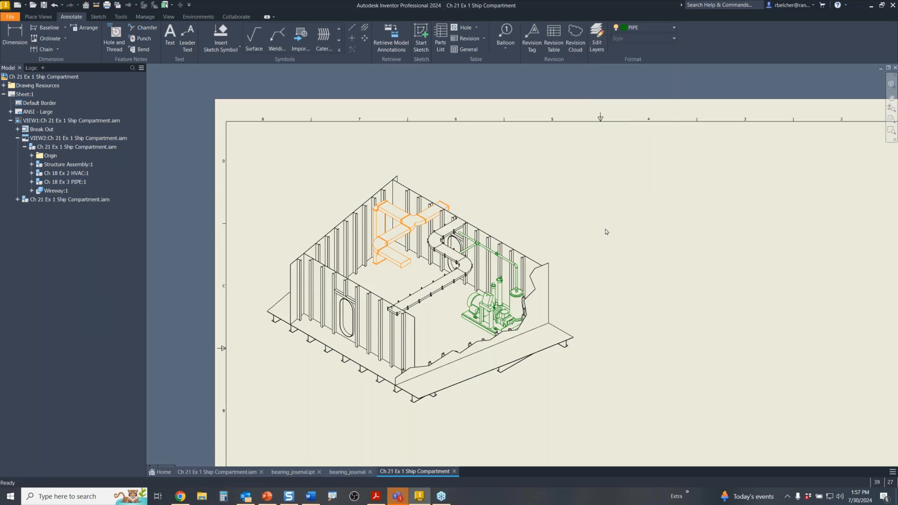
left_click(603, 233)
- Select the Wireway subassembly's edges and put them on the ELEC layer
left_click(60, 191)
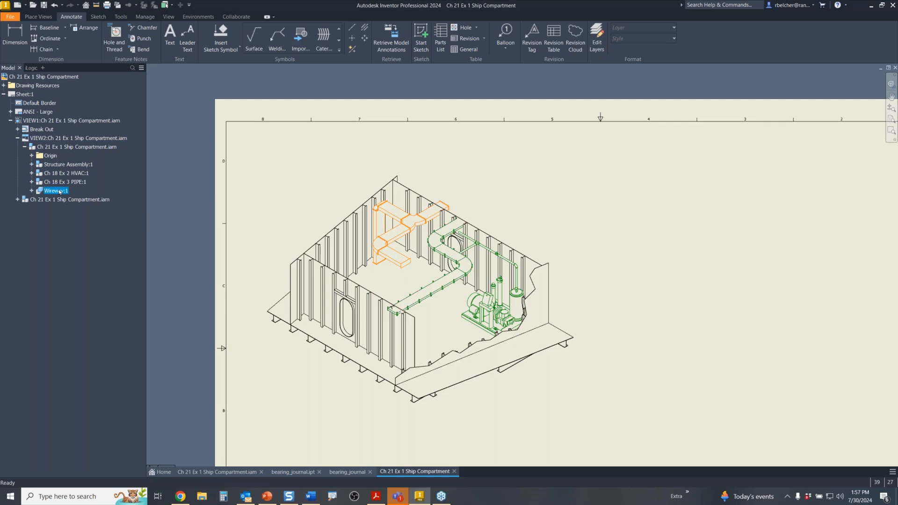
right_click(59, 191)
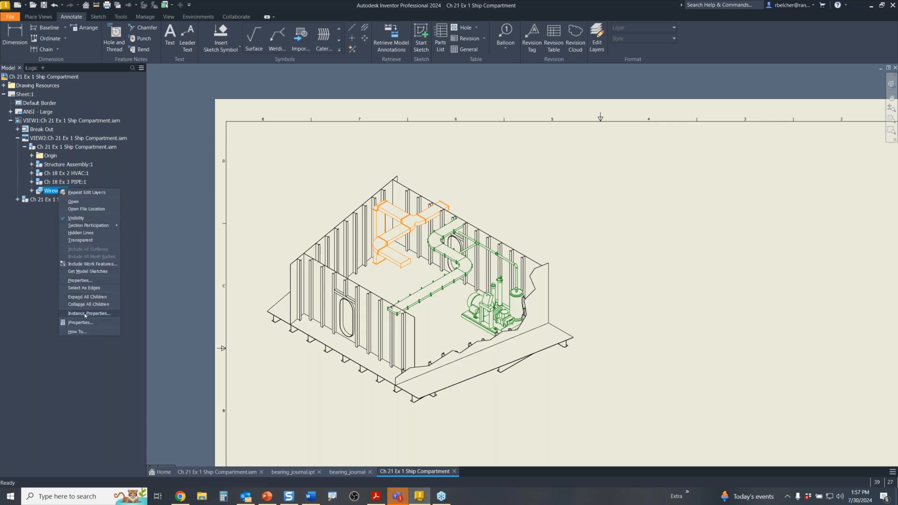
left_click(90, 288)
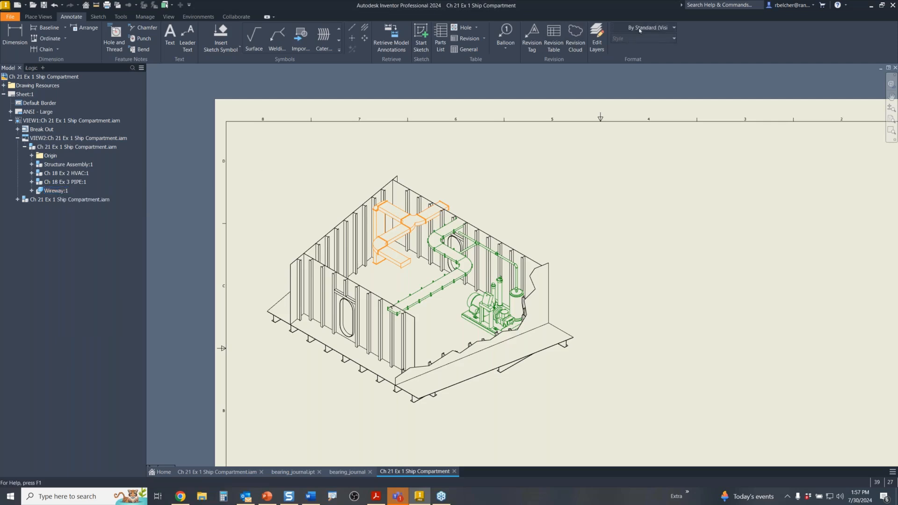
left_click(639, 30)
left_click(616, 182)
left_click(614, 210)
middle_click_drag(632, 272, 591, 228)
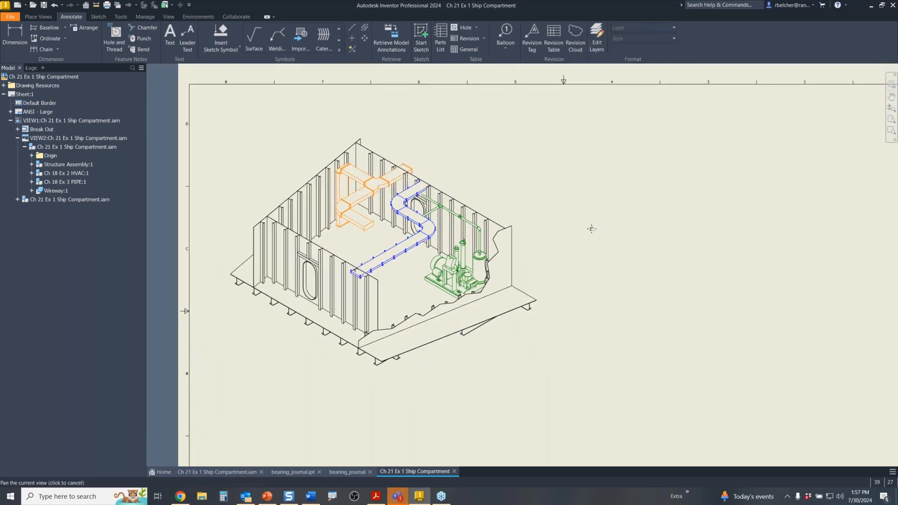
scroll(378, 276, "up", 5)
scroll(378, 276, "down", 4)
mouse_move(398, 274)
middle_mouse_down()
mouse_move(458, 276)
mouse_move(453, 296)
middle_mouse_up()
scroll(457, 276, "up", 2)
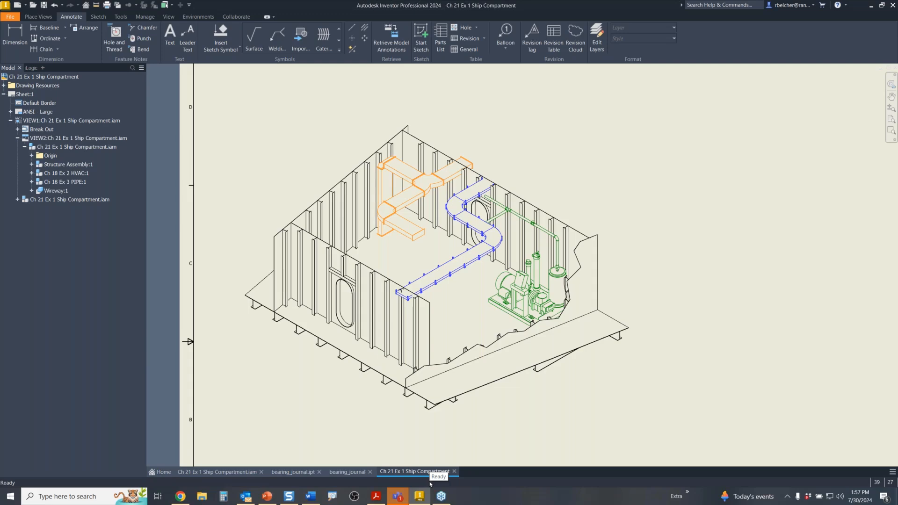
- Bring the PowerPoint slide show forward and advance to slide 15, 'Importance of Training'
left_click(267, 495)
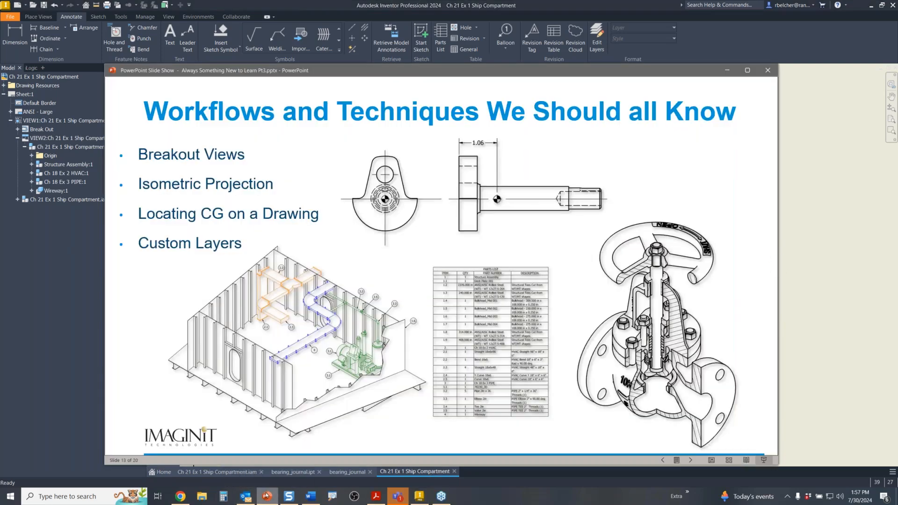
left_click(369, 353)
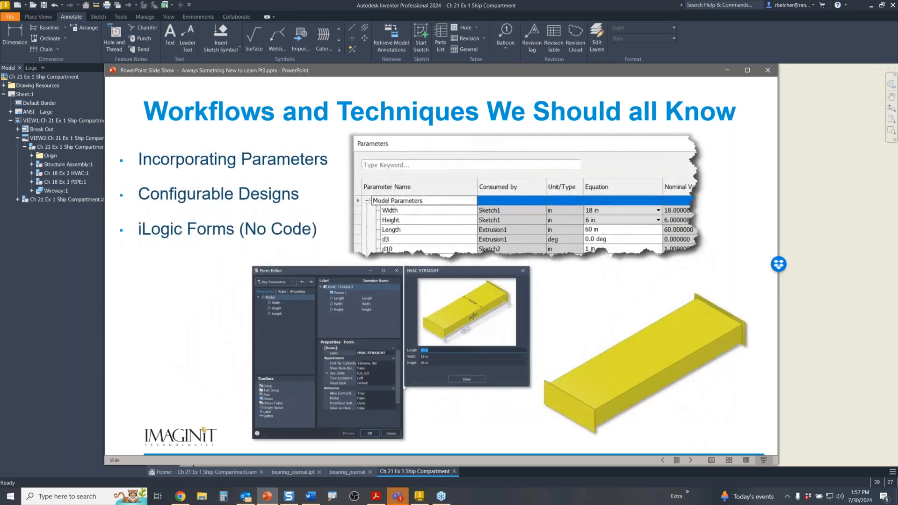
left_click(370, 353)
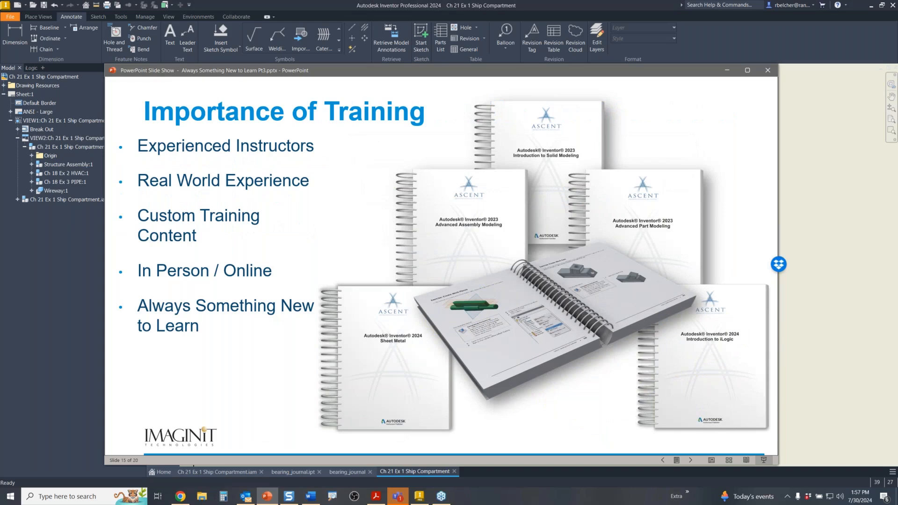